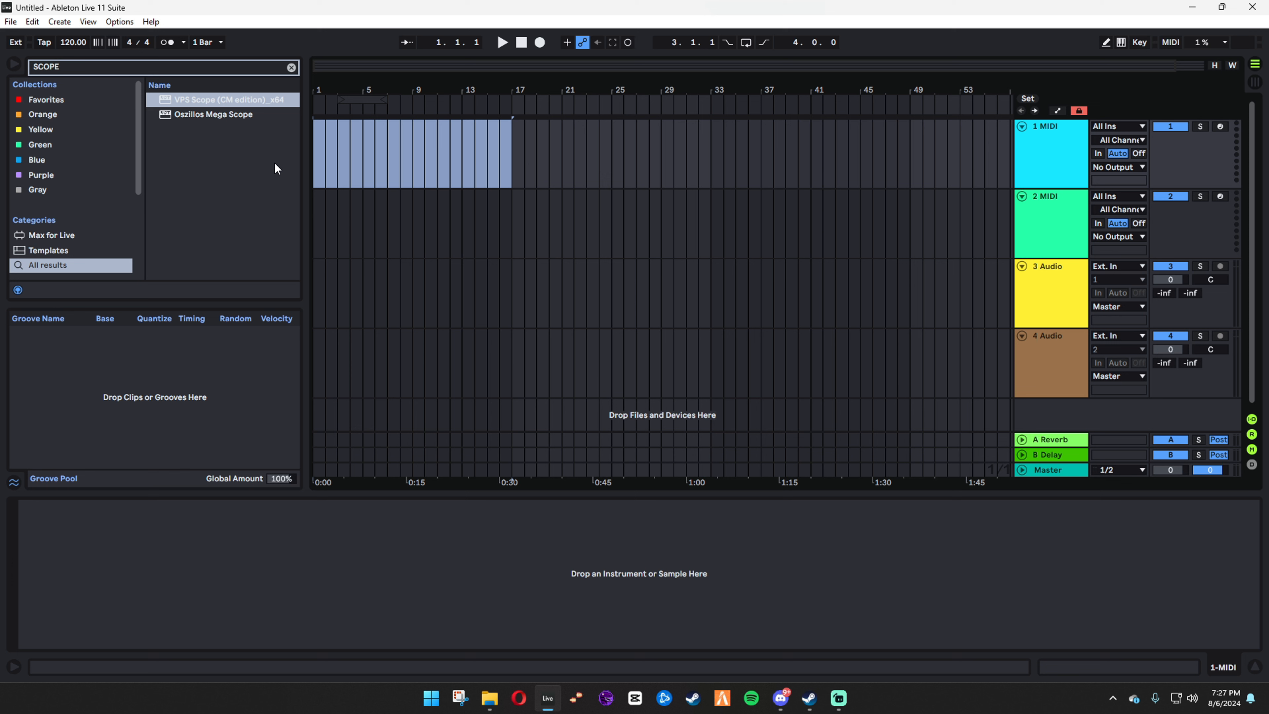
click(505, 156)
drag(500, 158, 306, 170)
click(462, 161)
drag(506, 160, 274, 154)
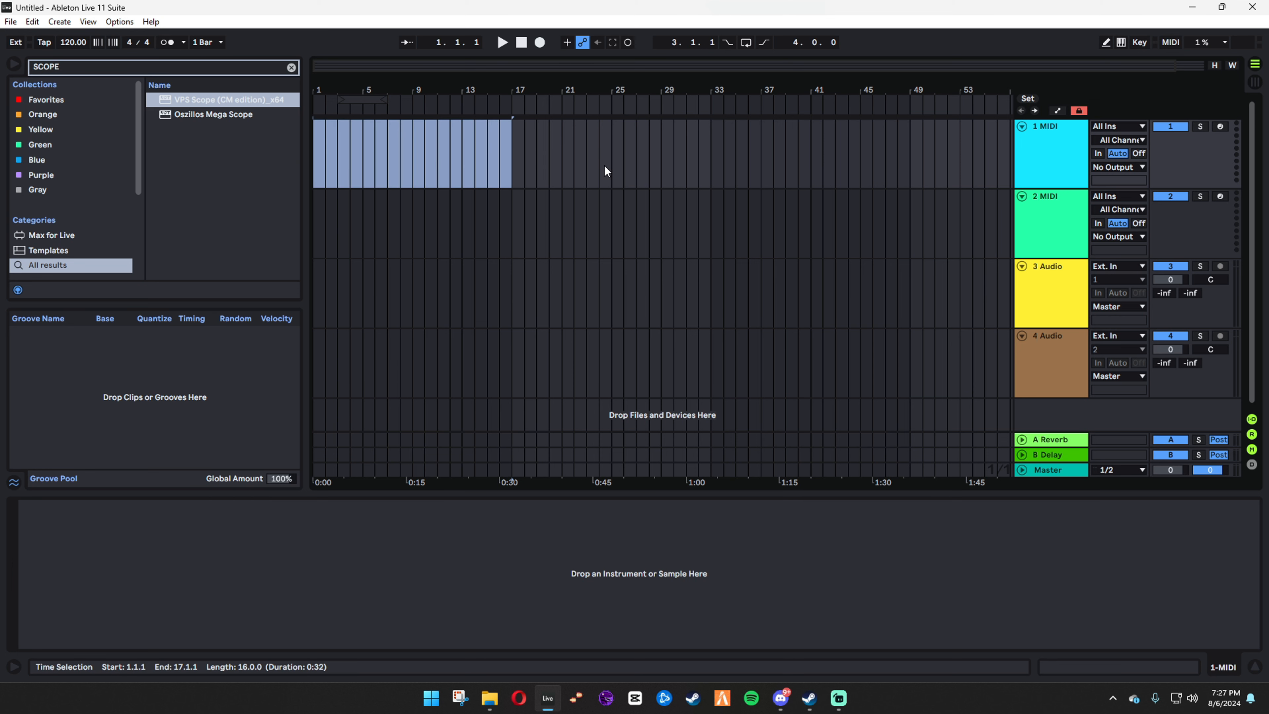
click(504, 156)
drag(504, 156, 235, 204)
click(513, 147)
drag(512, 143, 246, 131)
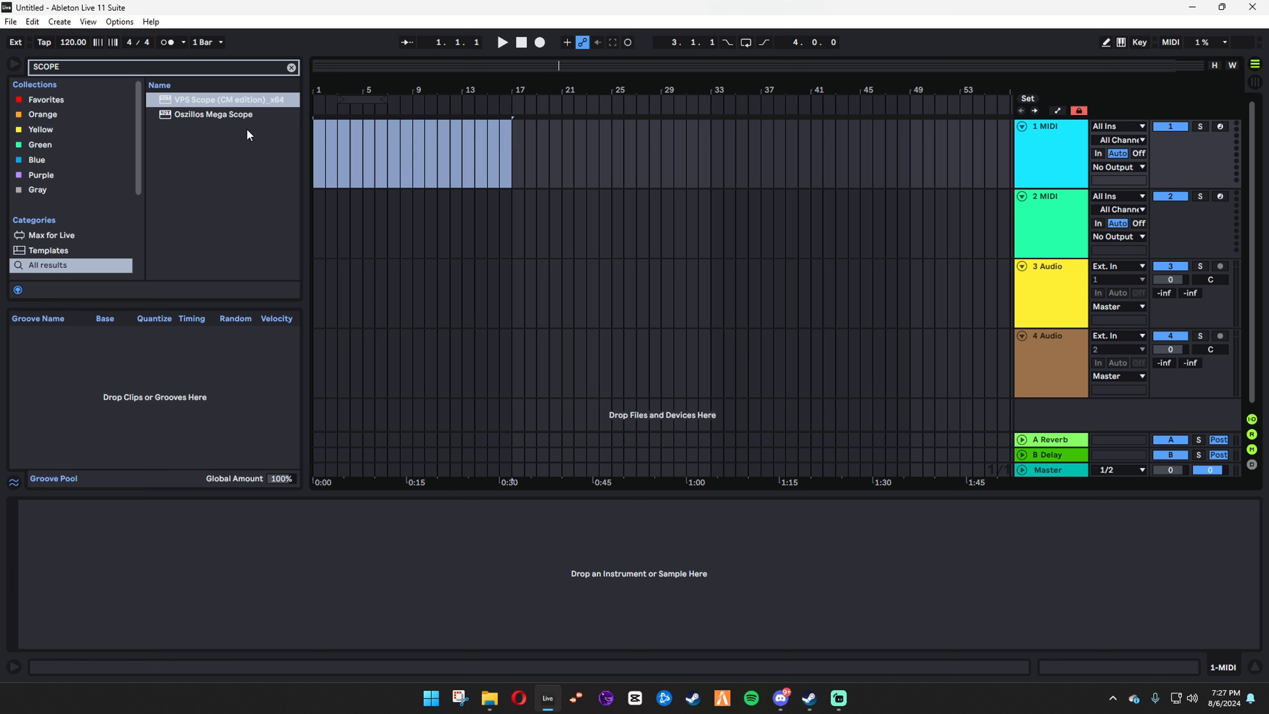
click(494, 141)
click(580, 163)
click(543, 152)
Clear the browser search and delete tracks 2 MIDI, 3 Audio and 4 Audio, keeping only the first MIDI track
click(291, 67)
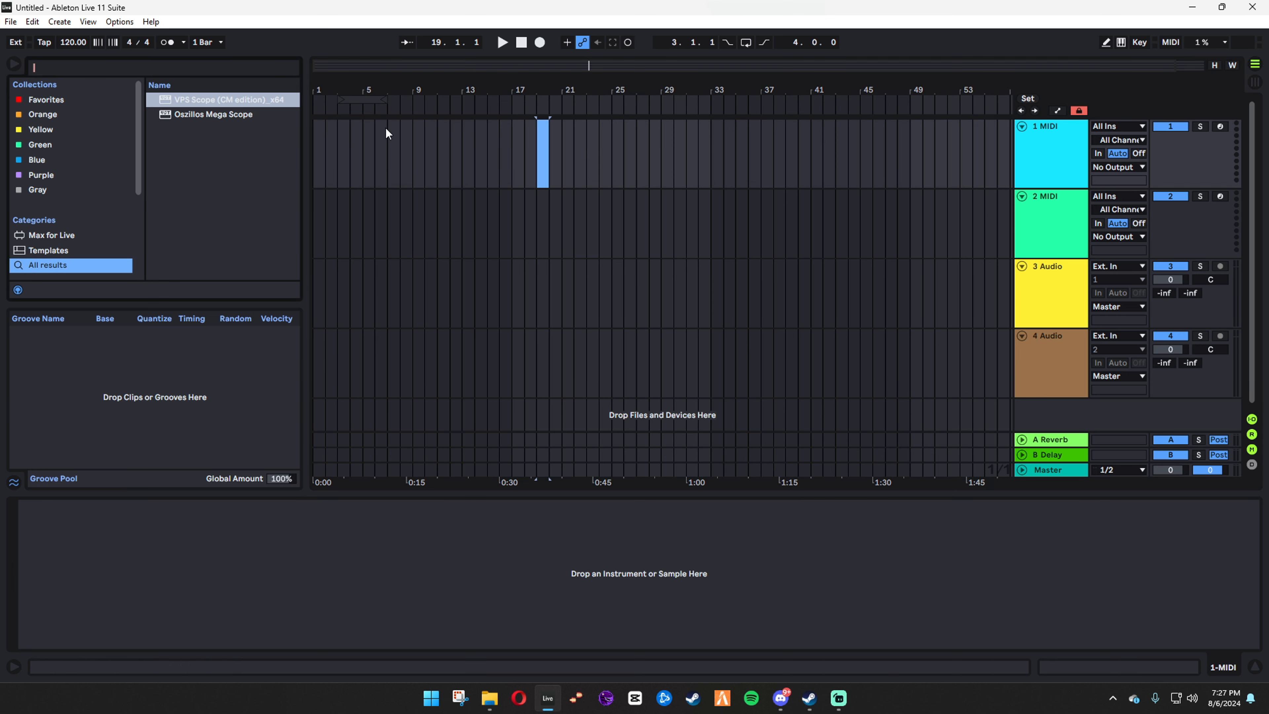
click(1054, 247)
shift+click(1048, 364)
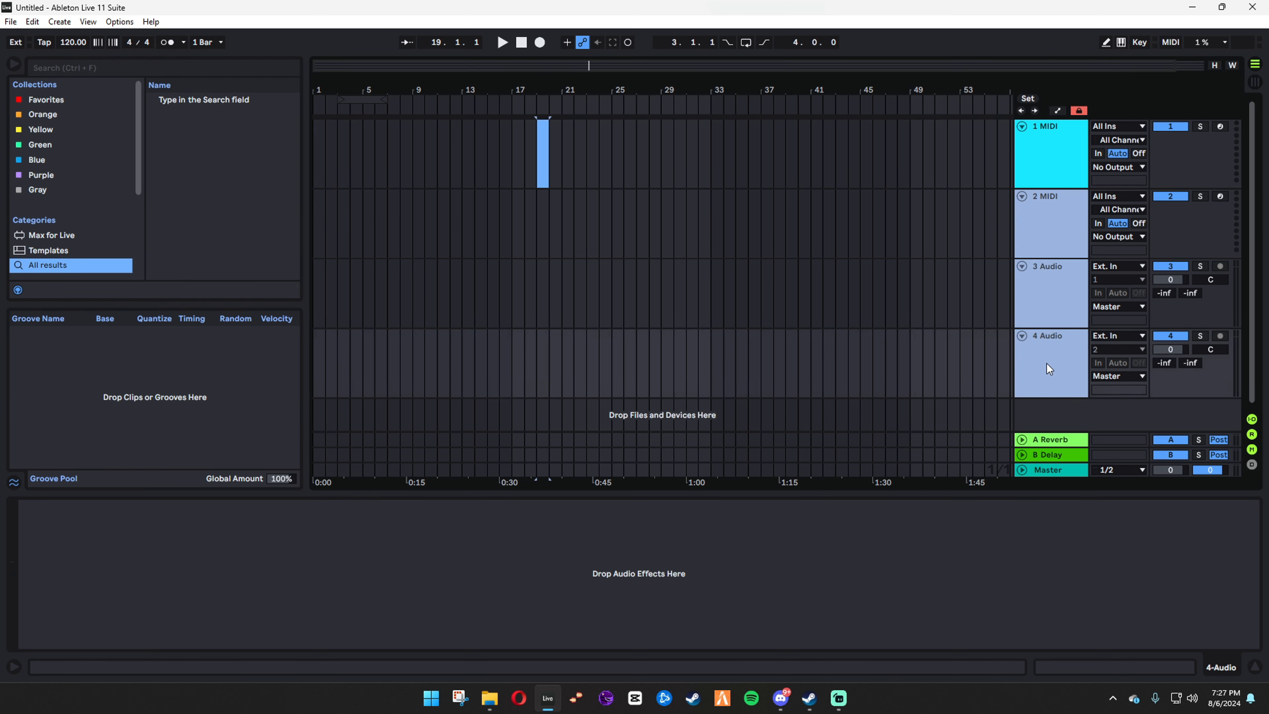
key(Delete)
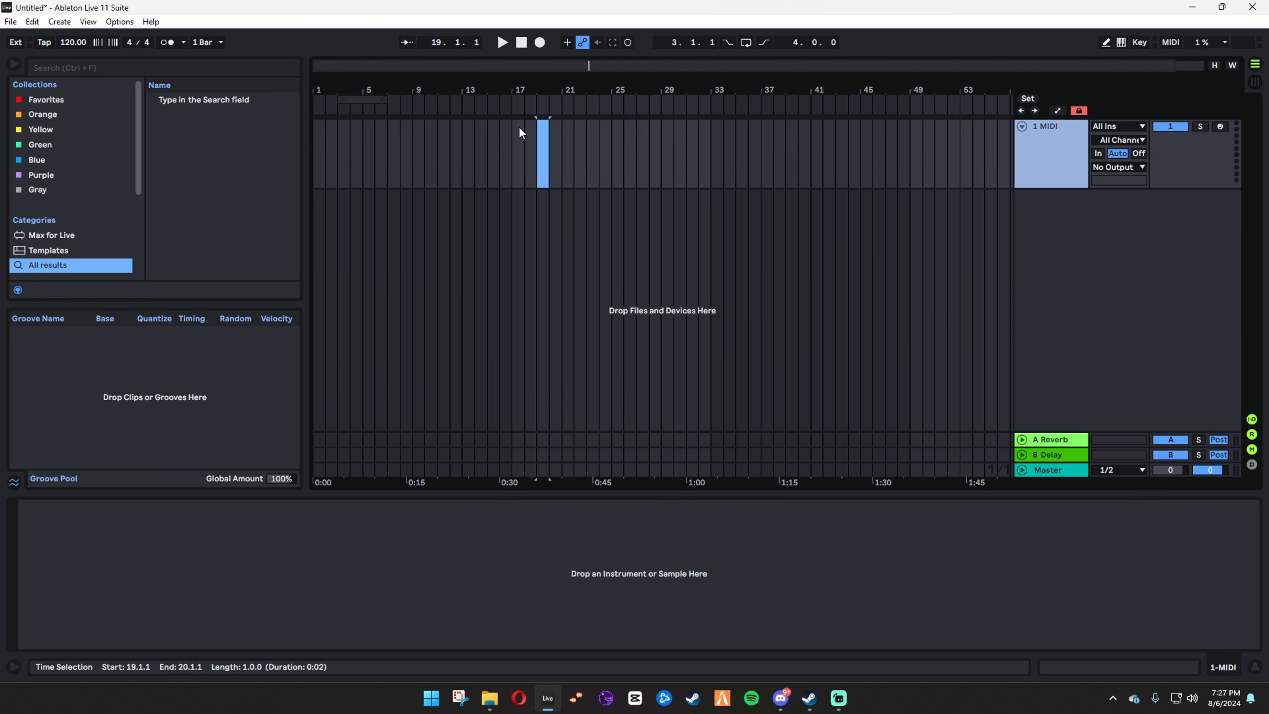
drag(518, 132, 167, 145)
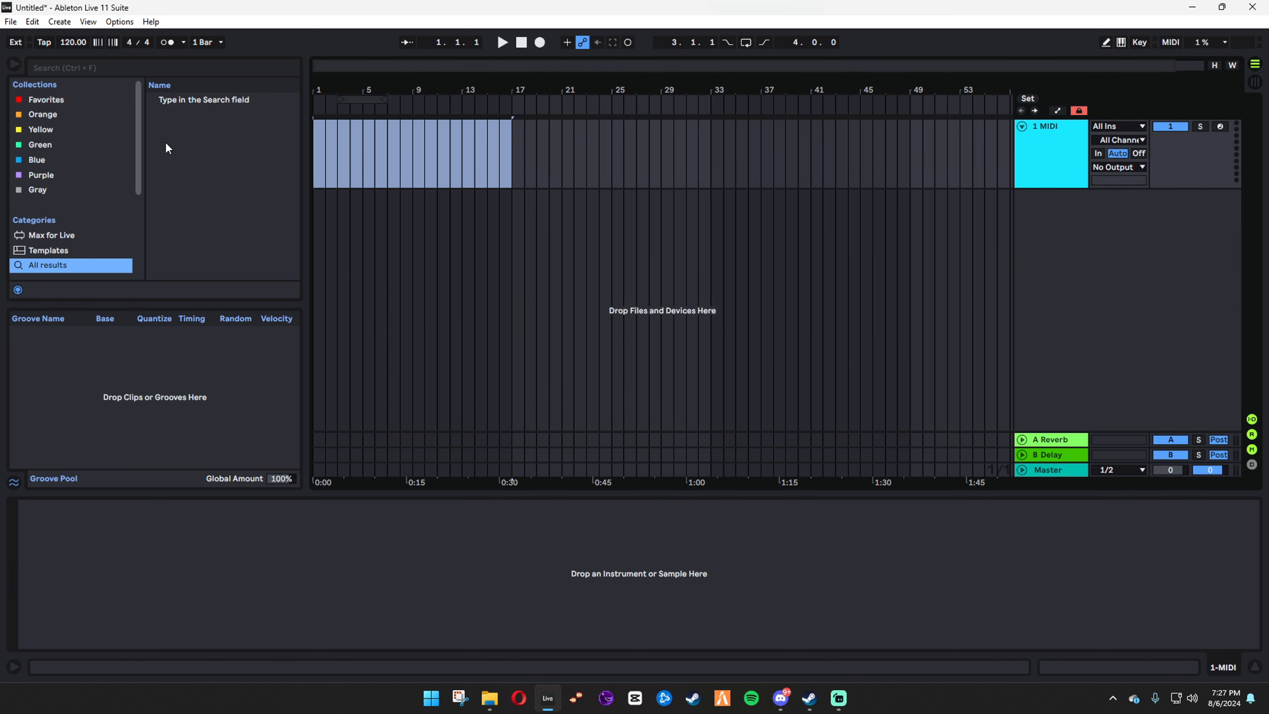
click(785, 152)
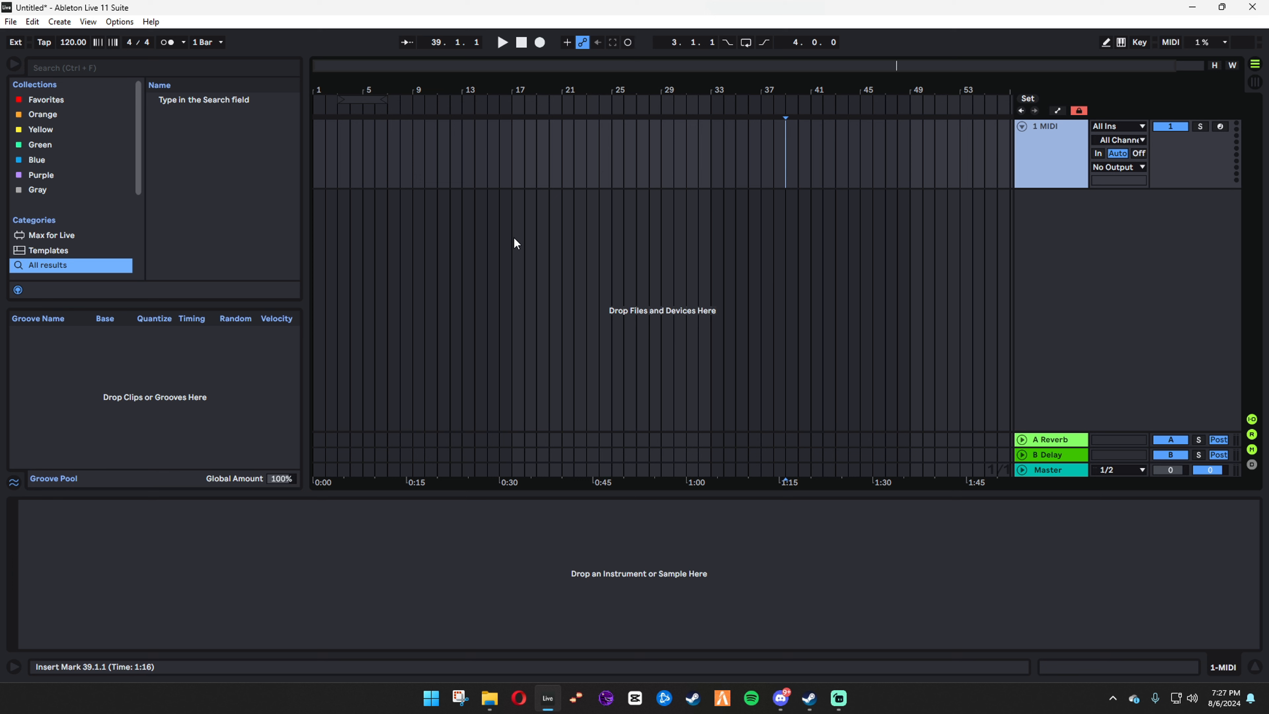
Search the browser for DRUM and load an empty Drum Rack onto the MIDI track
click(115, 64)
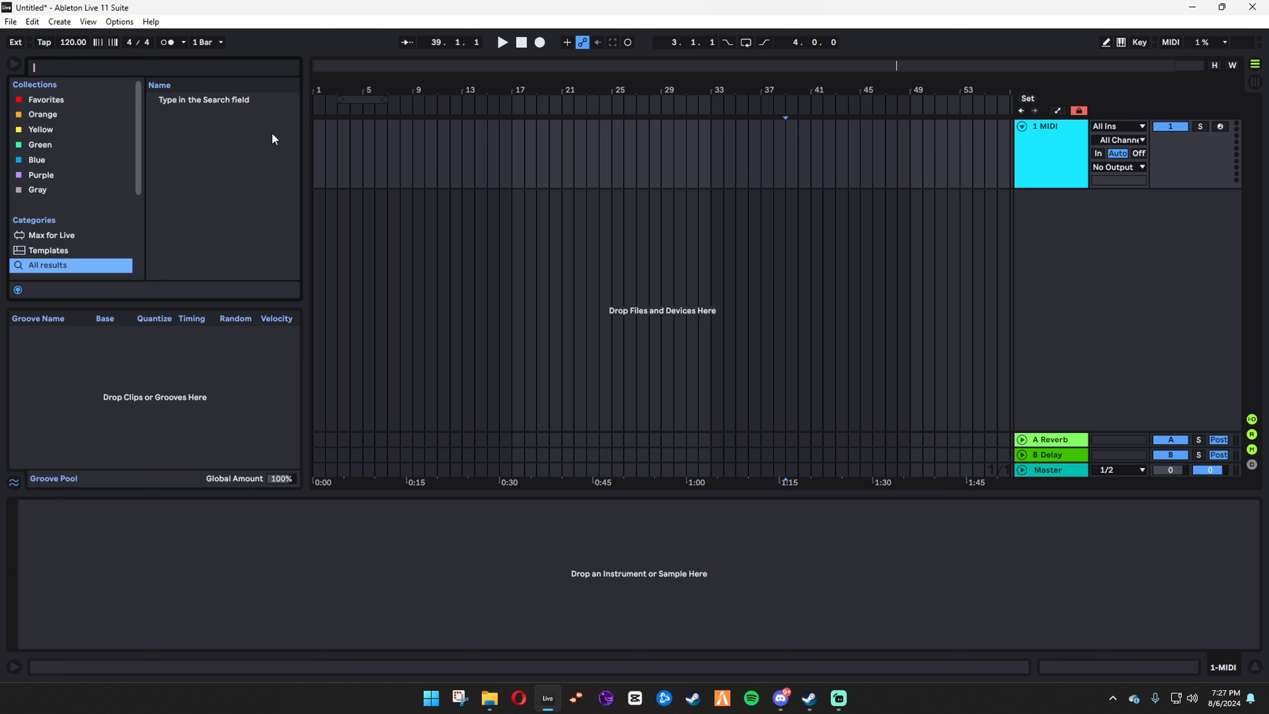
text(DRUM)
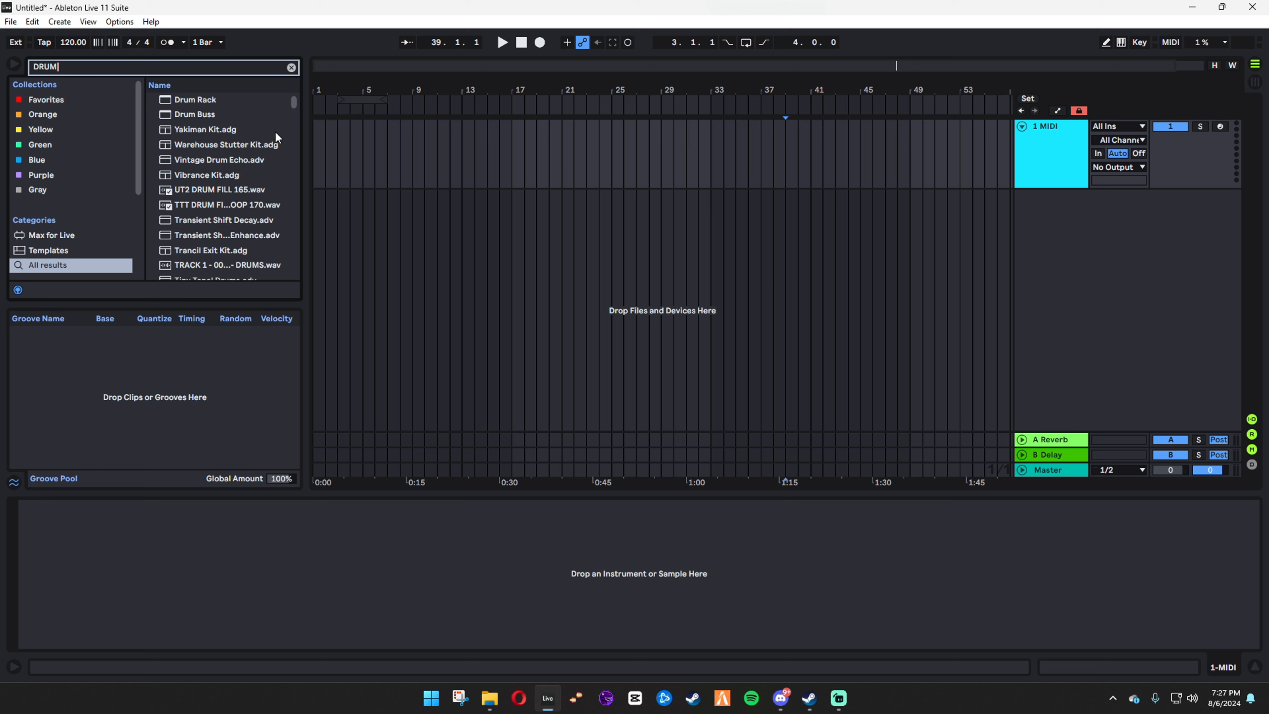
drag(171, 101, 487, 149)
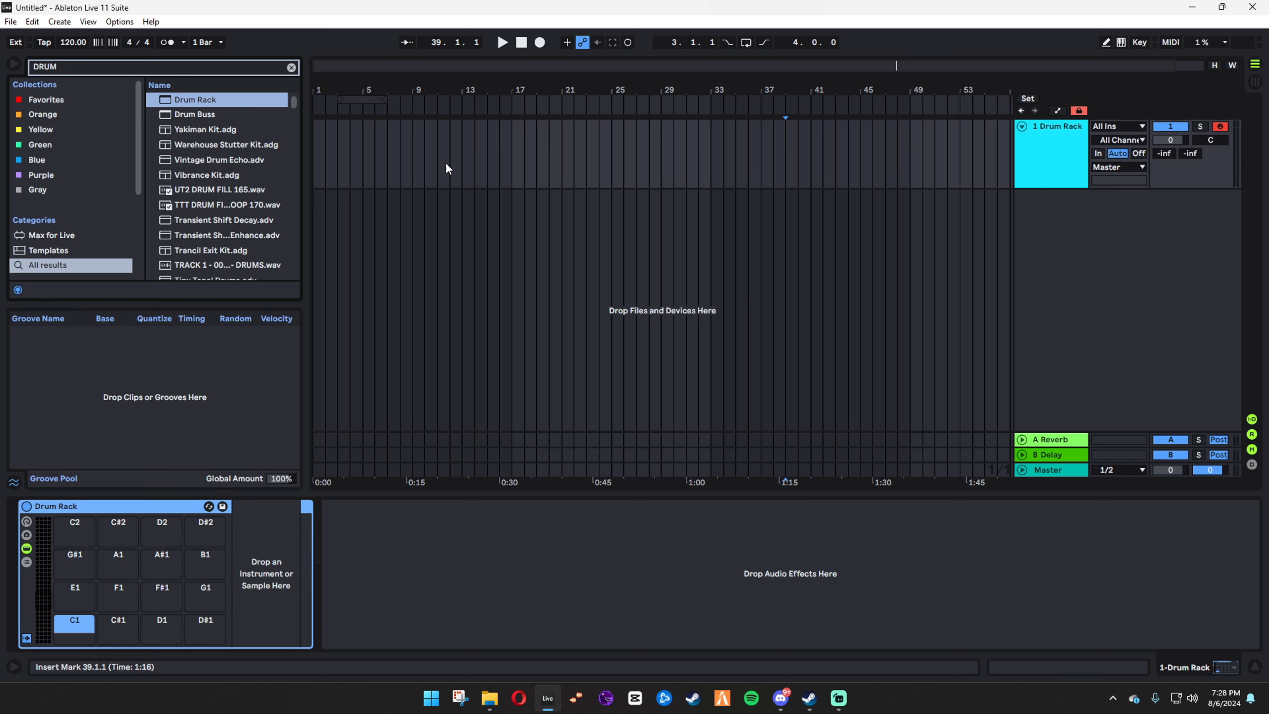
Create an empty 16-bar MIDI clip from 1.1.1 to 17.1.1 on the Drum Rack track
drag(446, 168, 313, 165)
drag(510, 163, 312, 160)
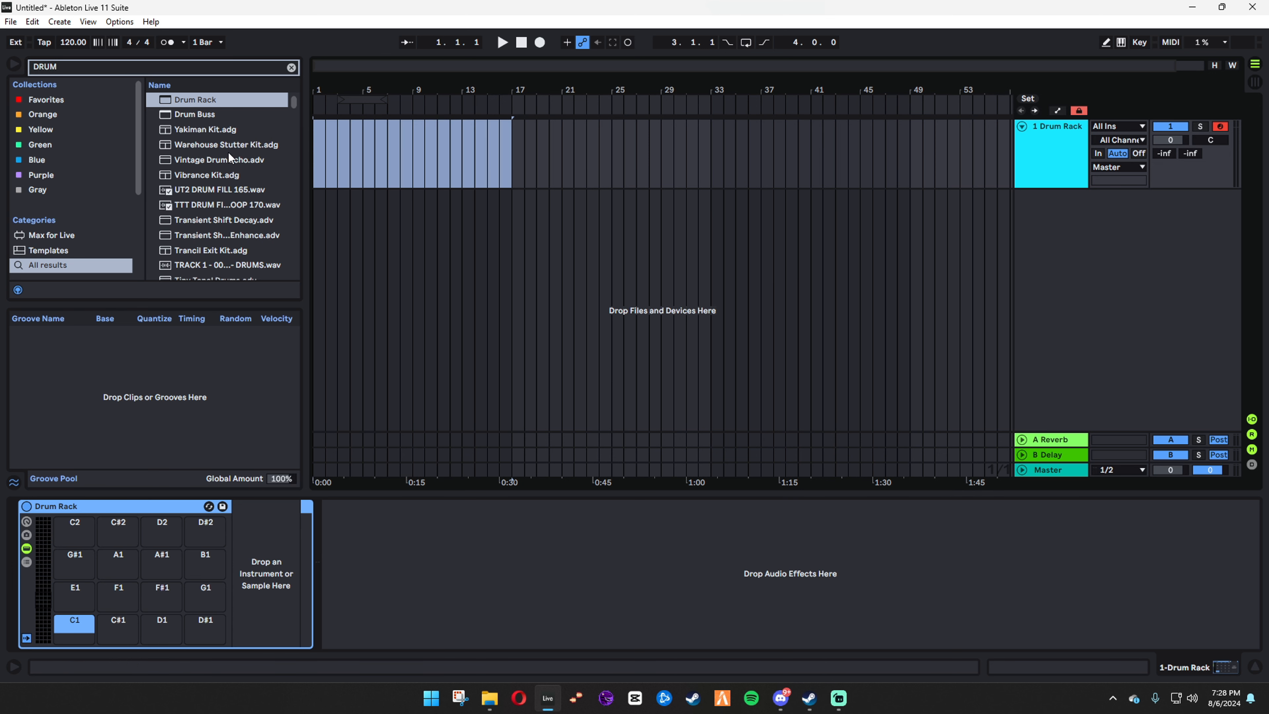
key(ctrl+shift+m)
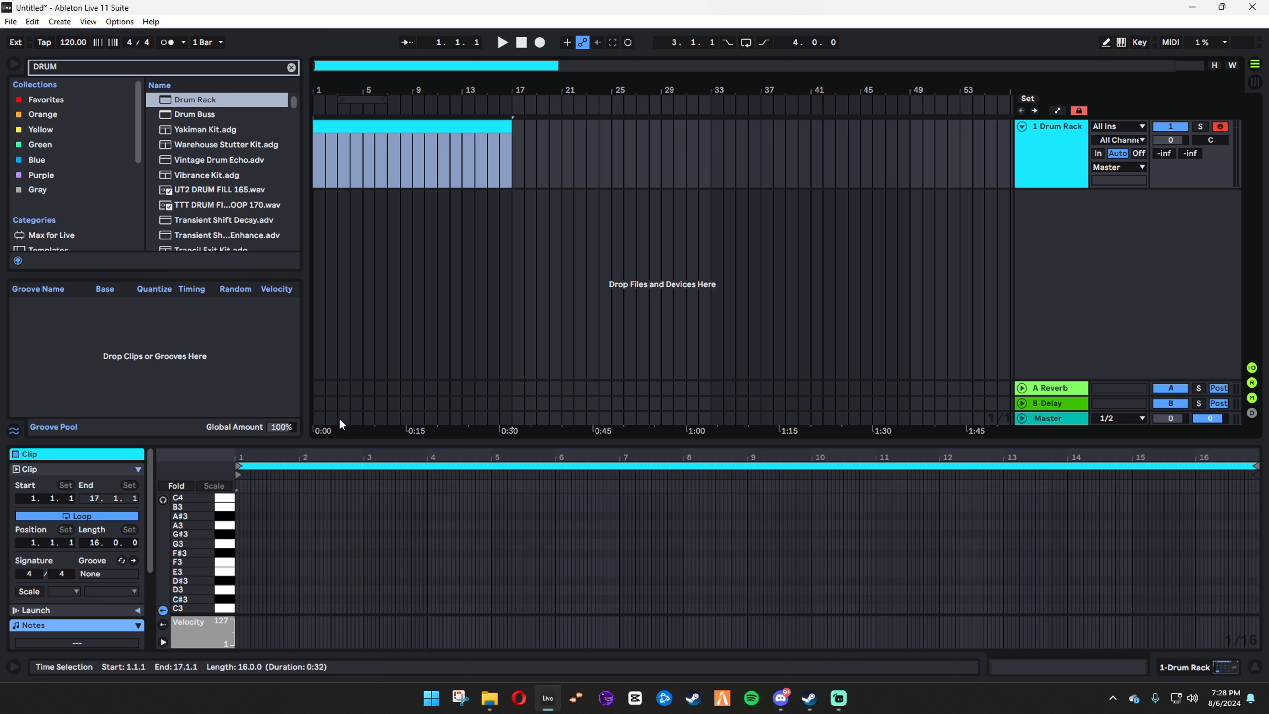
Colour the Drum Rack track orange and apply the track colour to its clip
right_click(1054, 159)
click(1078, 387)
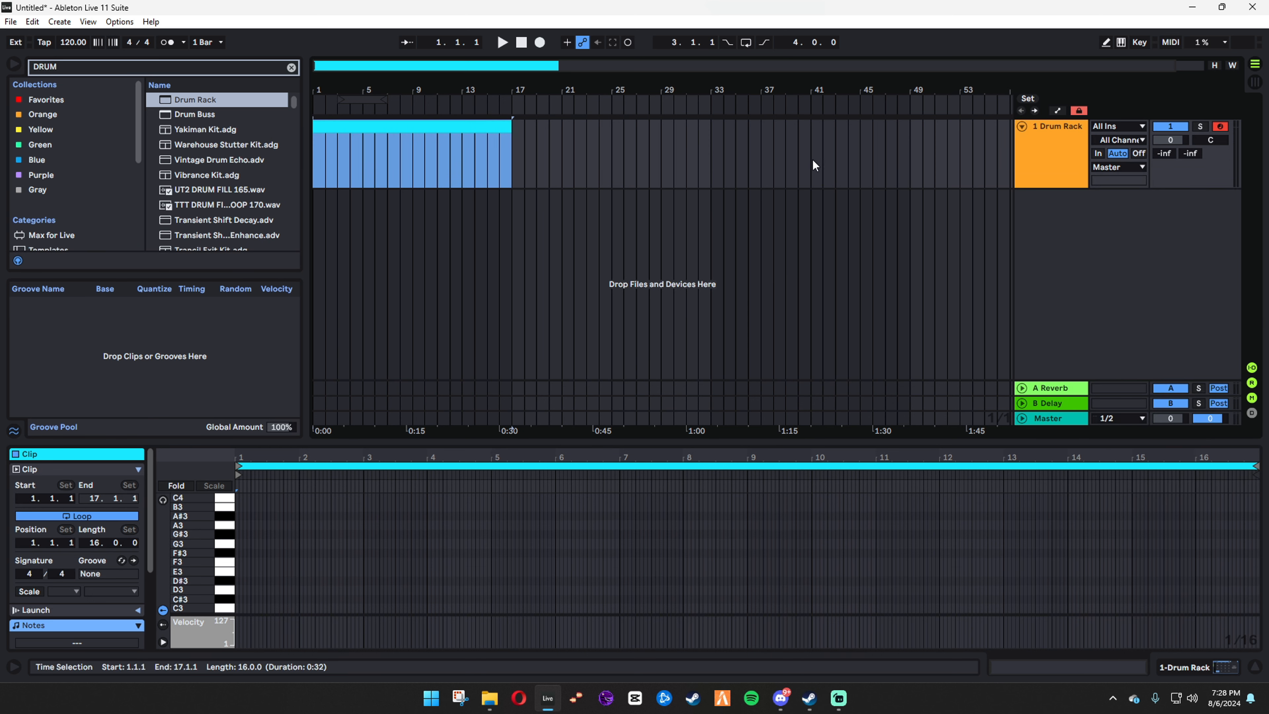
right_click(999, 171)
right_click(1052, 160)
click(1119, 461)
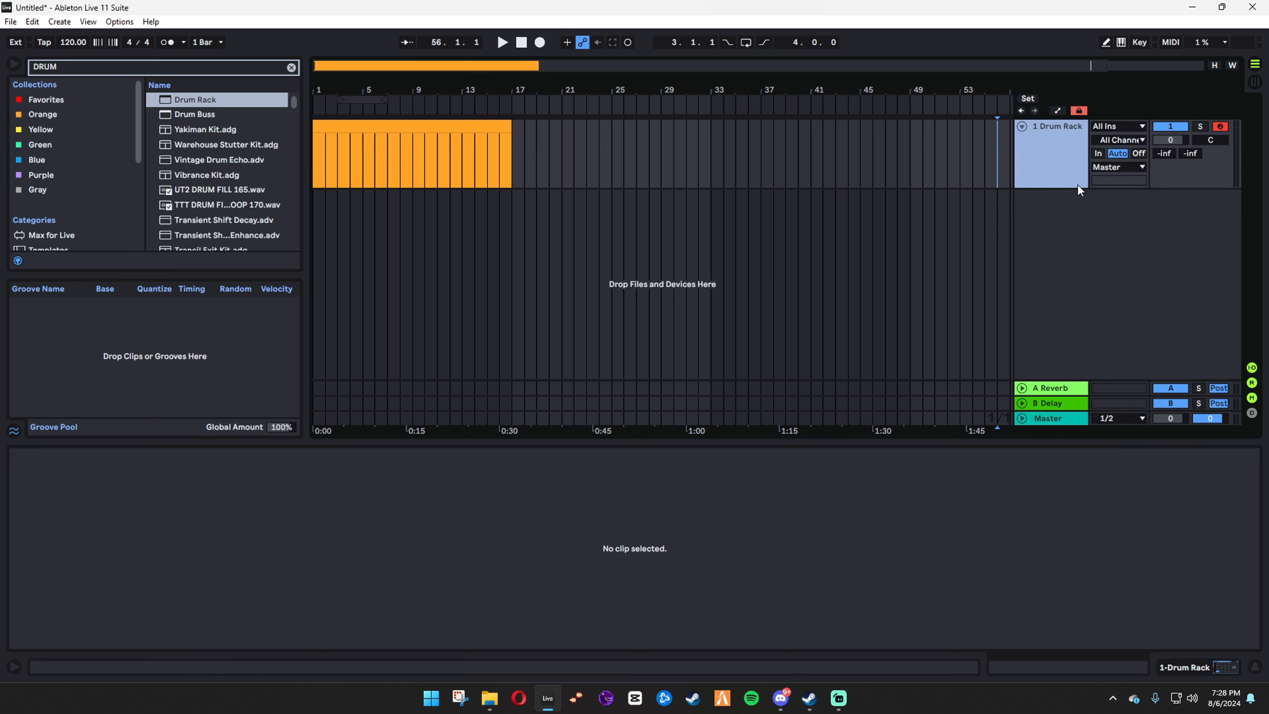
Rename the Drum Rack track DRUMS
key(ctrl+r)
text(DRUMS)
key(Return)
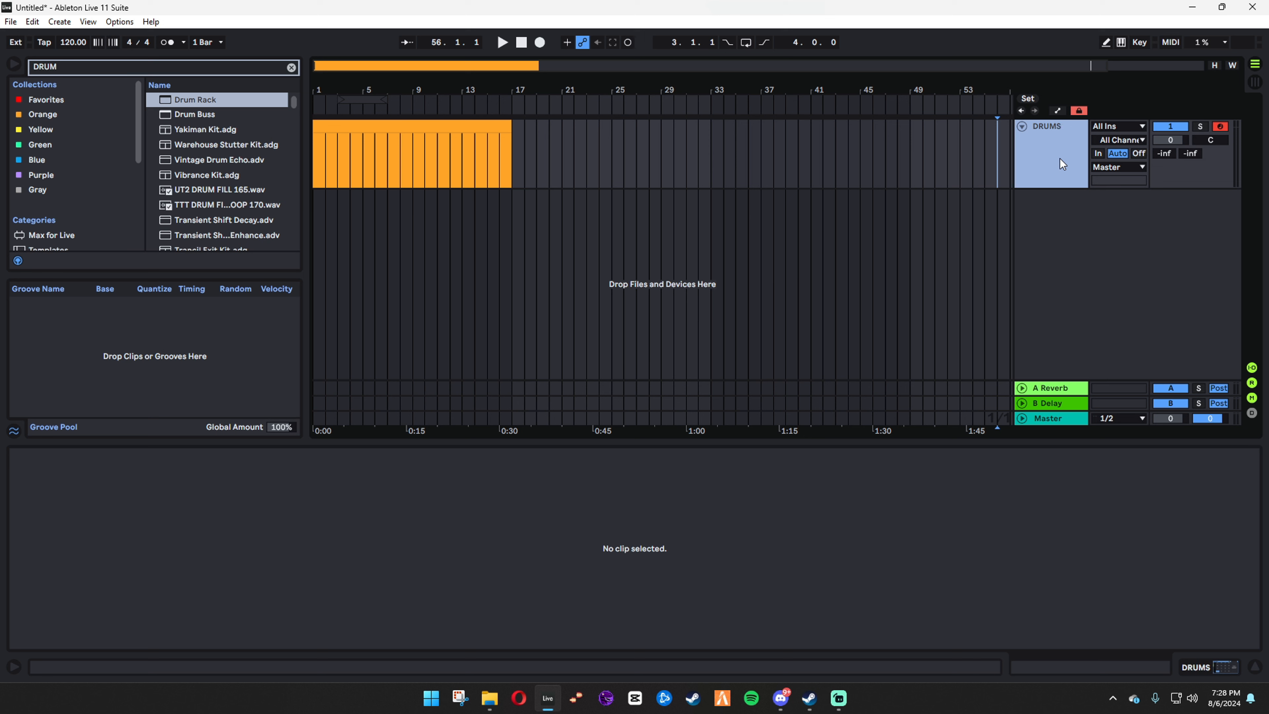
Loop the arrangement over the 16-bar MIDI clip and rename the clip DRUMS
click(443, 129)
key(ctrl+l)
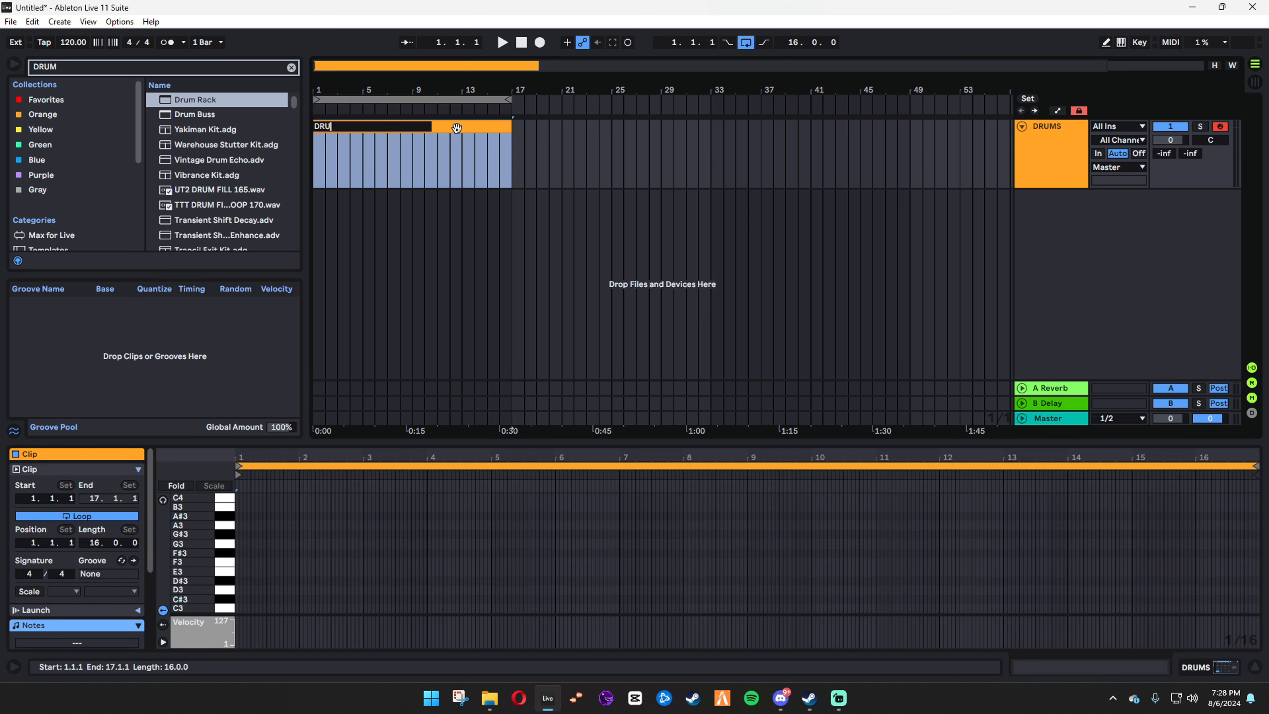
key(Return)
Search the browser for OG 185, preview Rescue OG 185 kick.wav and load it onto the Drum Rack's C-1 pad
key(ctrl+f)
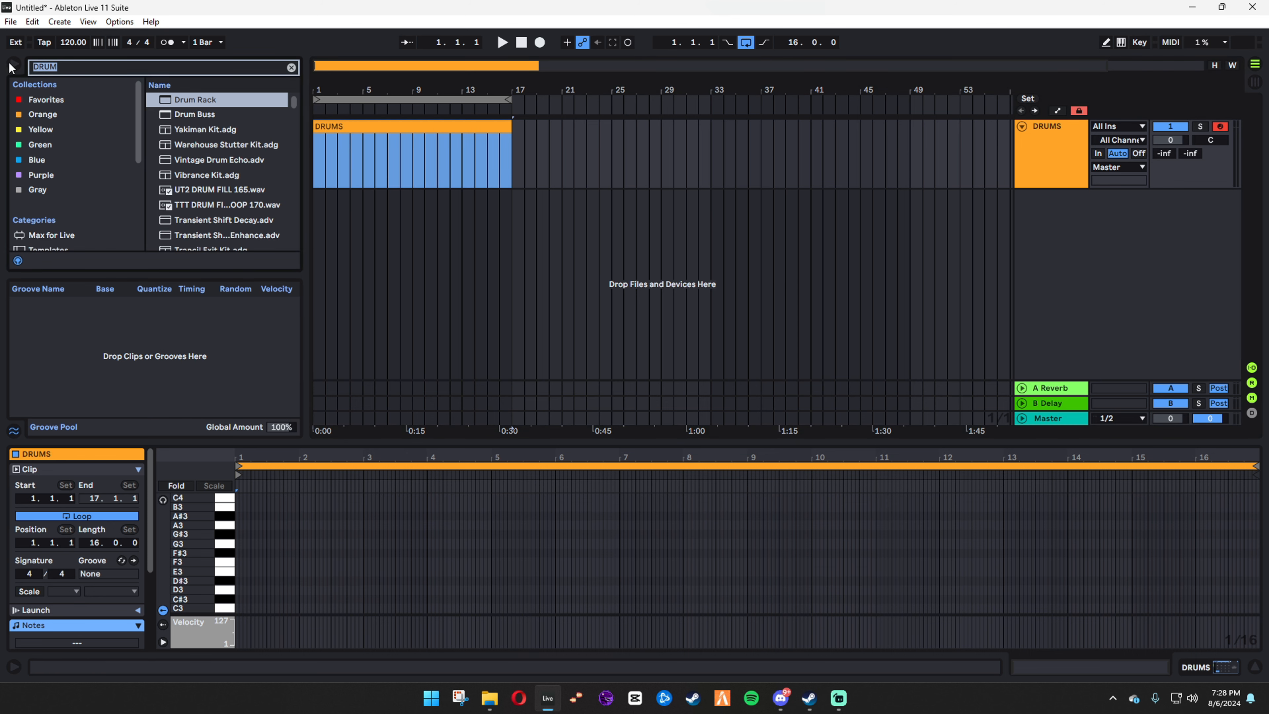
key(Return)
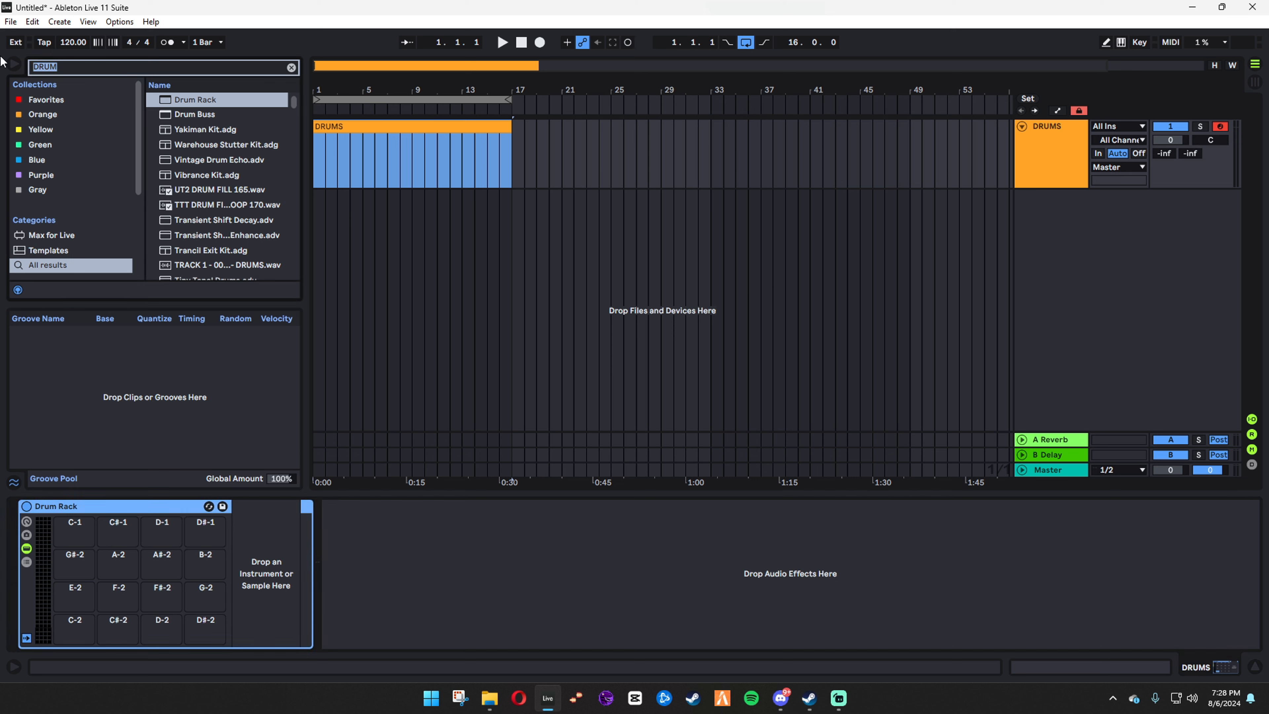
text(OG 185)
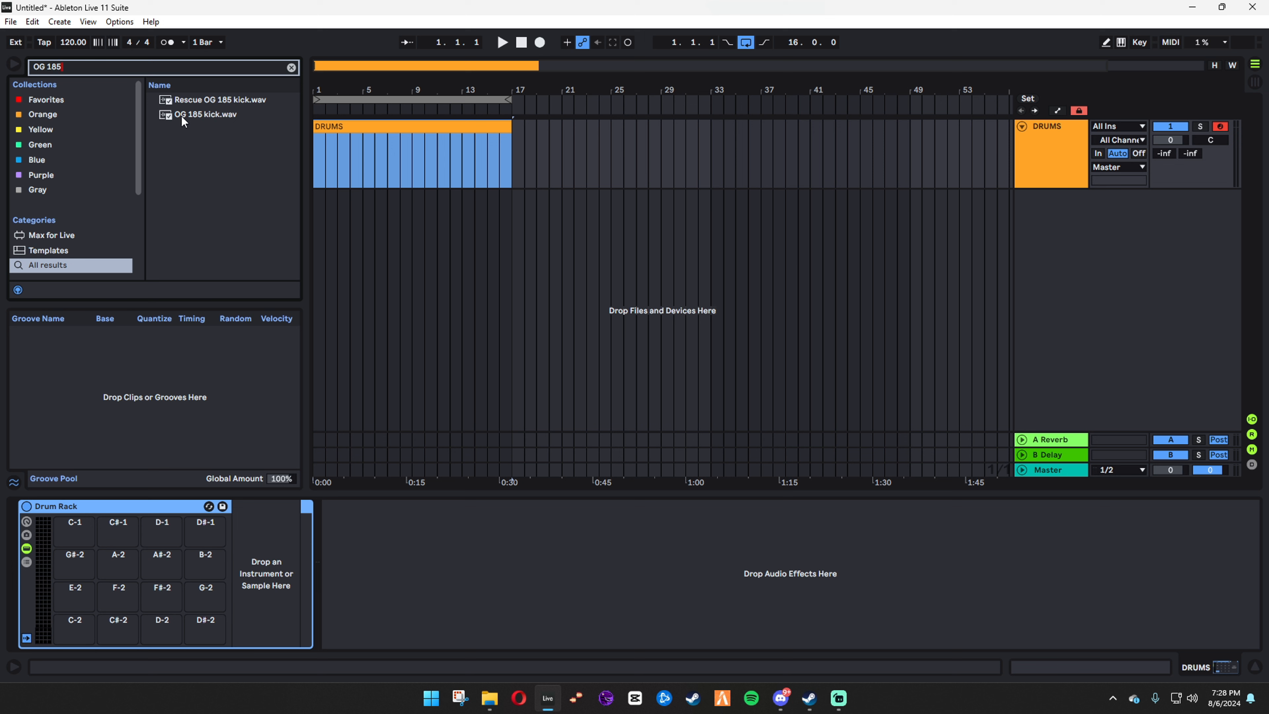
click(220, 101)
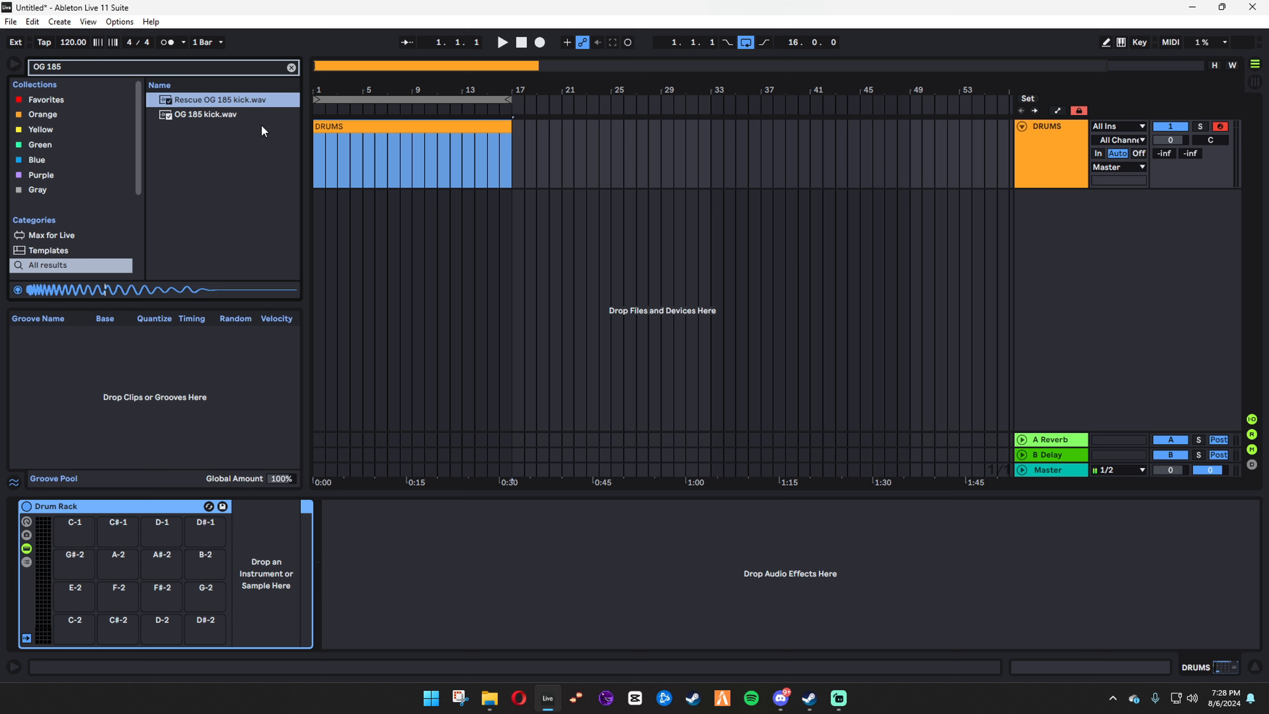
drag(236, 101, 75, 534)
Set the project tempo to 150 BPM
click(79, 45)
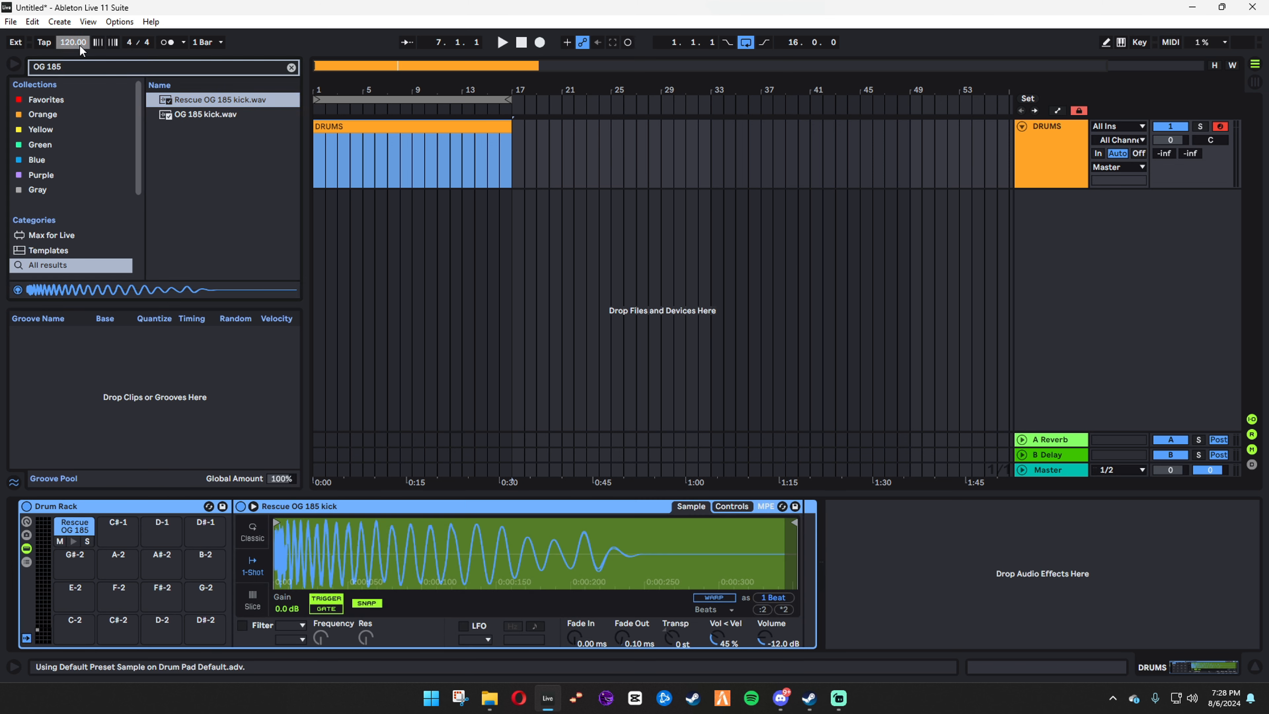
text(15)
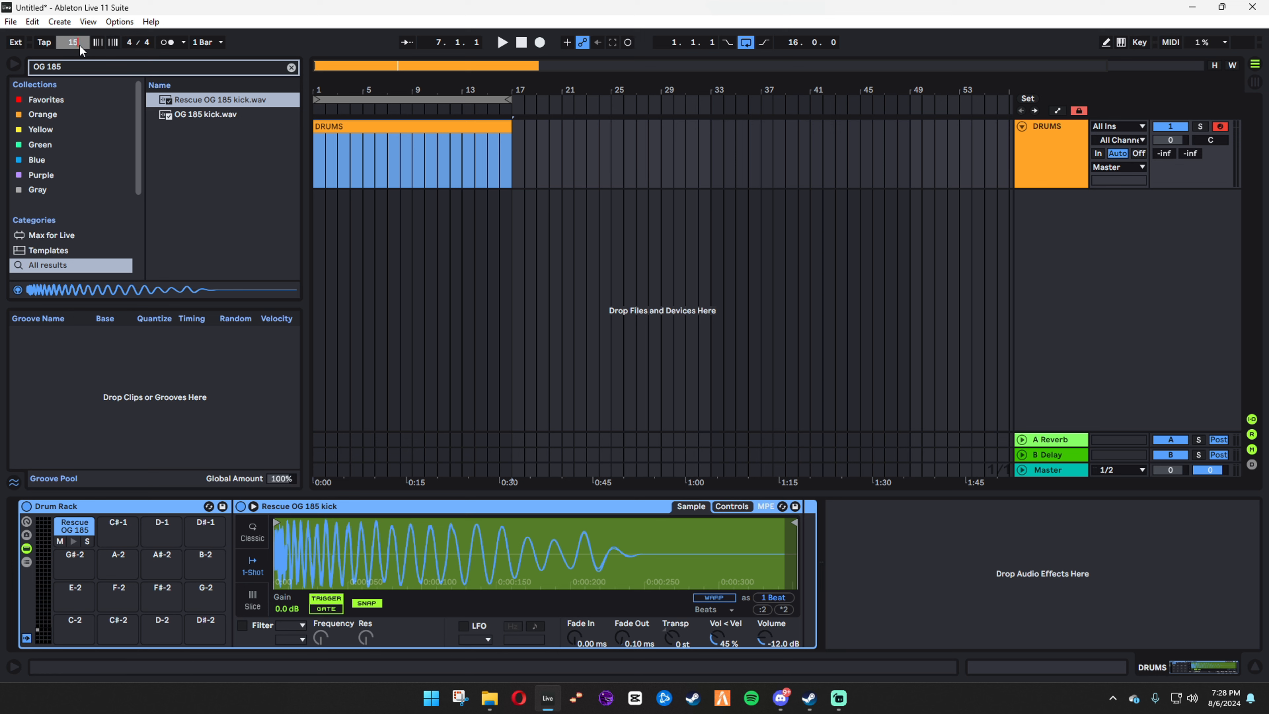
text(0)
key(Return)
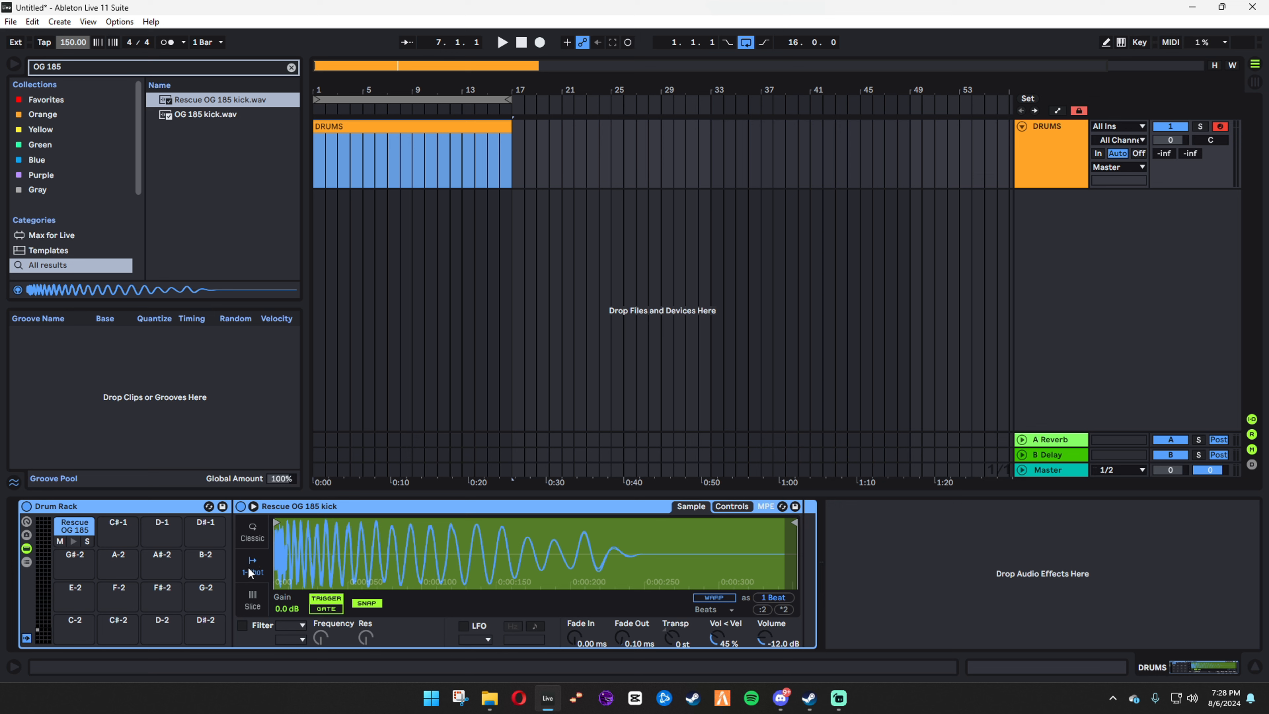
Switch the kick sample's playback mode to Classic and lower its release to the minimum
click(252, 531)
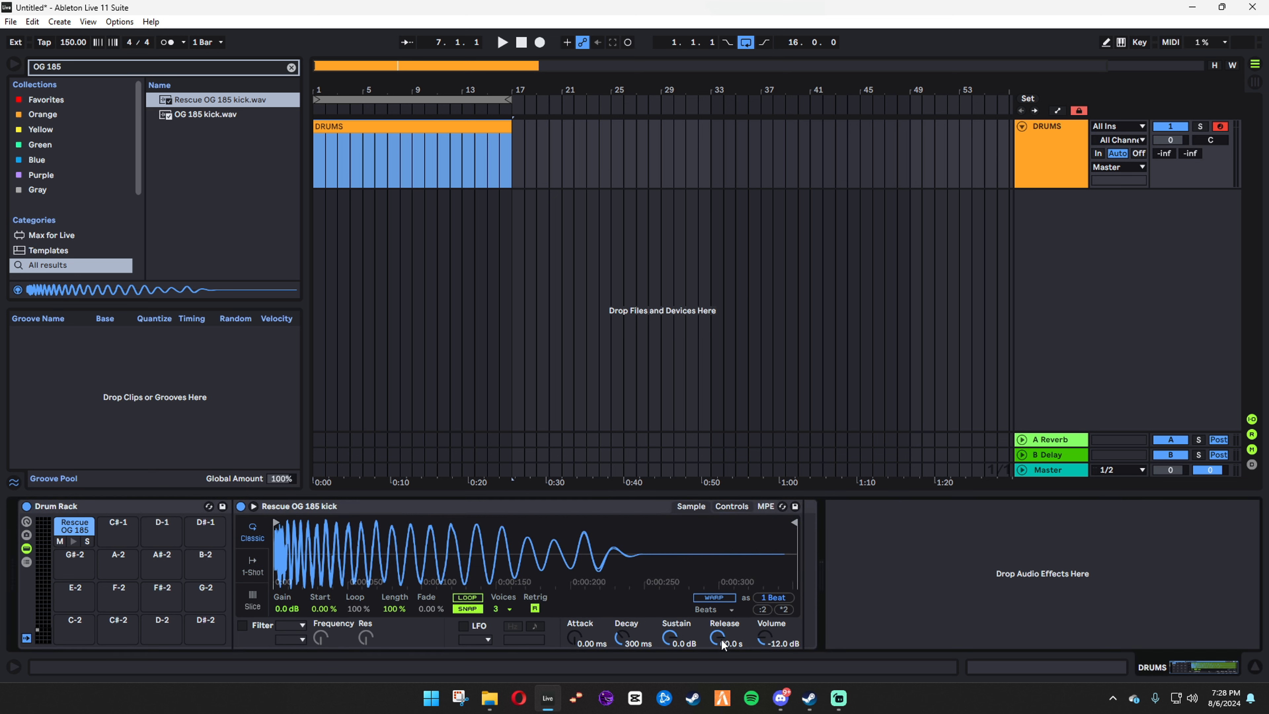
double_click(723, 636)
click(253, 567)
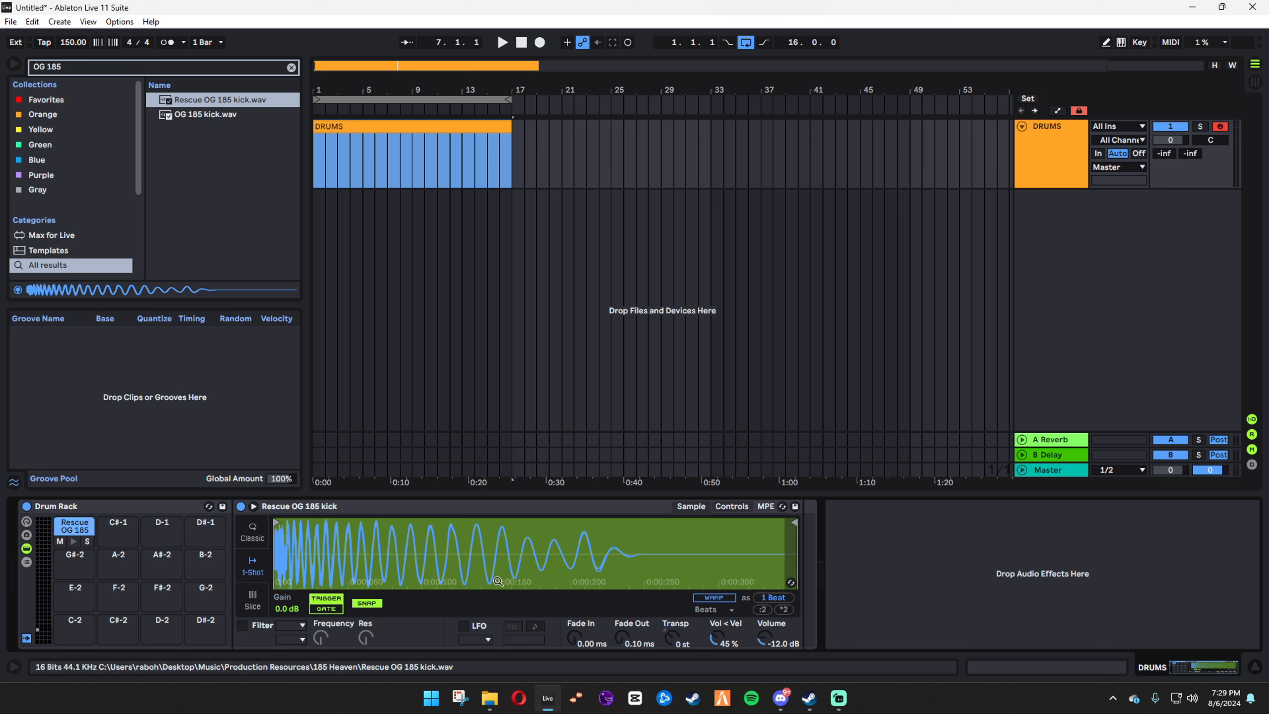
click(241, 537)
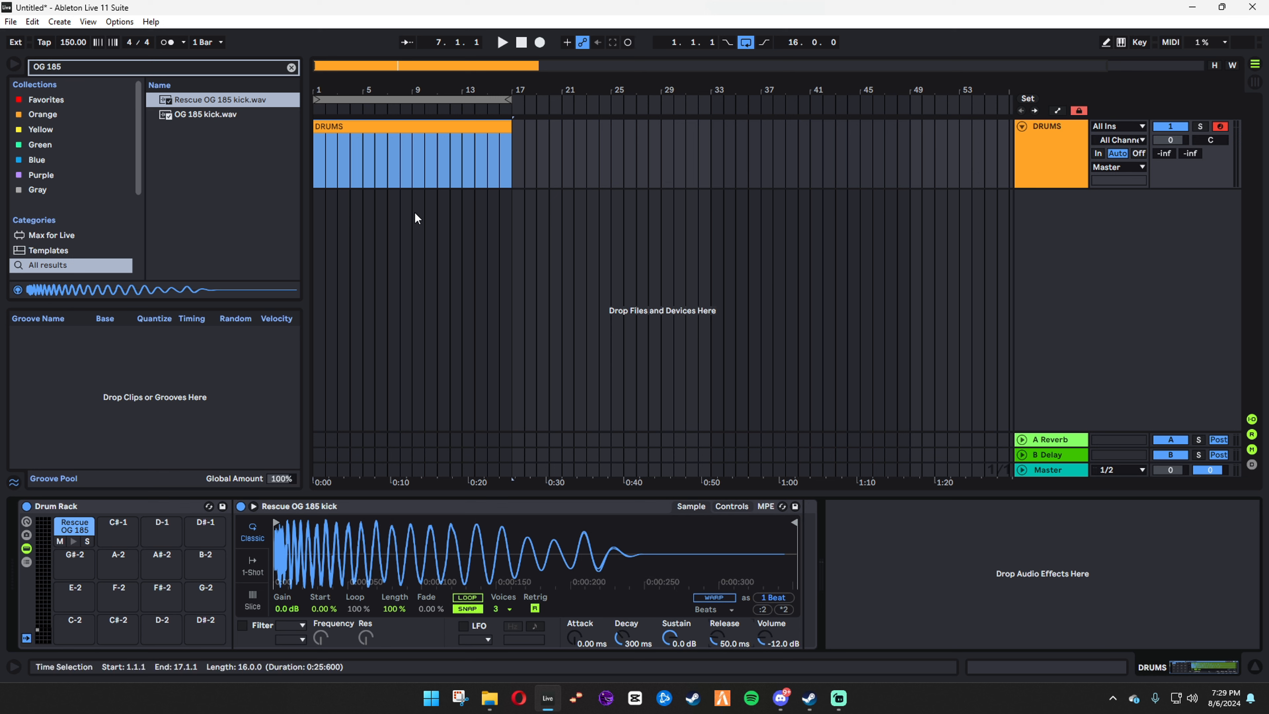
drag(717, 638, 717, 679)
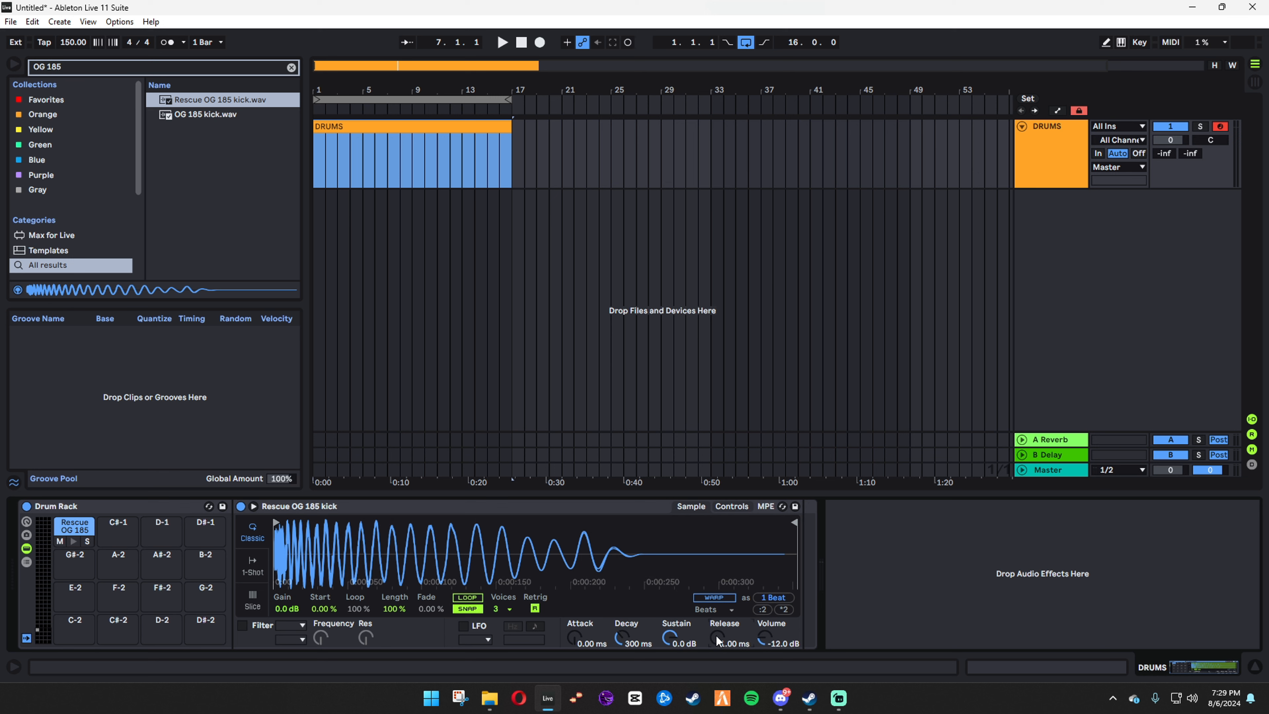
Open the DRUMS clip in the note editor and set its adaptive grid to Narrow
double_click(363, 125)
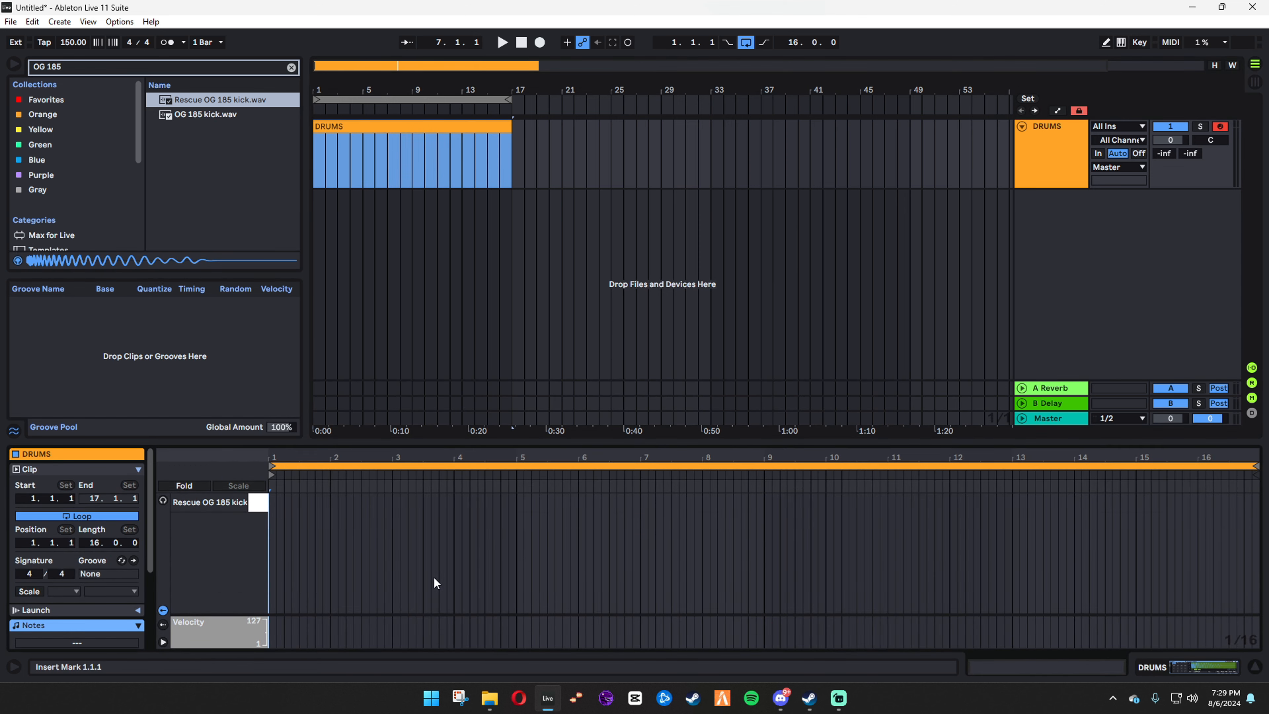
right_click(297, 507)
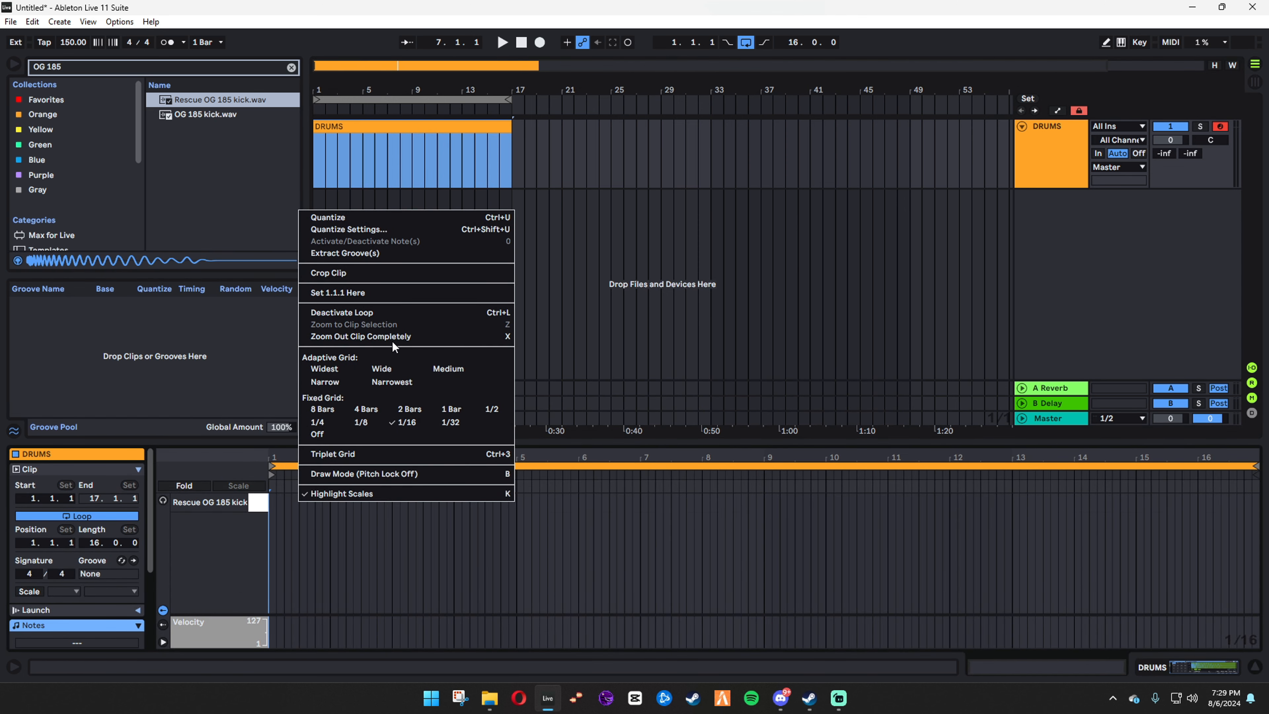
click(320, 383)
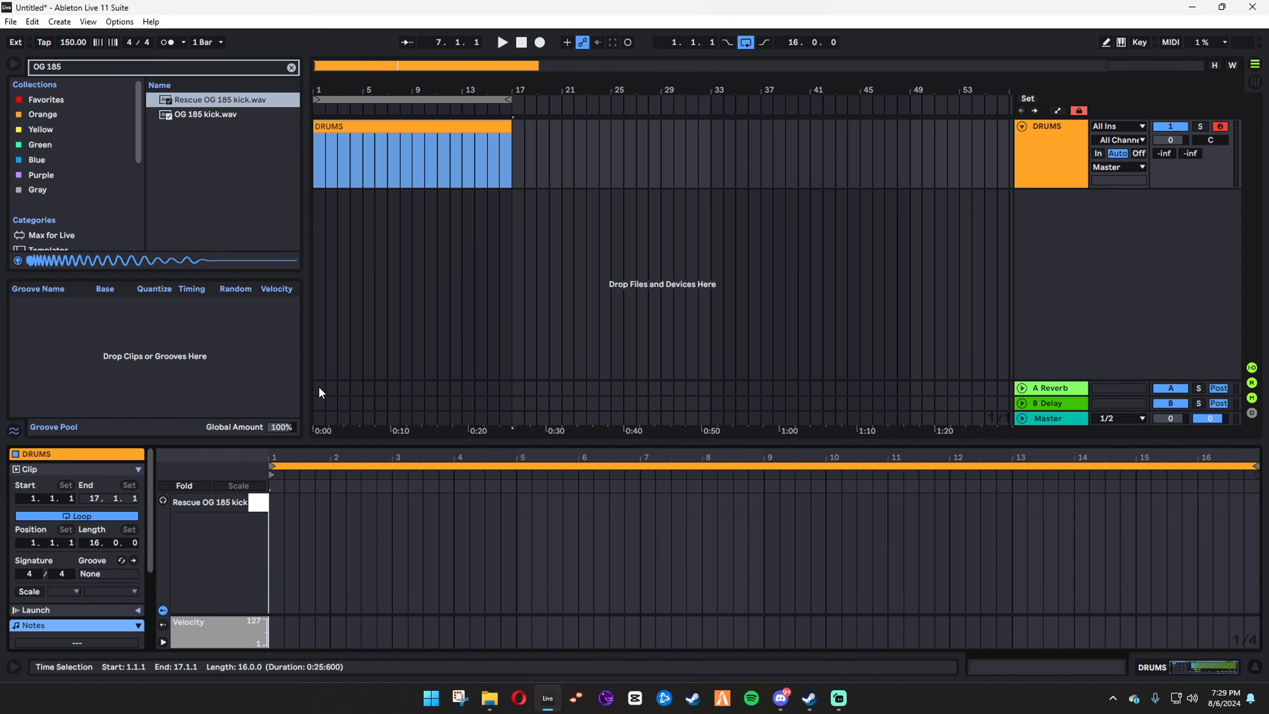
Draw a one-beat kick note at 1.1.1 in the DRUMS clip and raise its velocity to 127
key(b)
click(275, 502)
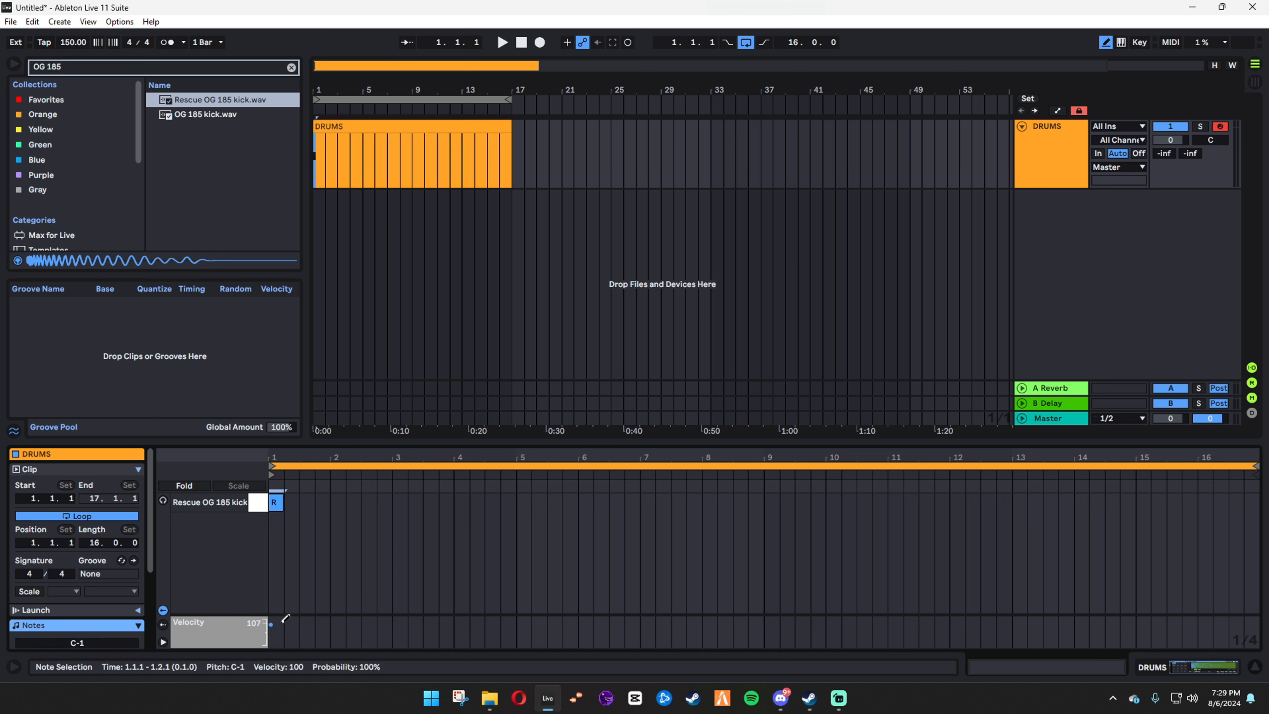
drag(284, 619, 285, 616)
key(b)
Duplicate the kick note onto every beat up to the end of the 16-bar clip and select all the notes
key(ctrl+d)
key(ctrl+d)
key(ctrl+d)
key(ctrl+d)
key(ctrl+d)
key(ctrl+d)
key(ctrl+d)
key(ctrl+d)
key(ctrl+d)
key(ctrl+d)
key(ctrl+d)
key(ctrl+d)
key(ctrl+d)
key(ctrl+d)
key(ctrl+d)
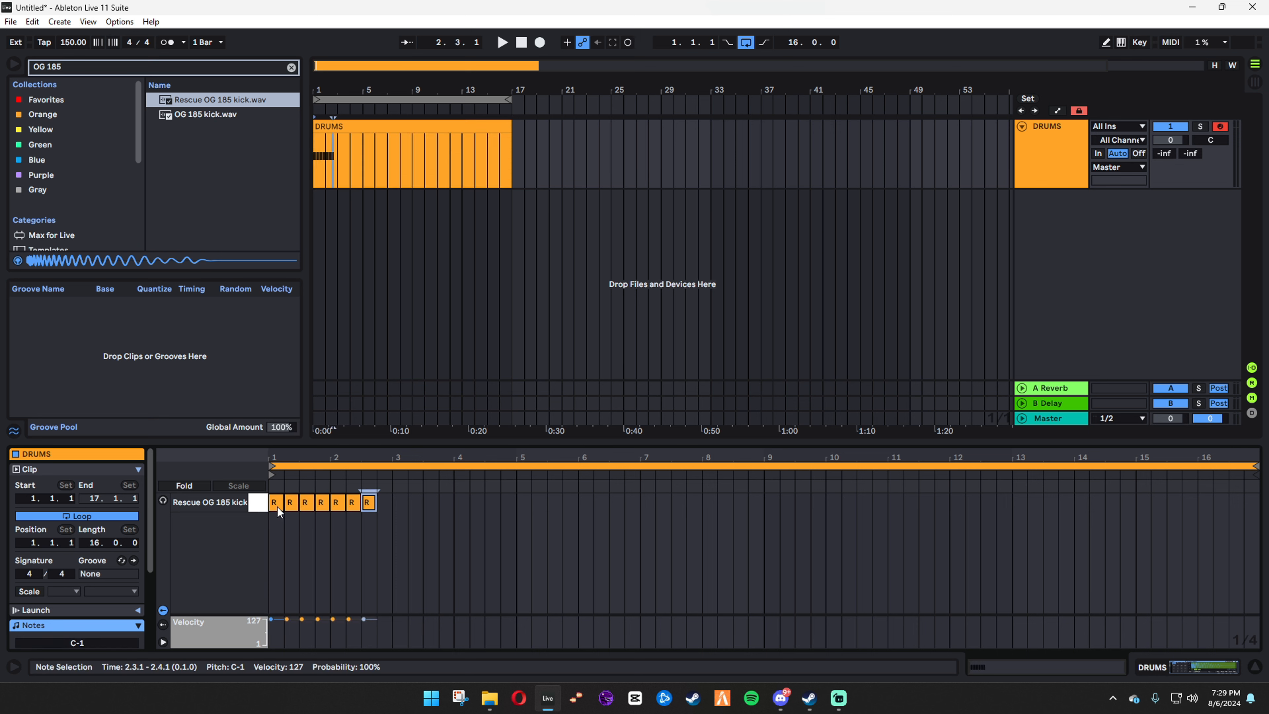
key(ctrl+d)
key(ctrl+d)
key(ctrl+d)
key(ctrl+d)
key(ctrl+d)
key(ctrl+d)
key(ctrl+d)
key(ctrl+d)
key(ctrl+d)
key(ctrl+d)
key(ctrl+d)
key(ctrl+d)
key(ctrl+d)
key(ctrl+d)
key(ctrl+d)
key(ctrl+d)
key(ctrl+d)
key(ctrl+d)
key(ctrl+d)
key(ctrl+d)
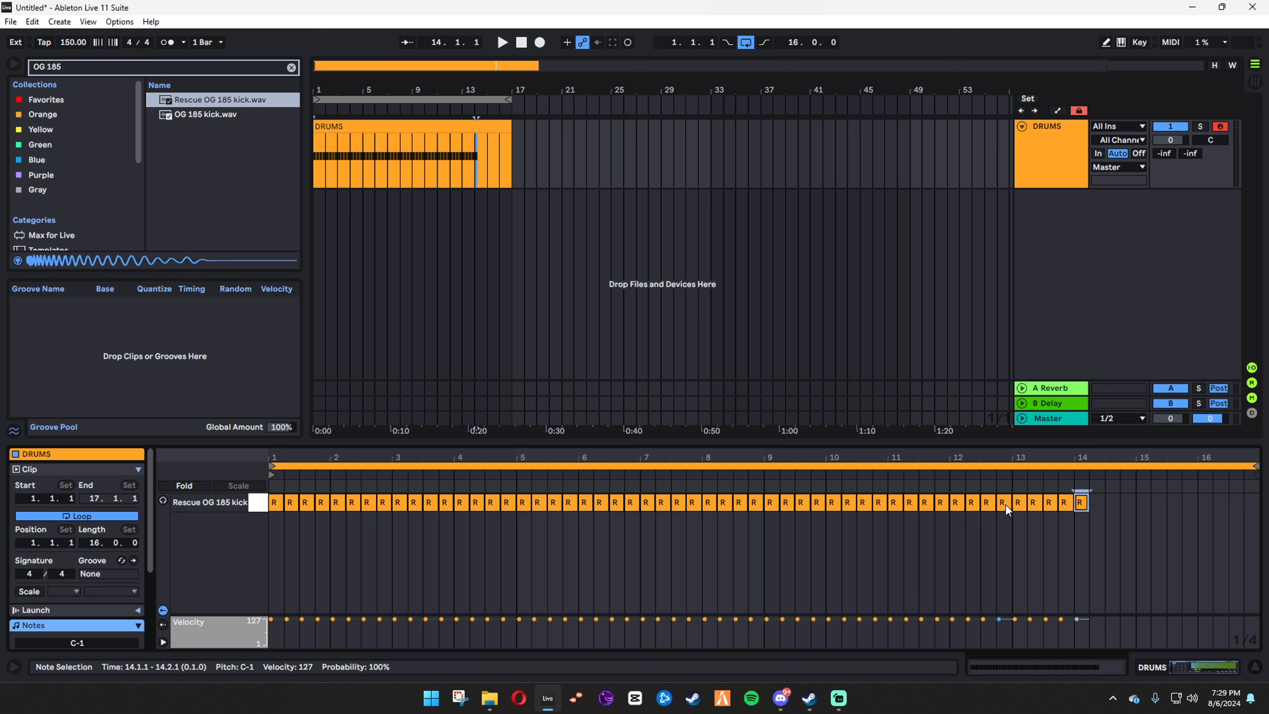
key(ctrl+d)
key(ctrl+d)
key(ctrl+d)
key(ctrl+d)
key(ctrl+d)
key(ctrl+d)
key(ctrl+d)
key(ctrl+d)
key(ctrl+d)
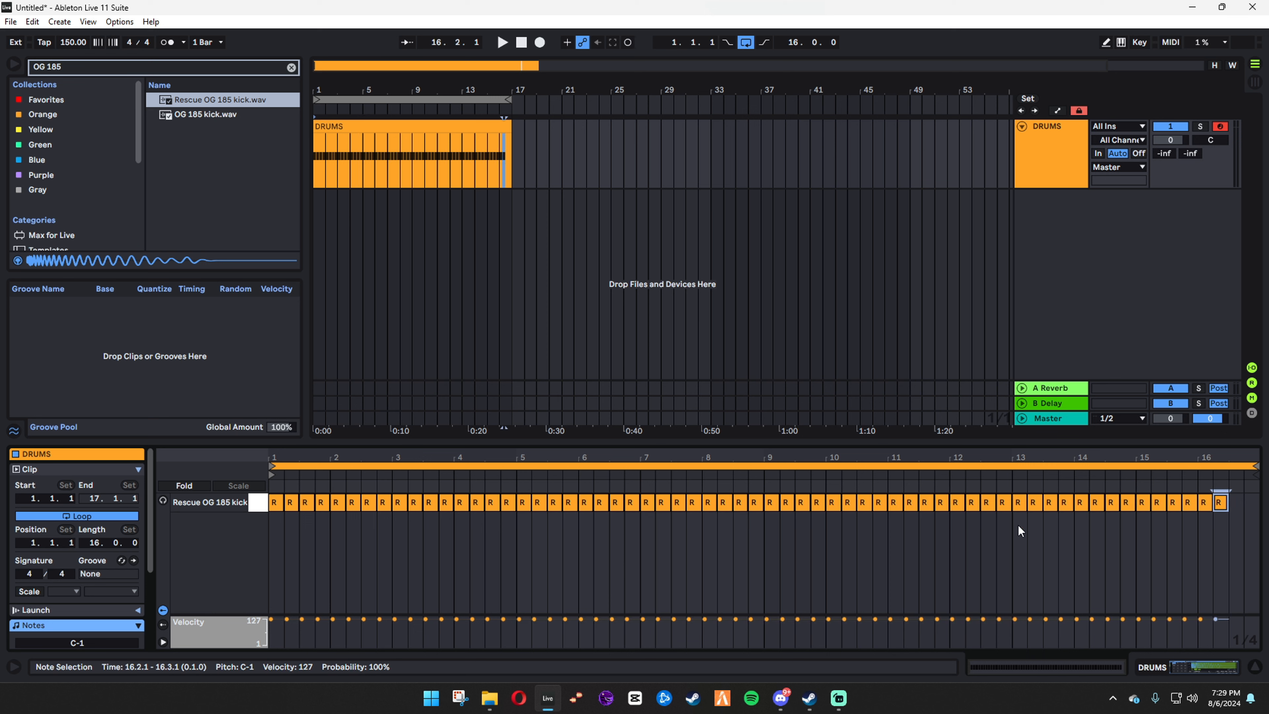
key(ctrl+d)
key(ctrl+d)
drag(1256, 534, 272, 515)
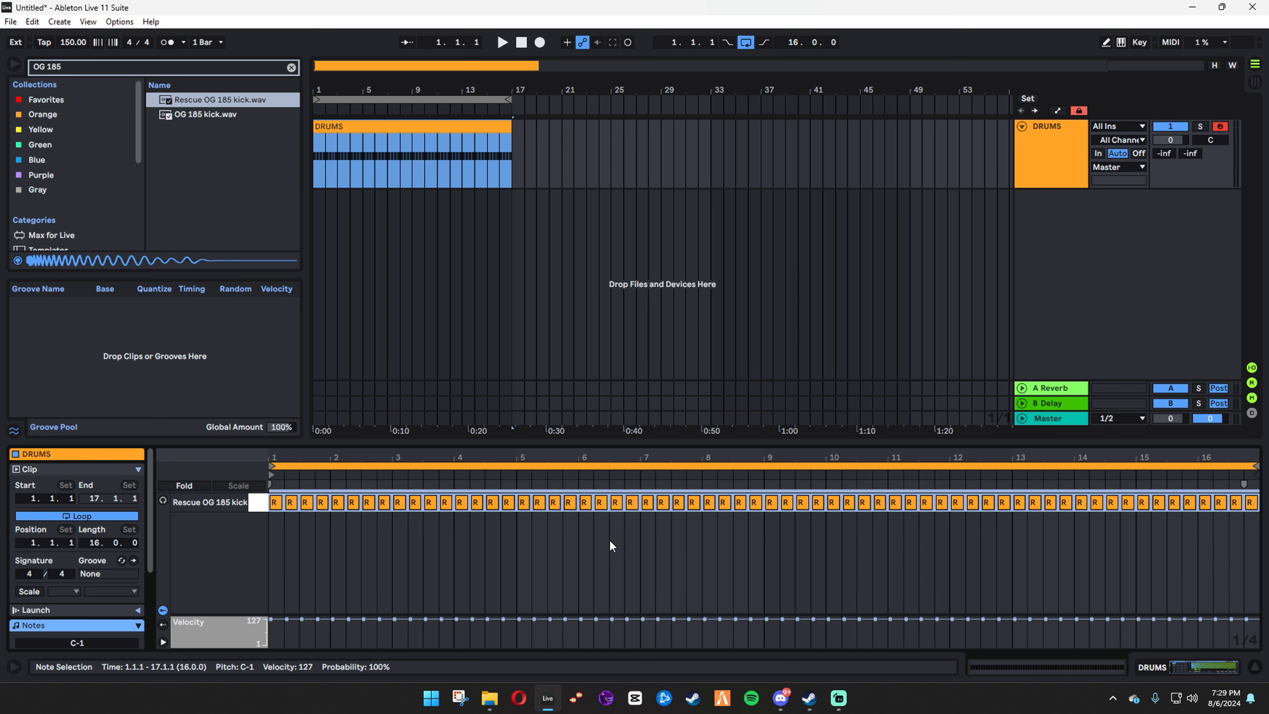
Shorten all the selected kick notes in the DRUMS clip to an eighth note each
drag(733, 458, 709, 502)
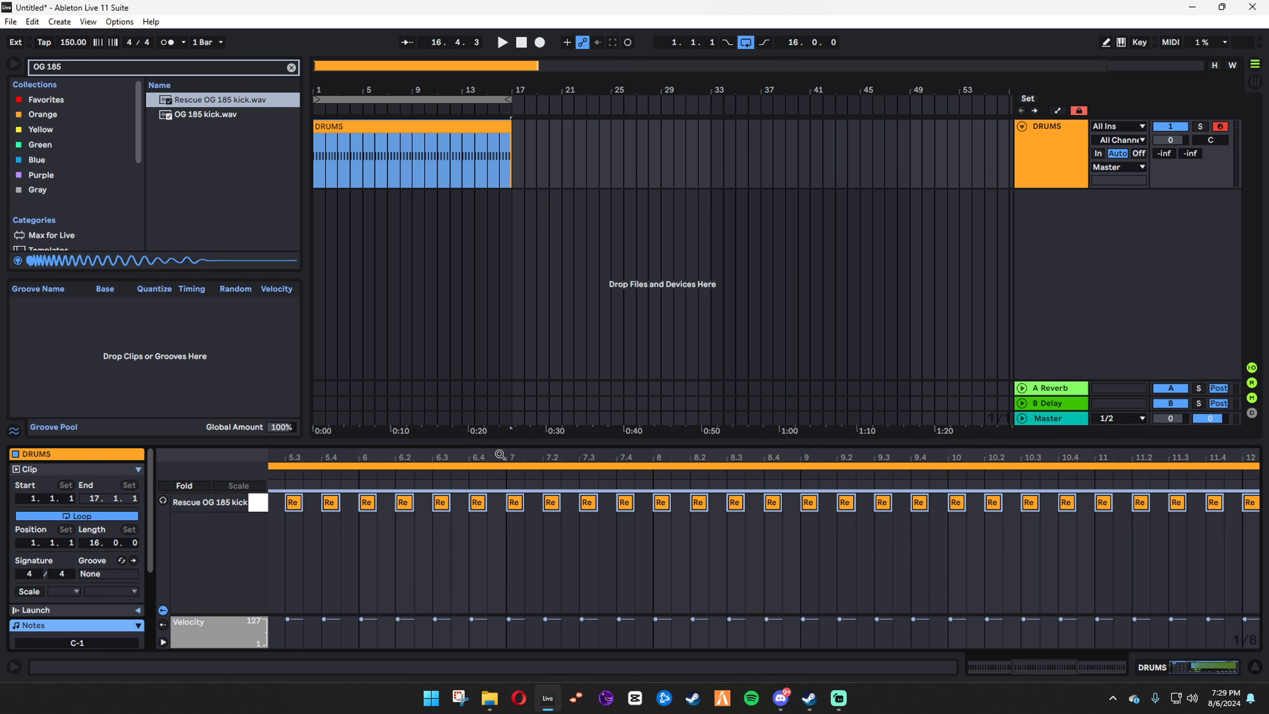
drag(508, 453, 506, 405)
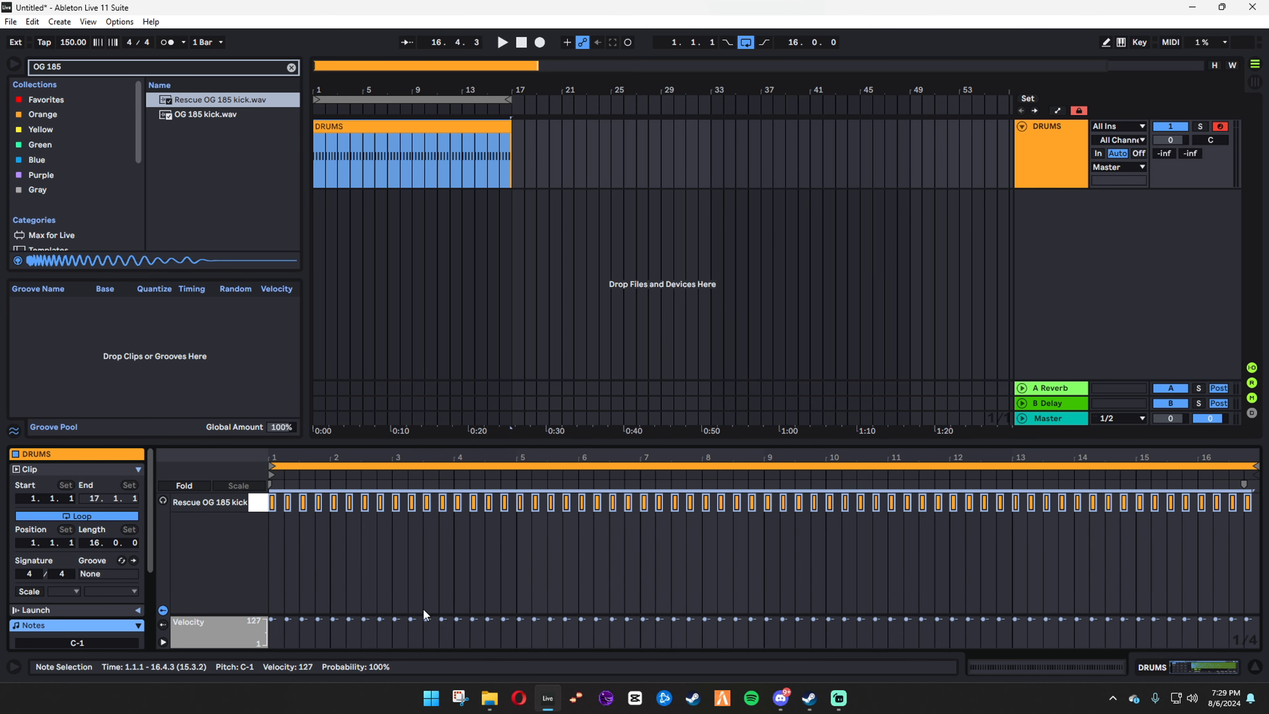
drag(306, 444, 306, 575)
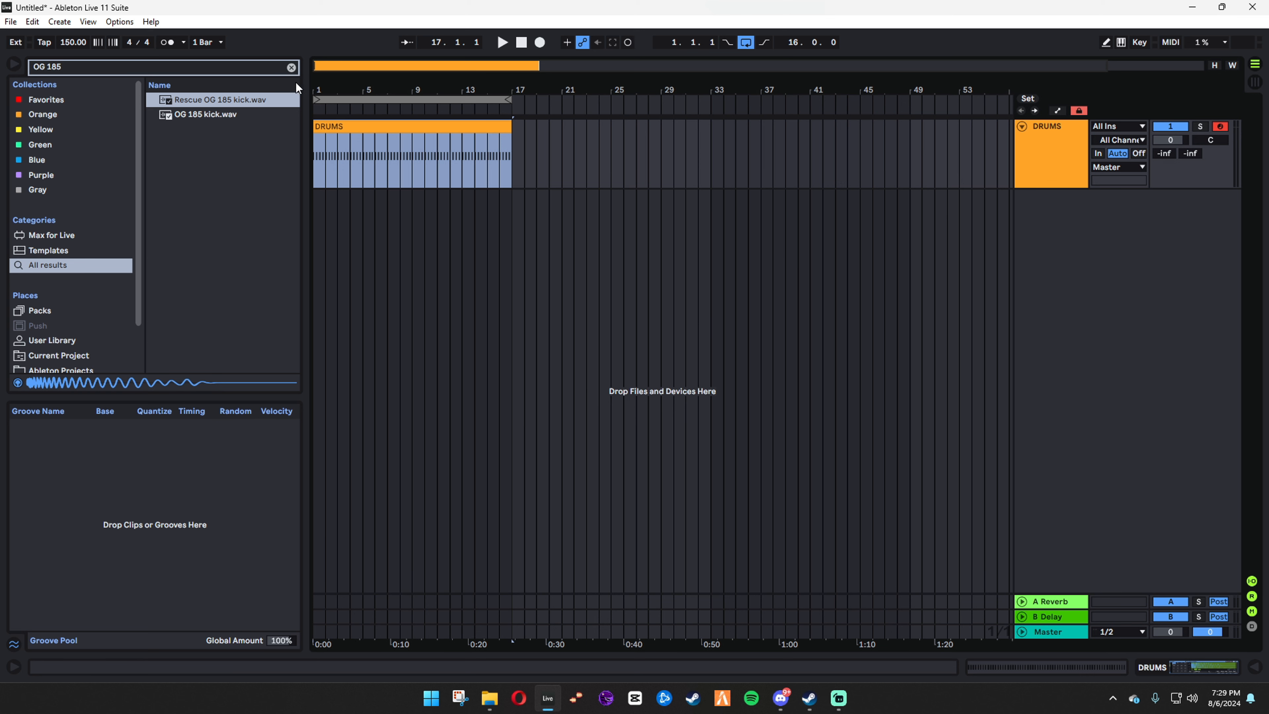
Clear the browser search, rename the kick pad in the DRUMS track's Drum Rack as KICK, and show the chain list
click(291, 67)
double_click(1054, 165)
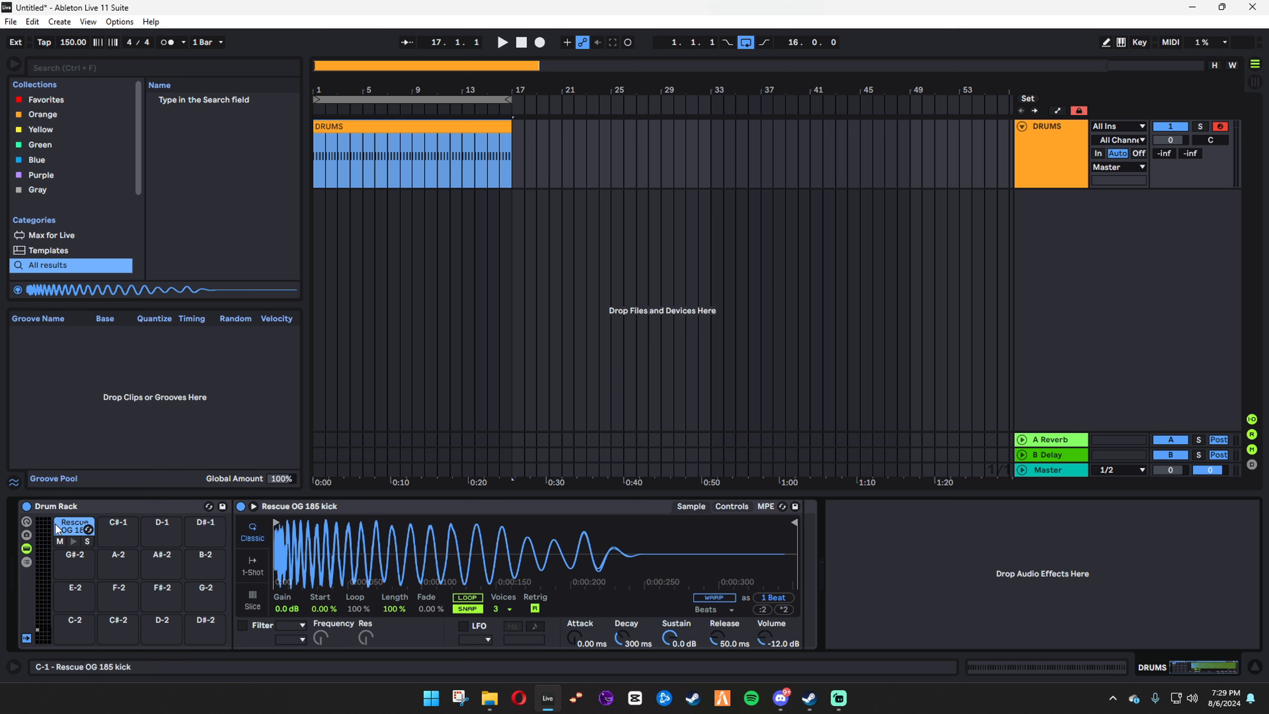
key(ctrl+r)
text(KICK)
key(Return)
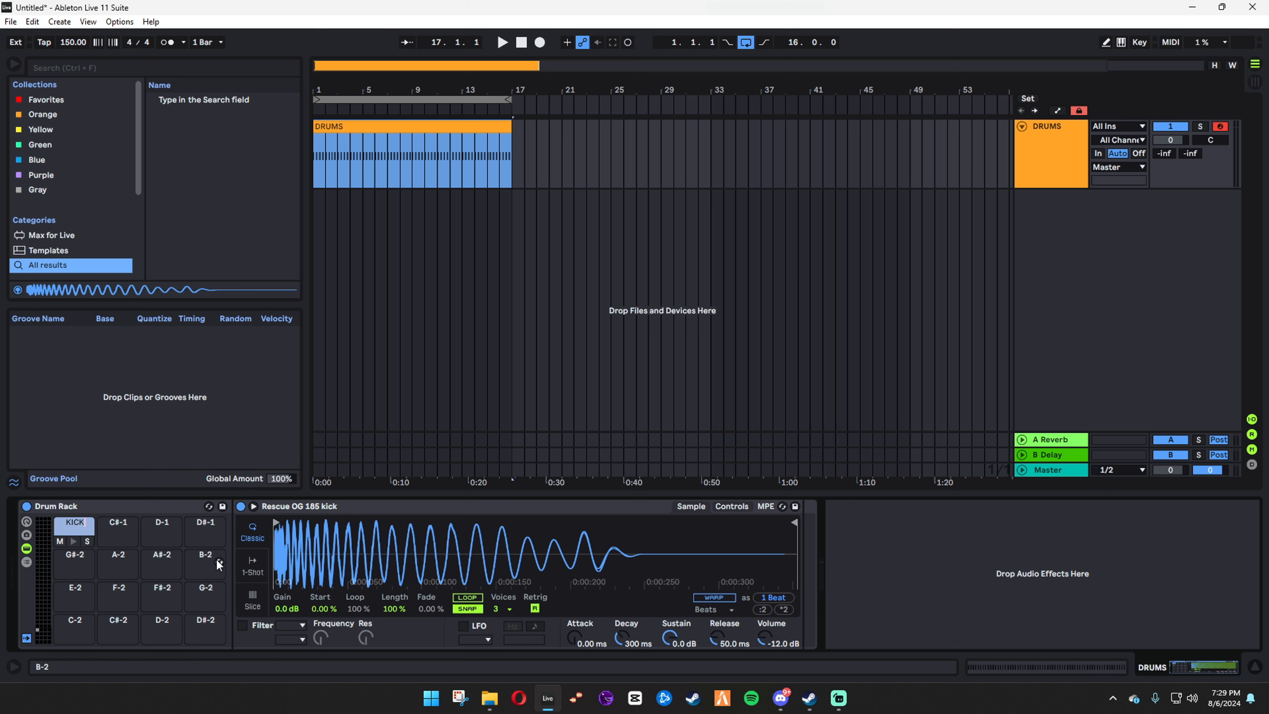
click(27, 562)
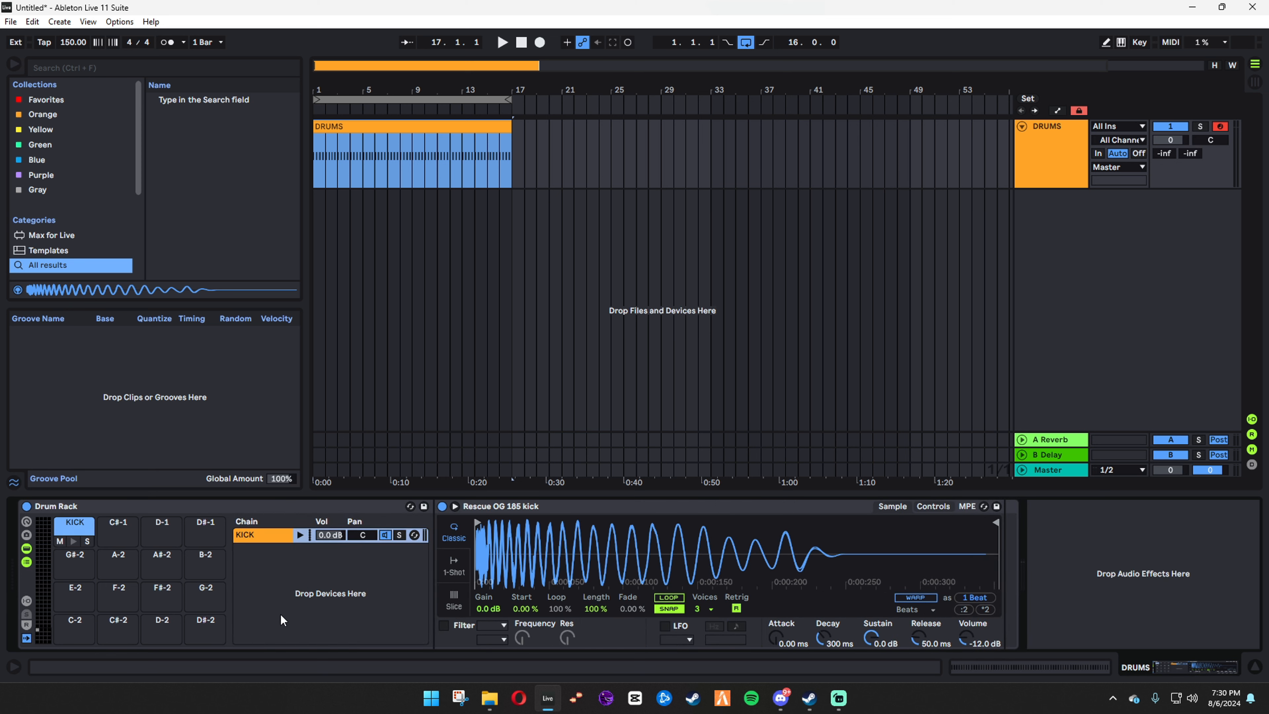
Search the browser for SCOPE and add VPS Scope (CM edition)_x64 behind the sample in the KICK chain
click(72, 68)
text(SCOPE)
drag(186, 98, 1014, 580)
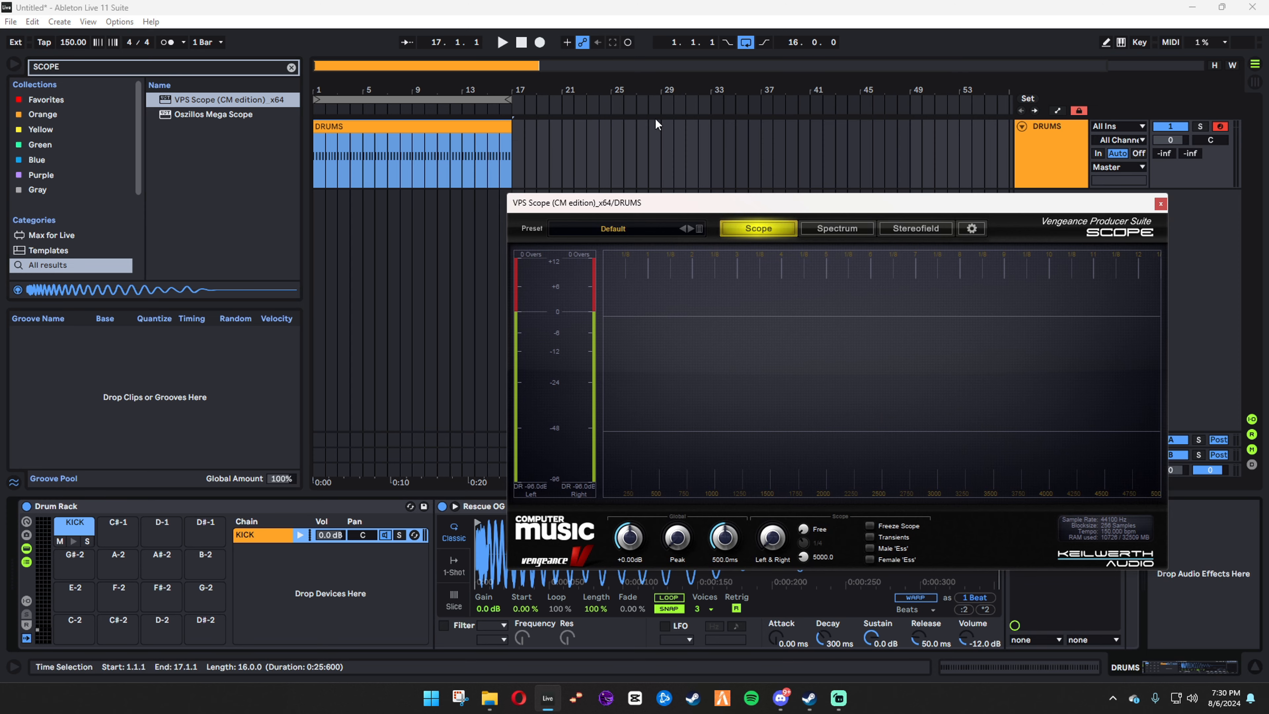
drag(805, 202, 585, 171)
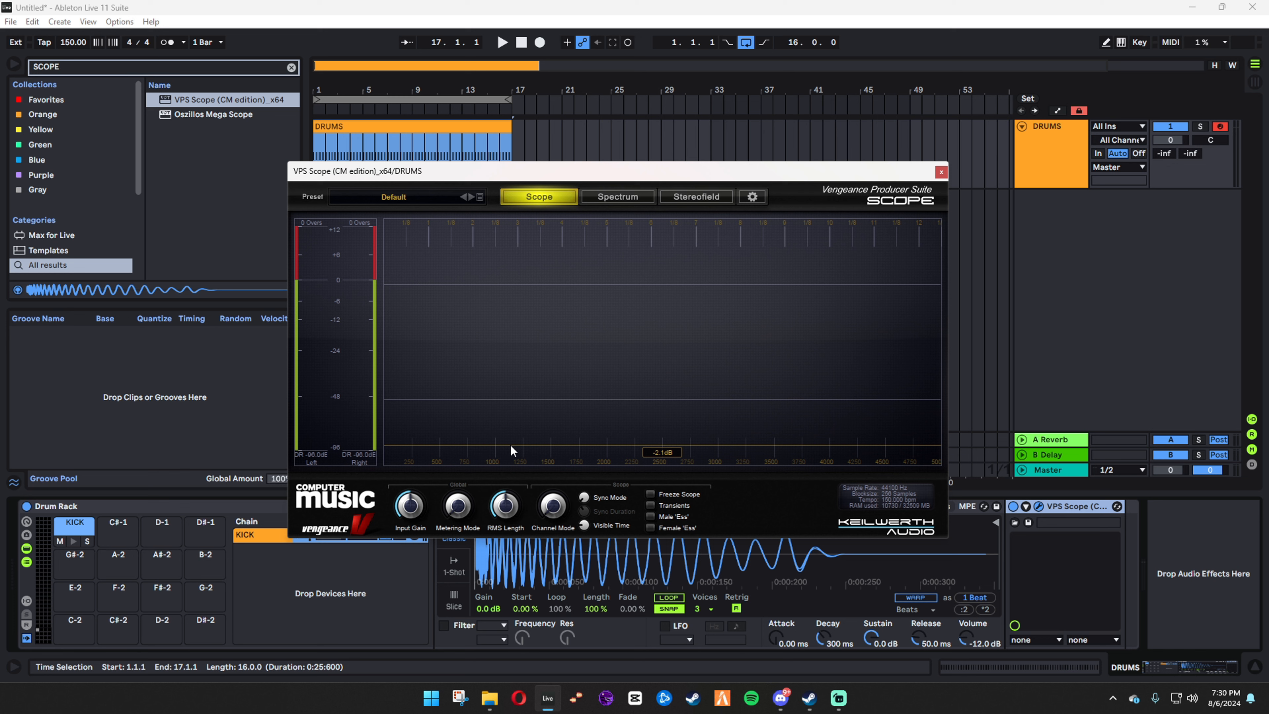
Set VPS Scope's sync mode to Transient and its visible time to about 807.5 while playing the kick pattern
key(space)
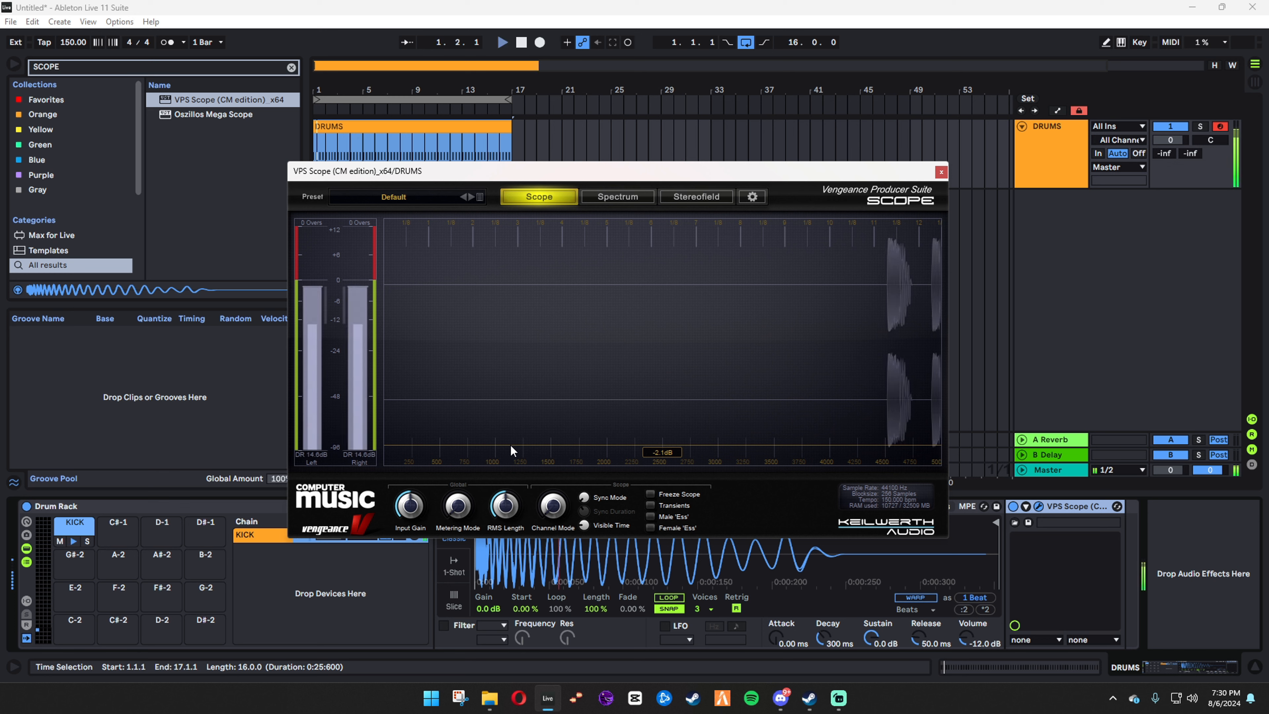
drag(584, 497, 585, 473)
drag(584, 525, 590, 542)
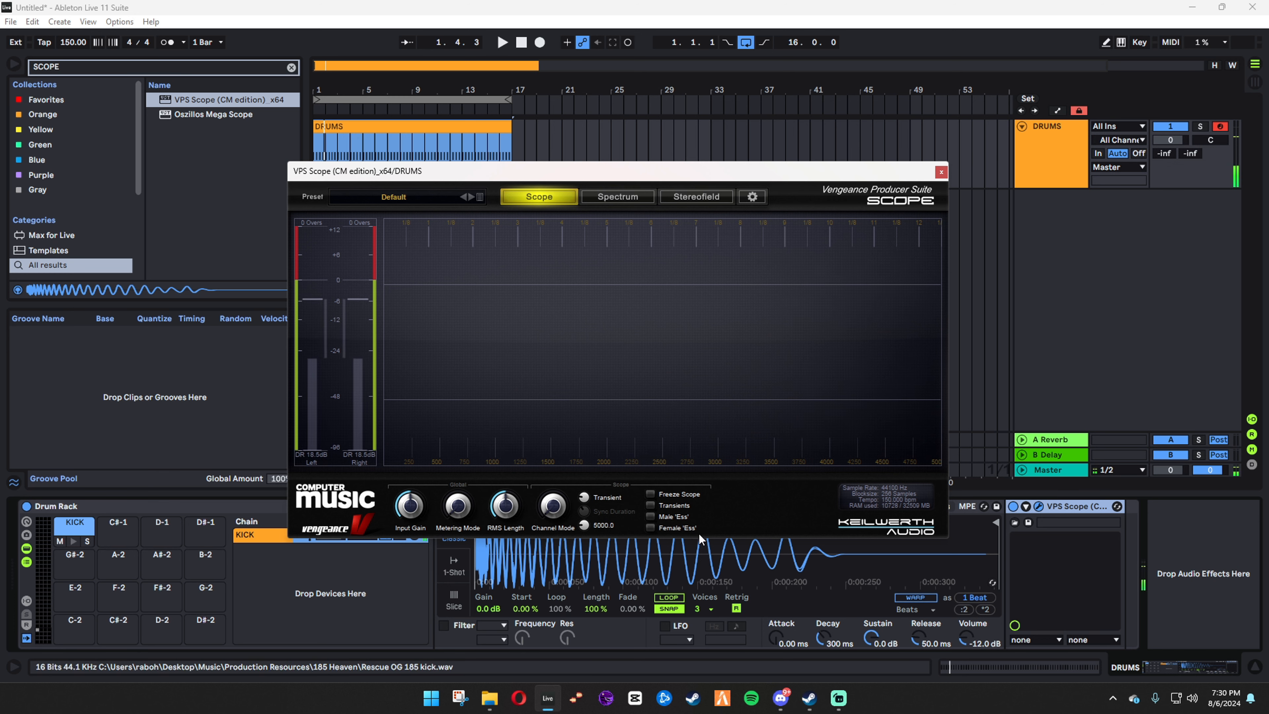
key(space)
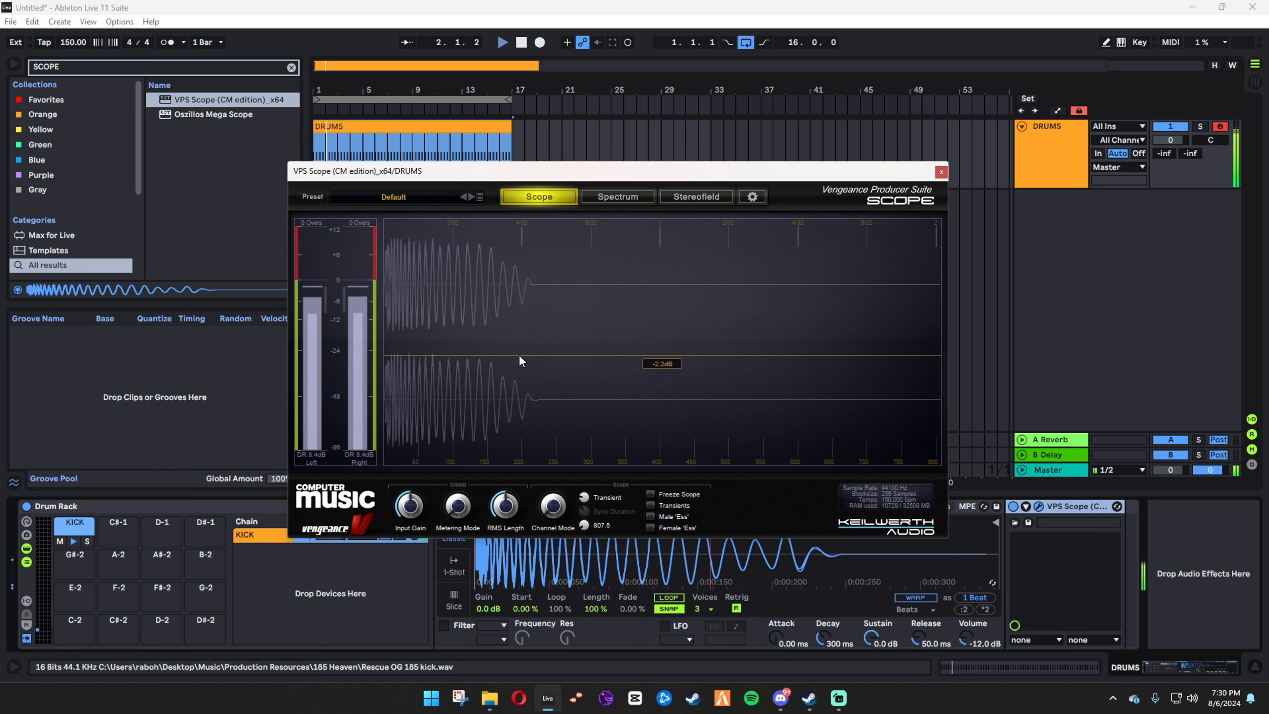
Set the kick sample's decay to 832 ms and sustain to -3.5 dB while checking its waveform on the scope
click(871, 637)
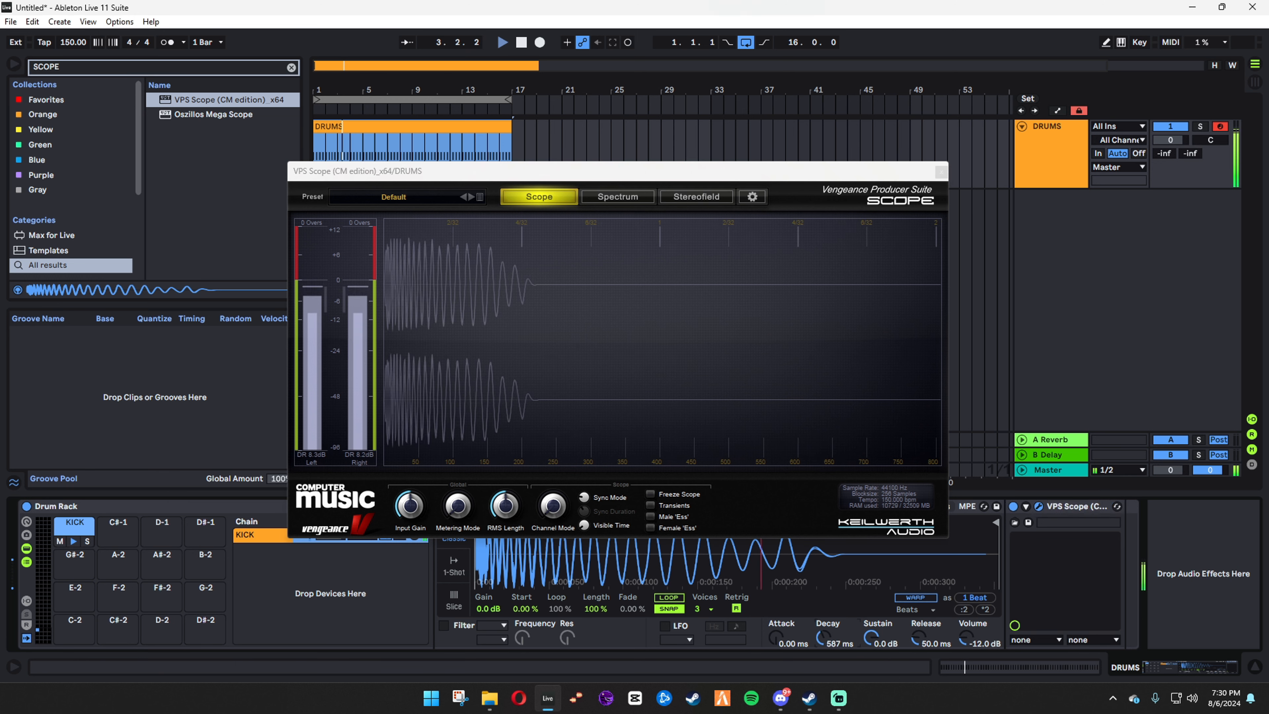
key(space)
drag(823, 638, 823, 625)
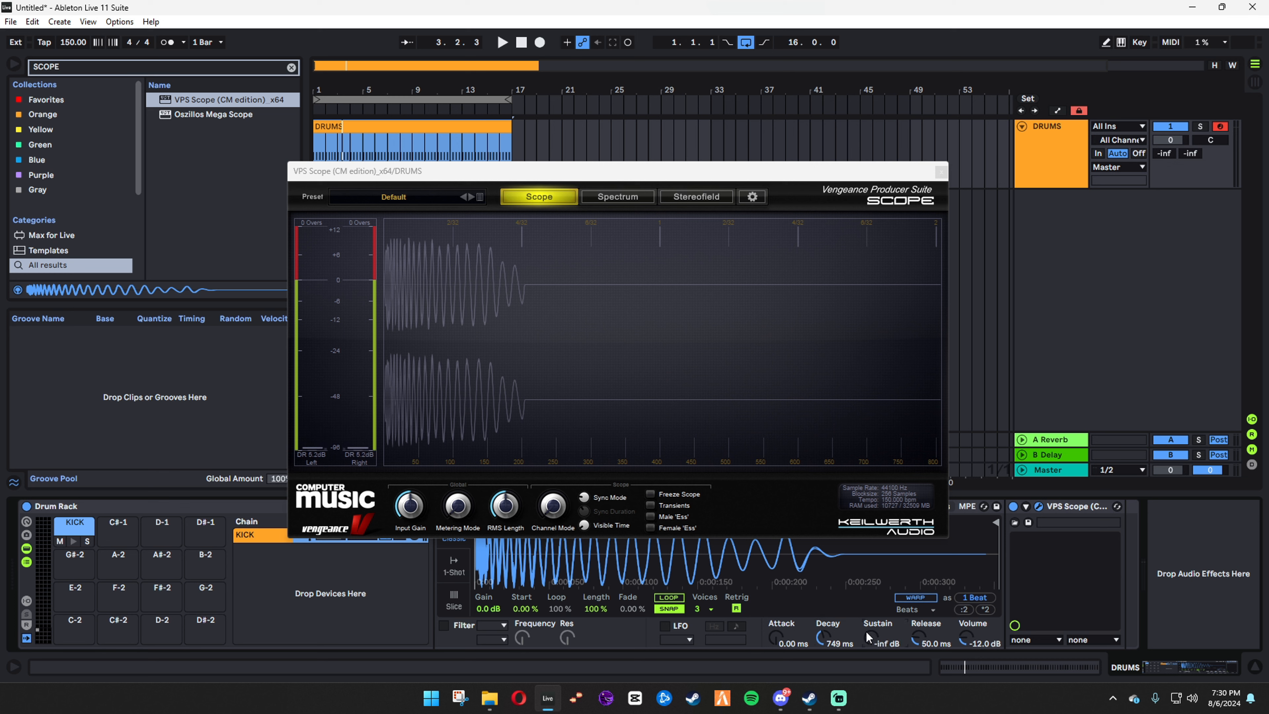
key(space)
drag(819, 639, 871, 609)
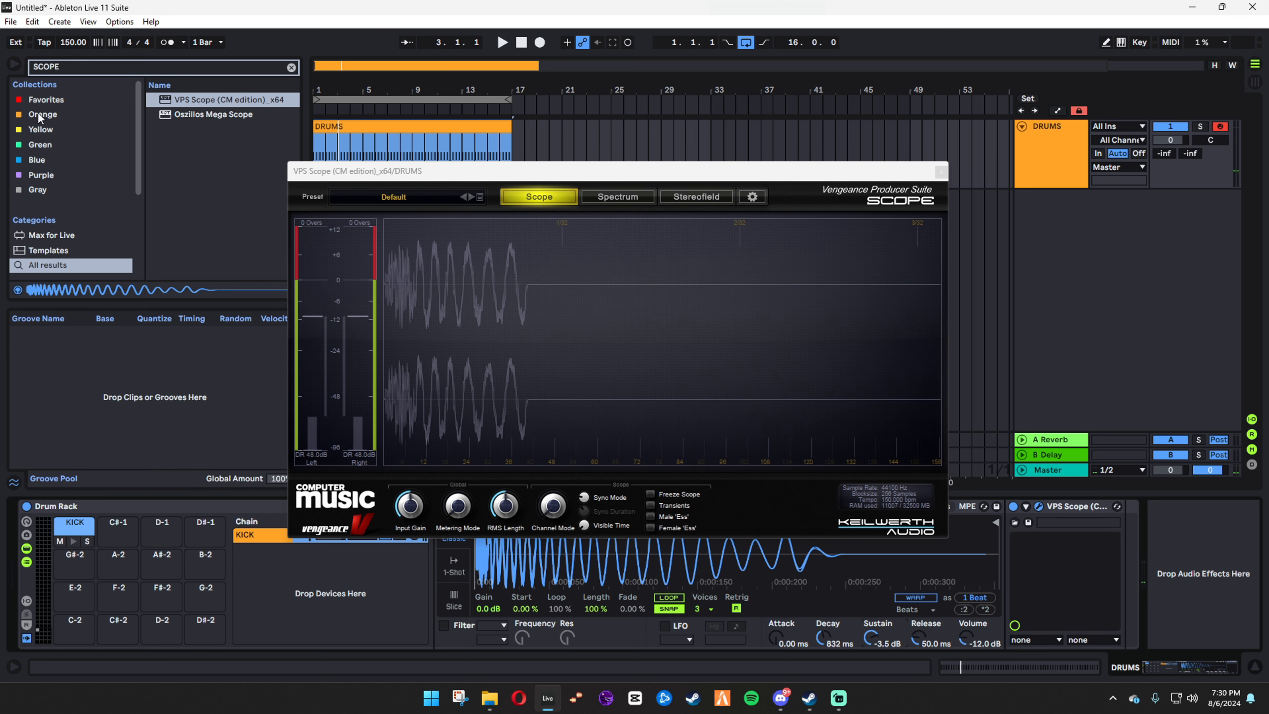
Search for TRANSI, add Transient Shaper ahead of VPS Scope in the KICK chain, and set its punch type to FAST
double_click(71, 68)
text(TR)
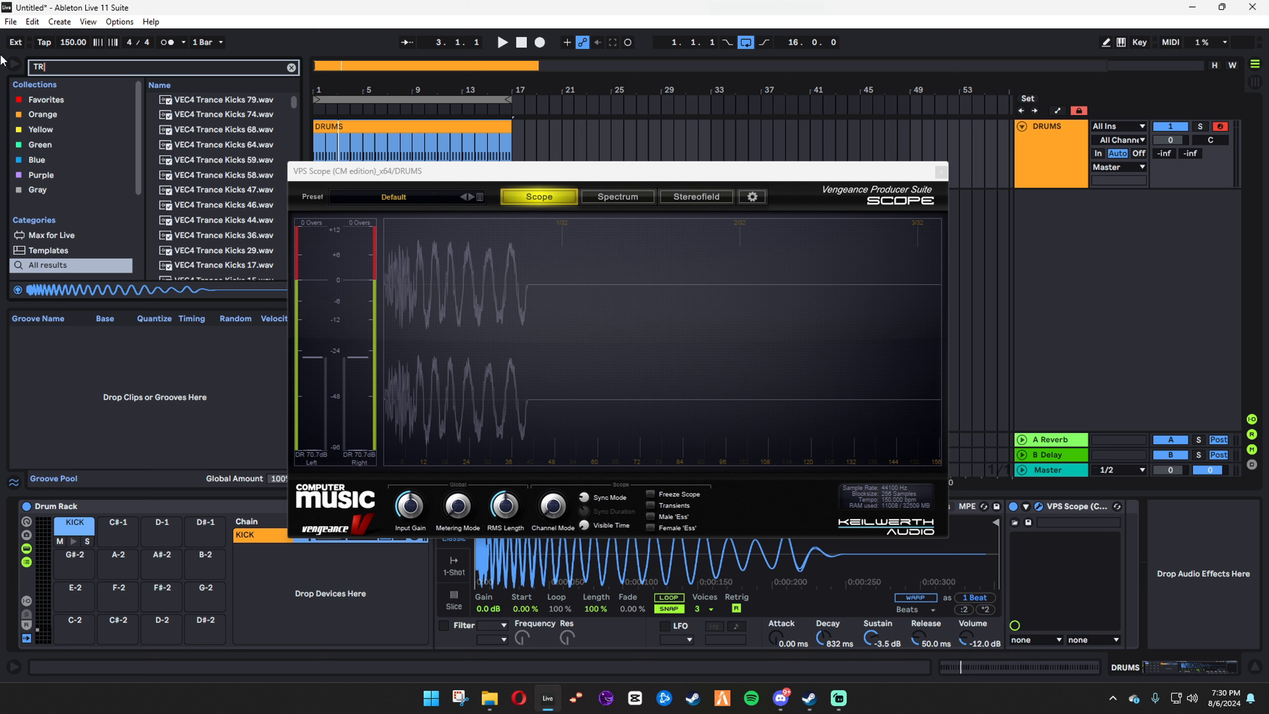
text(ANSI)
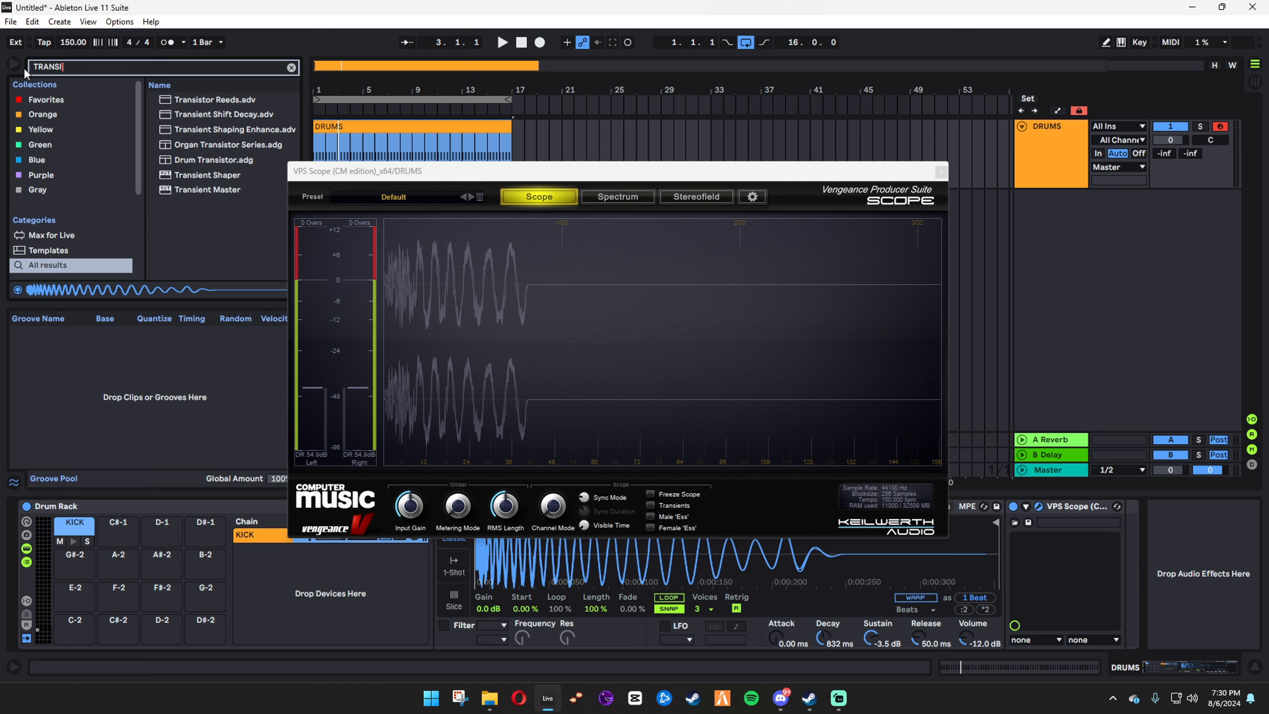
drag(180, 176, 1049, 513)
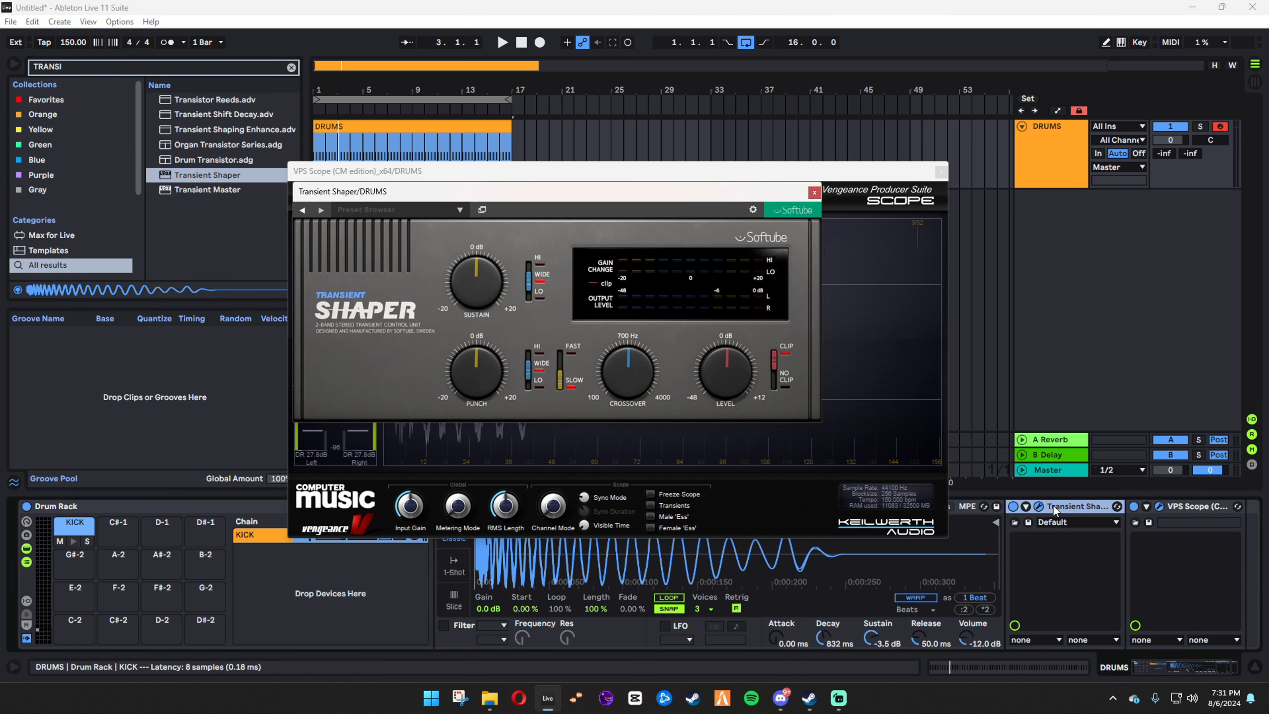
drag(618, 191, 773, 80)
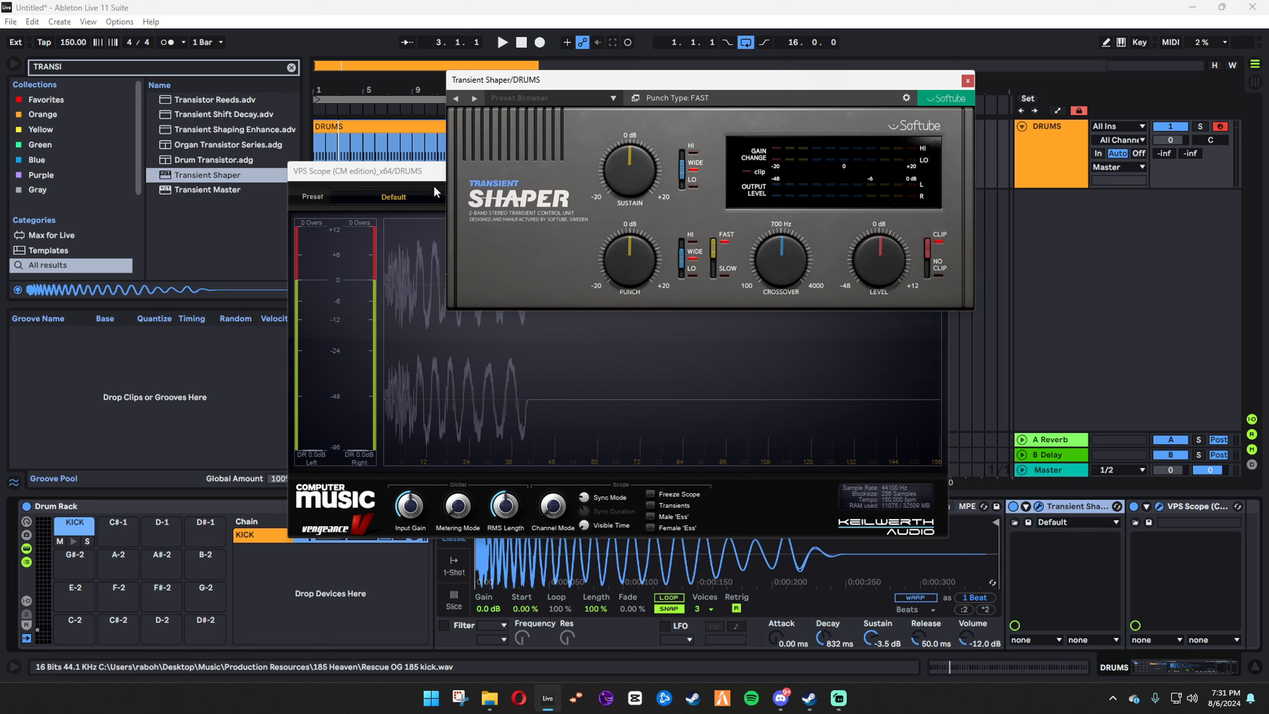
Set Transient Shaper's punch to 4.4 dB during playback and check the kick's waveform on the scope
drag(439, 165, 713, 261)
drag(722, 80, 361, 118)
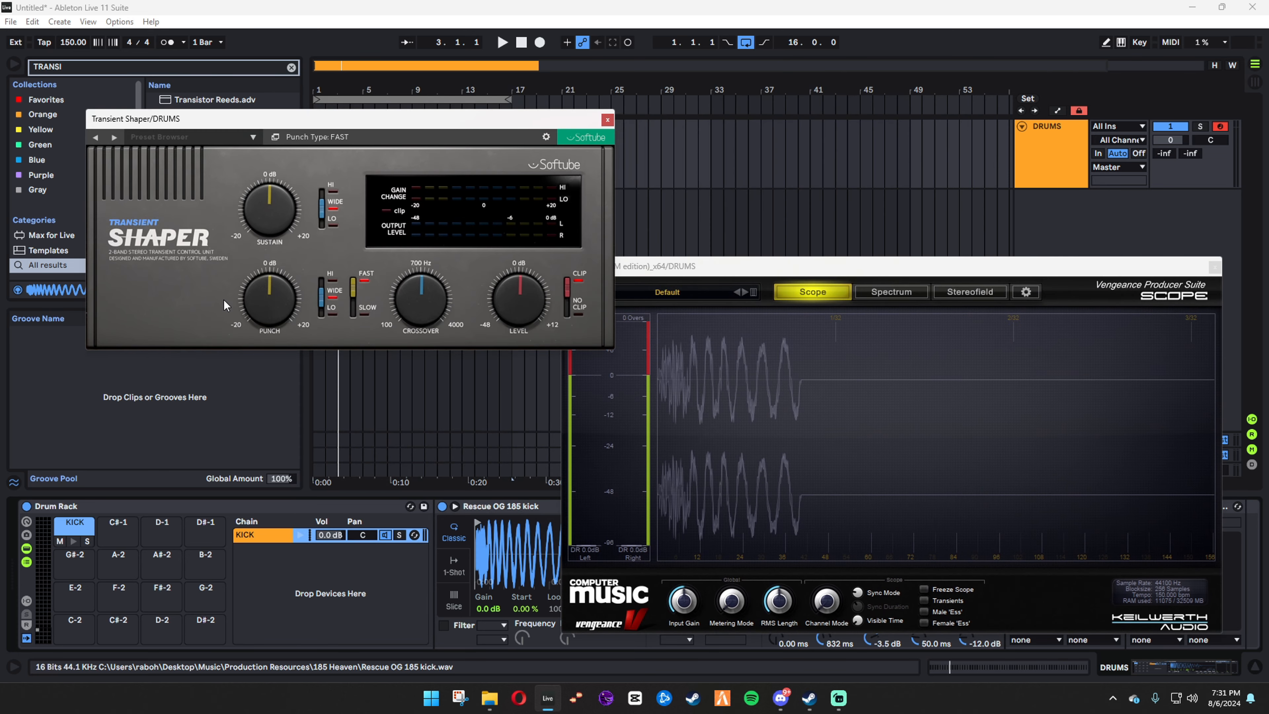
drag(274, 303, 274, 291)
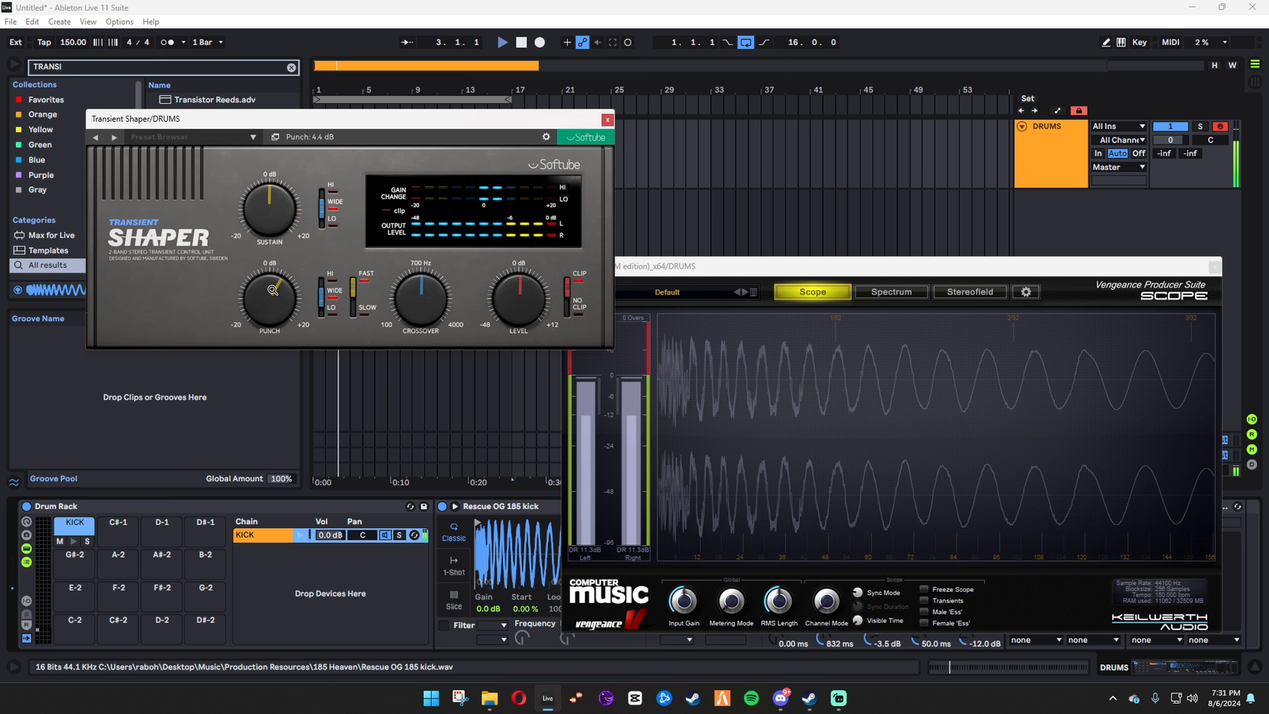
drag(680, 268, 466, 203)
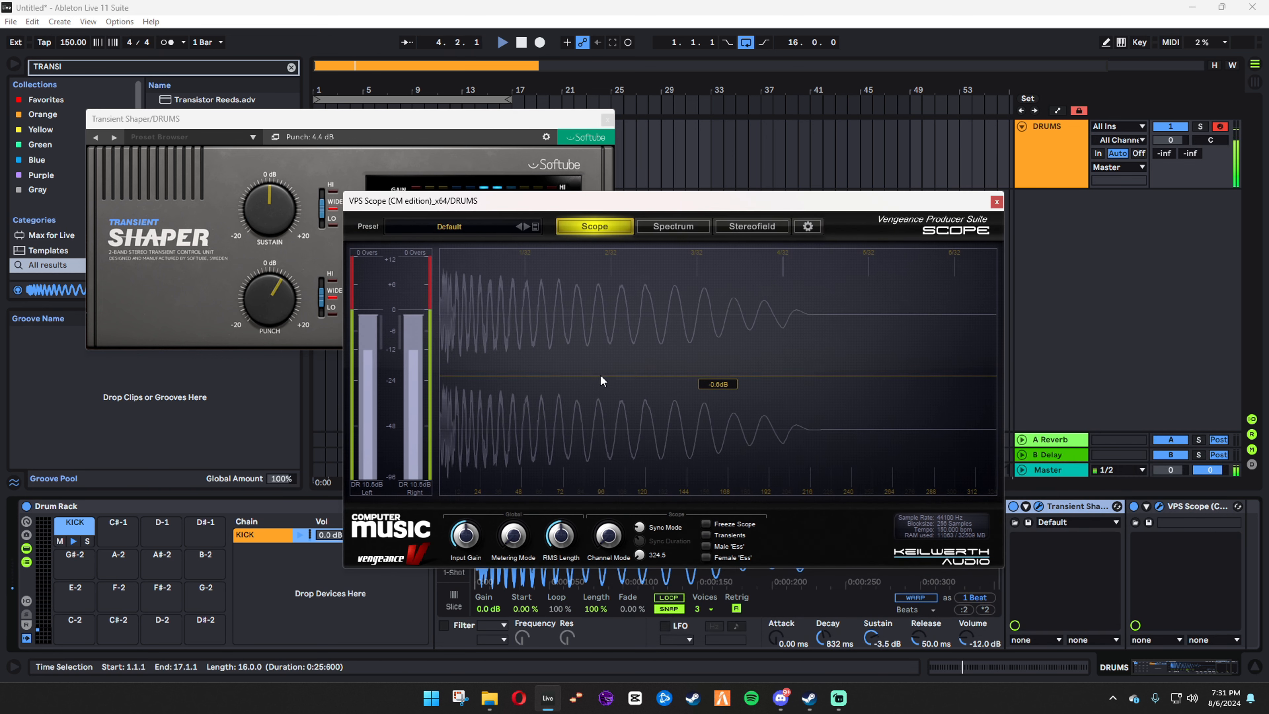
key(space)
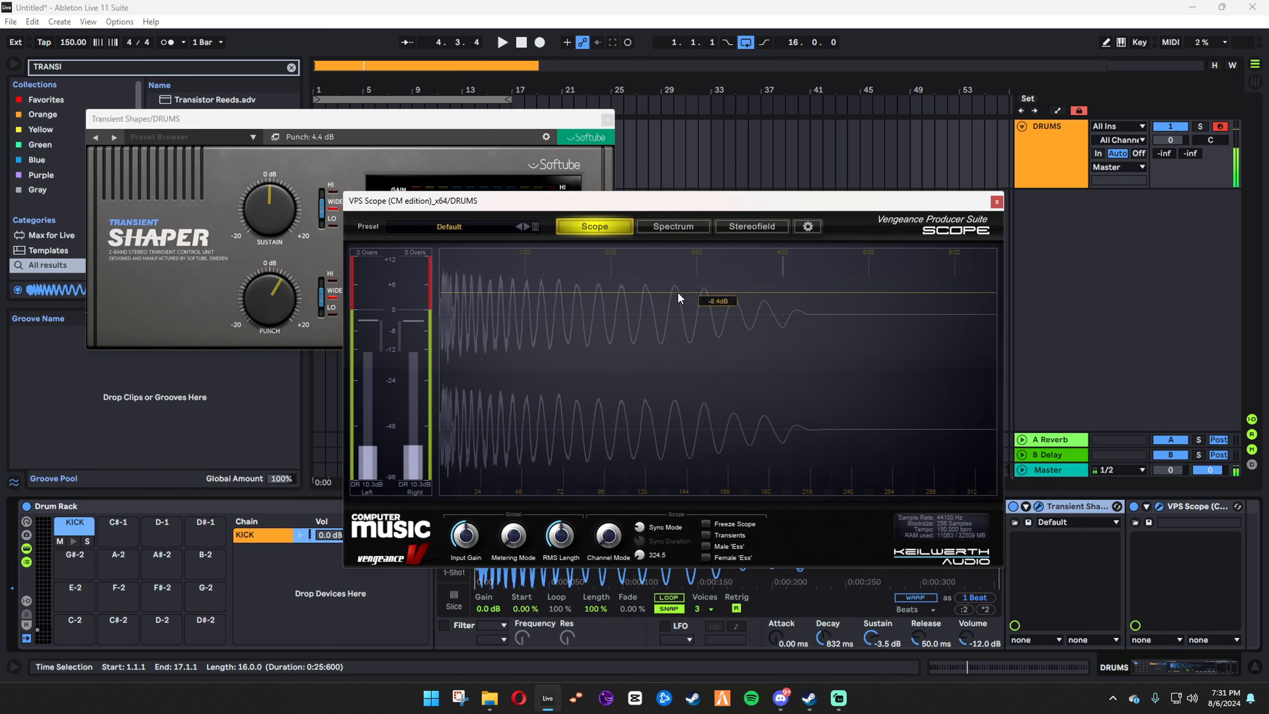
Compare the kick with Transient Shaper off and on, and close both plug-in windows
click(607, 119)
drag(983, 207, 950, 86)
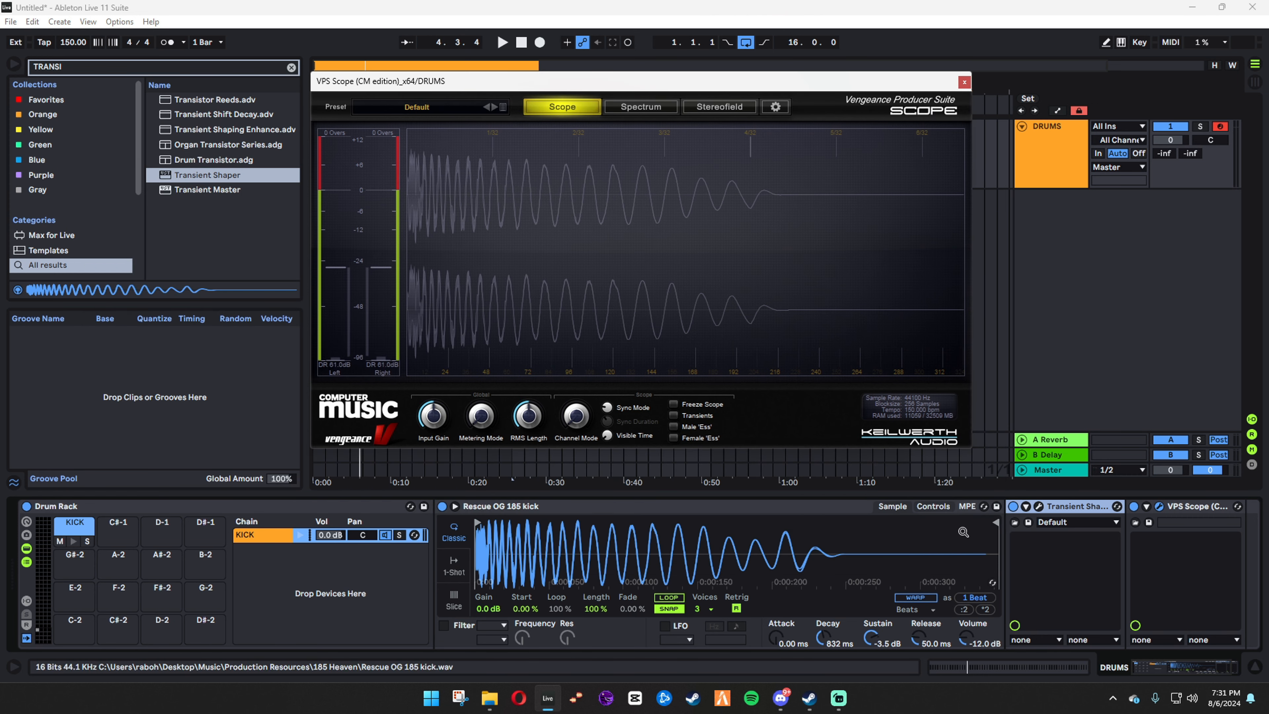
click(1012, 507)
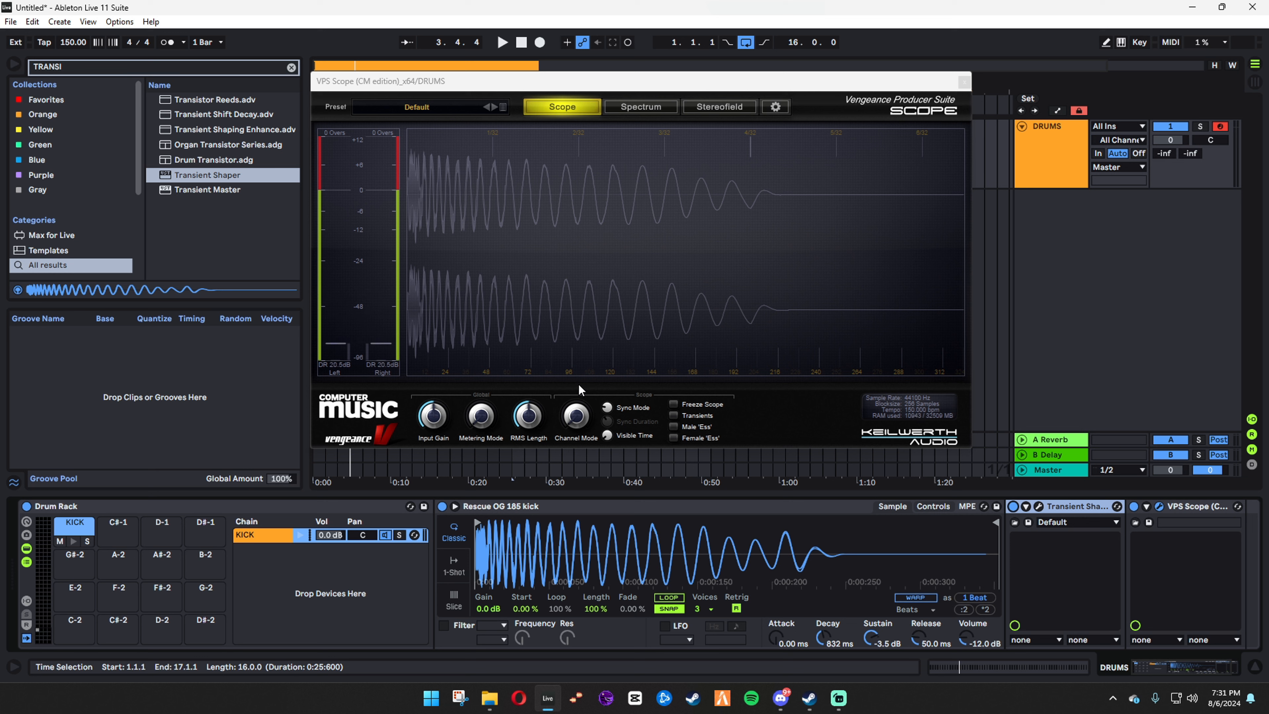
click(963, 82)
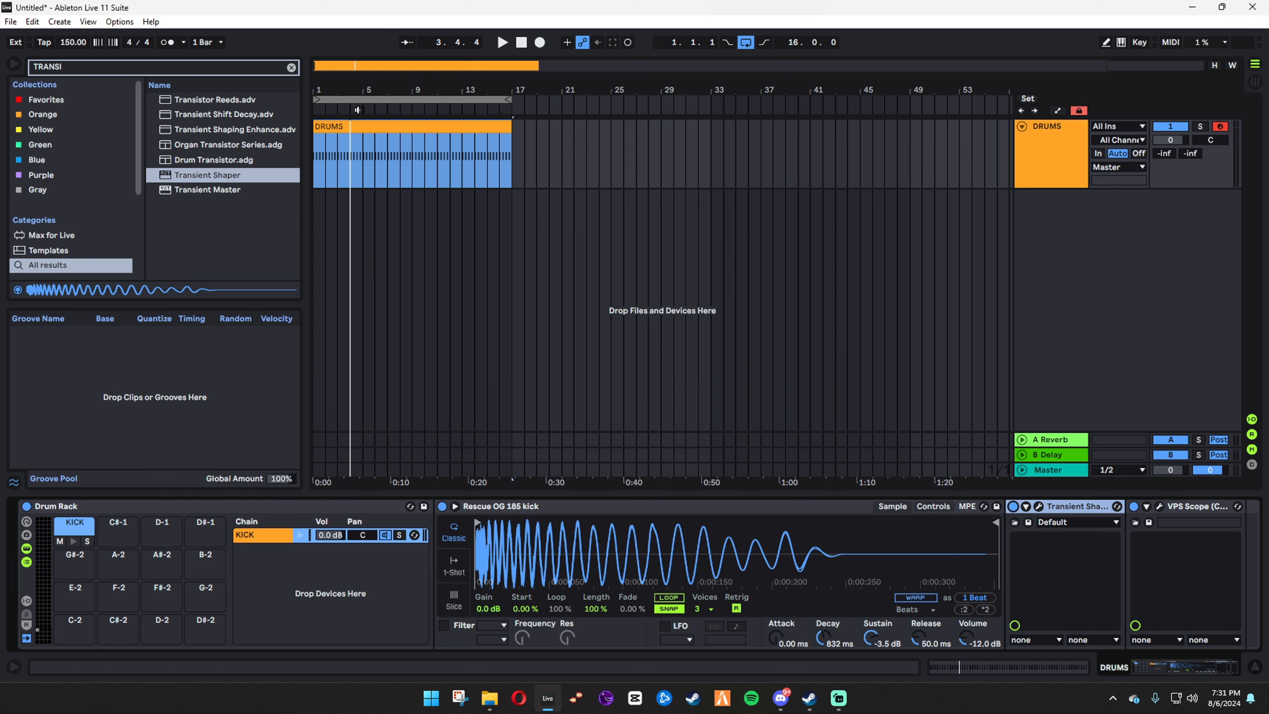
Search the browser for VEC RIDE and audition the VEC3 Cymbals Ride samples
click(292, 67)
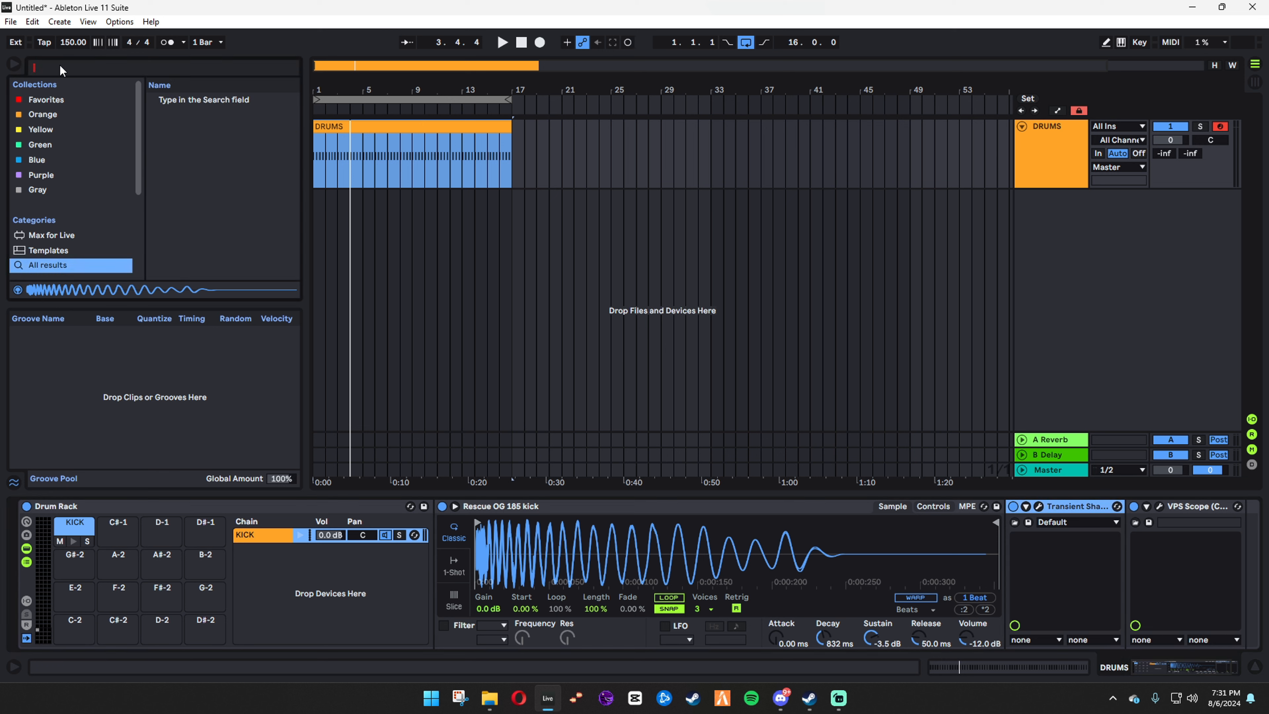
text(VEC RIDE)
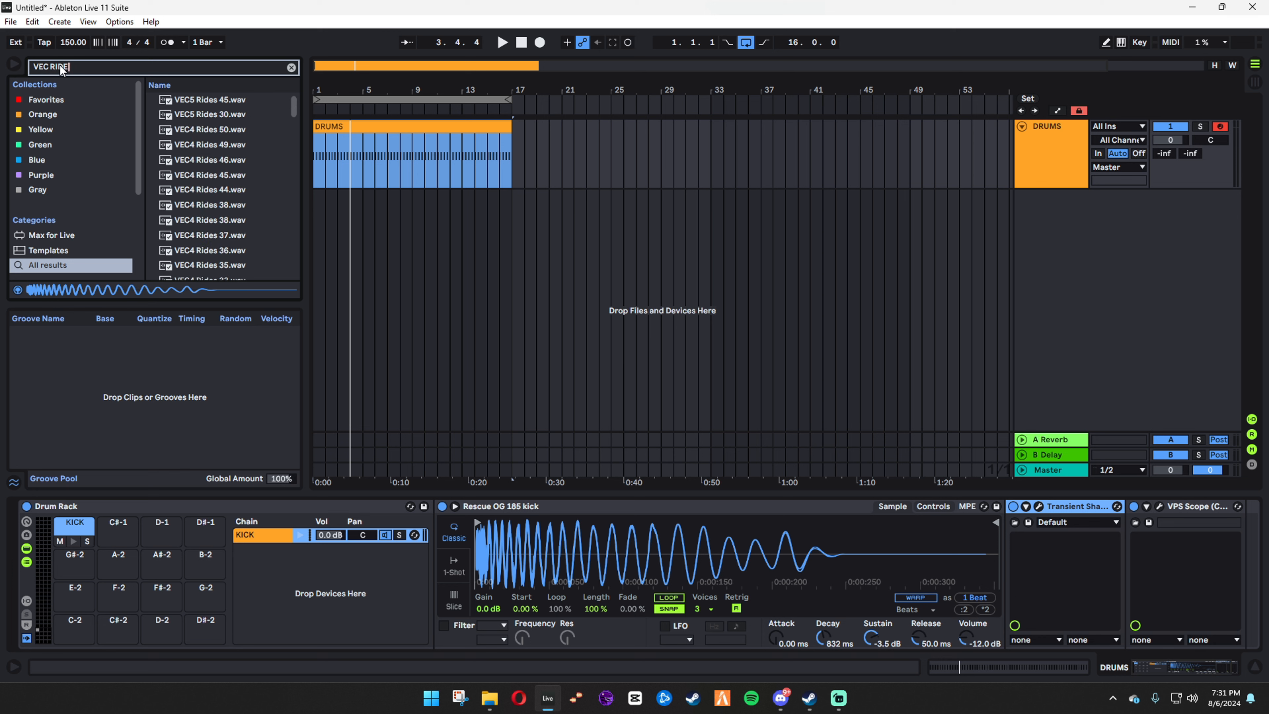
scroll(296, 163, down, 10)
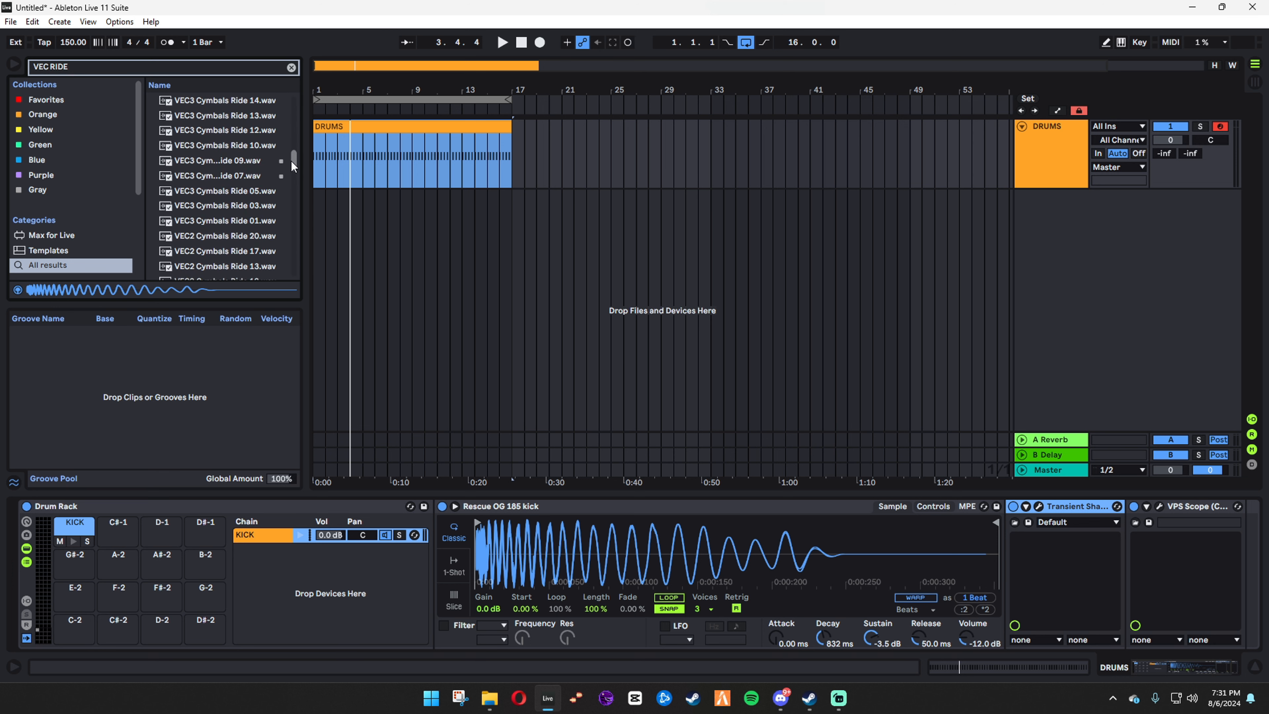
click(273, 190)
key(Down)
key(Down)
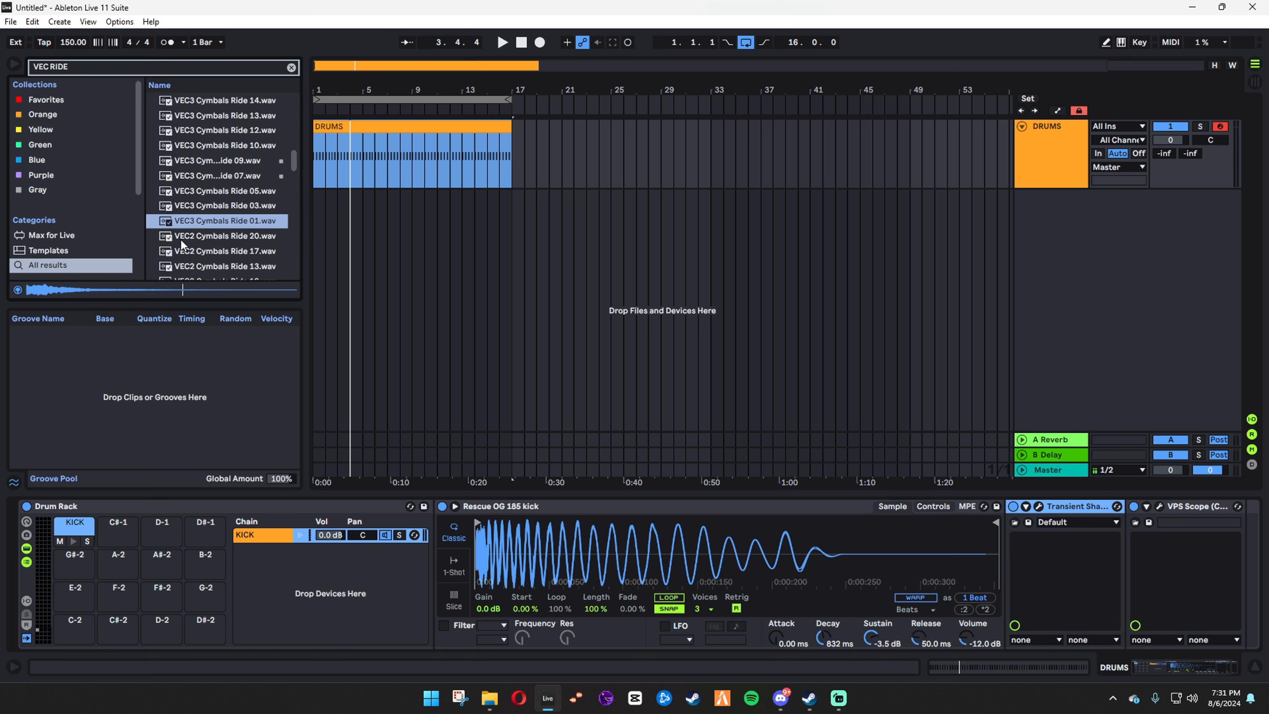
key(Up)
key(Up)
key(Up)
key(Up)
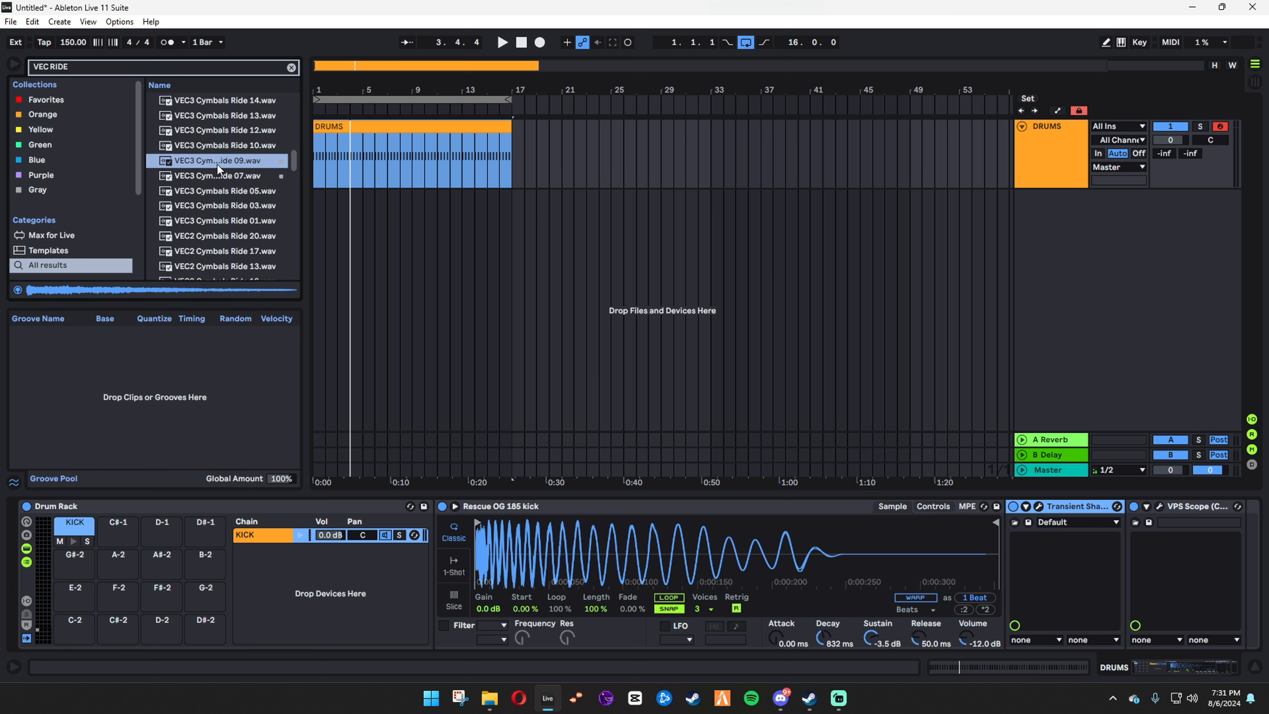
Load the G# - VEC3 Cymbals Ride 06 sample onto the Drum Rack's B-2 pad
scroll(292, 172, down, 6)
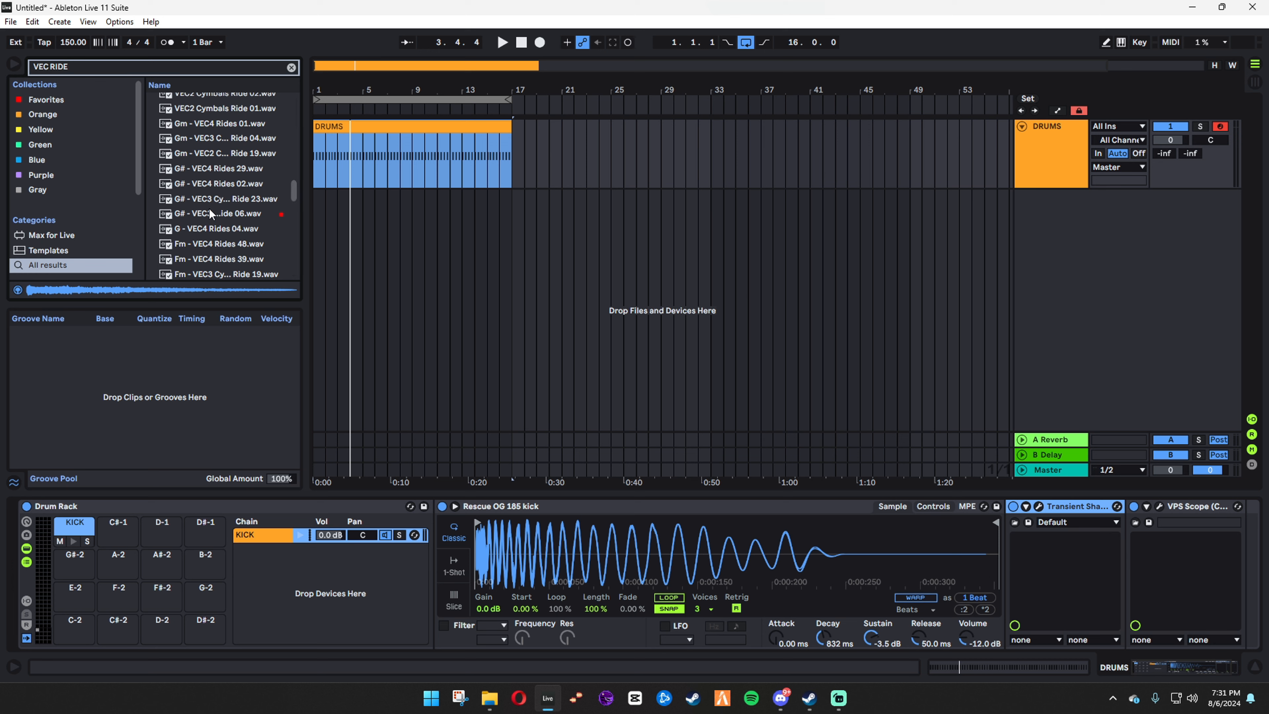
click(210, 213)
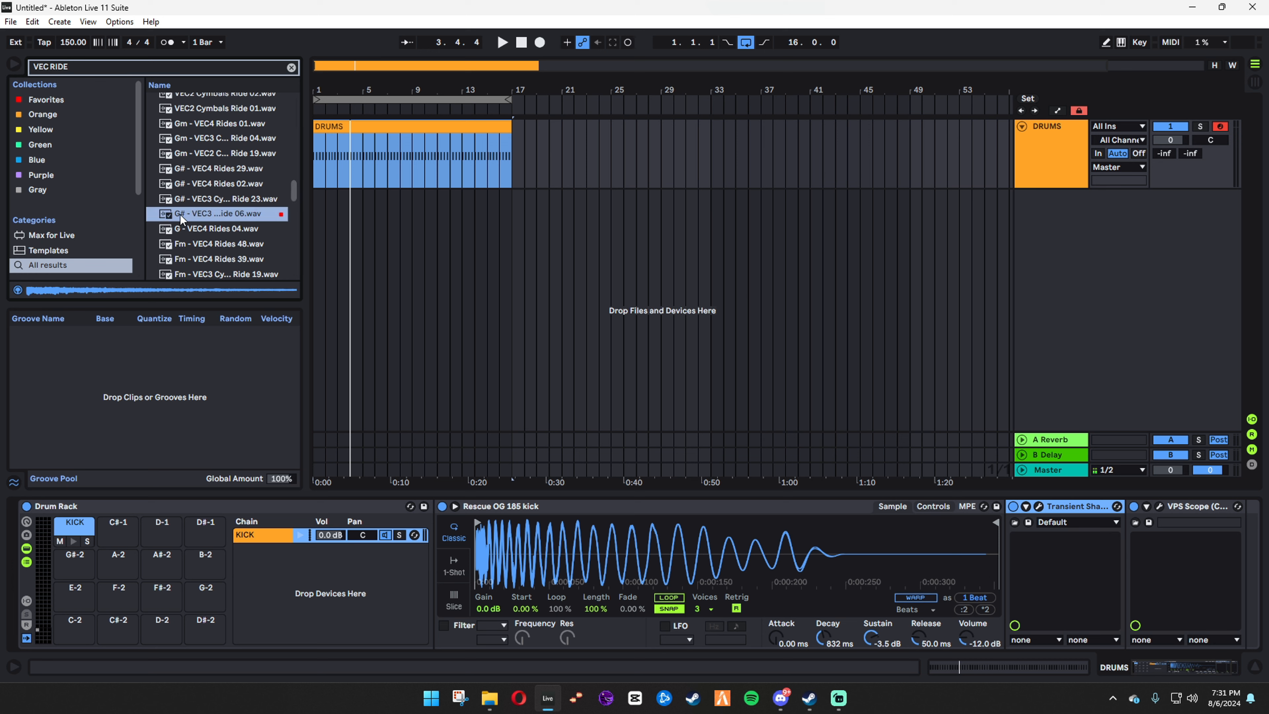
drag(185, 219, 261, 564)
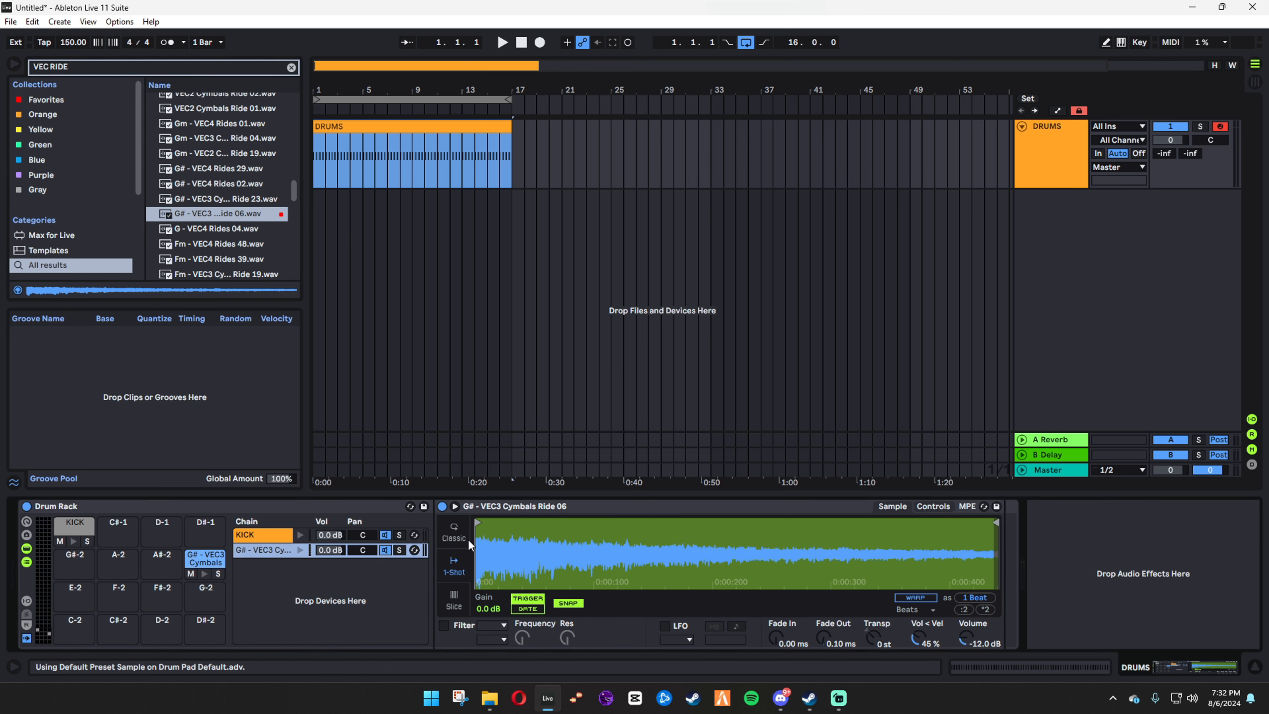
Open the DRUMS clip in an enlarged note editor and copy all the kick notes onto the ride cymbal's row
double_click(398, 143)
drag(617, 495, 538, 225)
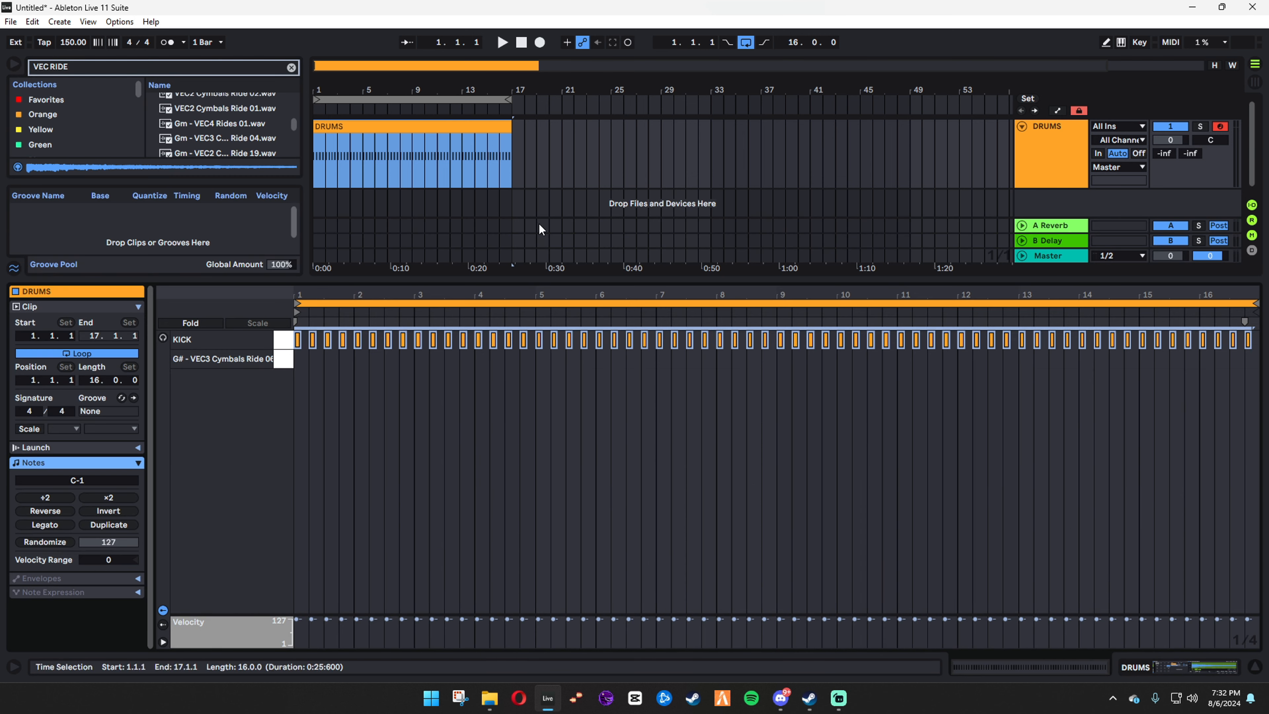
drag(319, 294, 367, 422)
drag(336, 343, 336, 365)
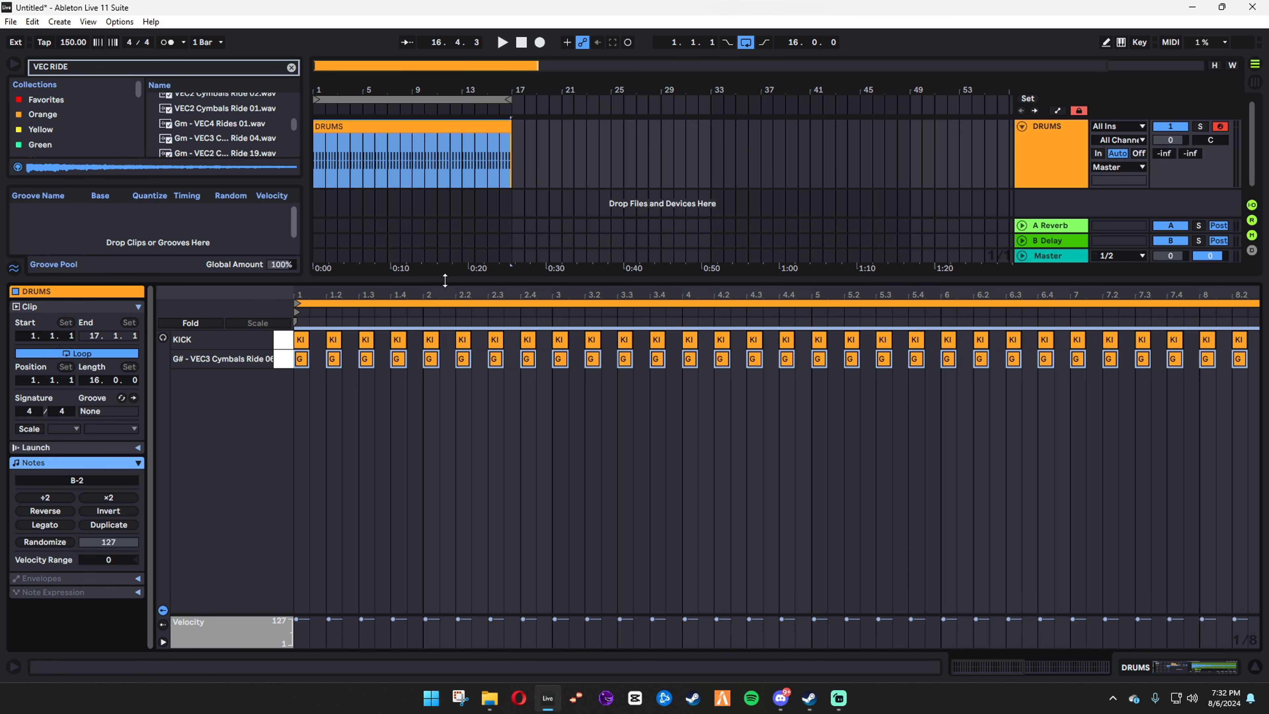
Show the Drum Rack devices of the DRUMS track and switch the ride cymbal's sampler to Classic mode
key(space)
double_click(1056, 169)
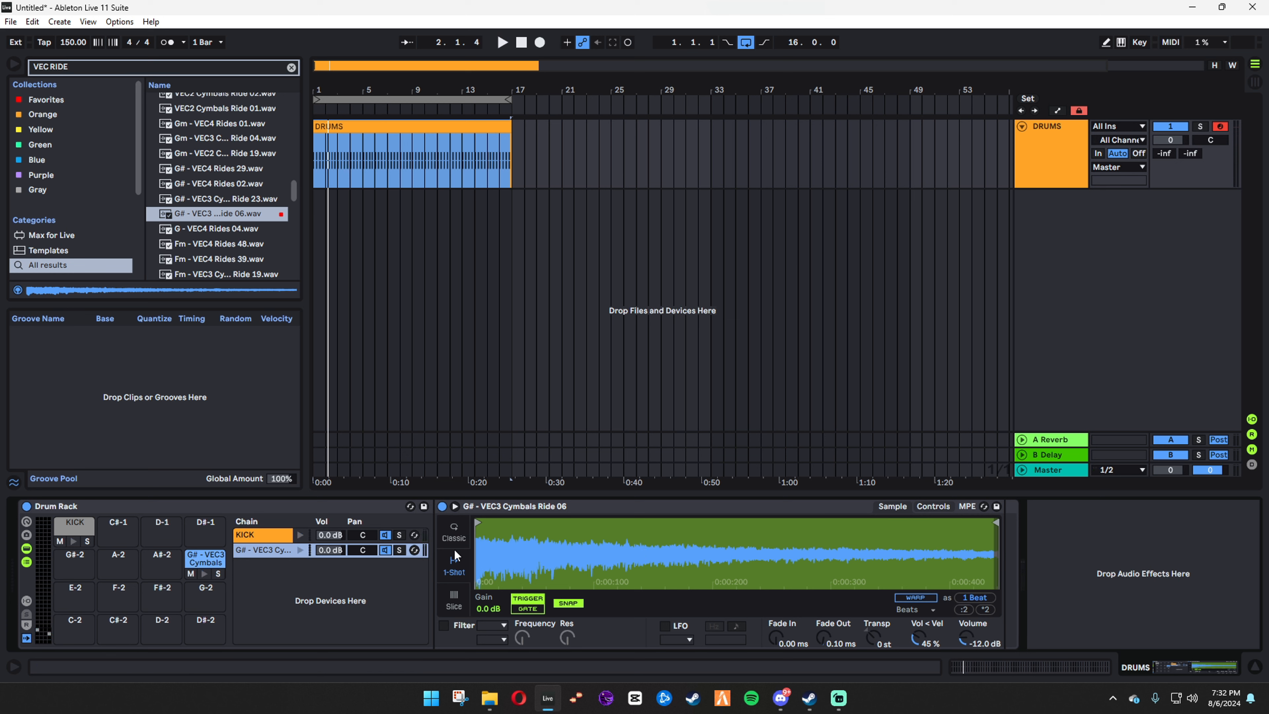
click(460, 534)
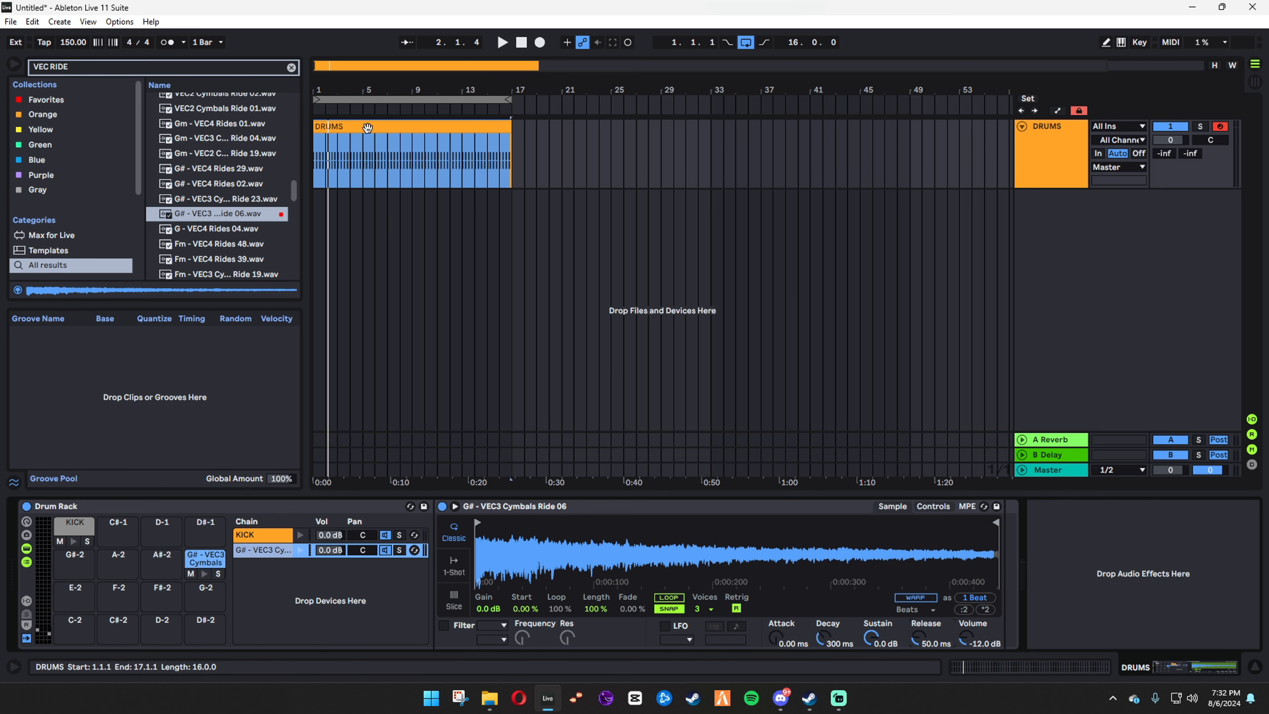
Open the DRUMS clip in an enlarged note editor and lengthen all the ride notes to almost a full beat each
key(space)
drag(356, 90, 356, 155)
double_click(343, 126)
key(space)
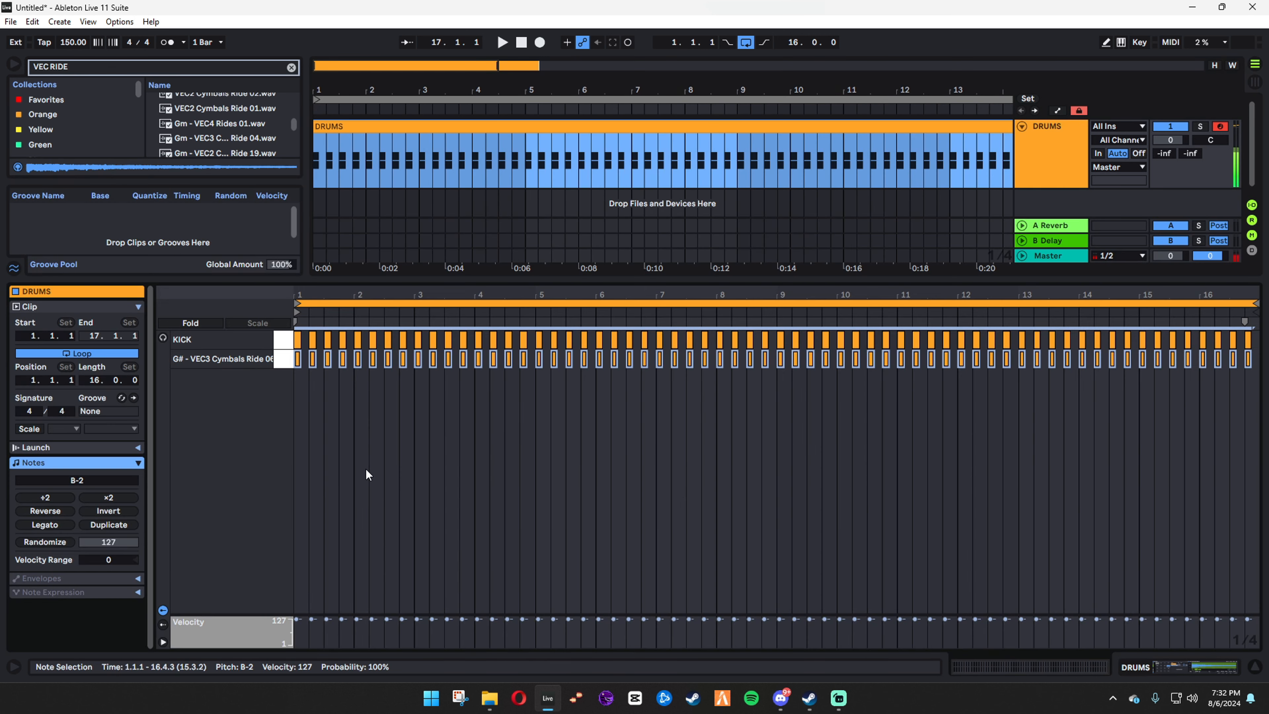
drag(308, 277, 331, 253)
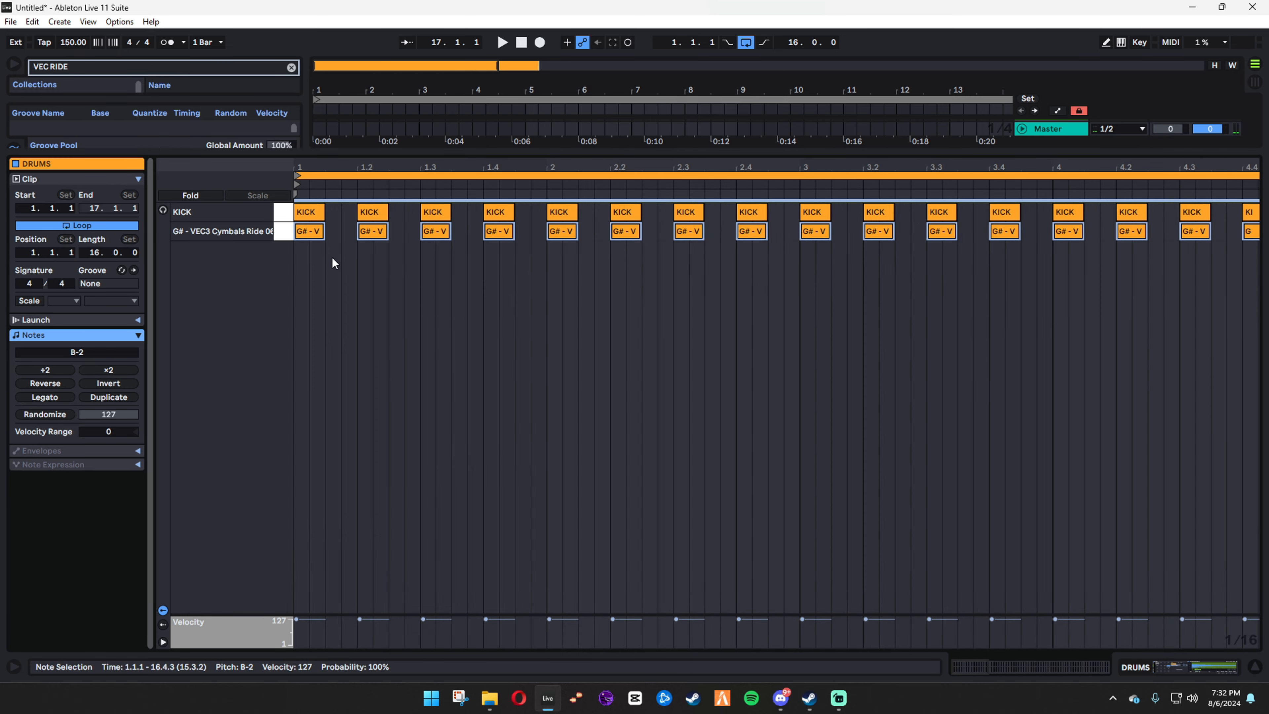
drag(321, 162, 322, 238)
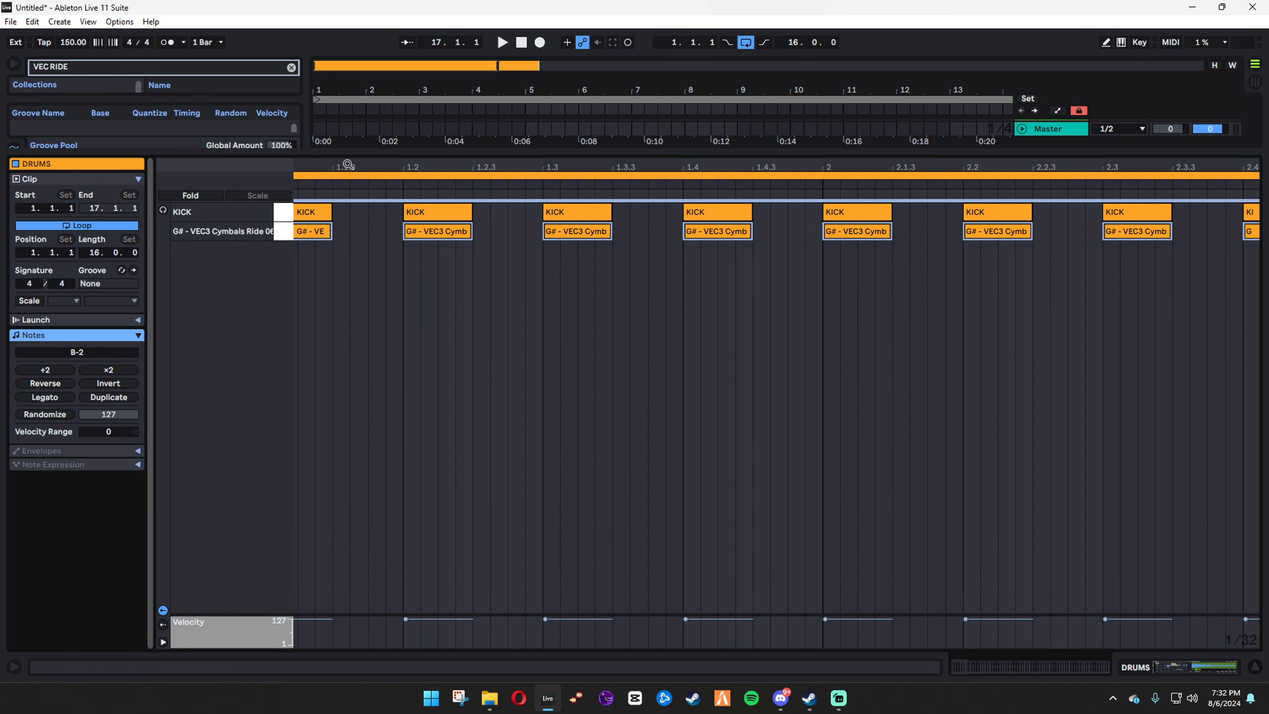
drag(347, 164, 419, 236)
key(space)
drag(422, 166, 451, 232)
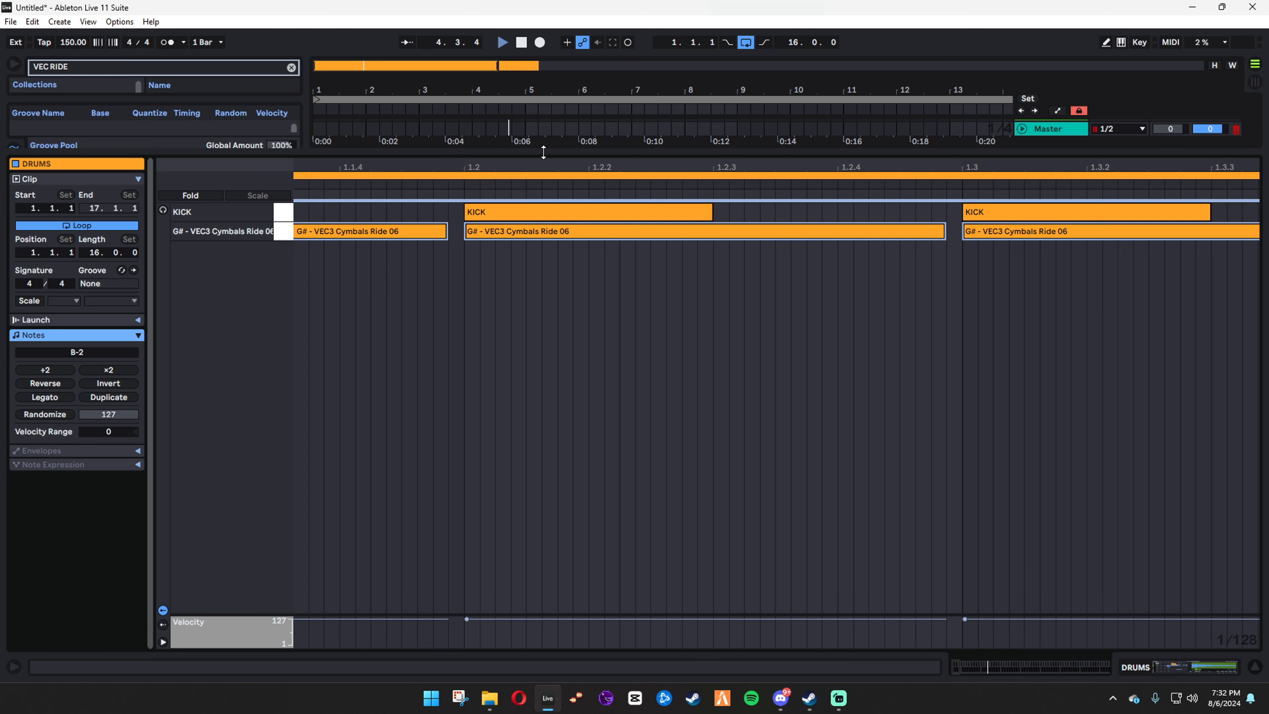
drag(543, 151, 543, 495)
Unfold the DRUMS rack's chains in an enlarged Session mixer and lower the ride chain's volume to about -69 dB
key(Tab)
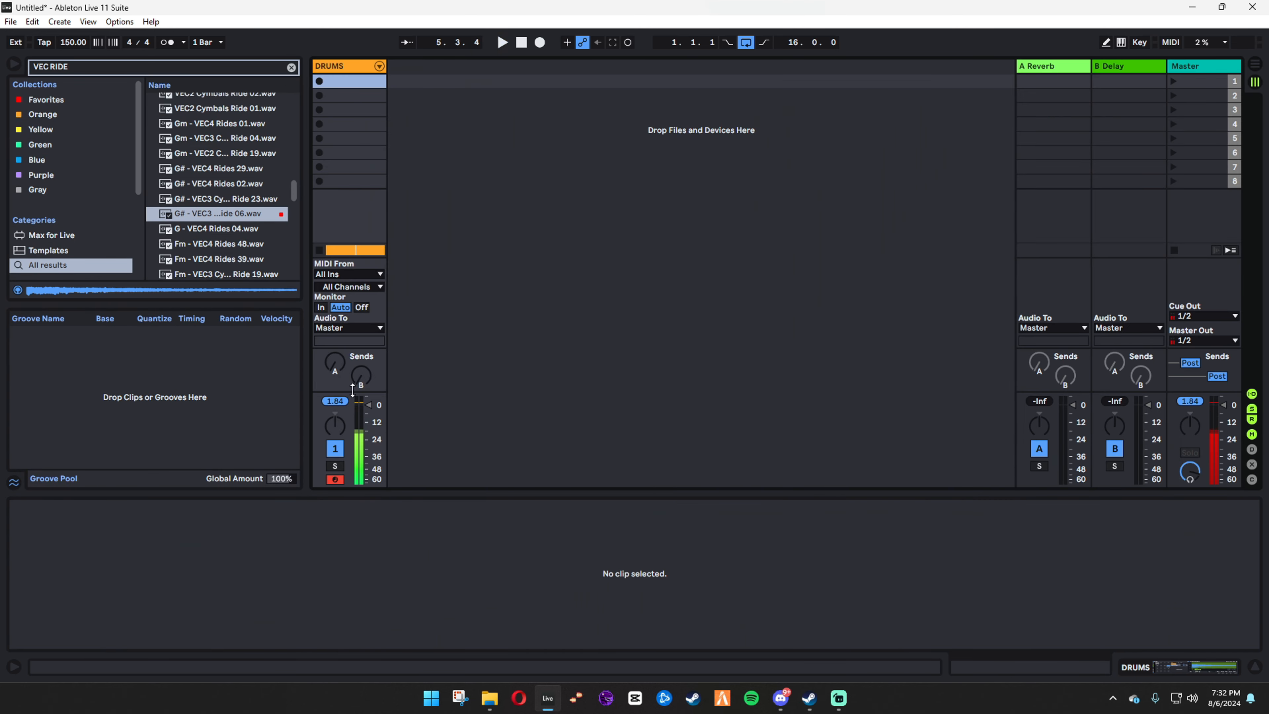
drag(352, 390, 353, 262)
click(379, 66)
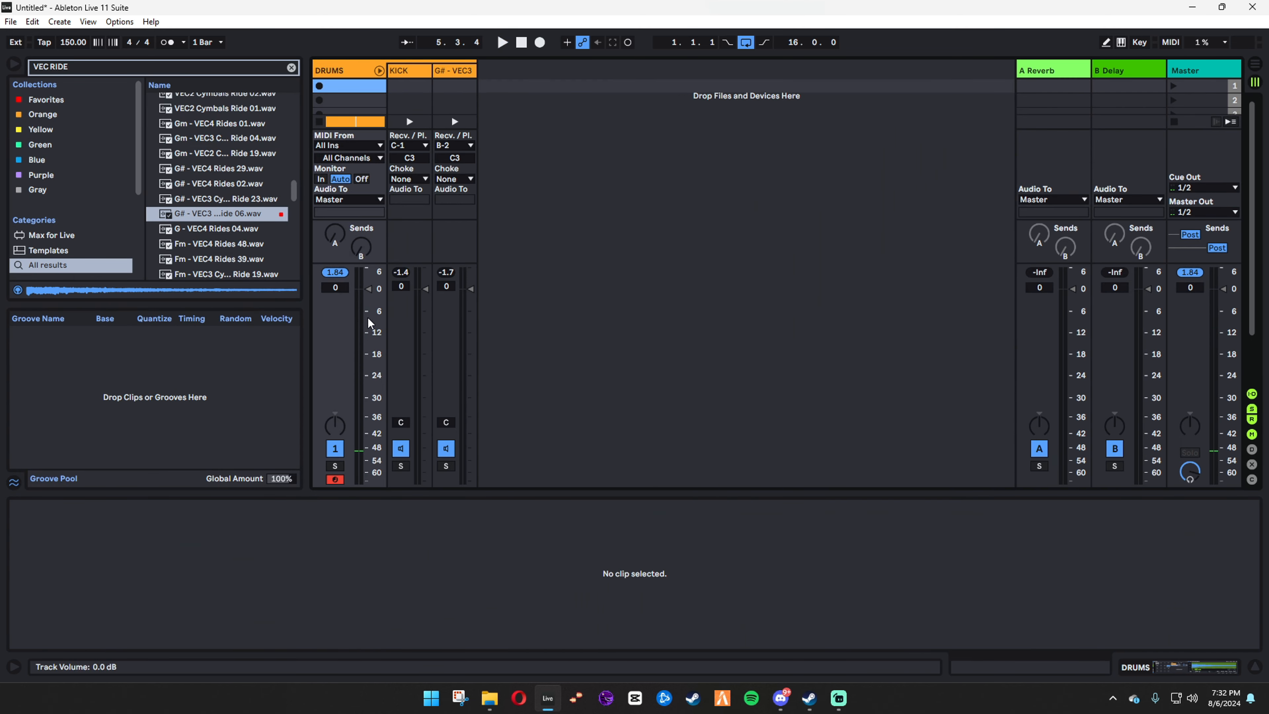
key(space)
key(space)
drag(471, 289, 471, 482)
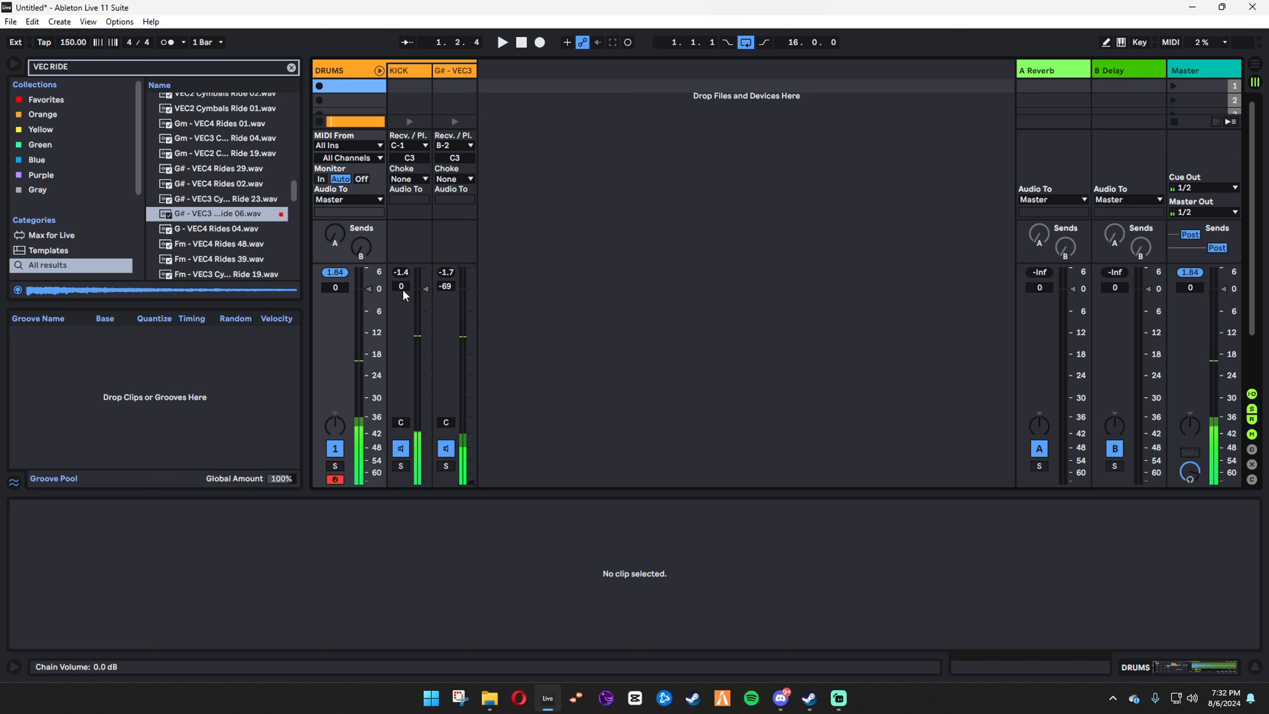
Fine-tune the KICK chain's volume to -4.56 dB during playback, trying about -4.2, -5 and -4.66 dB first
key(space)
drag(402, 288, 402, 290)
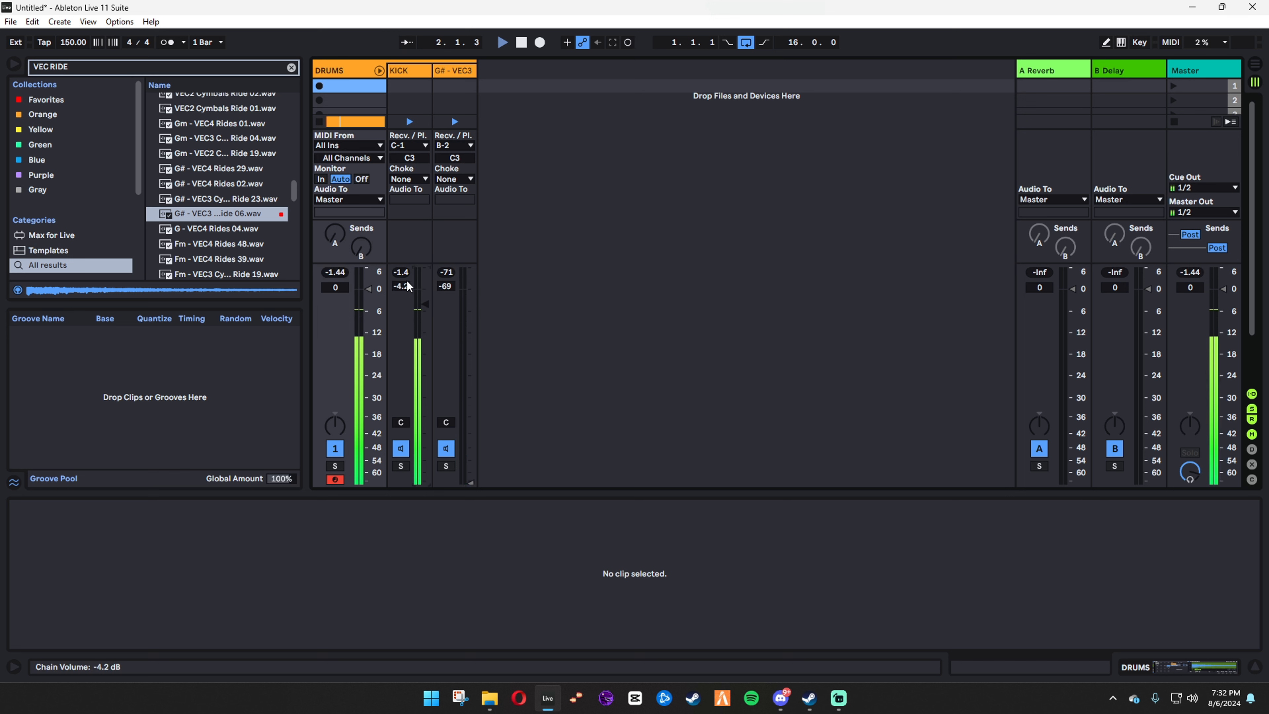
key(space)
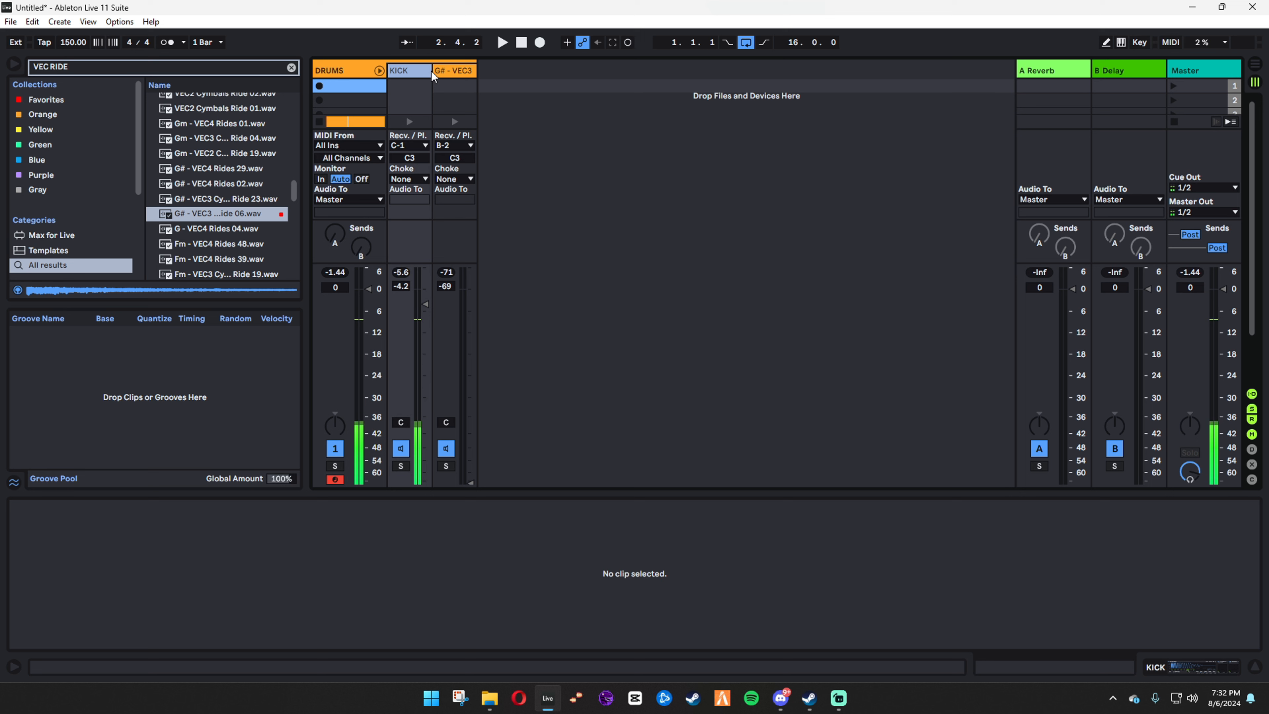
drag(431, 71, 527, 115)
key(space)
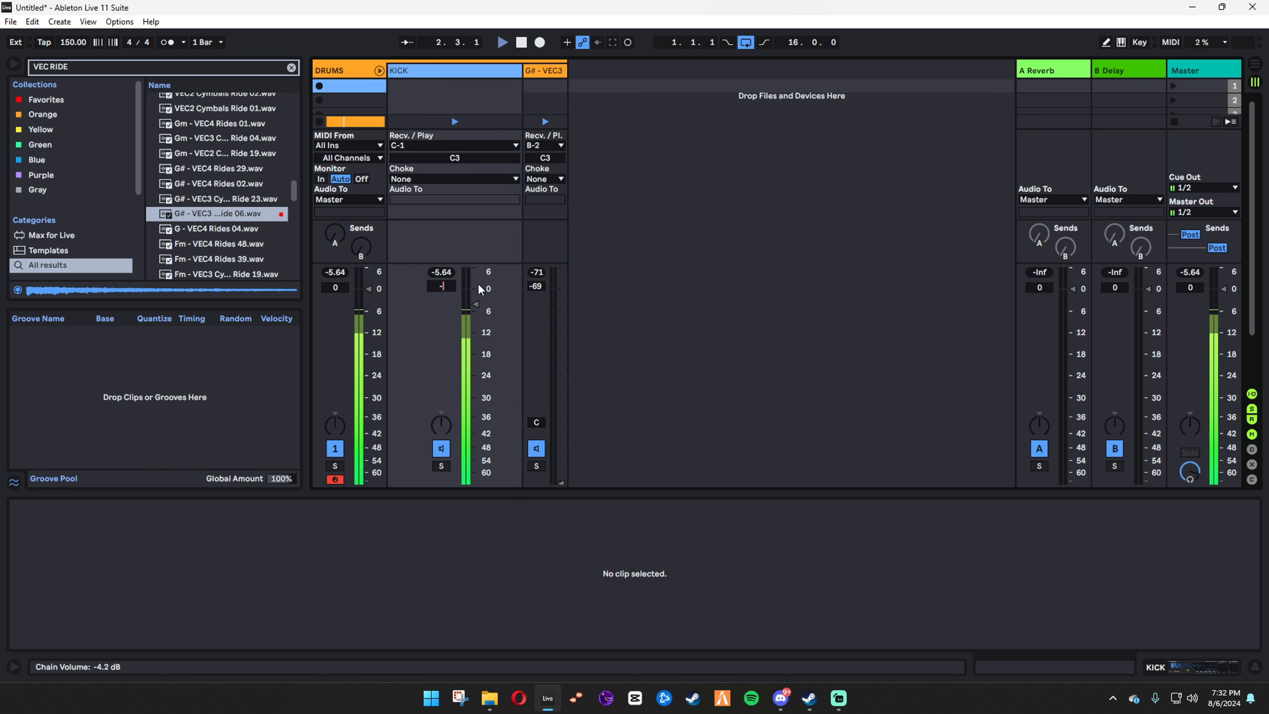
text(-5)
key(Return)
text(-4.66)
key(Return)
text(-4.56)
key(Return)
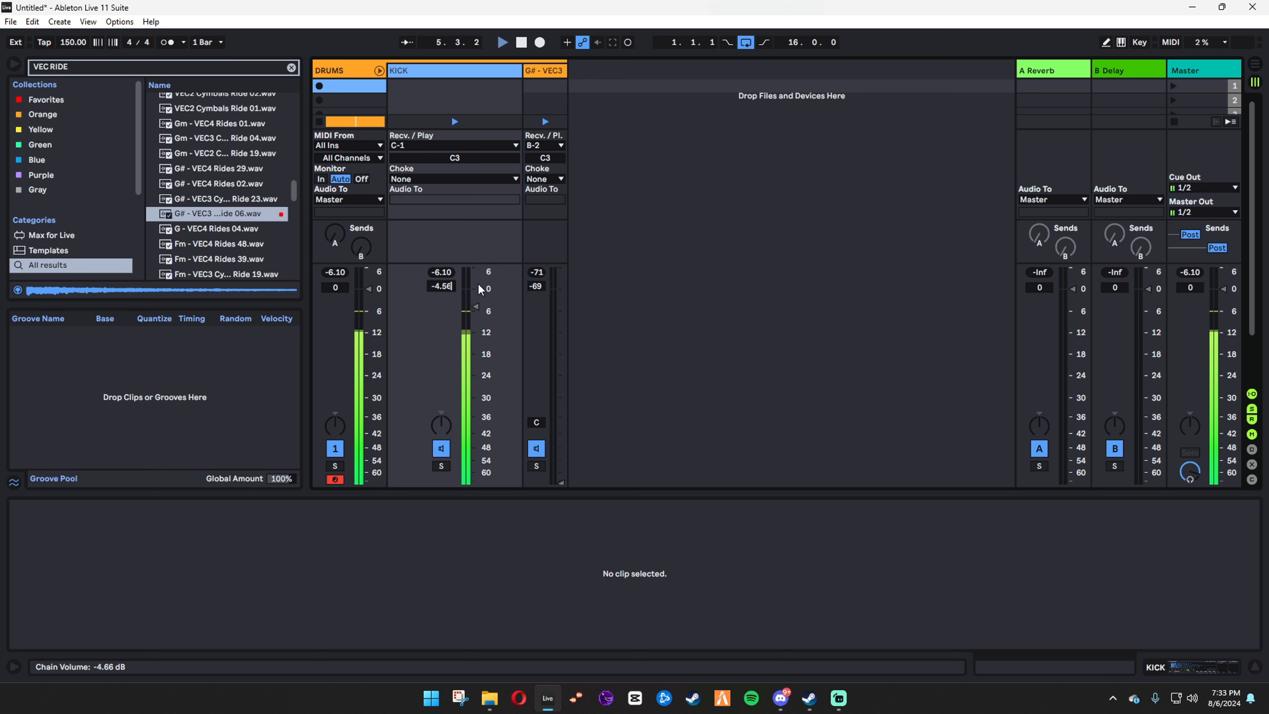
key(space)
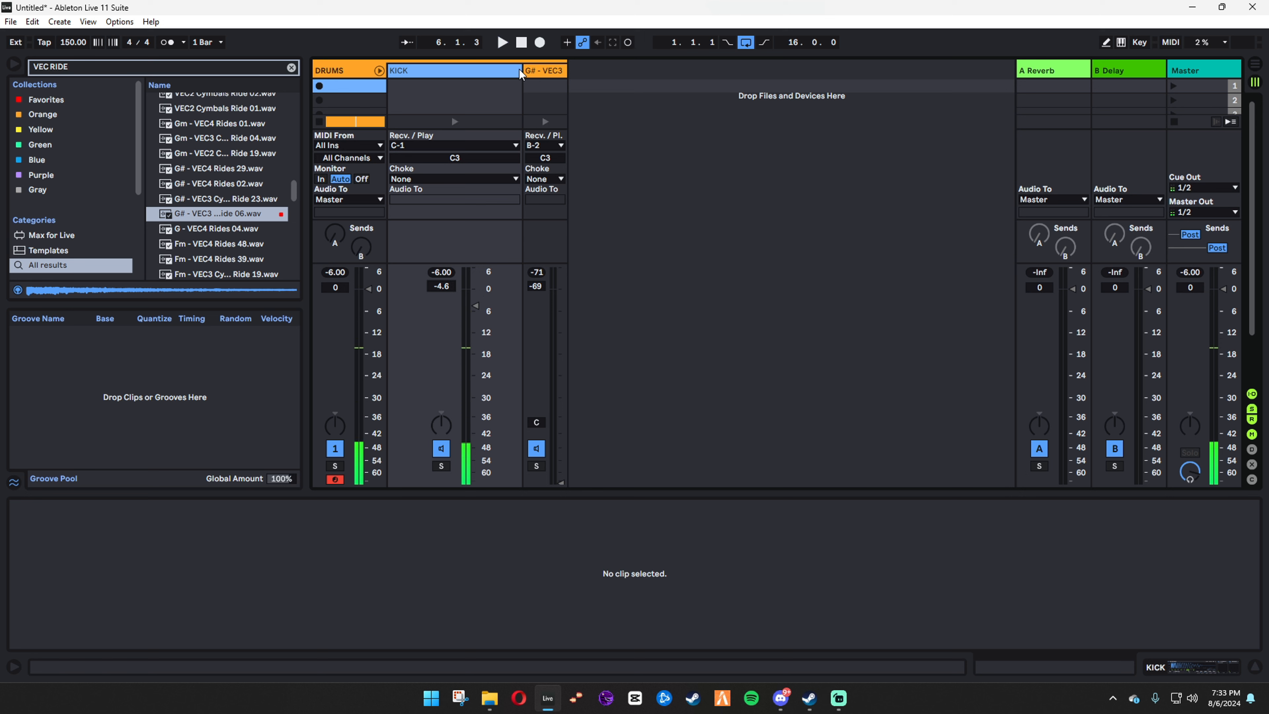
drag(521, 70, 432, 69)
Rename the ride cymbal chain as RIDE
click(448, 69)
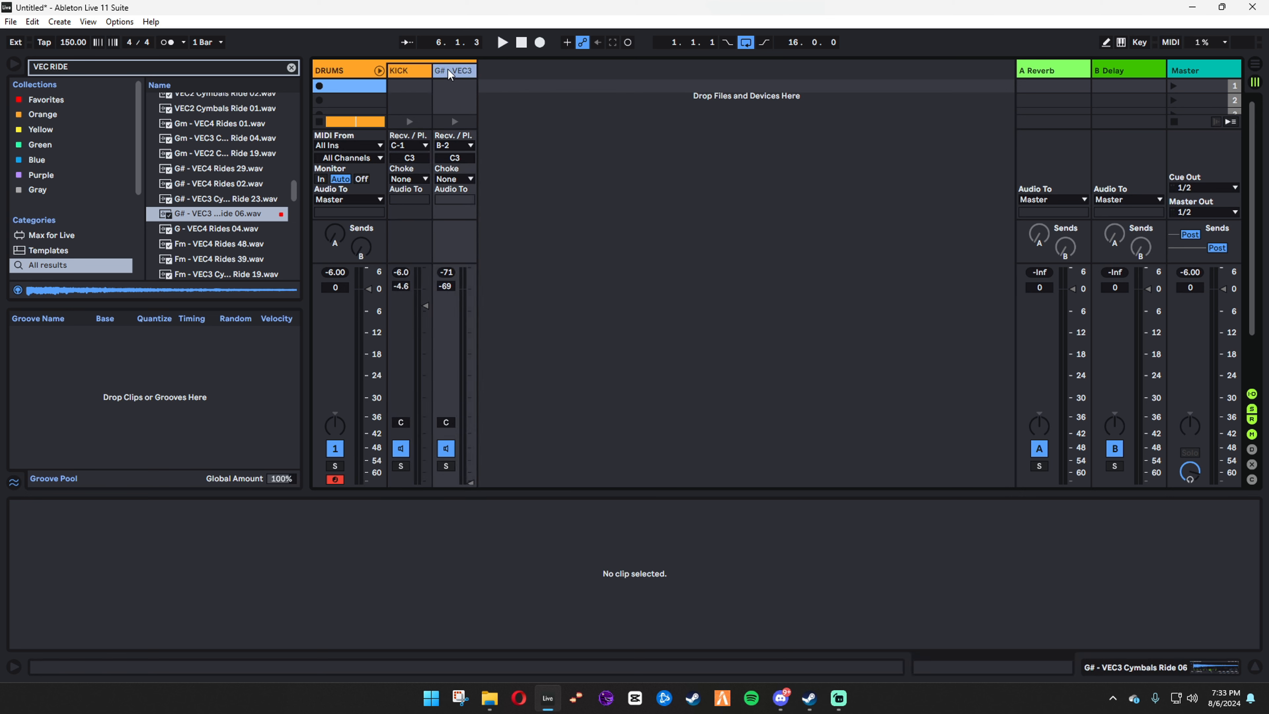
key(super)
key(super)
text(RIDE)
key(Return)
Set the RIDE chain's volume to about -17.5 dB with its pan at 12L, and return to the Arrangement
key(space)
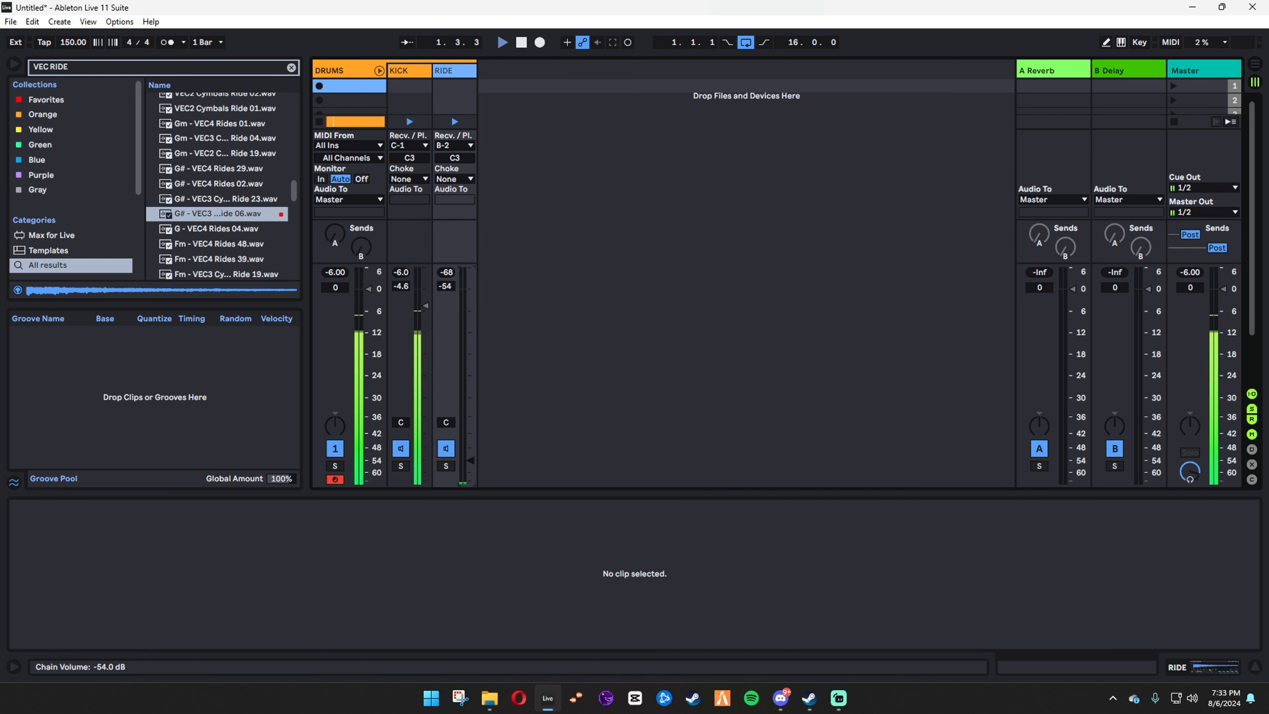
drag(470, 461, 471, 339)
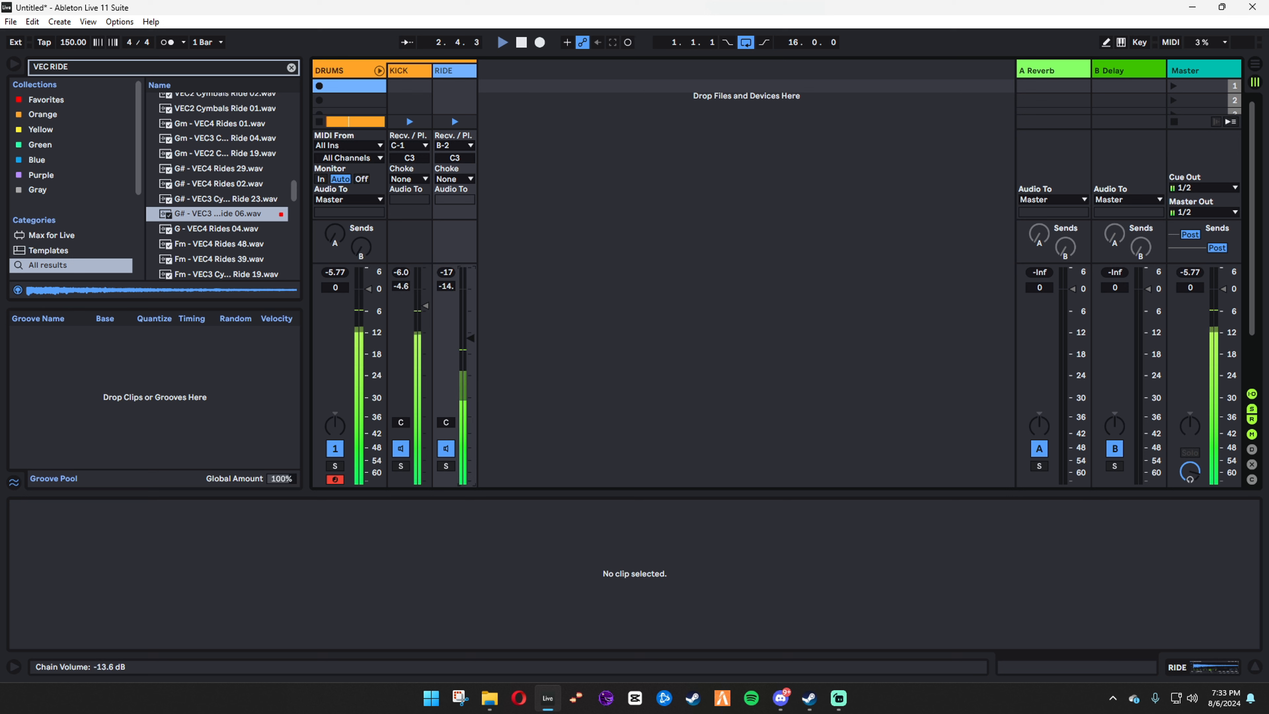
mouse_move(445, 423)
mouse_down()
mouse_move(446, 447)
mouse_move(445, 428)
mouse_up()
key(space)
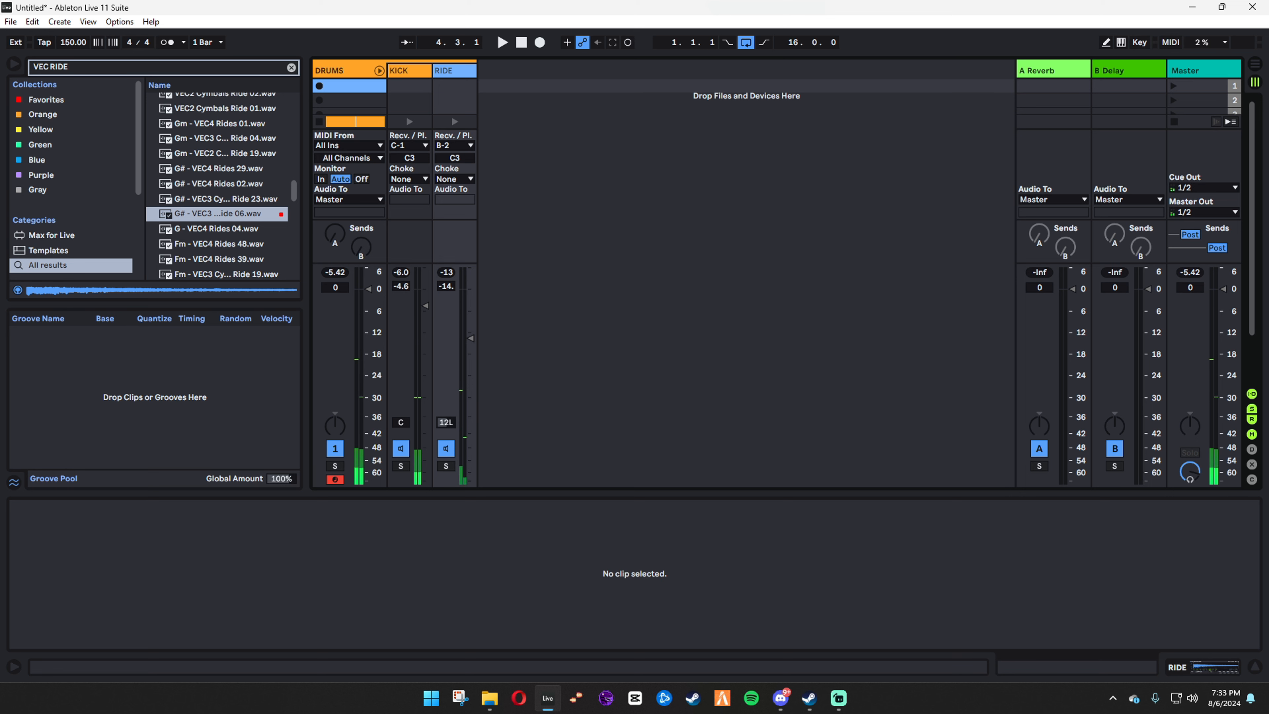
key(space)
drag(470, 339, 483, 367)
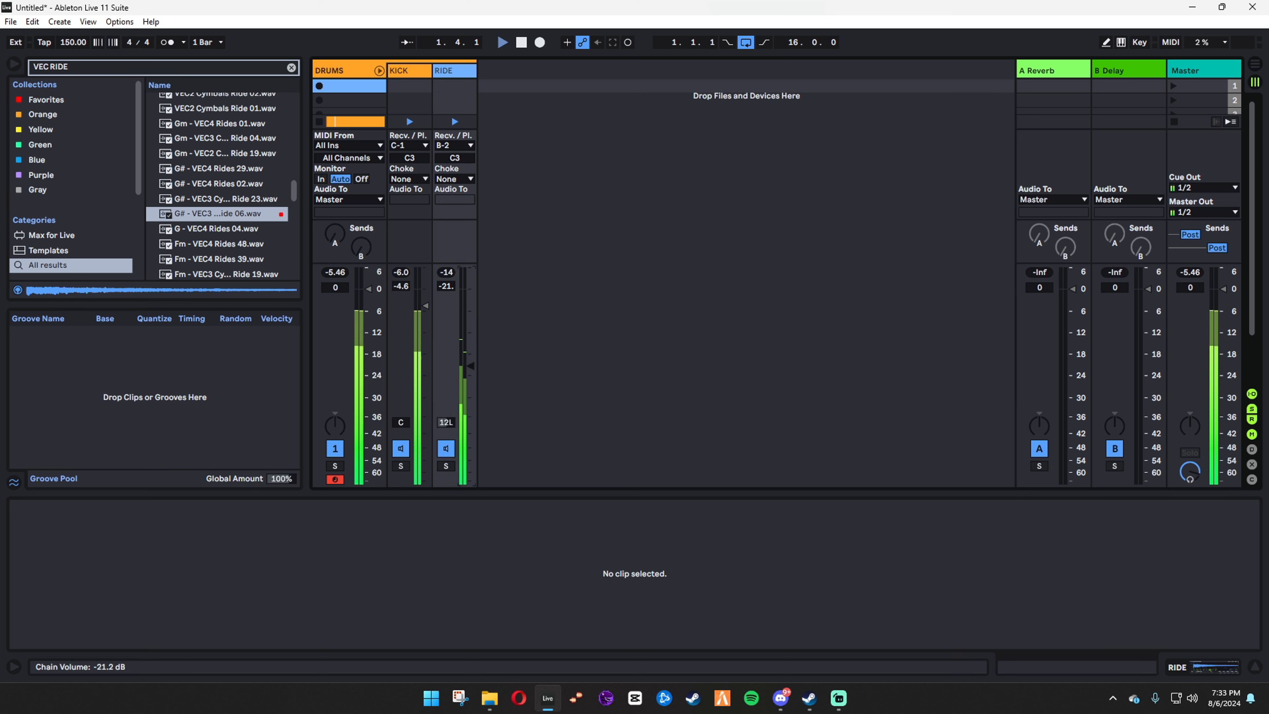
click(379, 70)
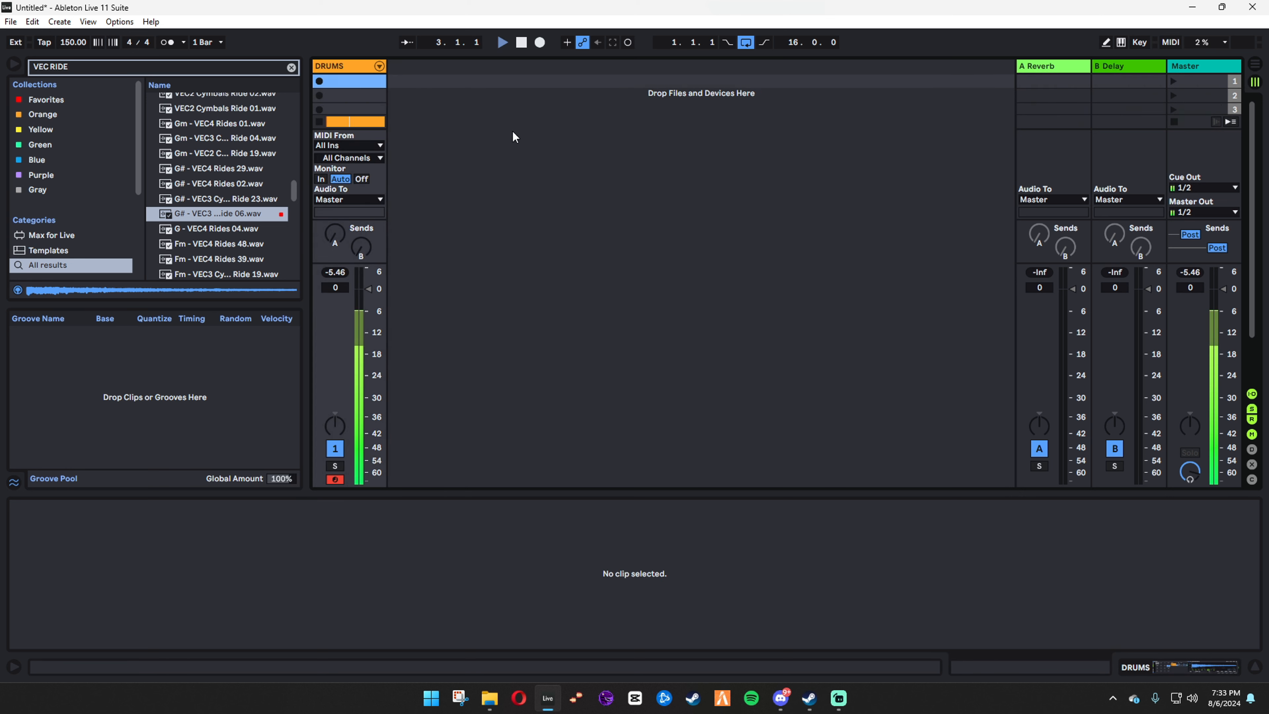
key(Tab)
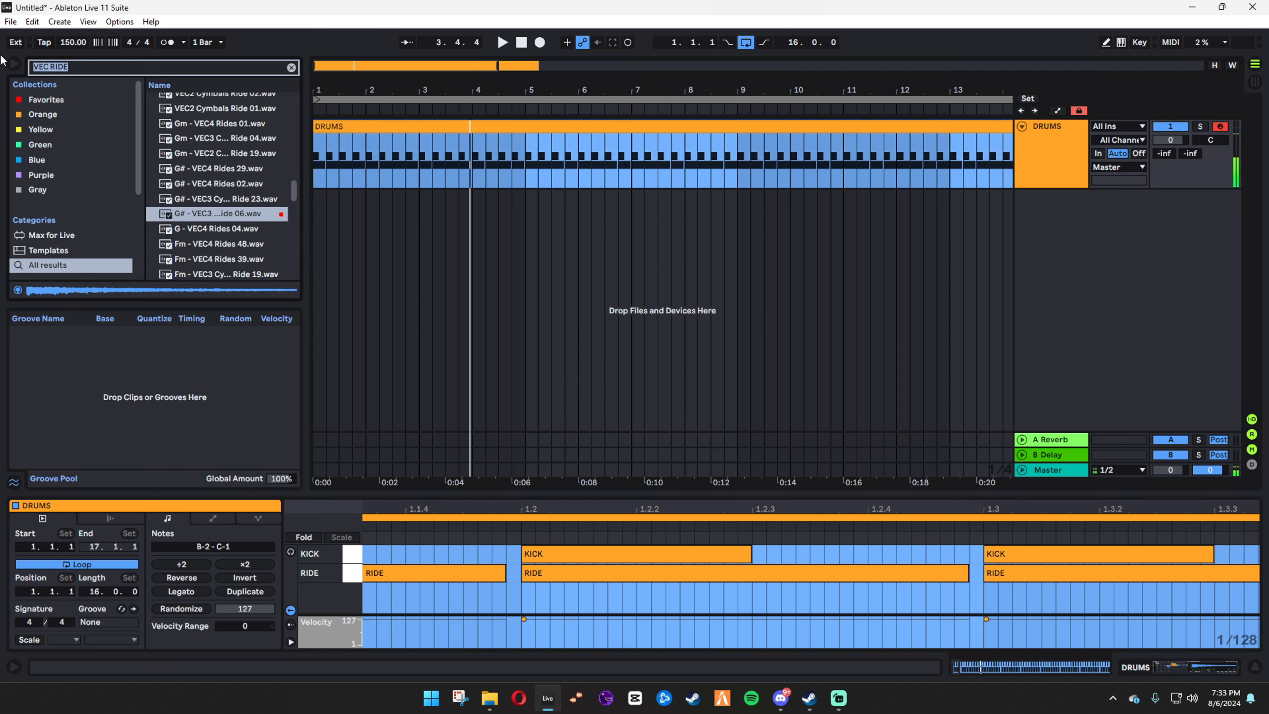
Search the browser for VEC OPEN and audition the VEC2 Cymbals HH Open samples in a widened browser
text(VEC OP)
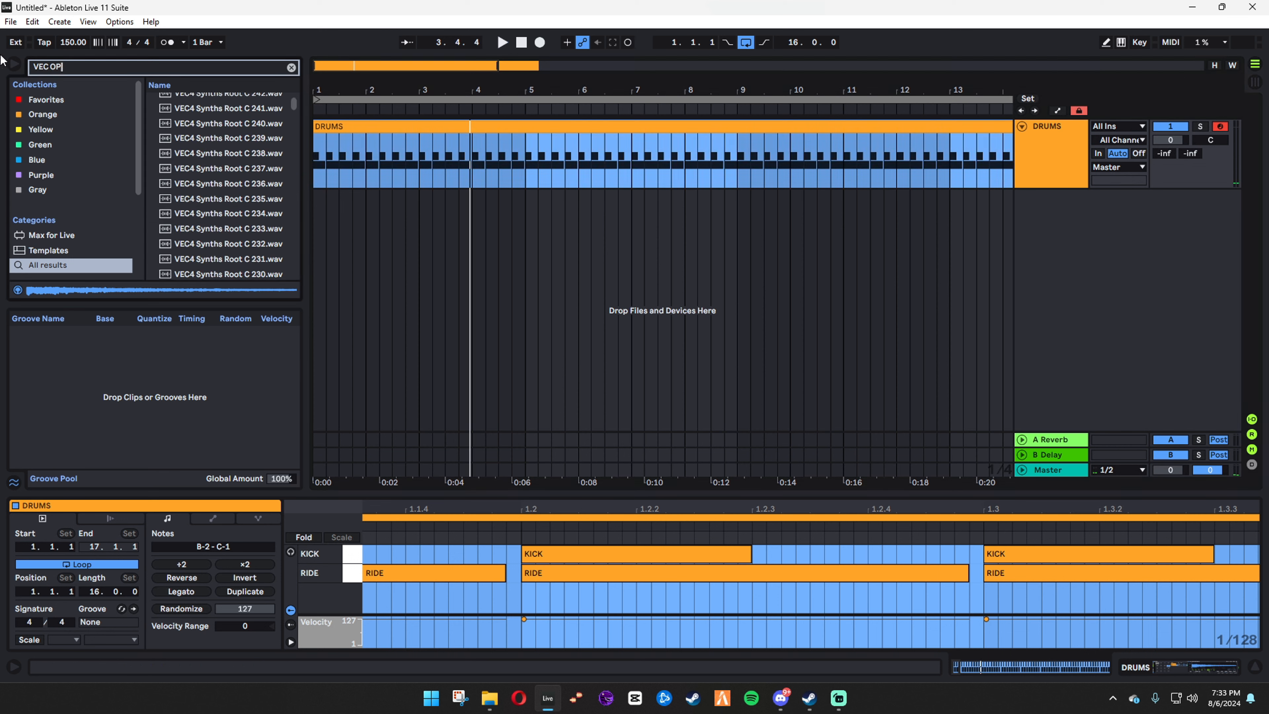
text(EN)
drag(305, 145, 396, 161)
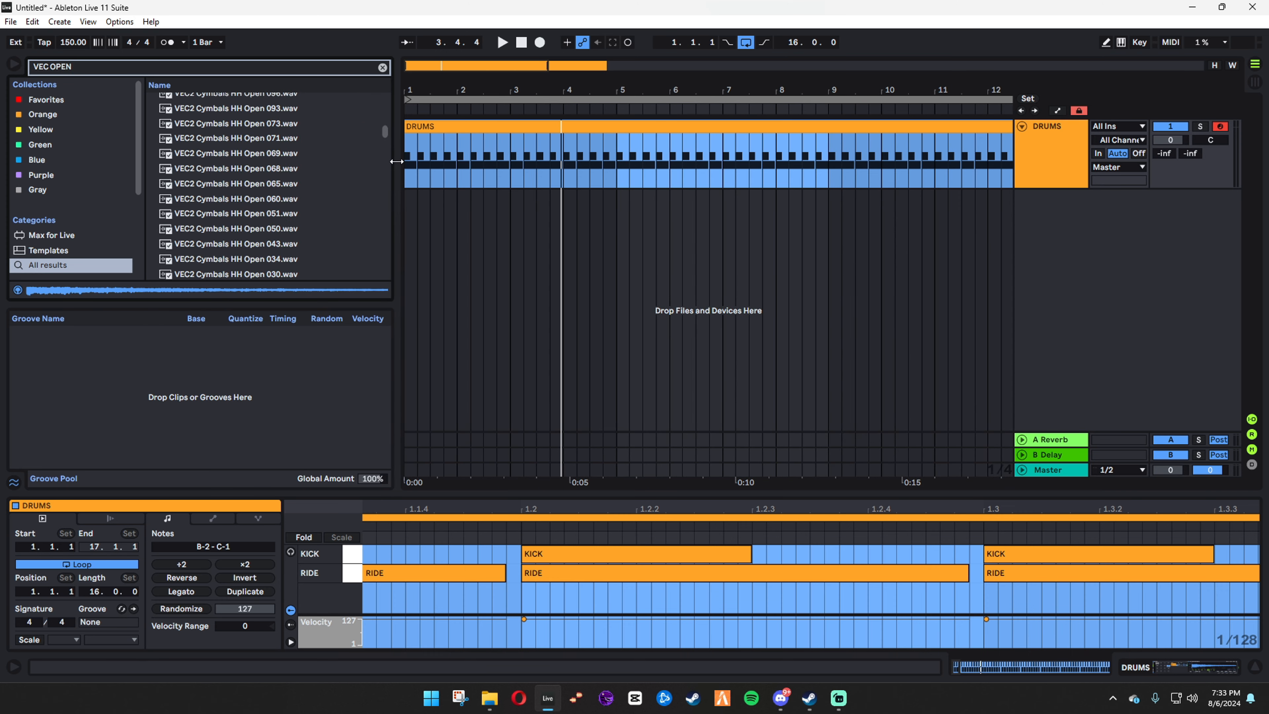
click(305, 219)
click(233, 247)
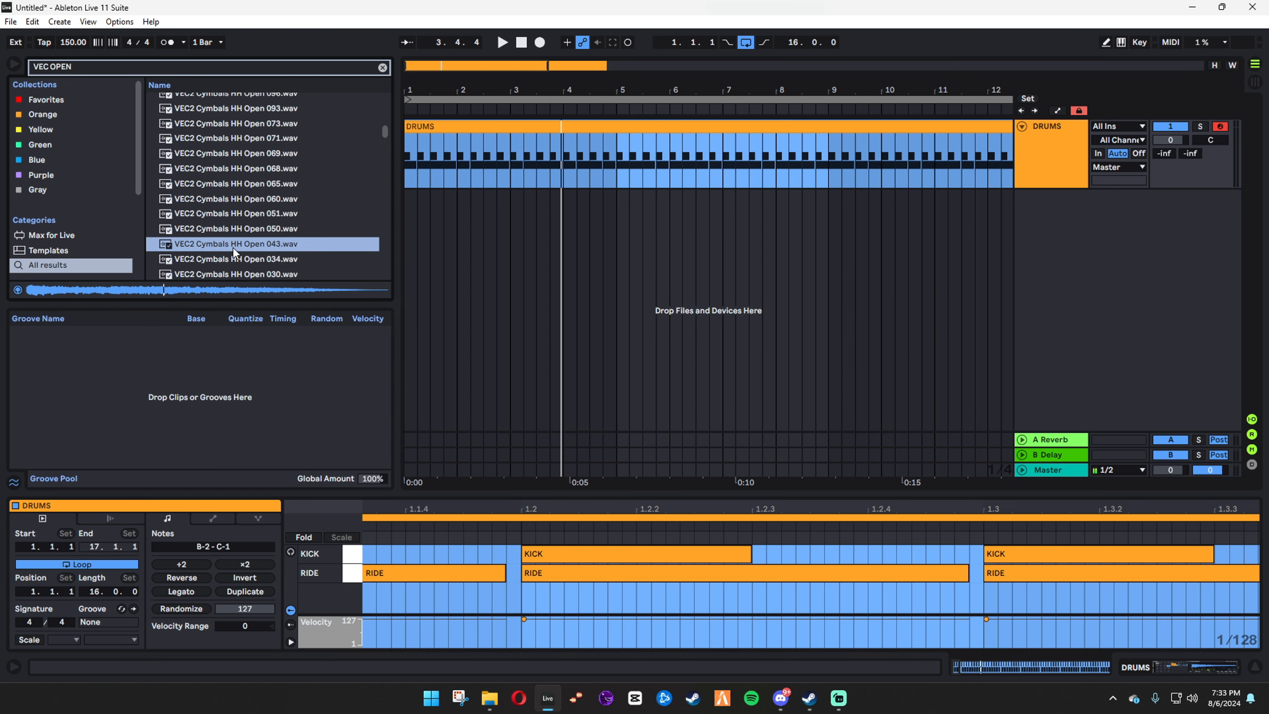
scroll(233, 248, down, 1)
click(226, 232)
click(204, 242)
Load the VEC2 Cymbals HH Open 043 sample onto the Drum Rack's A#-2 pad
click(257, 216)
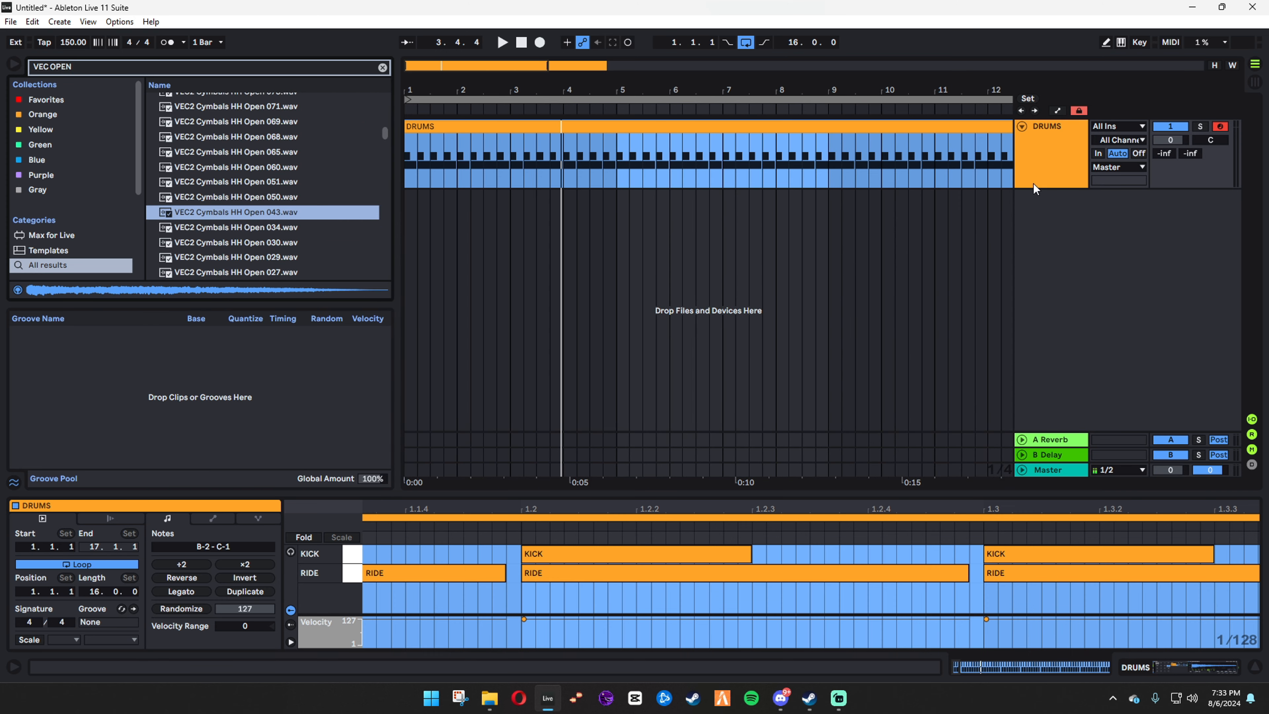
double_click(1059, 165)
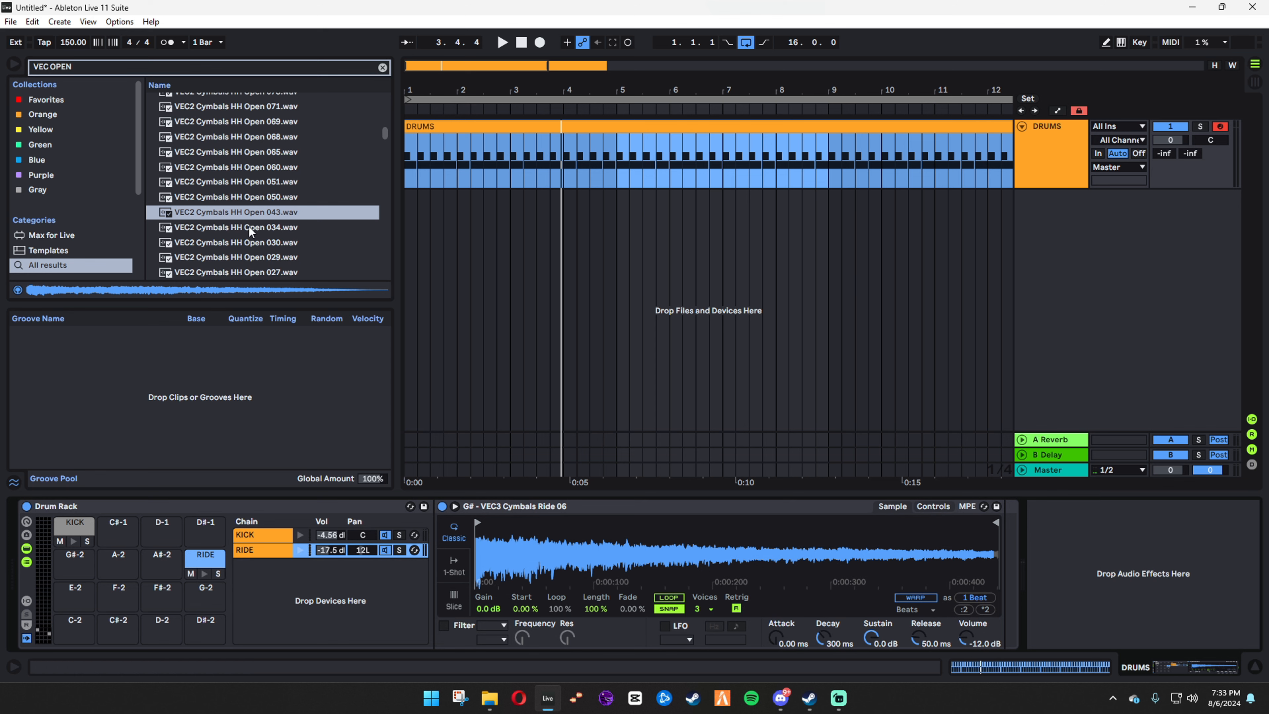
drag(250, 213, 159, 569)
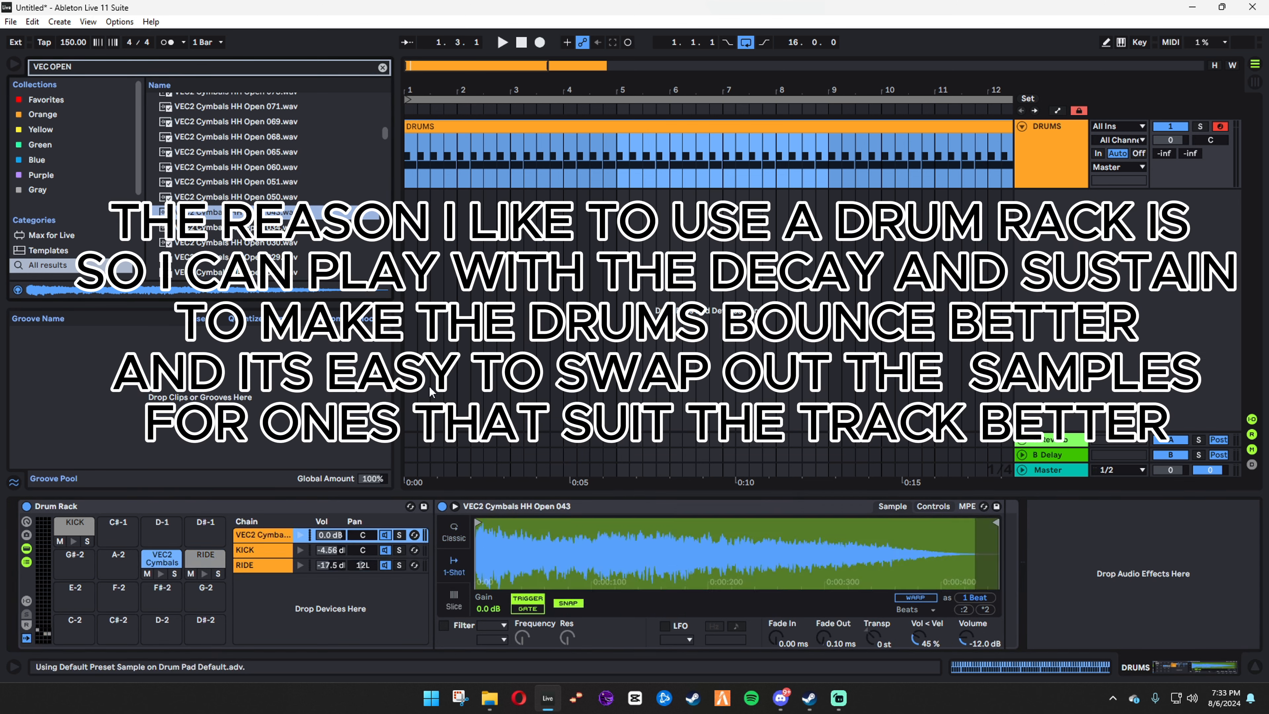
Copy all the kick notes onto the open hi-hat's row on the off-beats, starting at 1.1.3, and shorten the copies slightly
click(490, 126)
drag(503, 492, 503, 270)
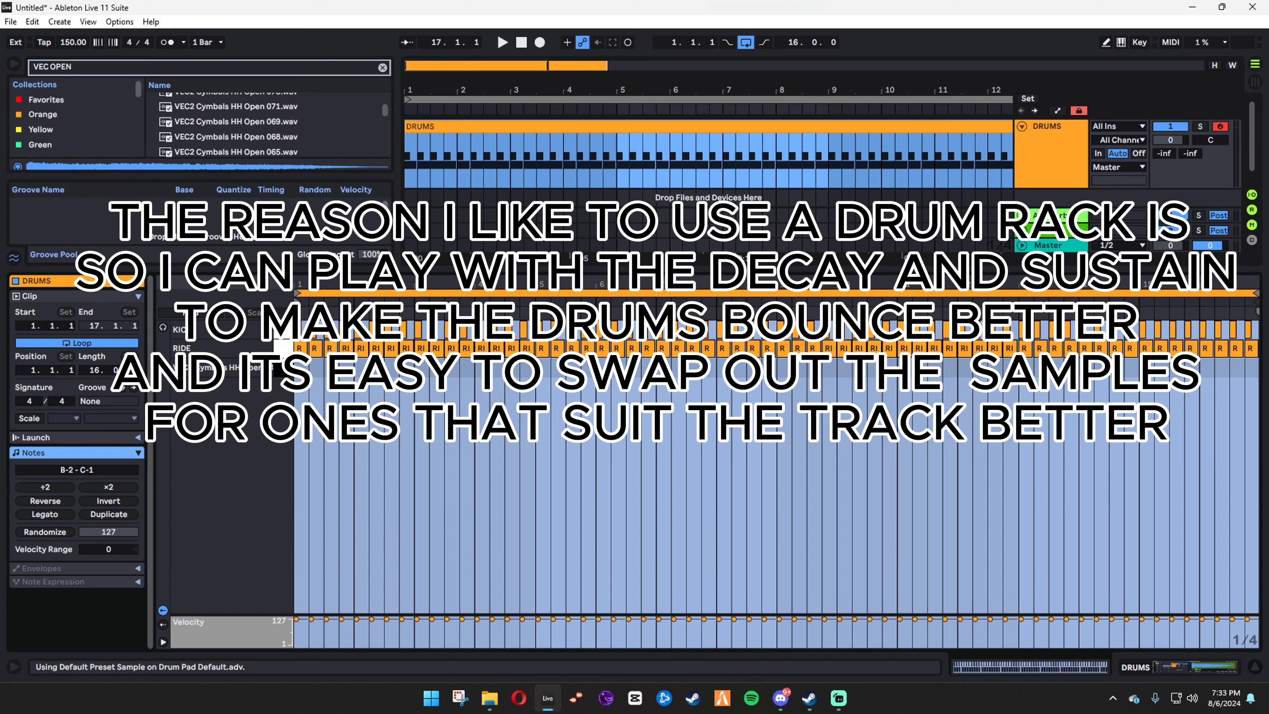
click(1248, 328)
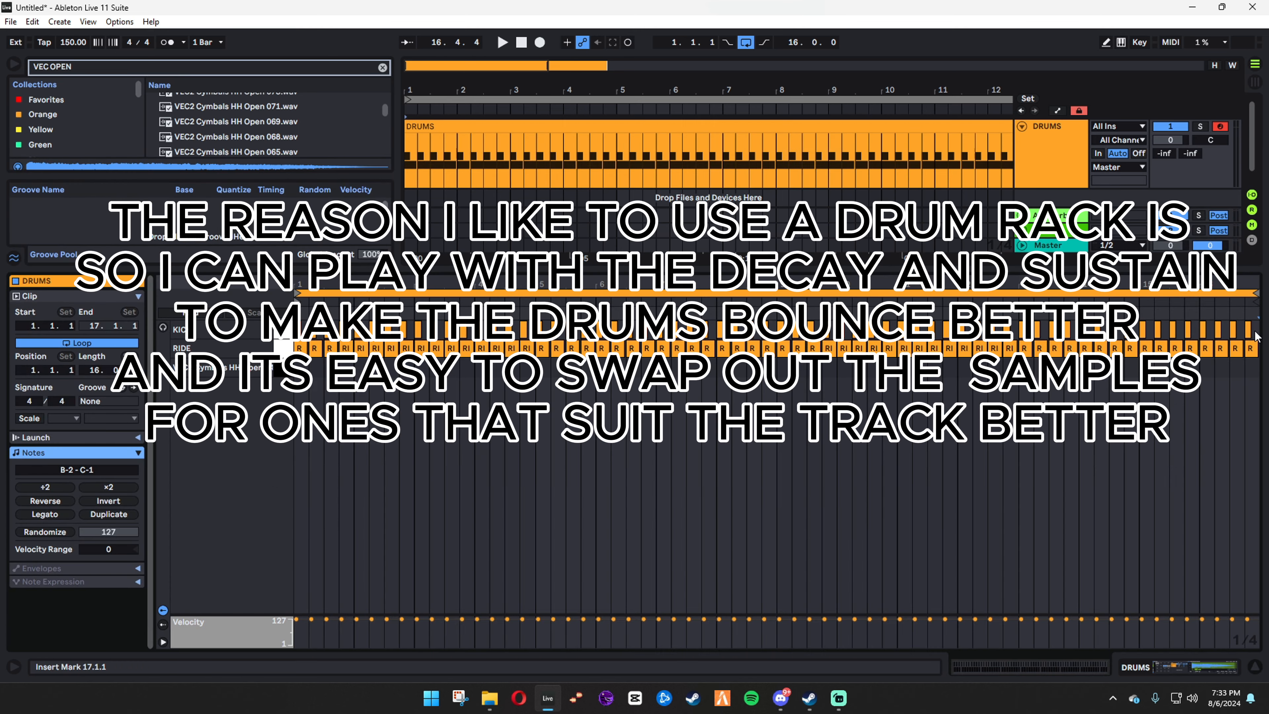
drag(1256, 334, 190, 334)
drag(298, 285, 348, 371)
drag(351, 286, 384, 320)
scroll(411, 398, down, 5)
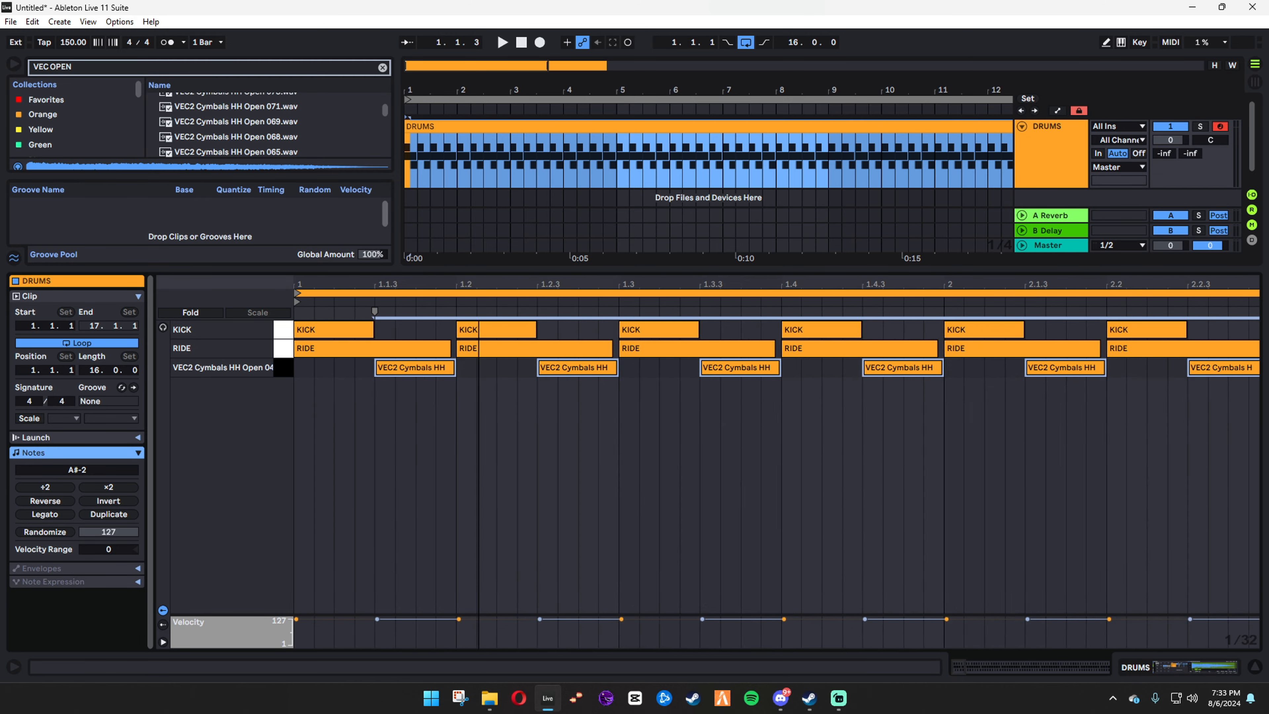
key(space)
drag(416, 368, 402, 368)
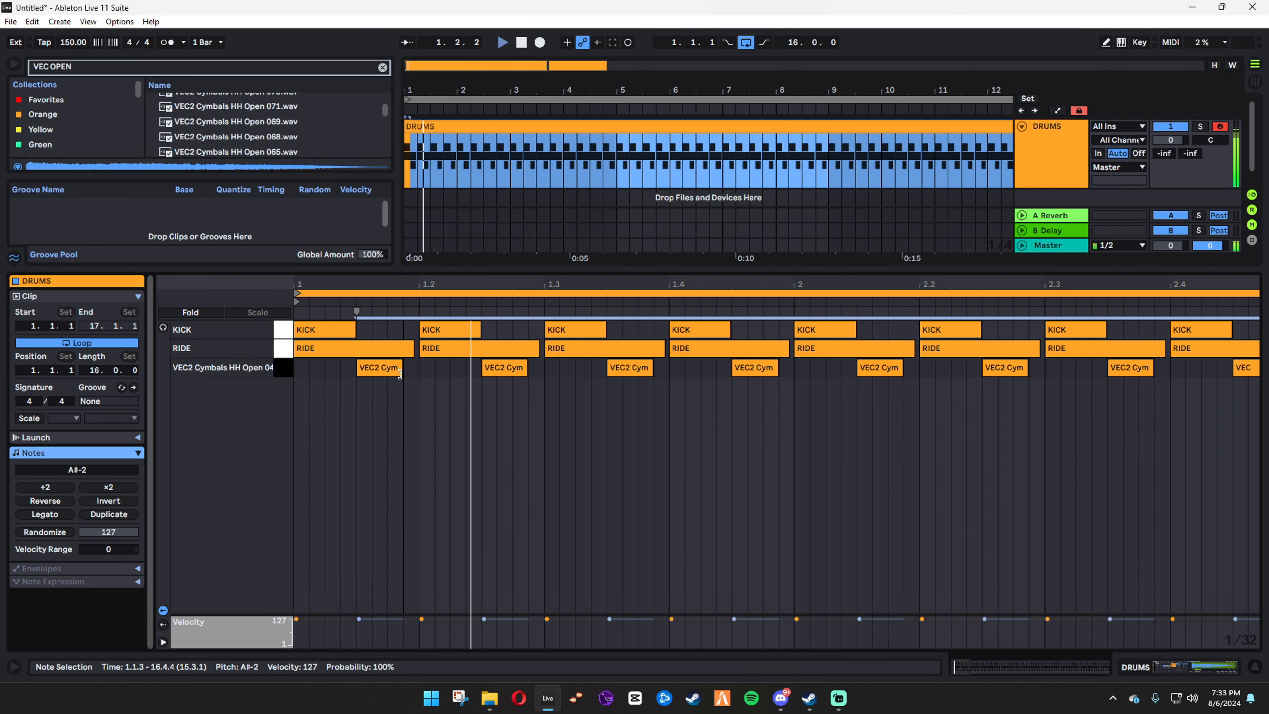
Move the open hi-hat chain below RIDE in the Drum Rack and switch its sampler to Classic mode
key(shift+Tab)
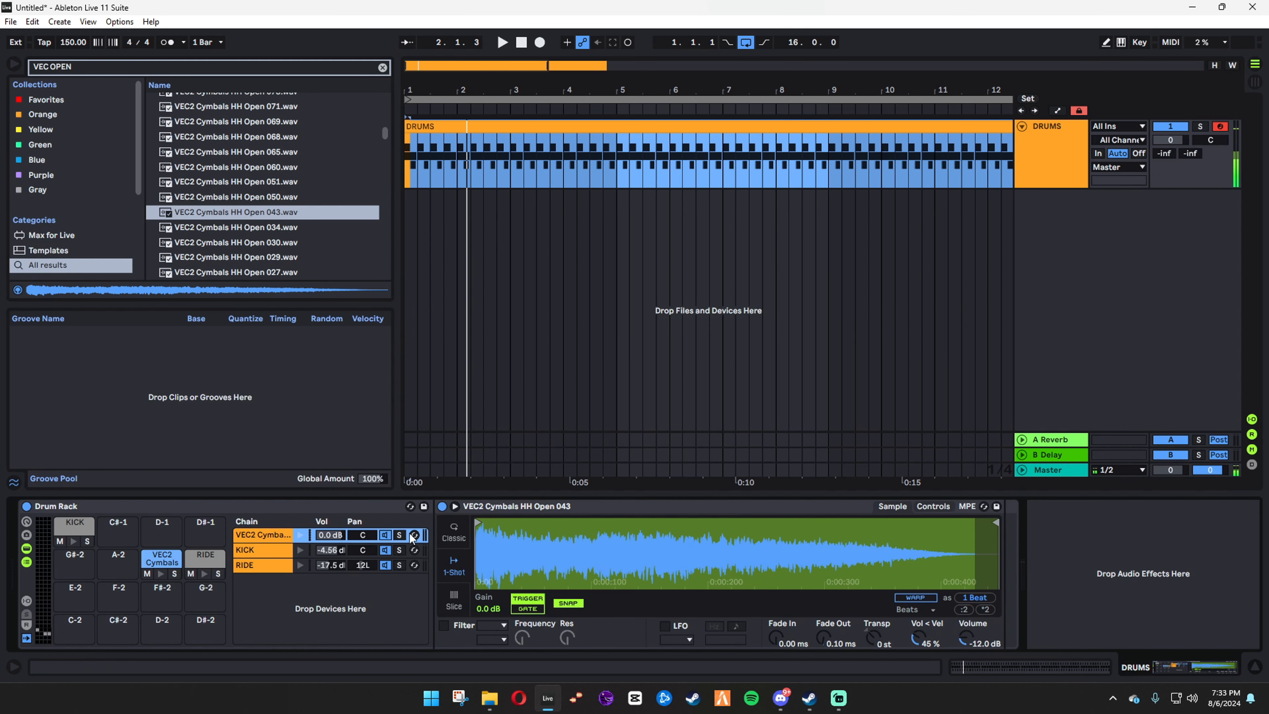
drag(272, 534, 334, 628)
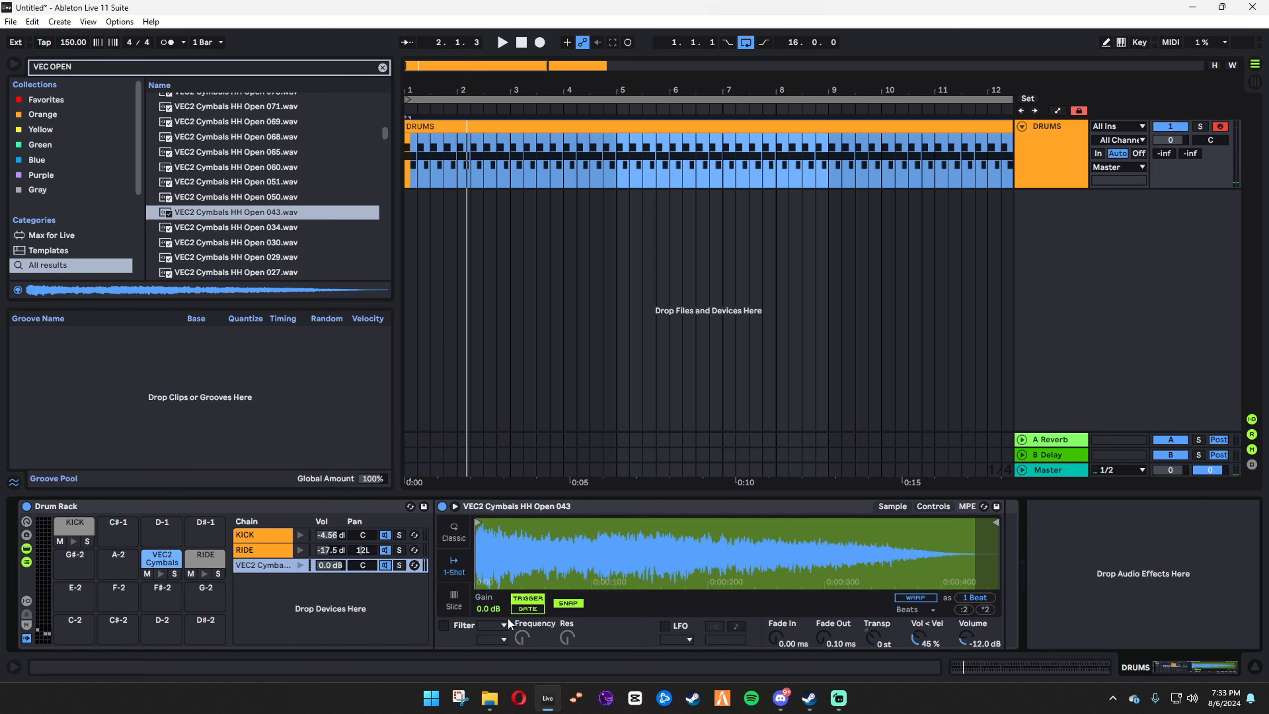
click(453, 532)
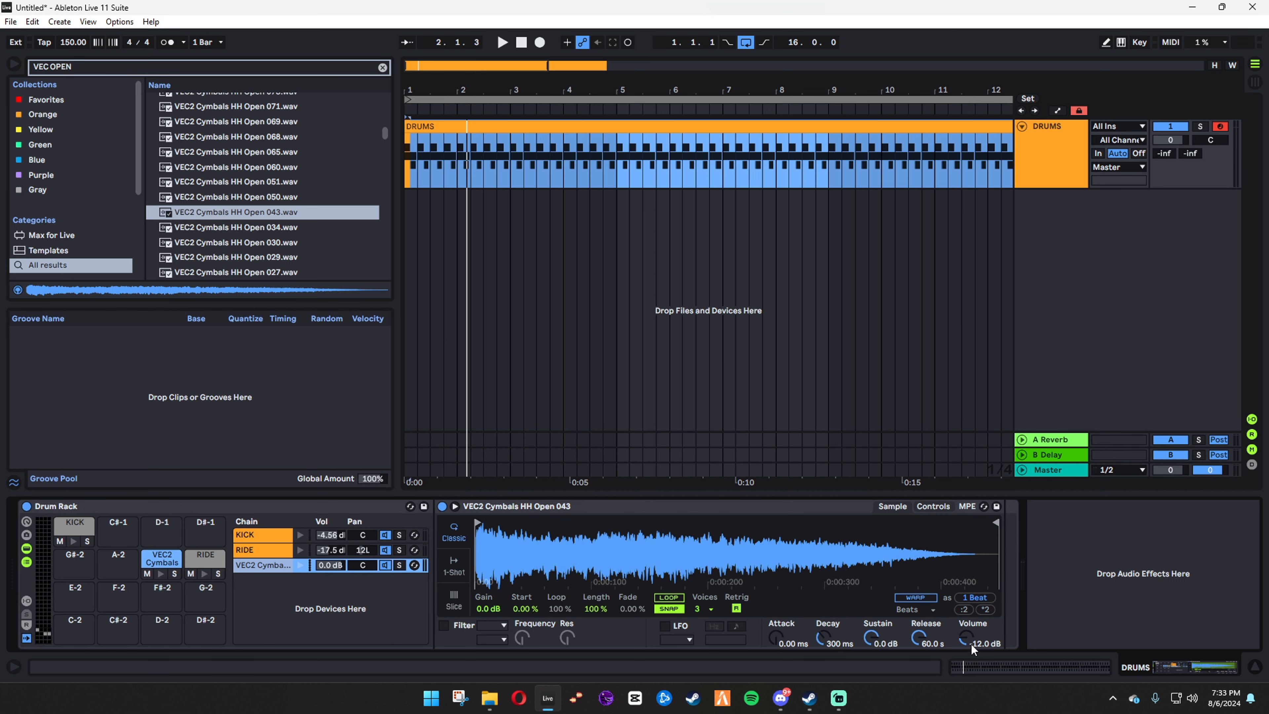
Set the open hi-hat's release to 50.0 ms, sustain to about -14 dB and decay to about 1.49 s, checking by playback
double_click(921, 638)
key(space)
drag(869, 642, 868, 680)
drag(823, 640, 872, 636)
key(space)
key(space)
key(space)
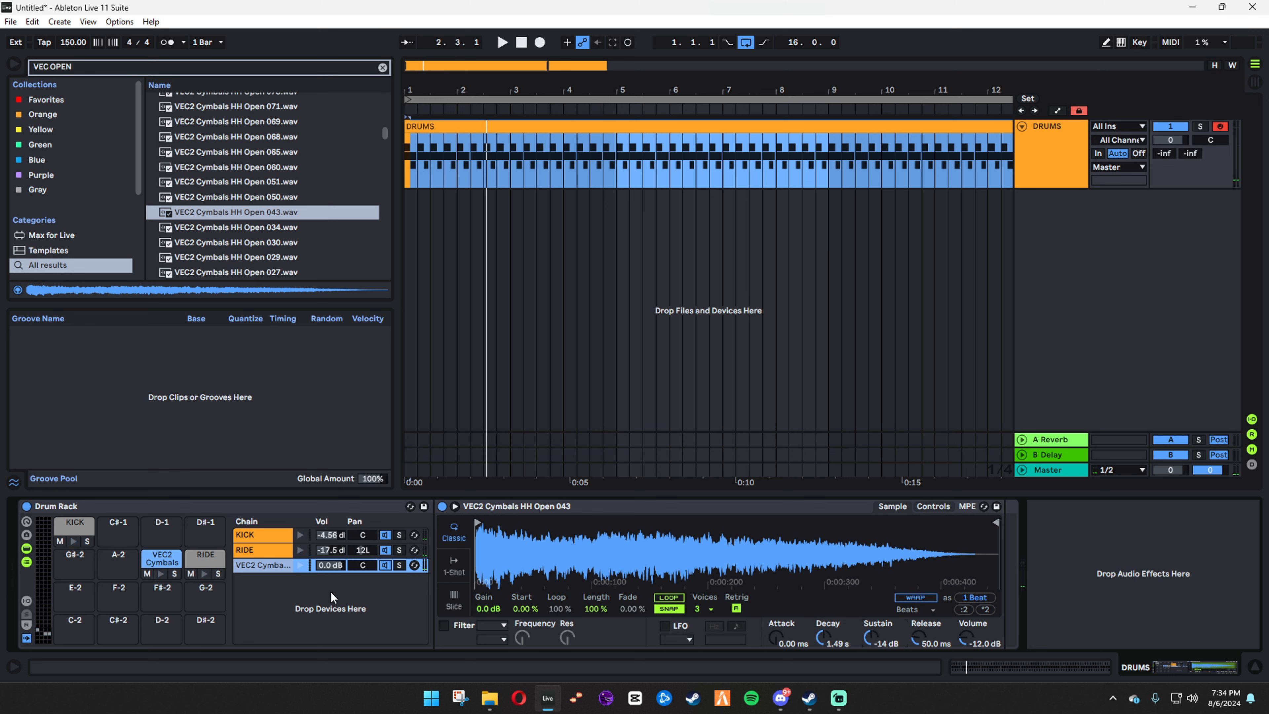
Rename the open hi-hat chain in the Drum Rack OHAT and play the loop
key(a)
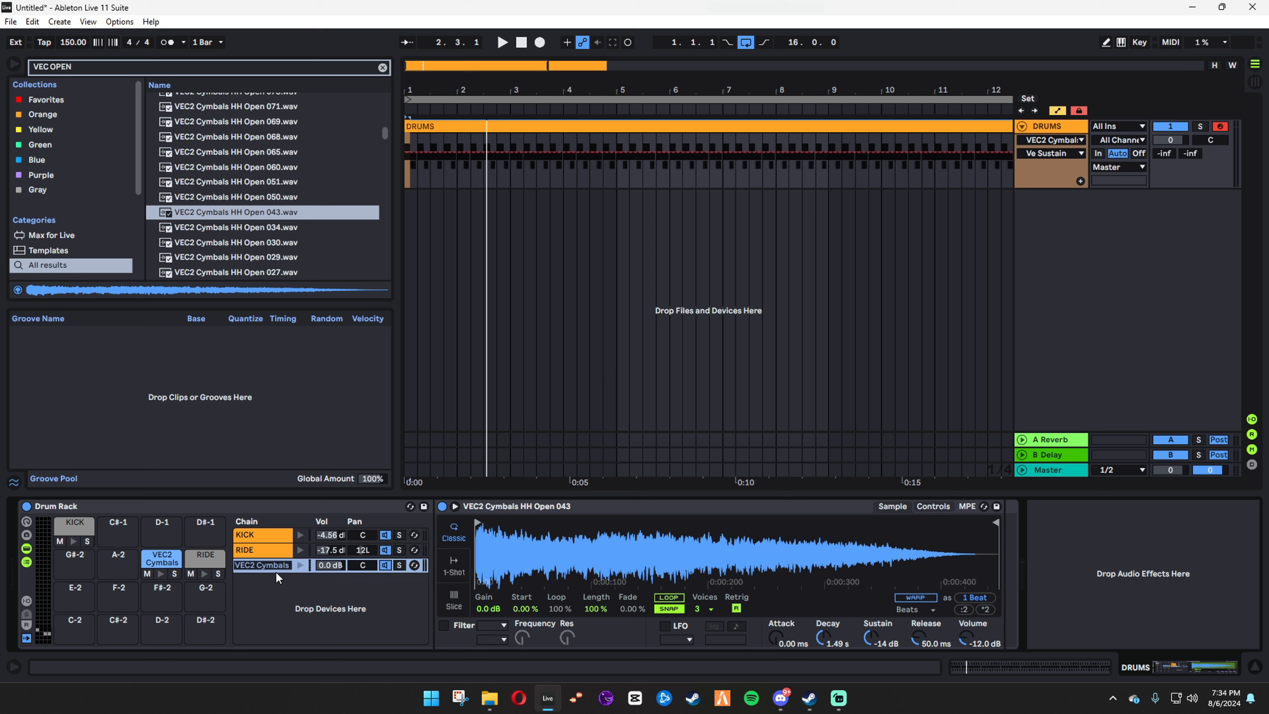
text(AT)
key(Return)
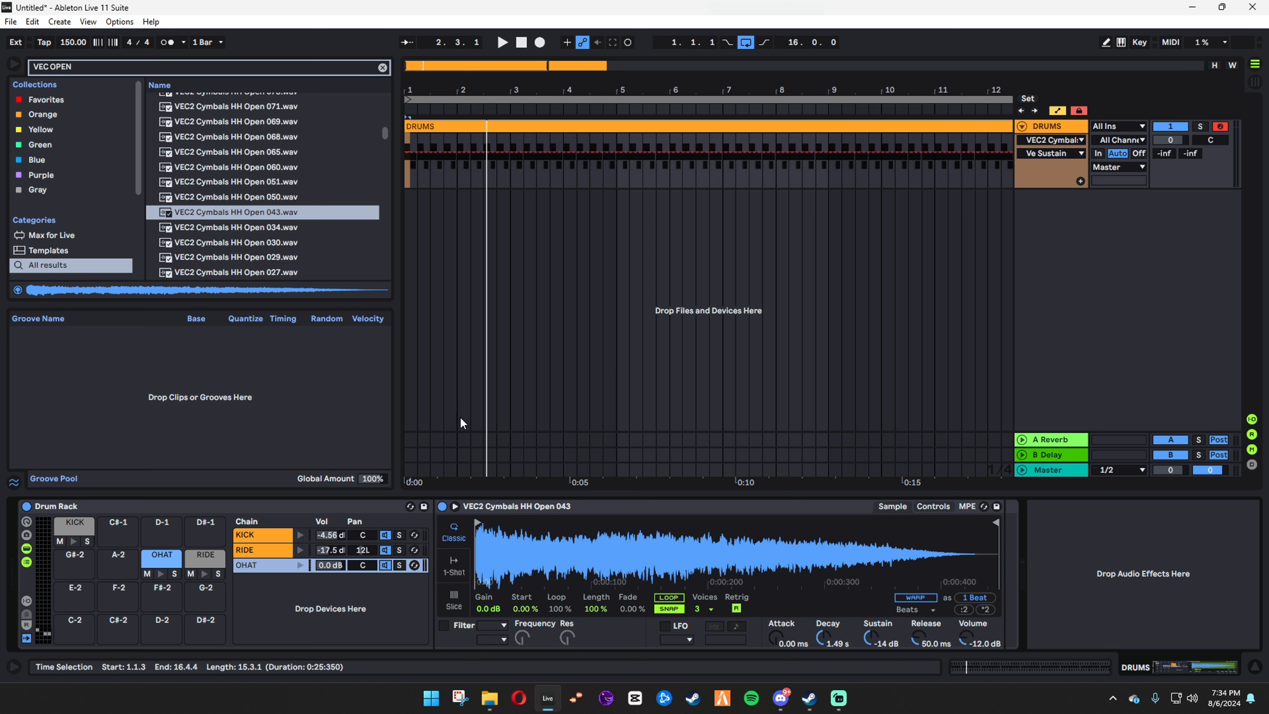
key(space)
key(a)
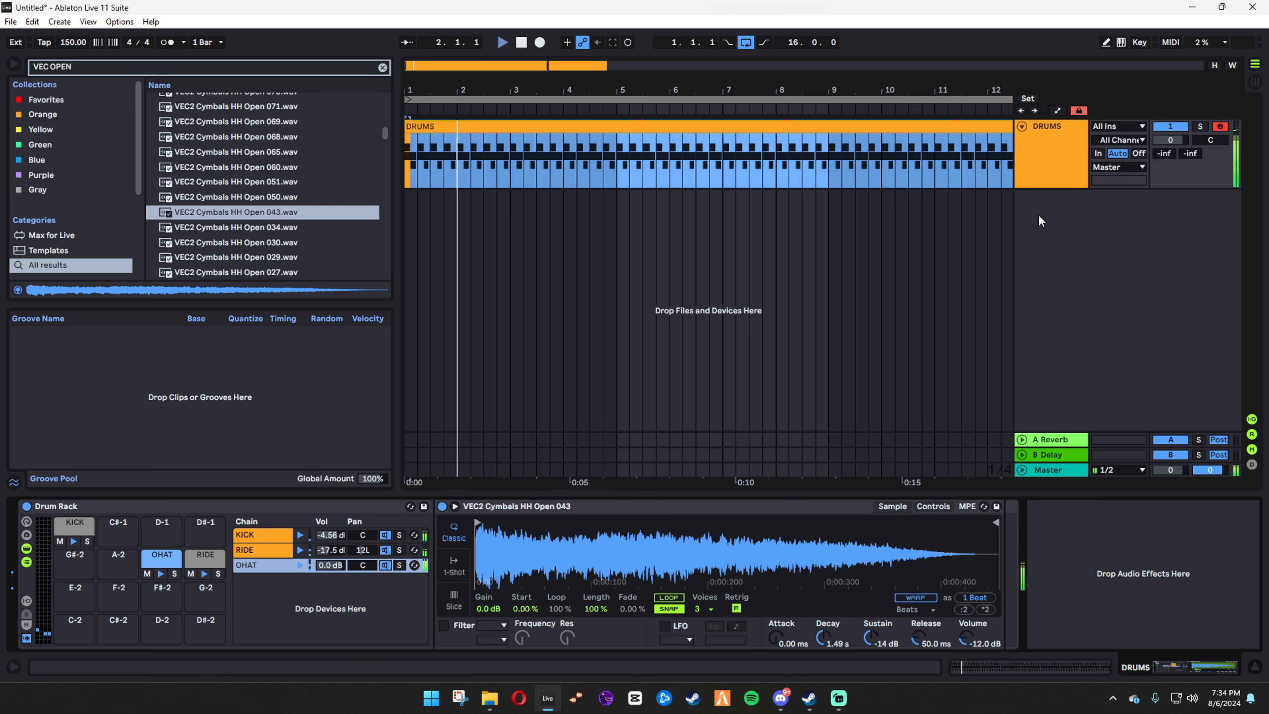
Show the Drum Rack chains in the Session mixer and set OHAT to -10.5 dB volume and 6R pan during playback
key(Tab)
click(471, 66)
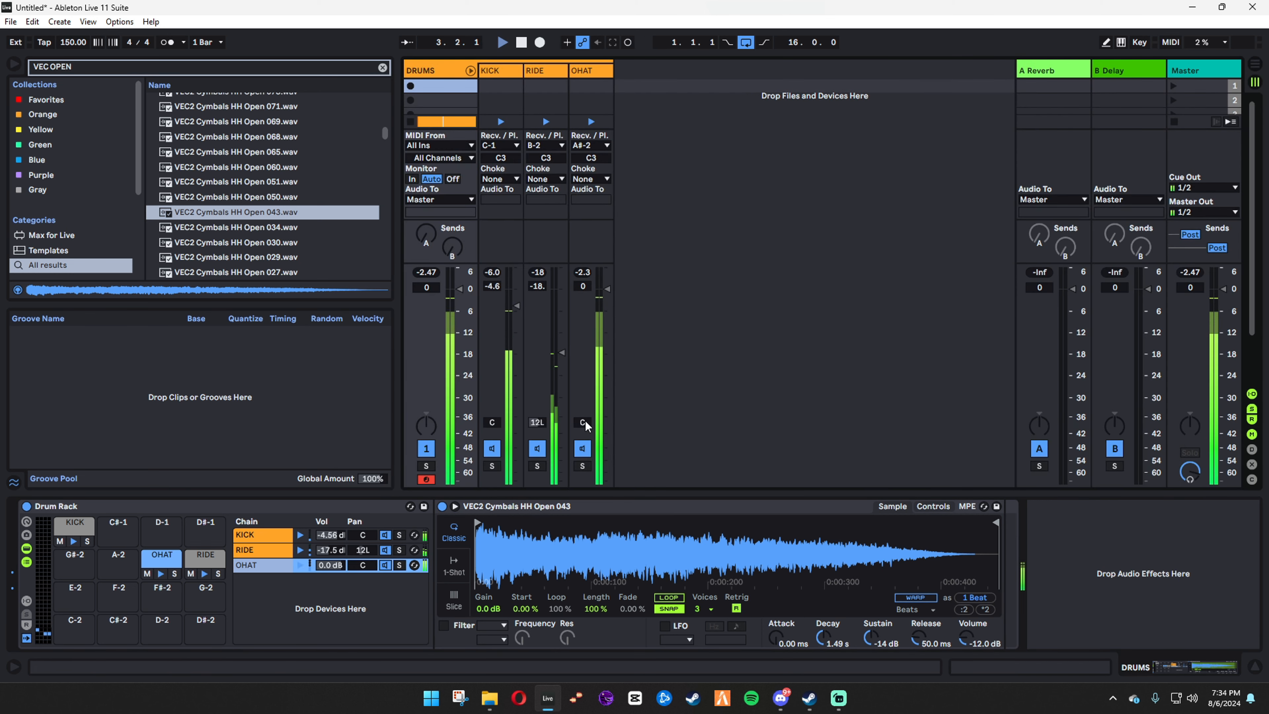
drag(582, 286, 583, 320)
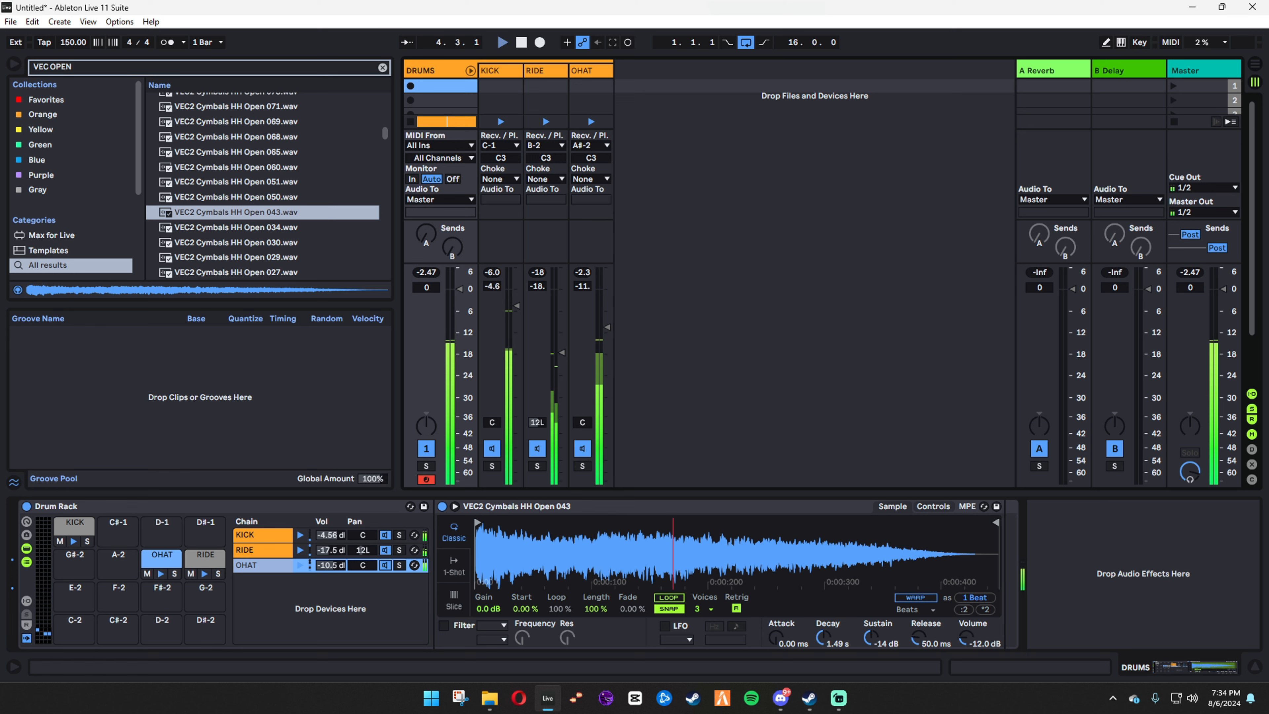
drag(581, 422, 582, 416)
key(space)
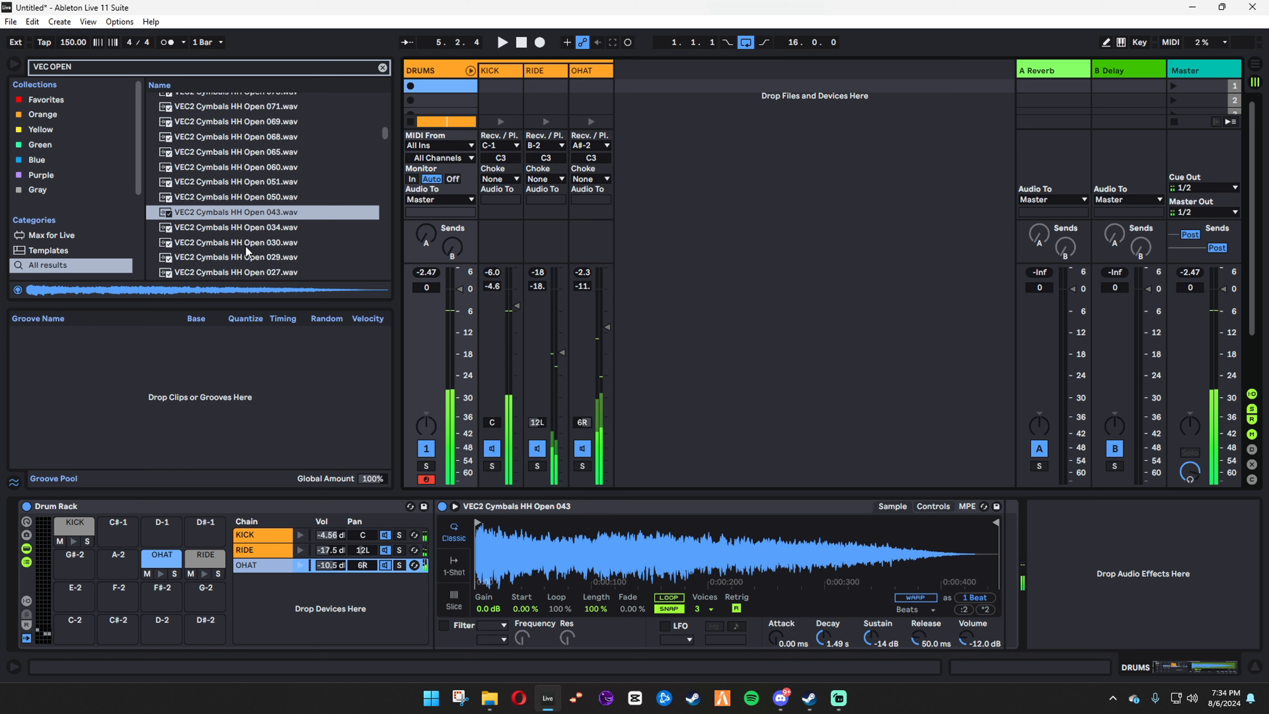
Try the VEC2 Cymbals HH Open 030 sample on the OHAT chain and play the loop
click(238, 226)
click(232, 247)
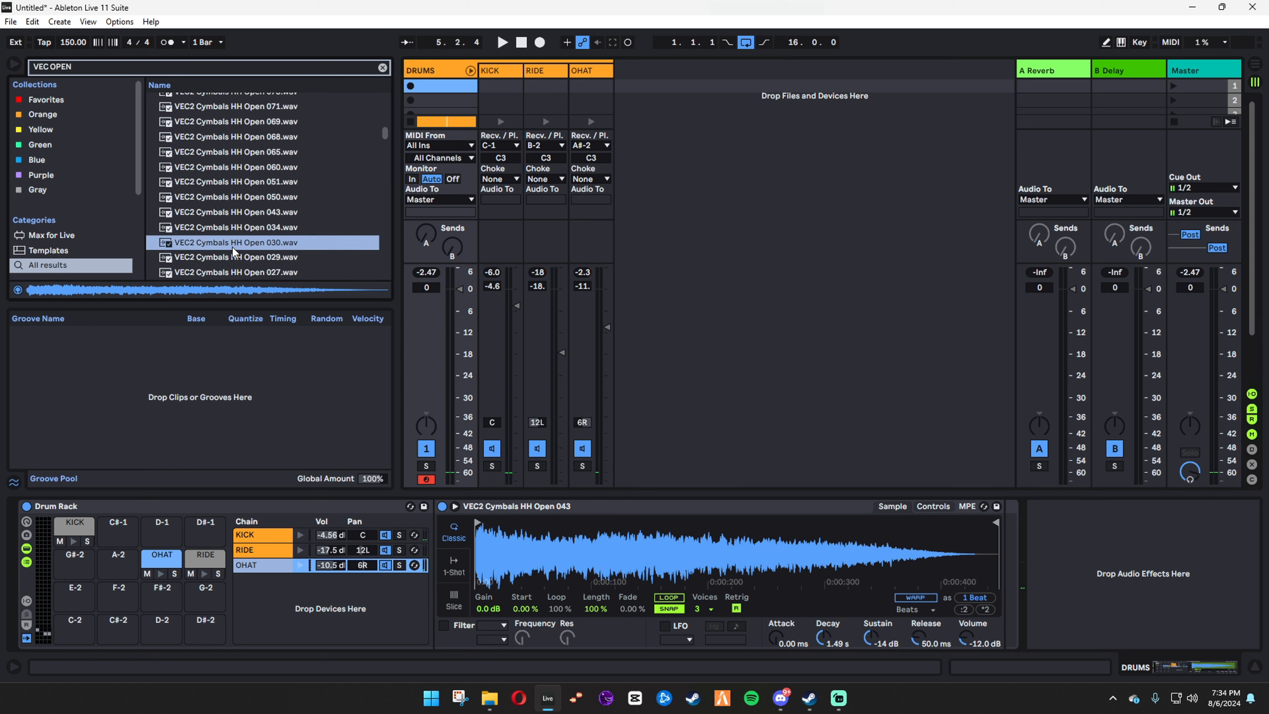
key(Down)
click(295, 243)
scroll(288, 260, down, 3)
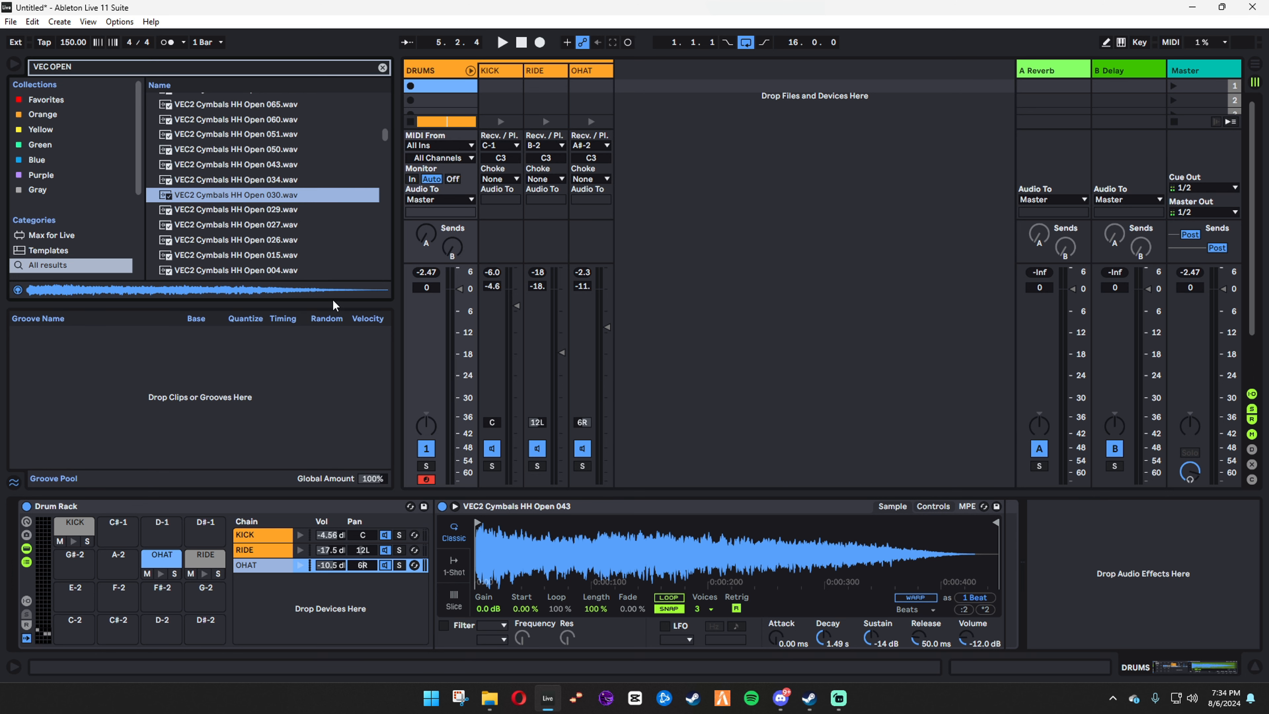
click(246, 205)
click(232, 196)
key(space)
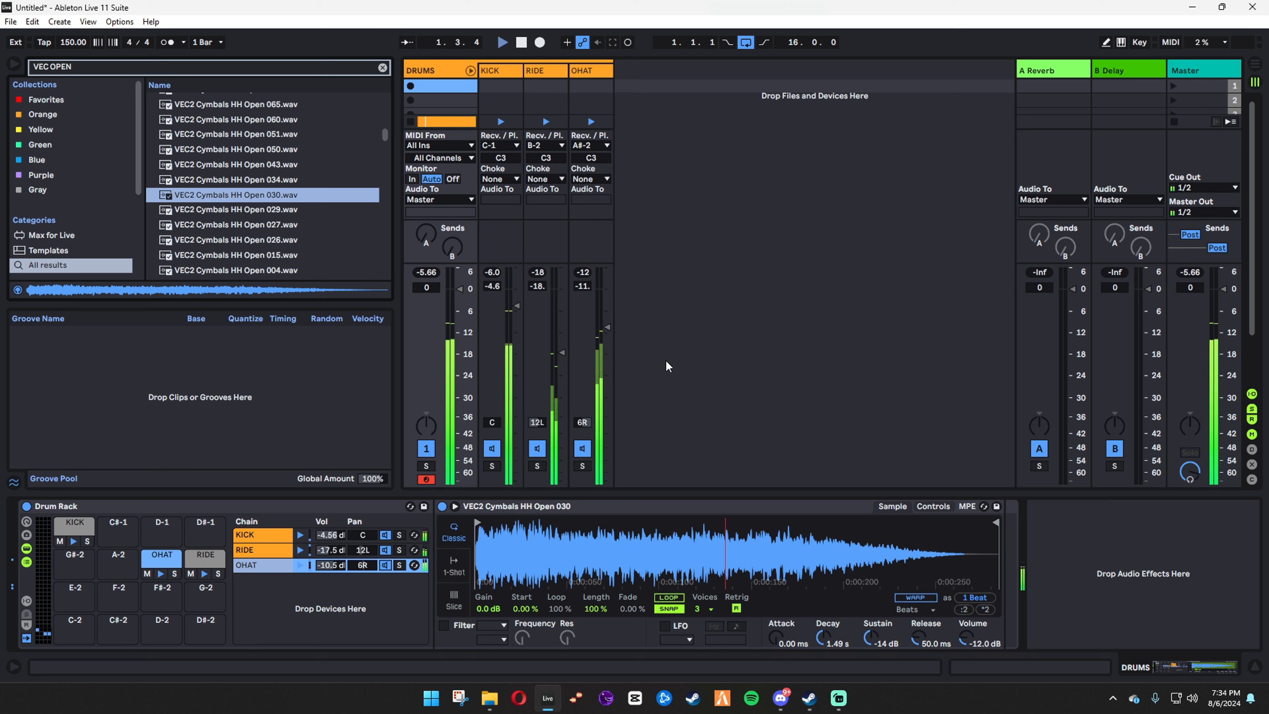
Audition the following open hi-hats and swap the OHAT sample for VEC2 Cymbals HH Open 015, checking by playback
key(Down)
key(Down)
key(Down)
key(Down)
key(Down)
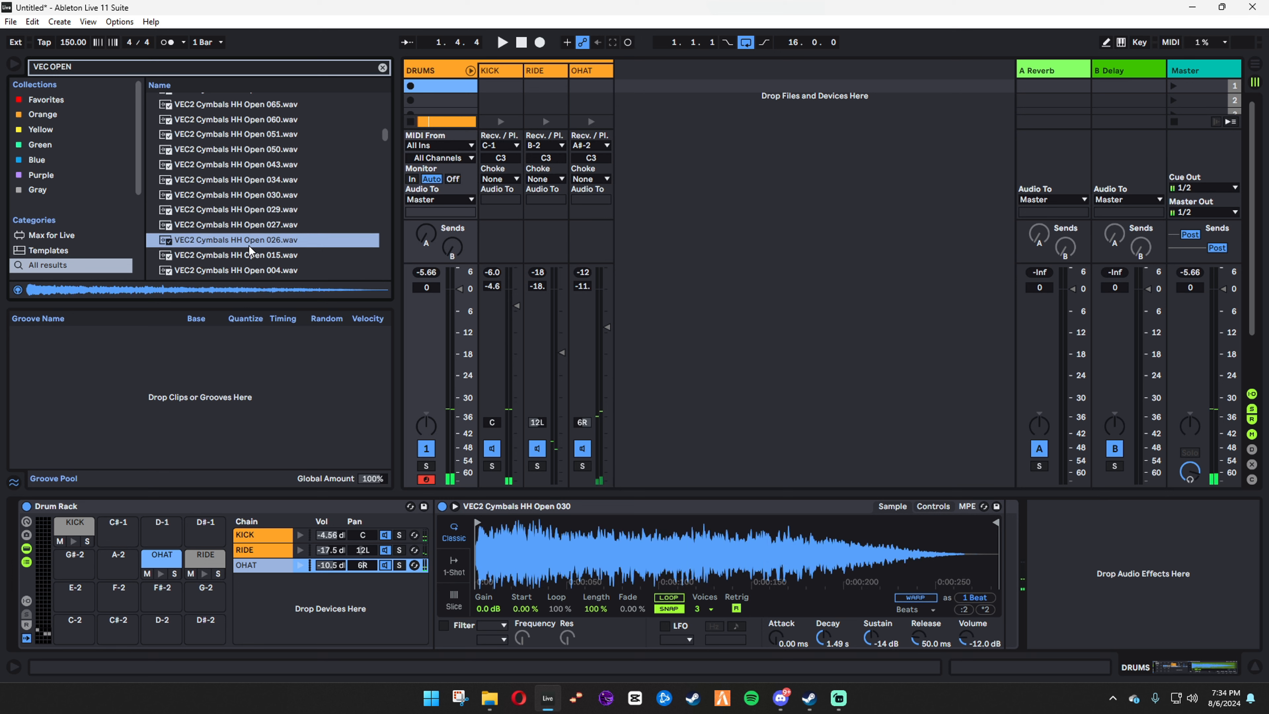
click(232, 254)
double_click(226, 254)
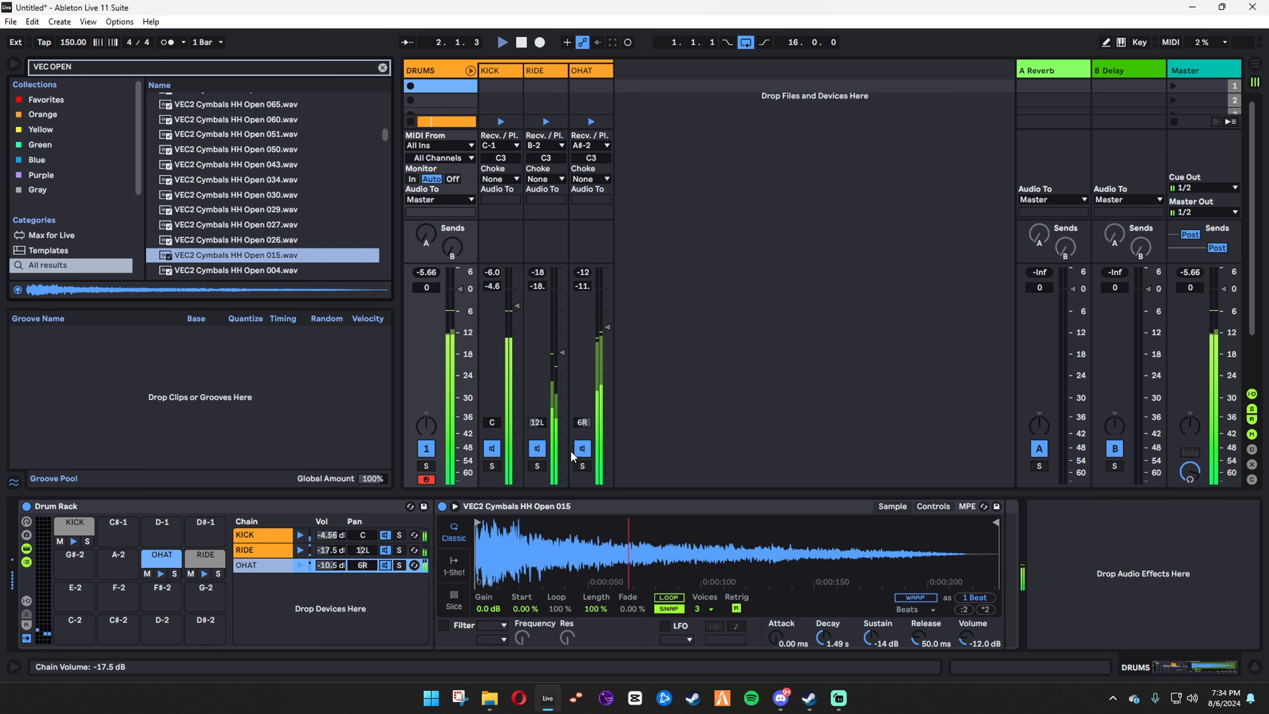
Add the VEC2 Cymbals HH Open 015 sample to the Favorites collection and clear the browser search
click(259, 255)
right_click(259, 254)
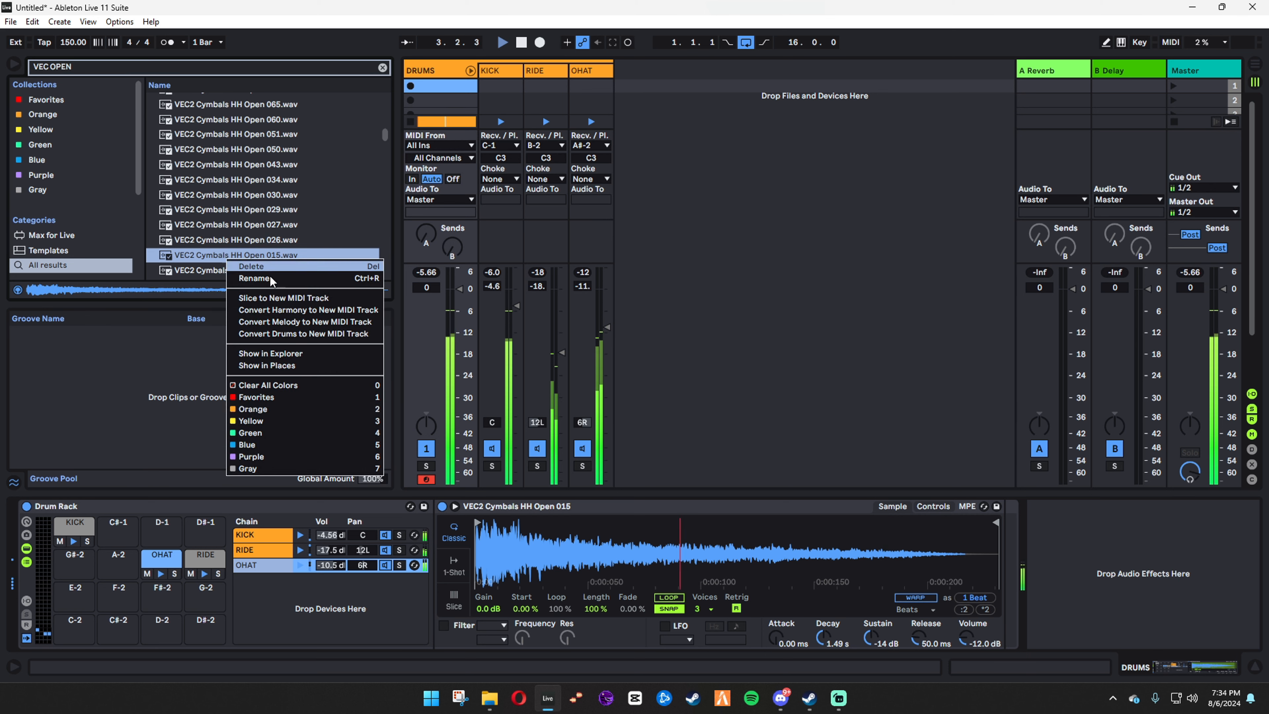
click(257, 407)
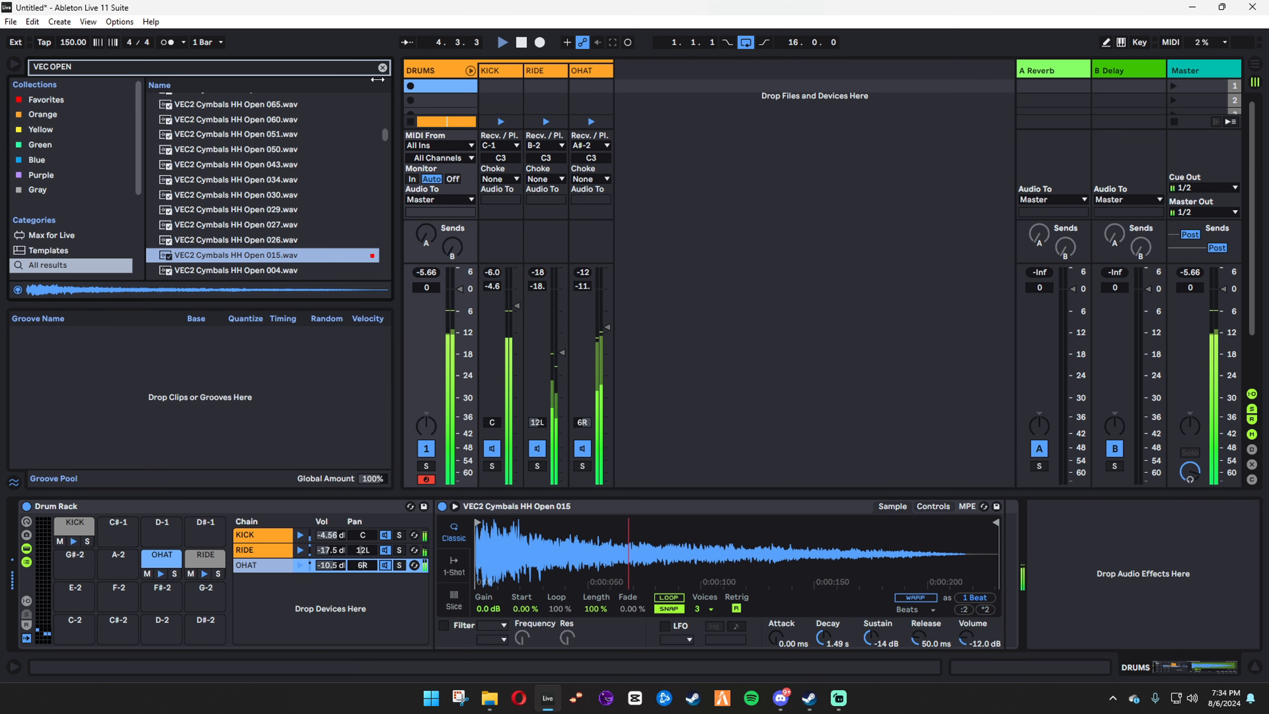
key(ctrl+f)
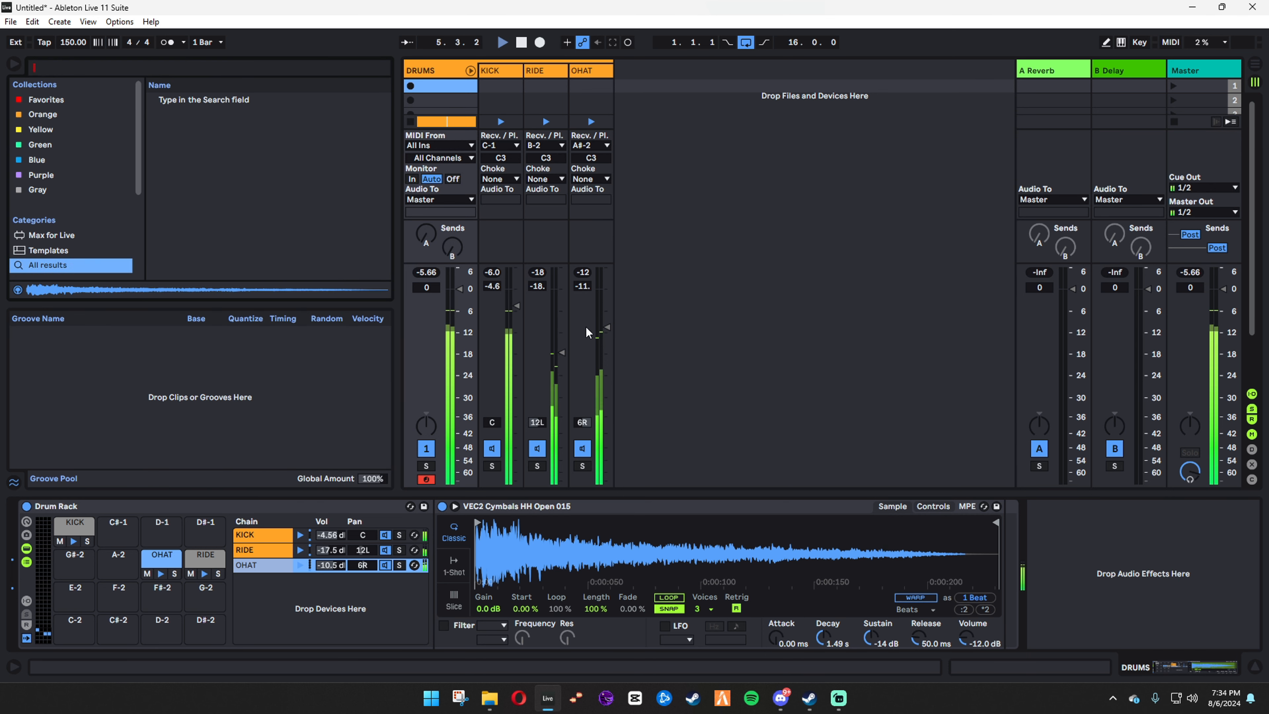
Set the RIDE chain's decay to about 2.82 s and sustain to about -13 dB, checking by playback
click(472, 71)
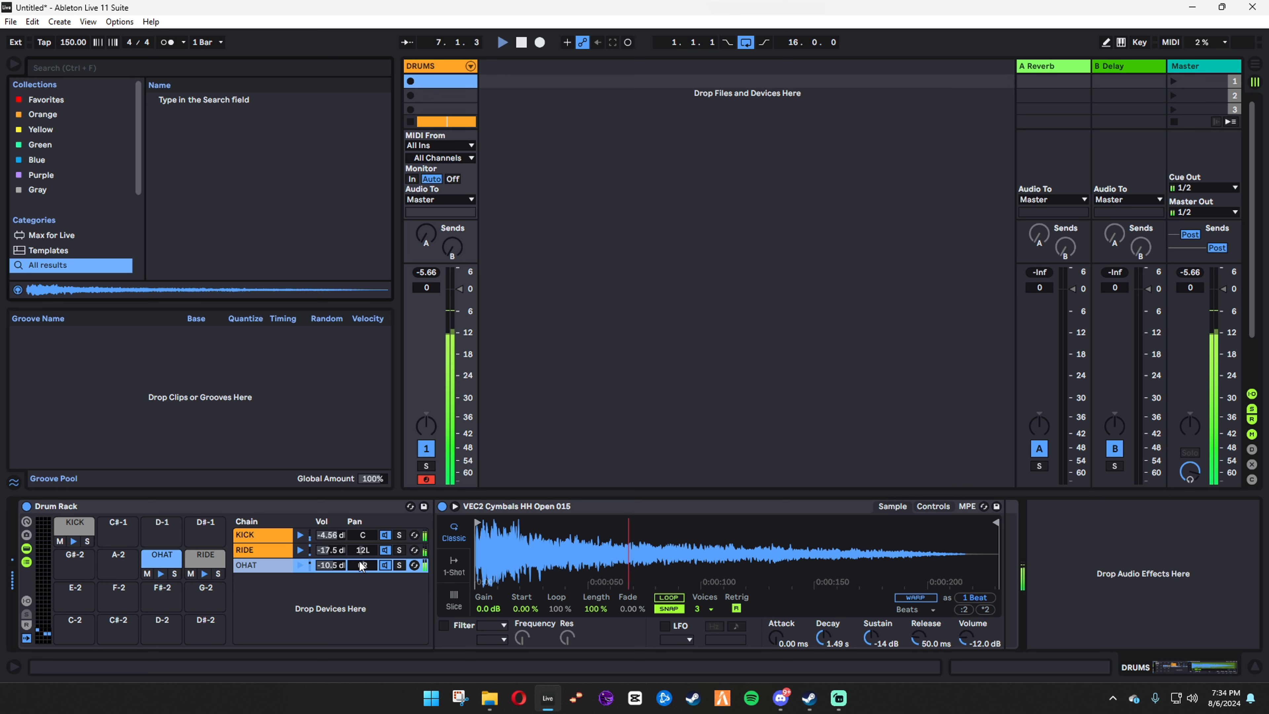
click(264, 551)
key(space)
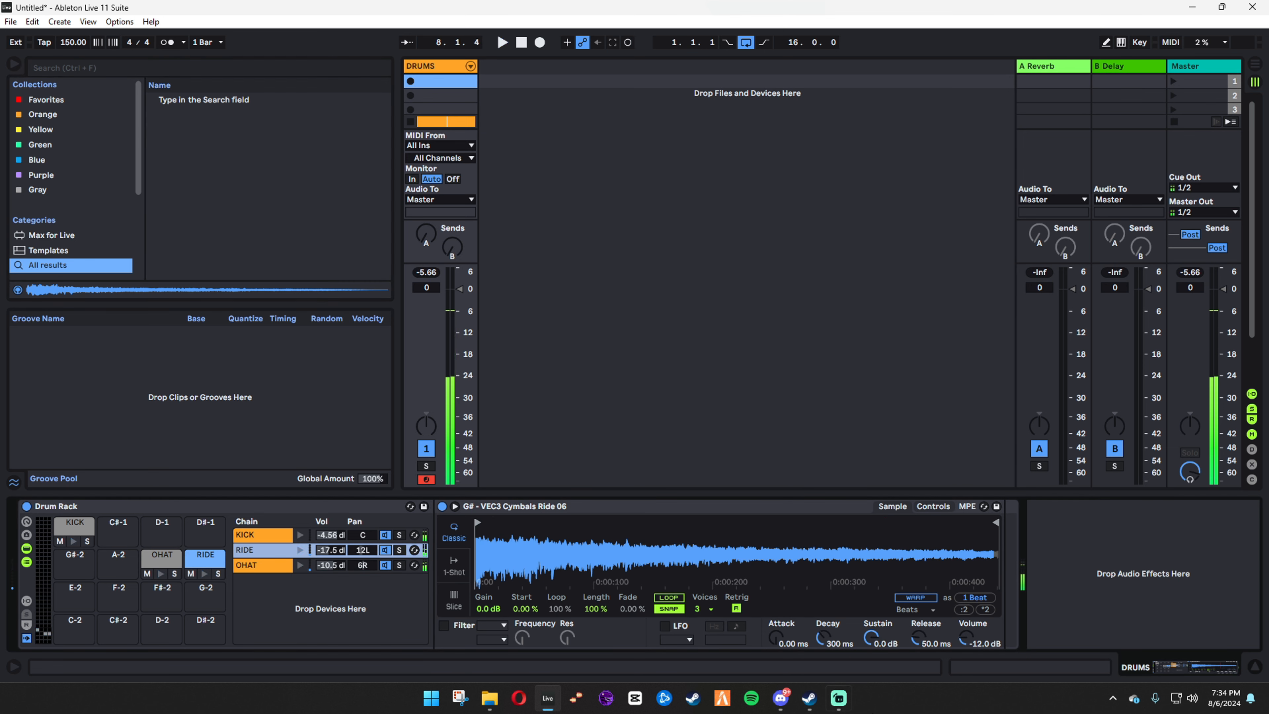
drag(815, 634, 814, 594)
drag(871, 638, 838, 636)
key(space)
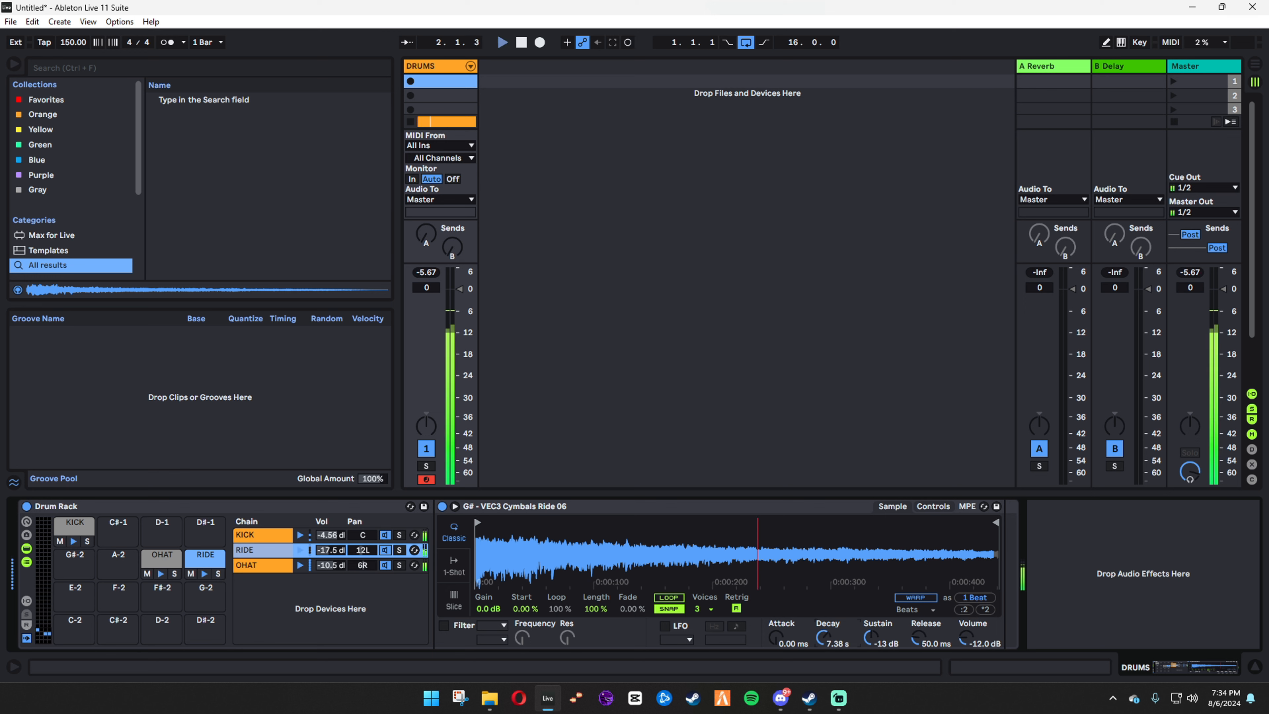
key(space)
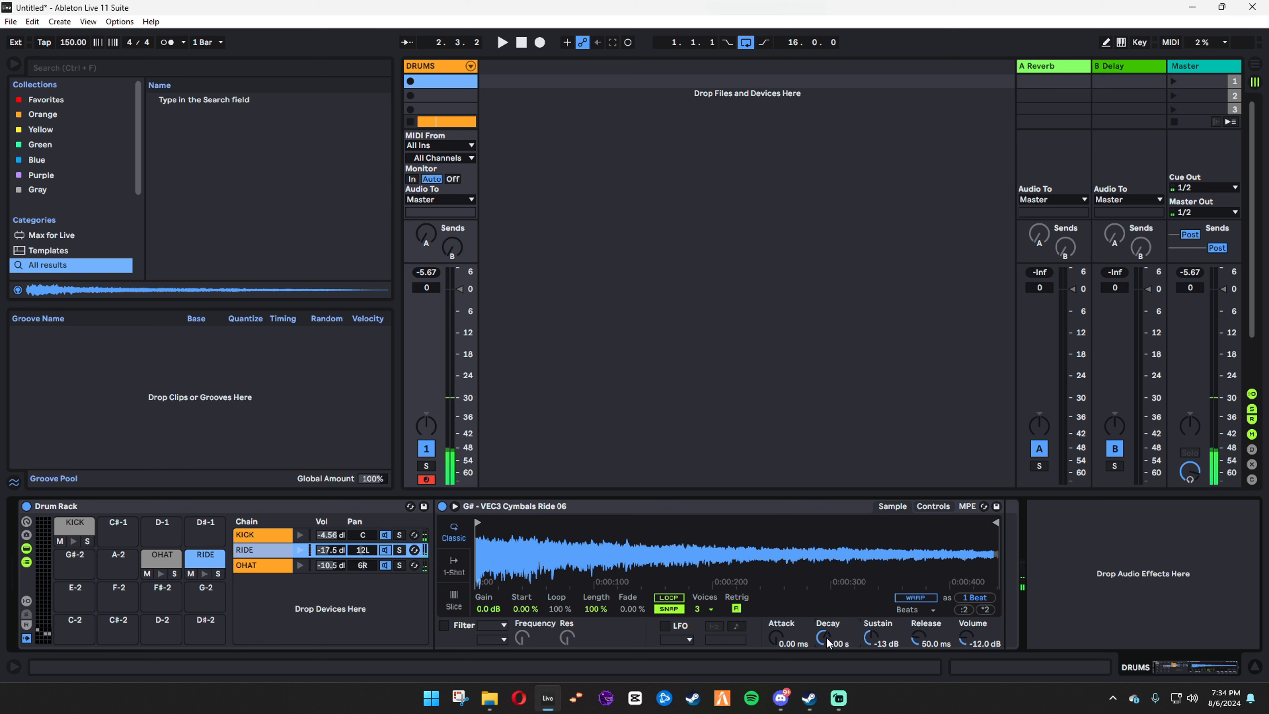
key(space)
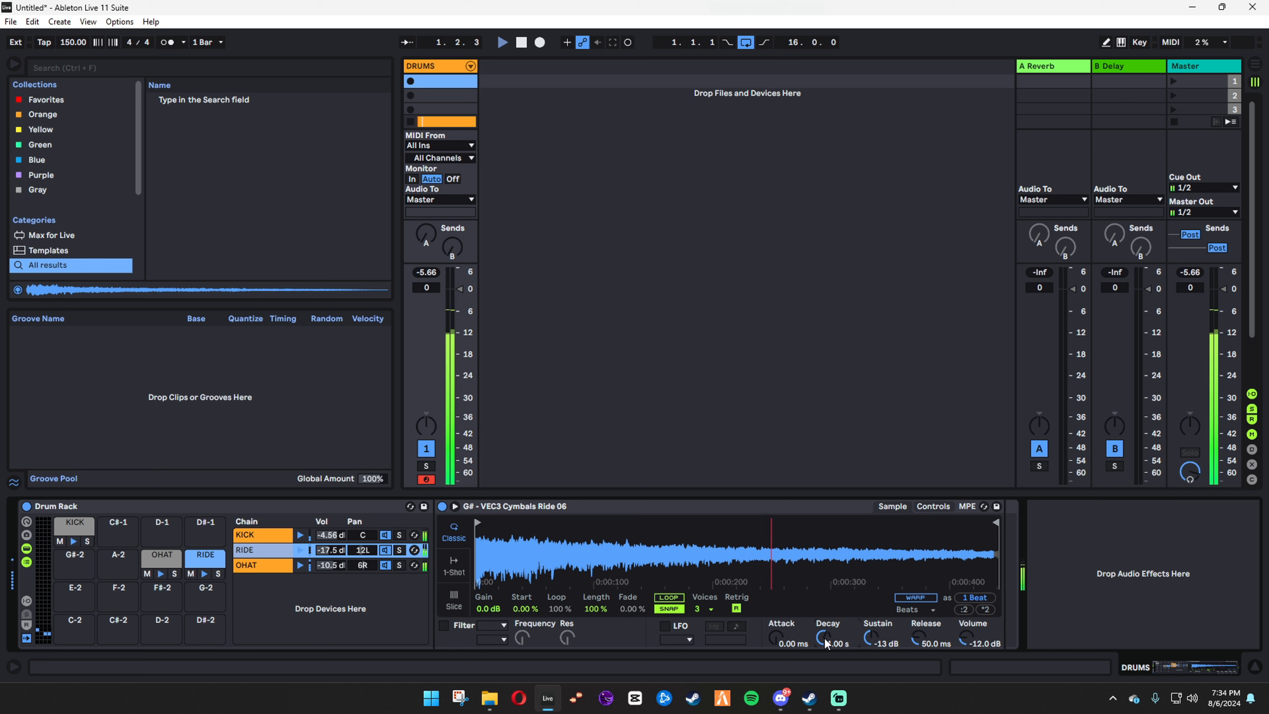
click(470, 67)
key(space)
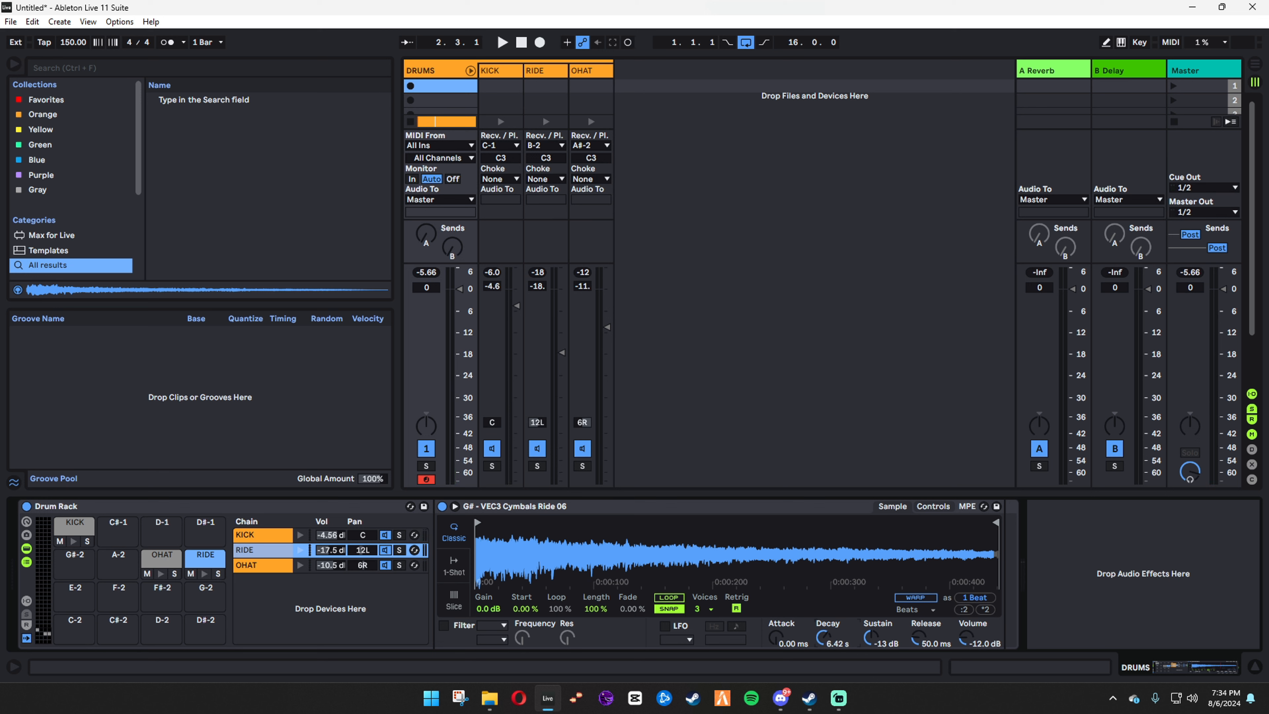
key(space)
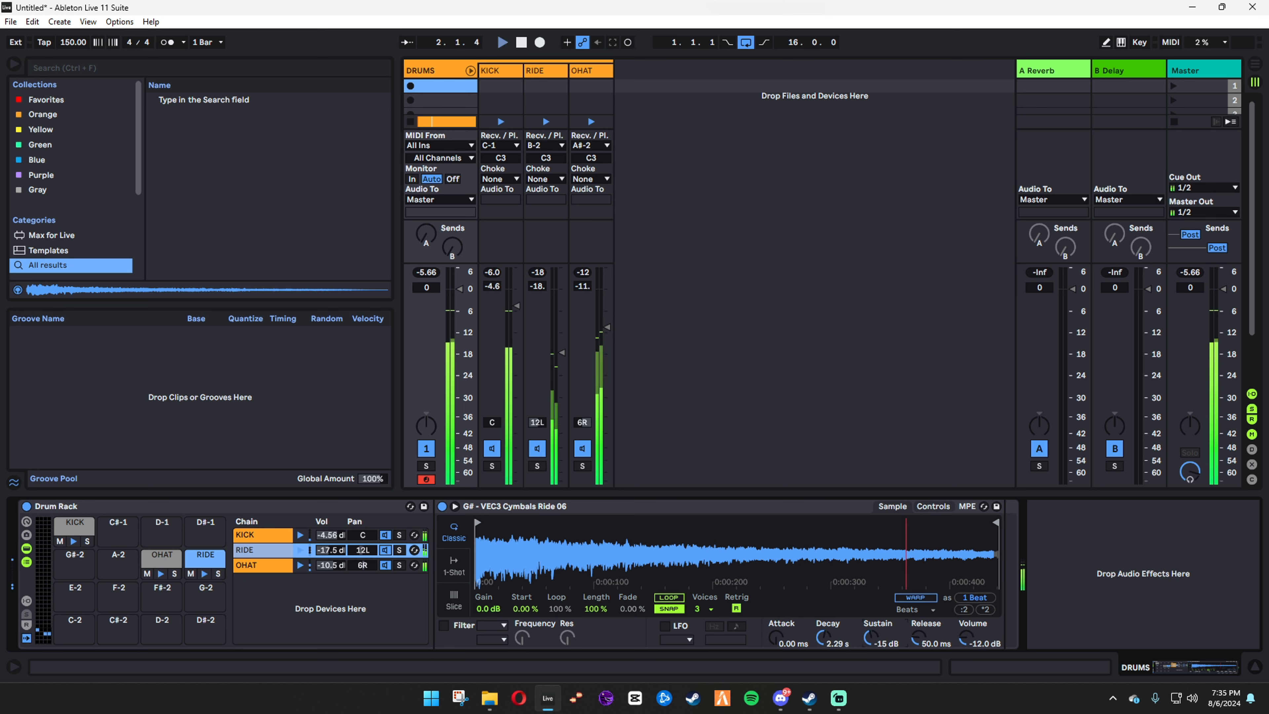
drag(870, 638, 820, 631)
key(space)
Search the browser for CRUNCHY and load the Favorites-tagged Dm - Crunchy Clap sample onto the Drum Rack's A-2 pad
click(125, 73)
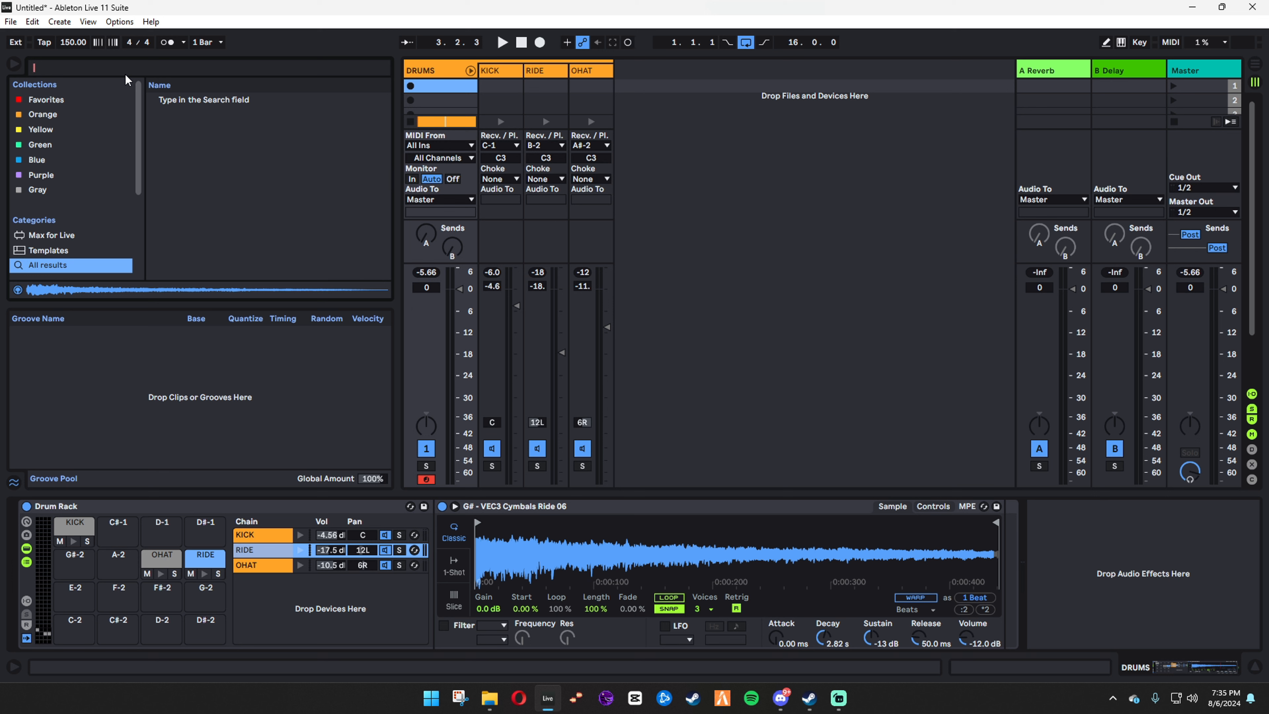
text(CRUN)
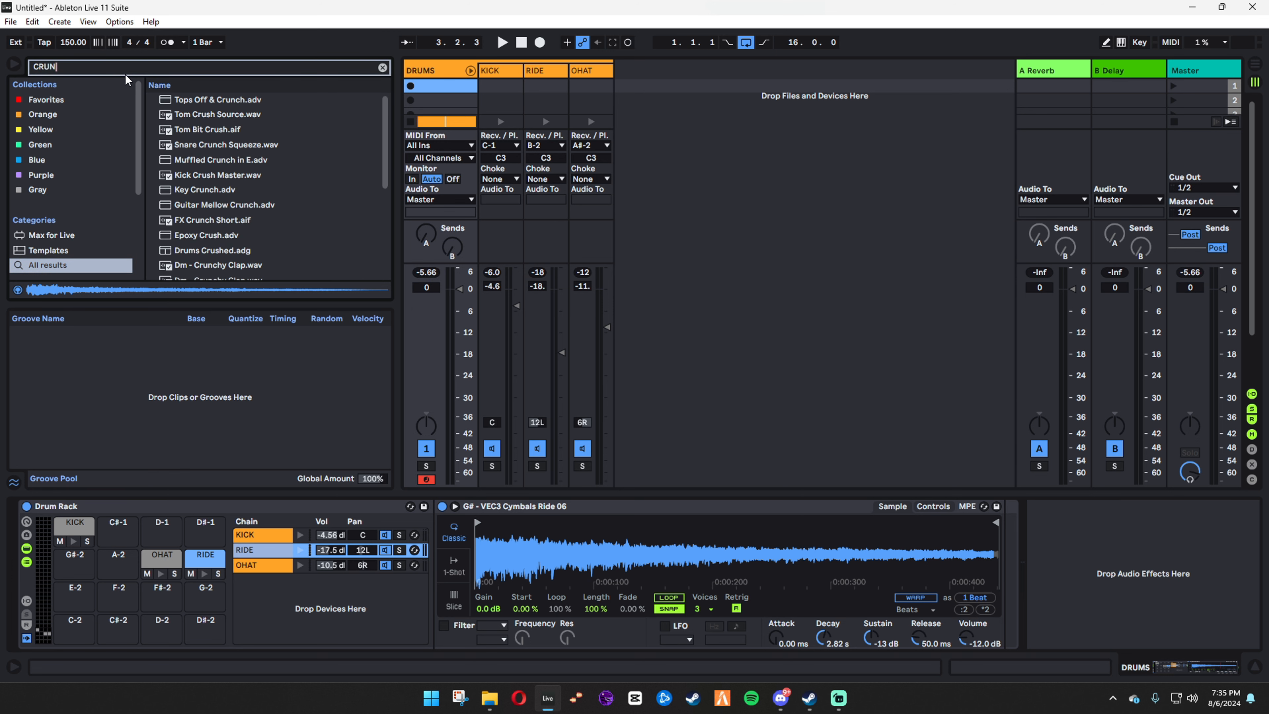
text(CKY)
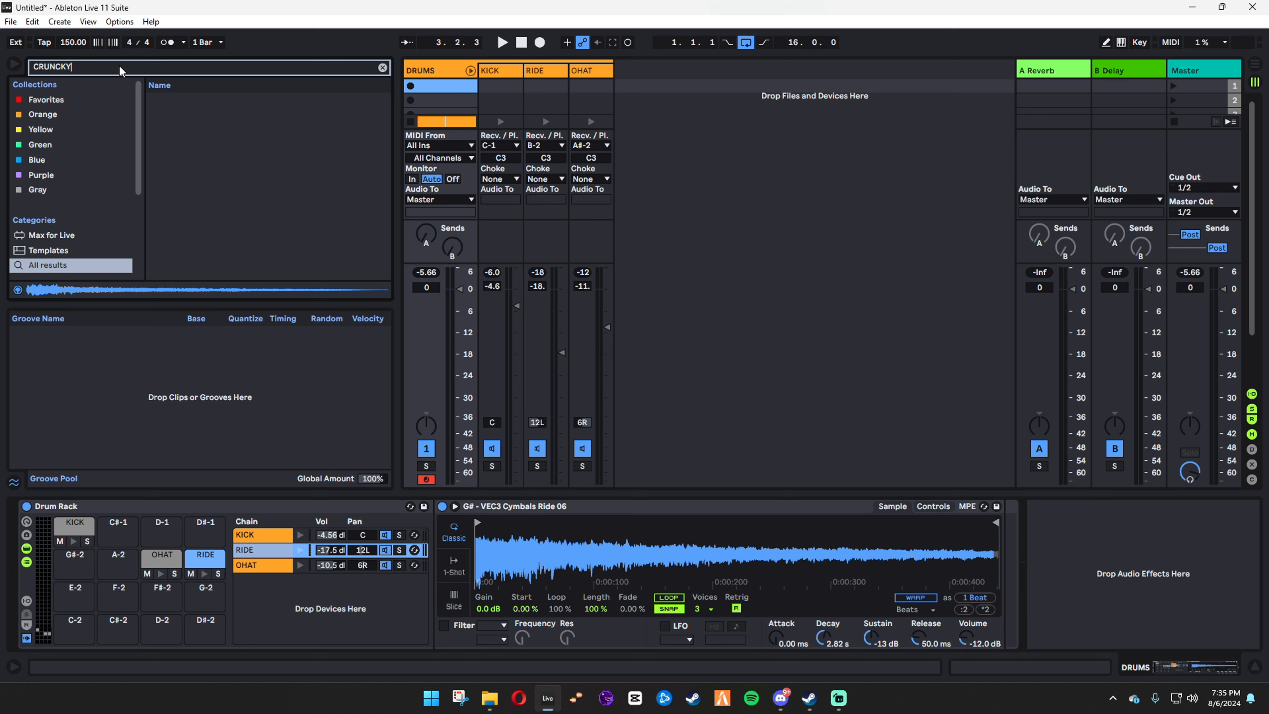
key(BackSpace)
key(BackSpace)
key(BackSpace)
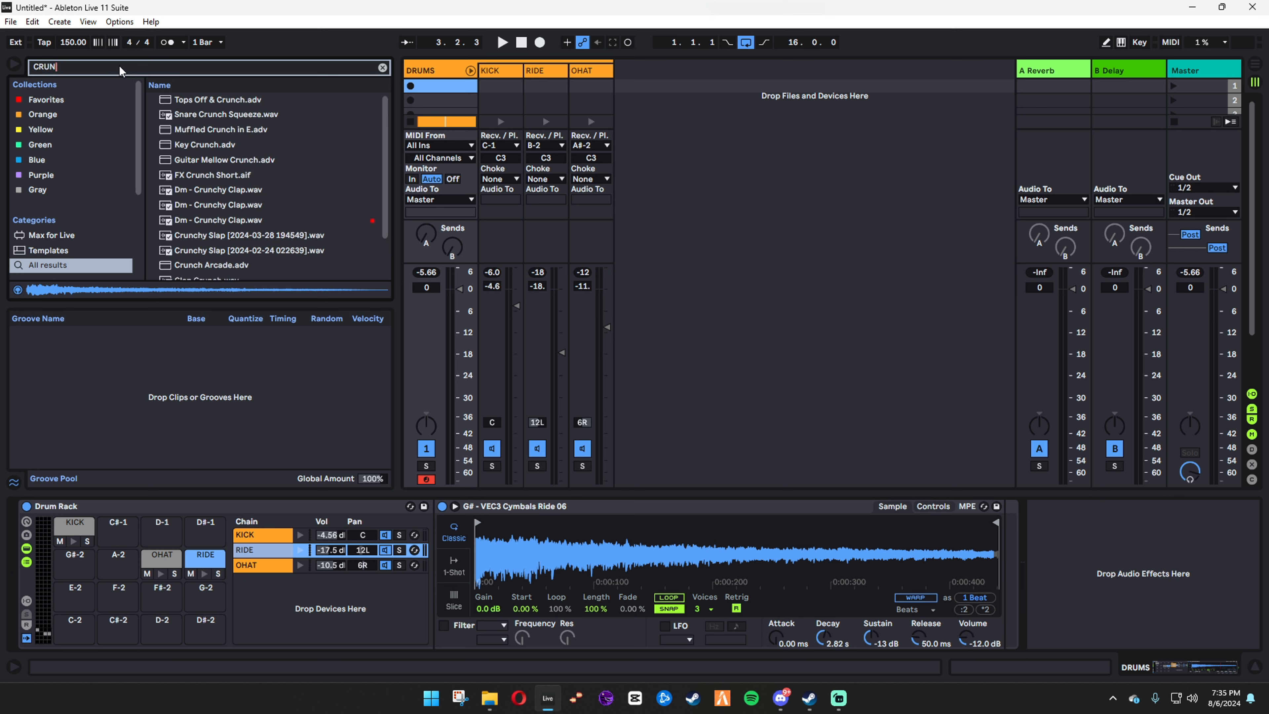
key(BackSpace)
text(NCHY)
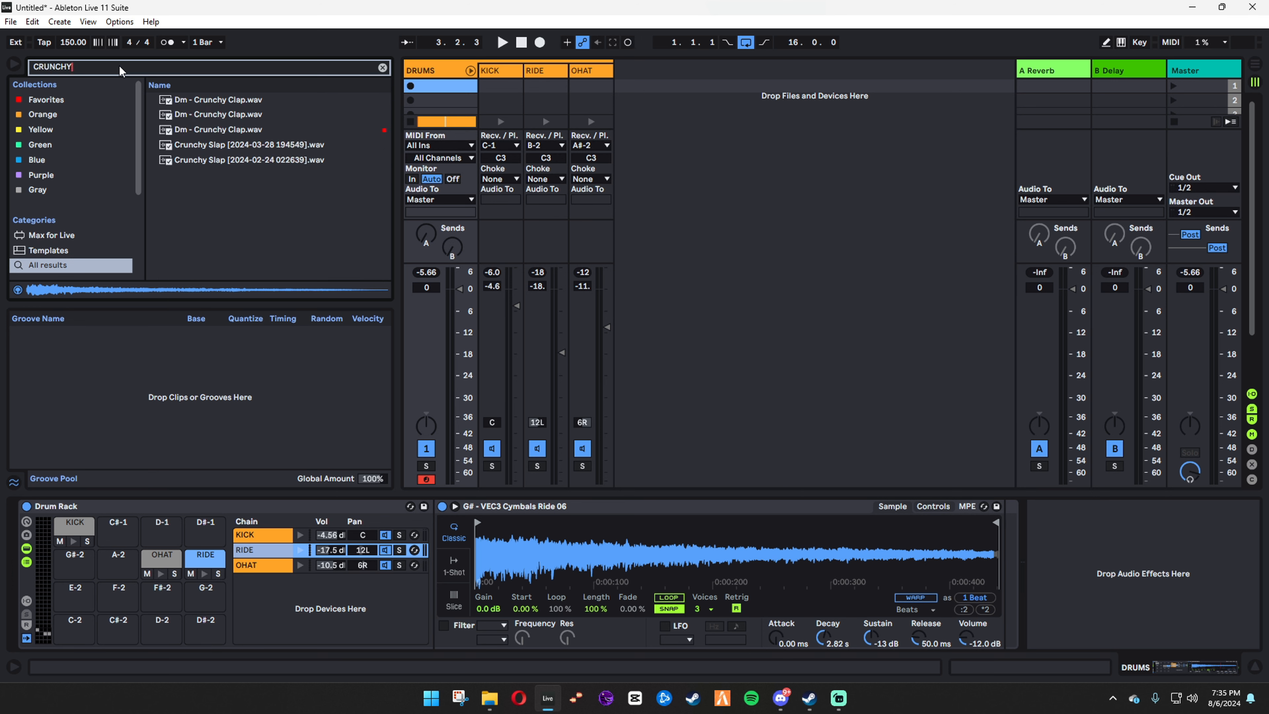
click(241, 132)
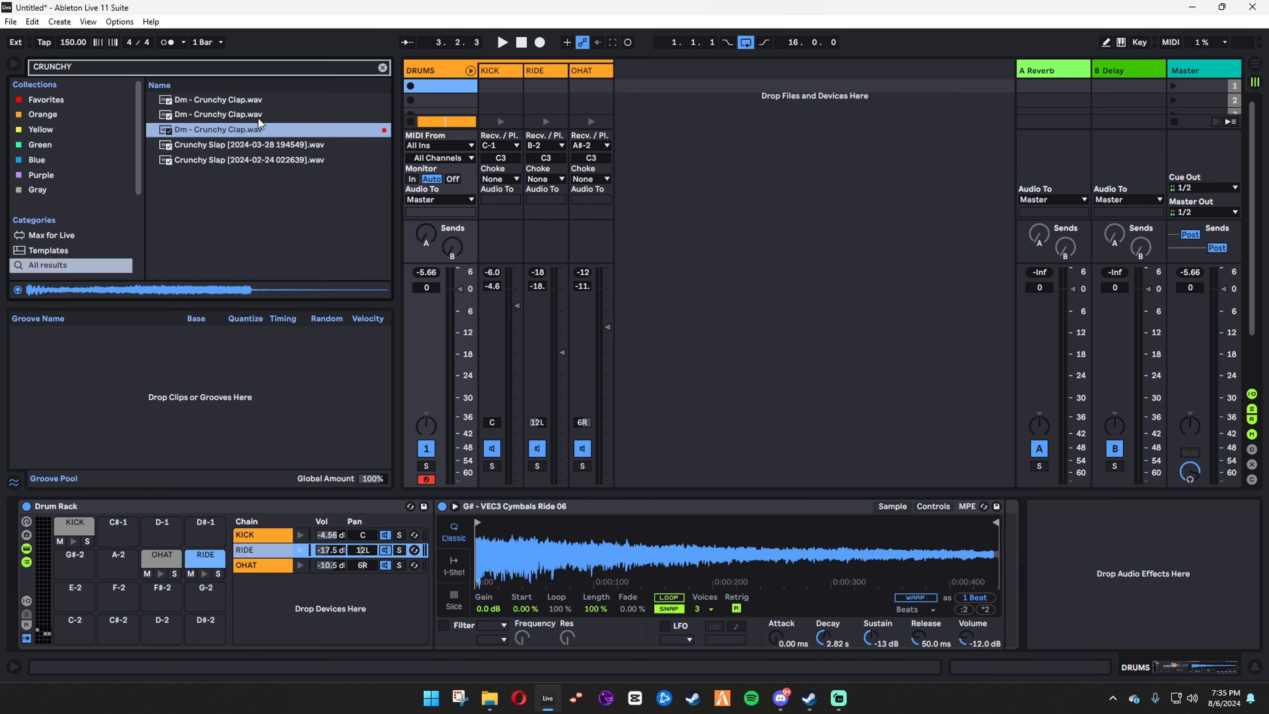
drag(257, 118, 123, 563)
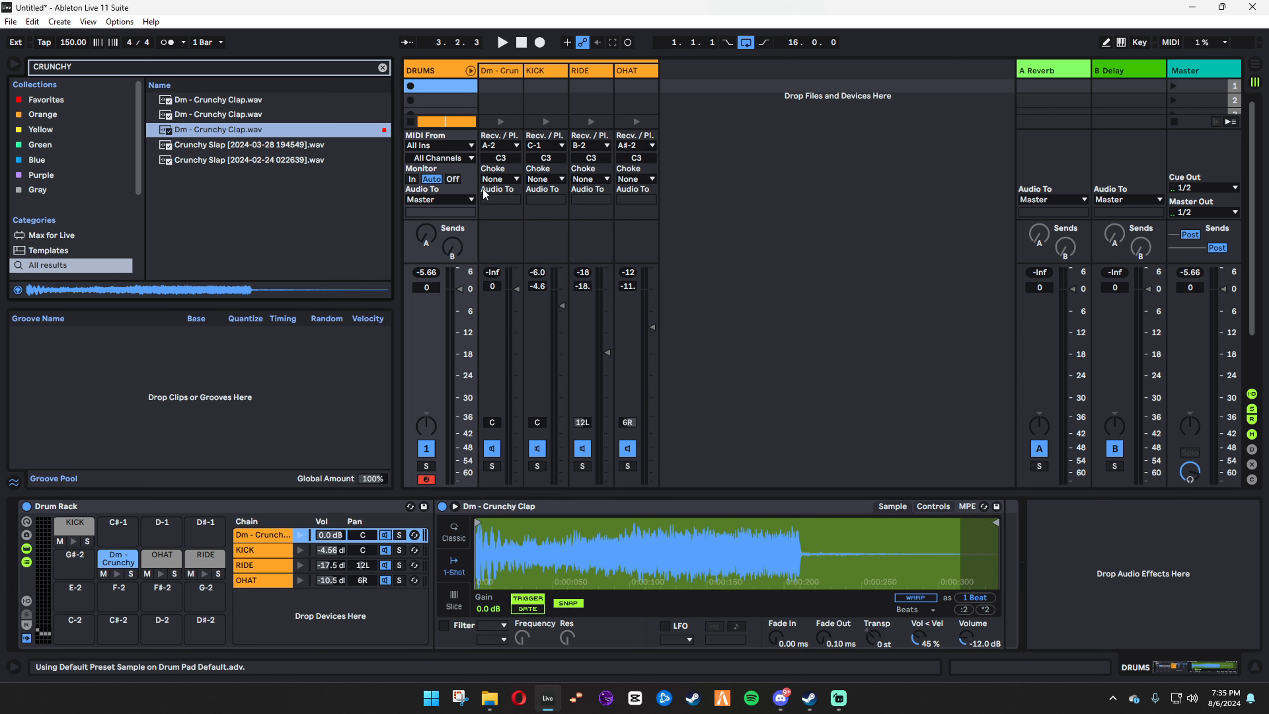
Rename the new clap chain CLAP and move it below OHAT in the Drum Rack
click(471, 70)
click(471, 70)
key(ctrl+r)
text(CLAP)
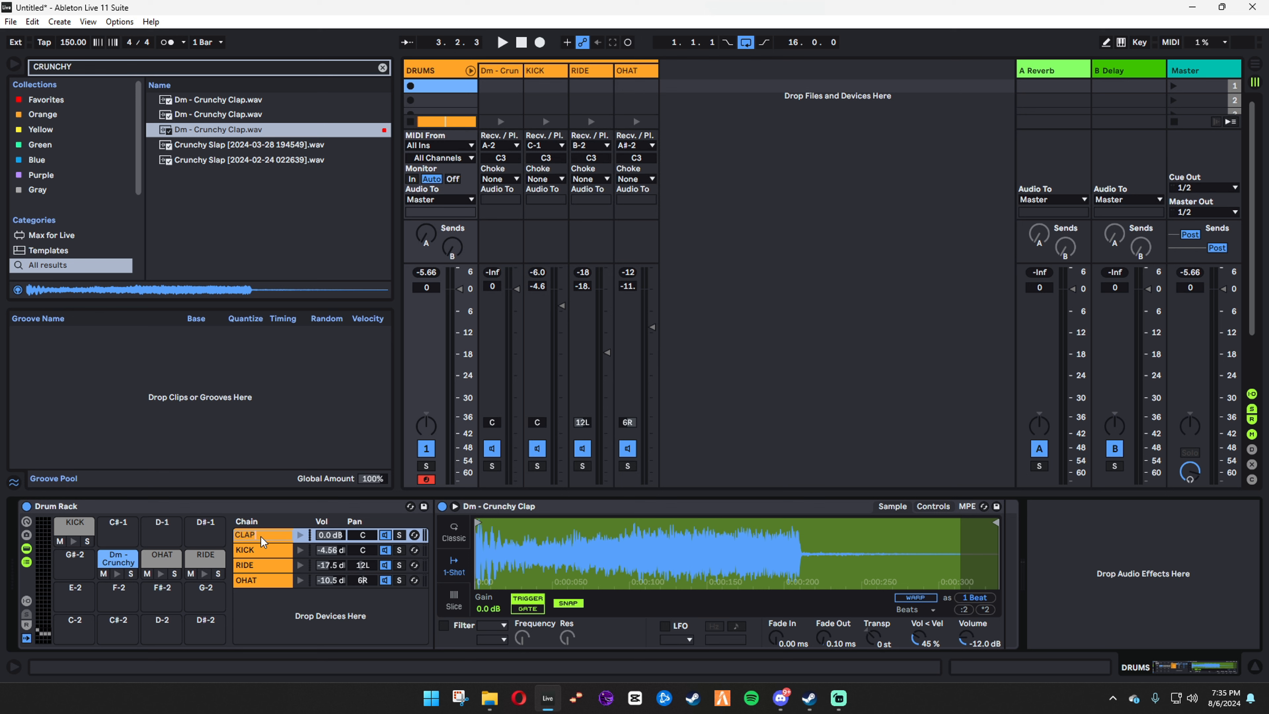
key(Return)
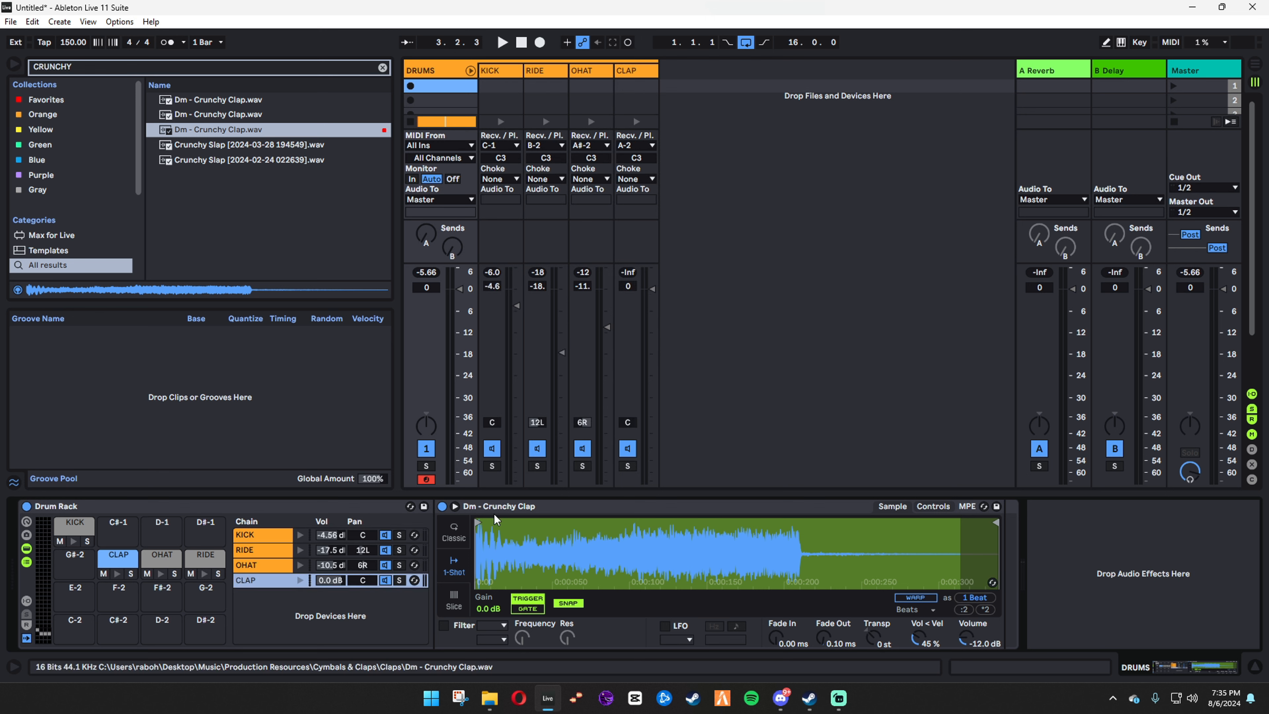
Switch the clap's sampler to Classic mode and shape its envelope with about 3.67 s decay and 50.0 ms release
click(454, 534)
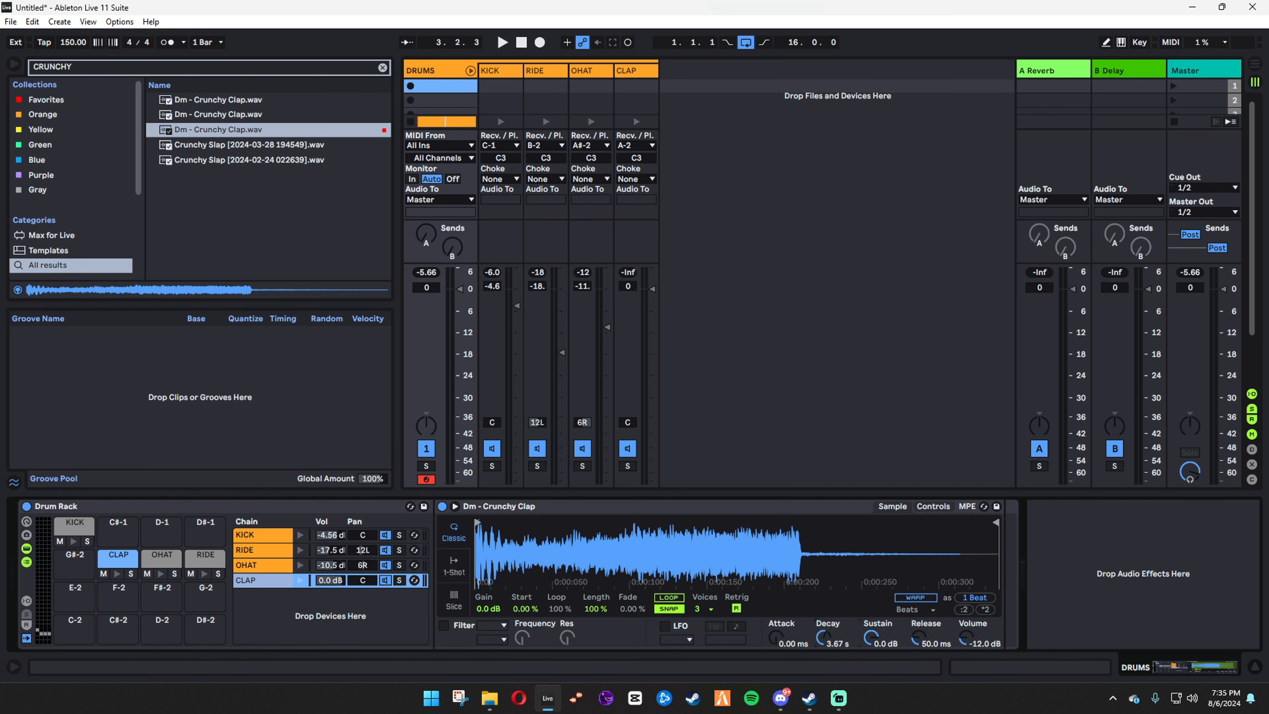
drag(861, 651, 861, 680)
Open the DRUMS clip and copy bar 1's kick notes on beats 2 and 4 onto the CLAP row
key(Tab)
double_click(653, 124)
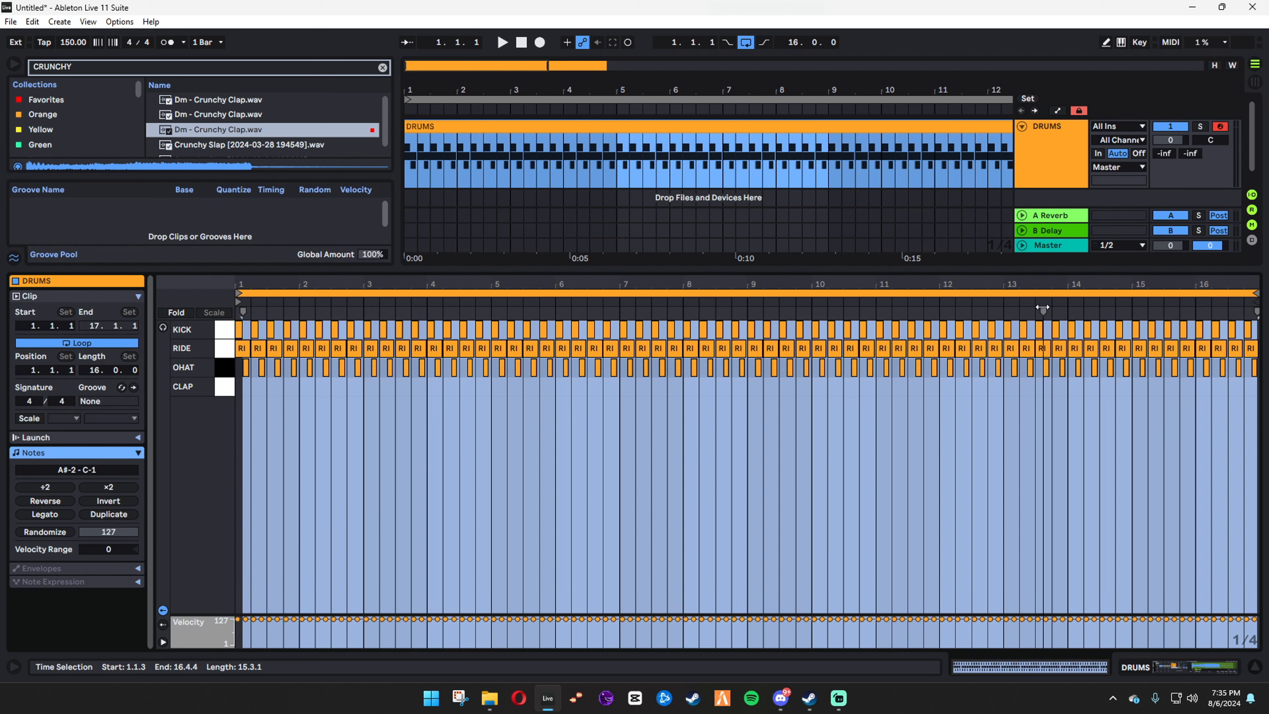
drag(274, 286, 309, 454)
click(306, 425)
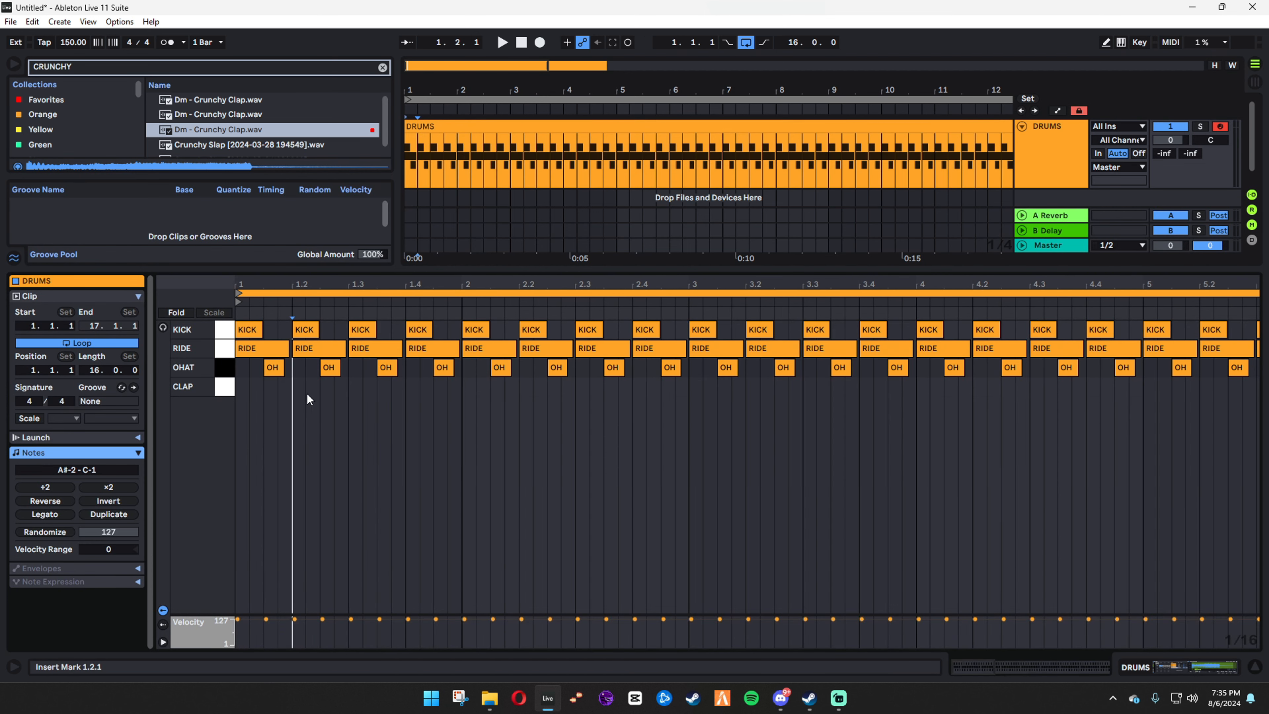
drag(307, 331, 250, 397)
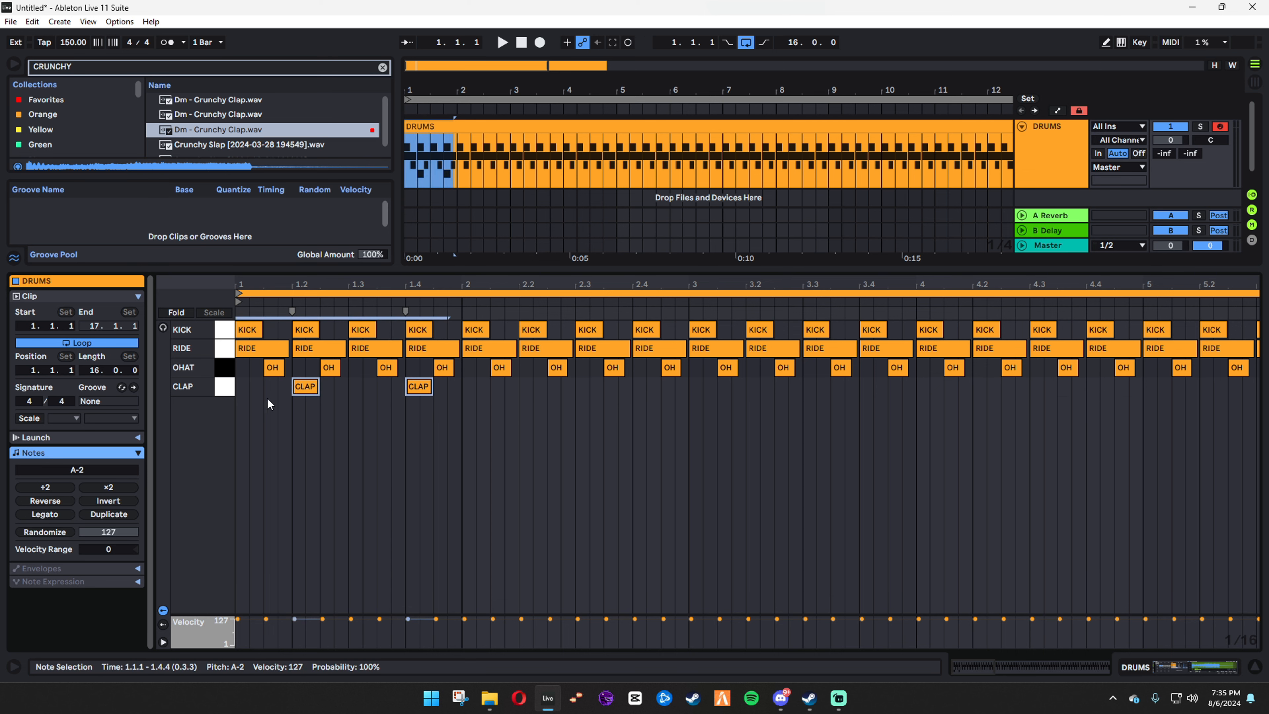
Try to duplicate the two selected clap notes through the 16-bar DRUMS clip and play the loop
key(ctrl+d)
drag(629, 278, 346, 279)
key(ctrl+d)
key(ctrl+d)
key(ctrl+d)
key(ctrl+d)
key(ctrl+d)
key(ctrl+d)
key(ctrl+d)
key(ctrl+d)
key(ctrl+d)
key(ctrl+d)
key(ctrl+d)
key(ctrl+d)
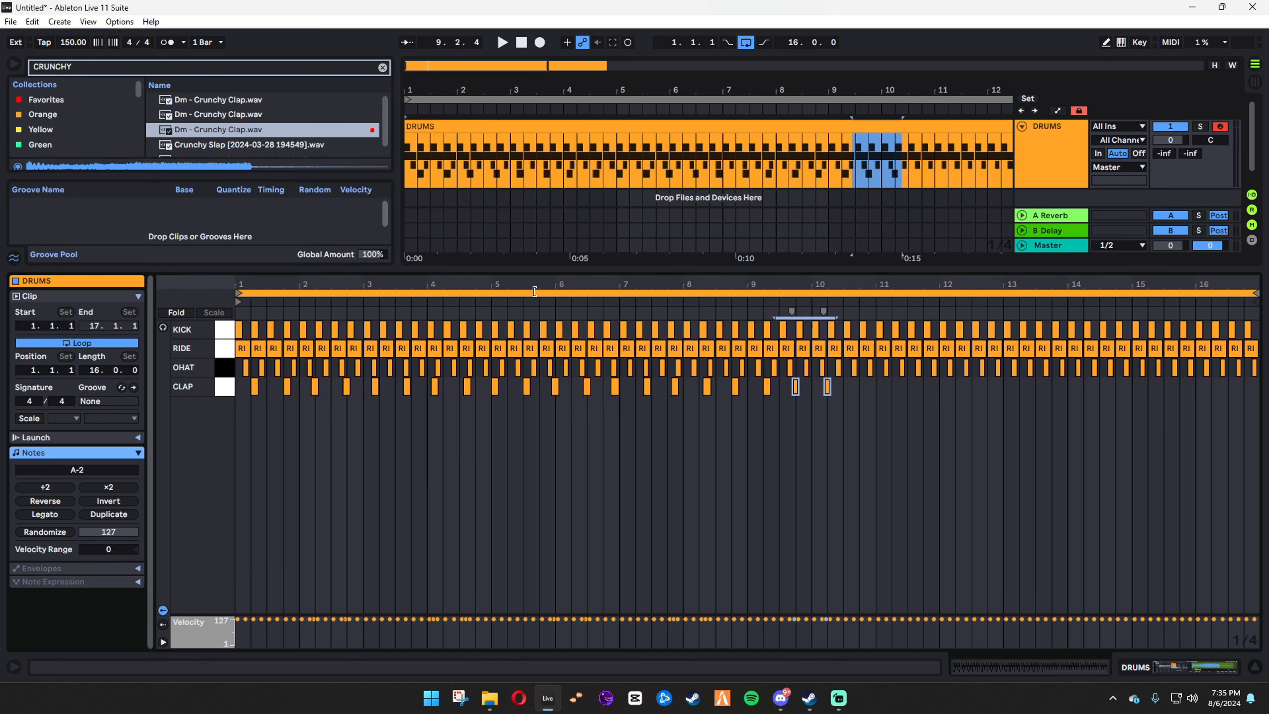
key(ctrl+d)
key(ctrl+d)
key(space)
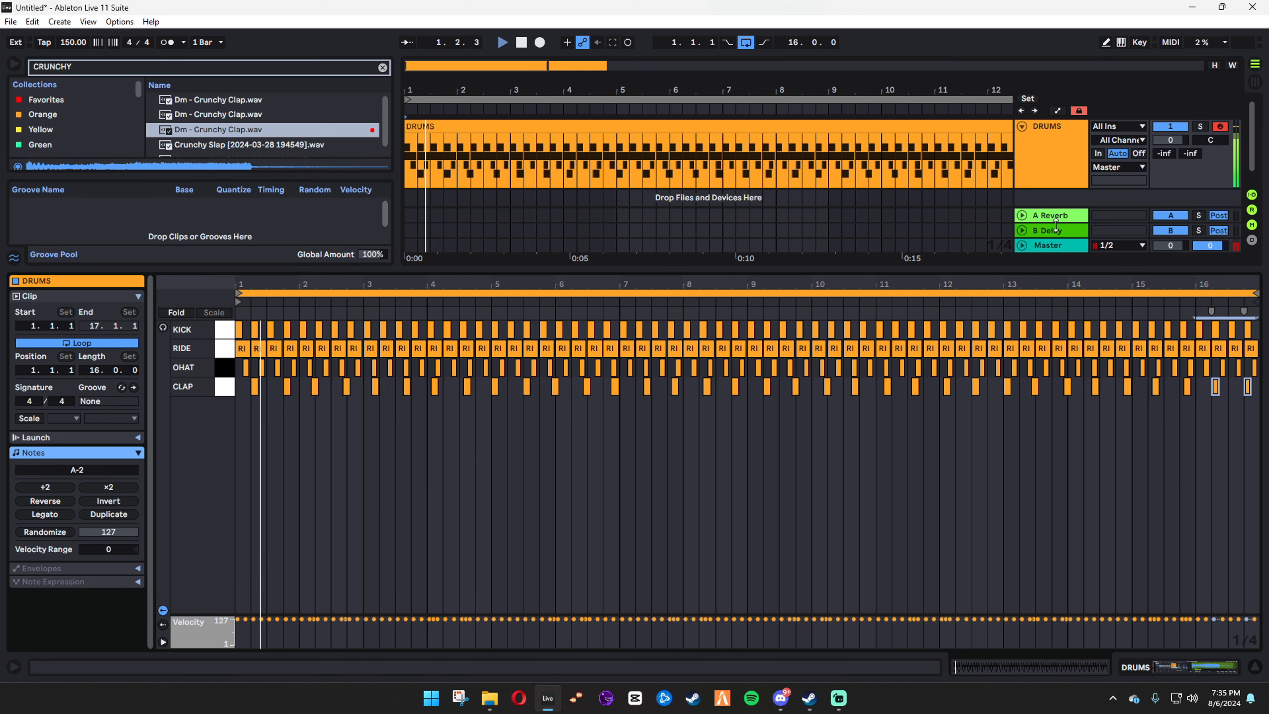
Undo the clap duplications until only bar 1's two clap notes remain
key(Tab)
drag(600, 271, 624, 117)
key(Tab)
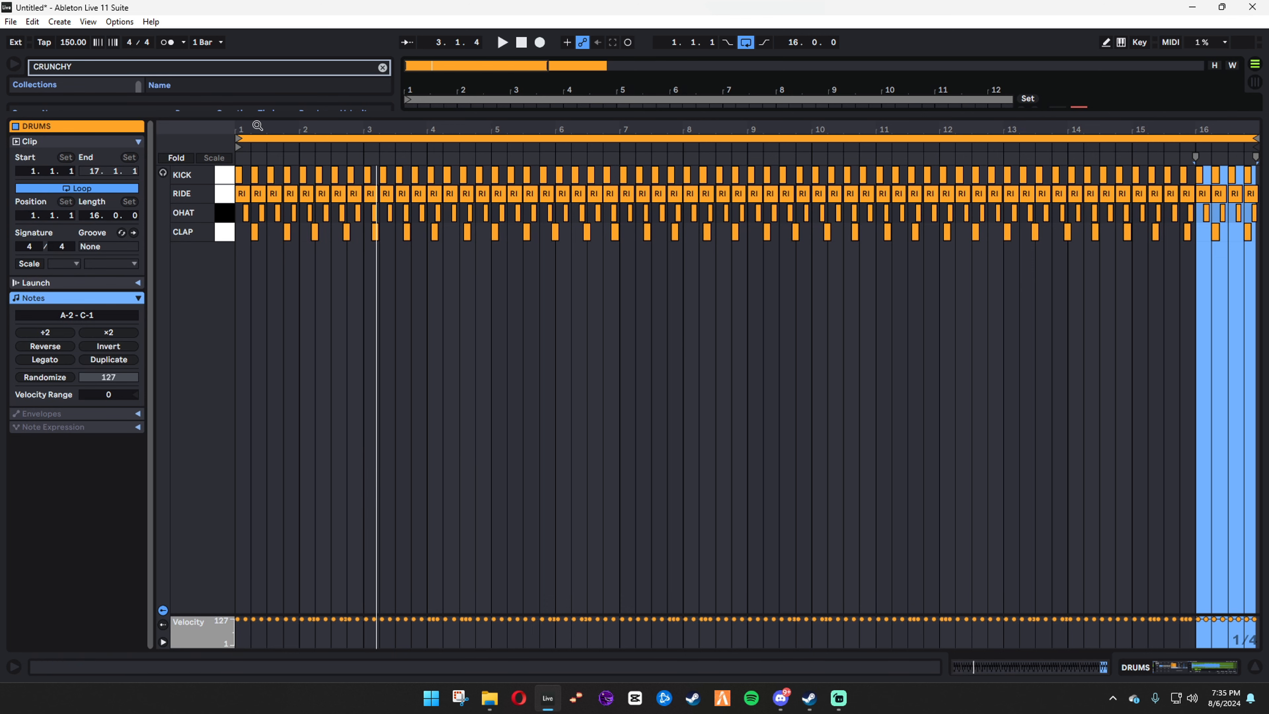
drag(254, 126, 523, 218)
drag(479, 127, 455, 100)
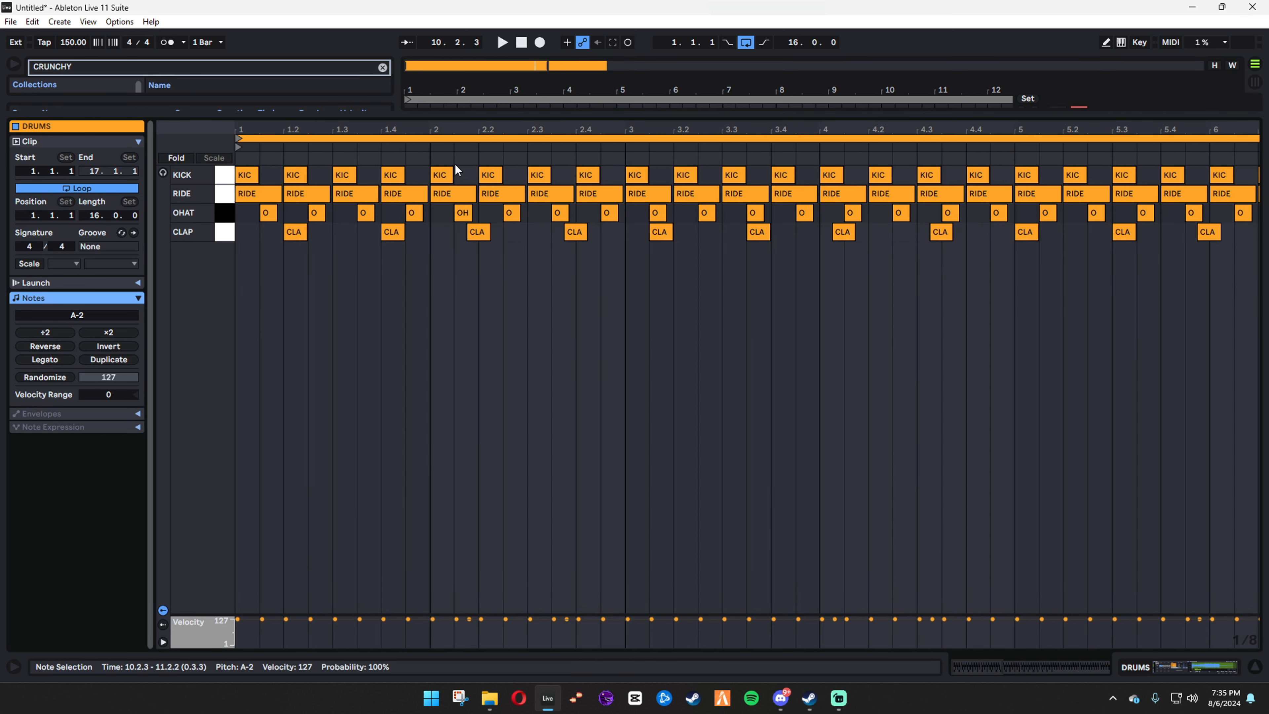
key(ctrl+z)
key(ctrl+z)
key(ctrl+z)
key(ctrl+z)
key(ctrl+z)
key(ctrl+z)
key(ctrl+z)
key(ctrl+z)
key(ctrl+z)
key(ctrl+z)
key(ctrl+z)
key(ctrl+z)
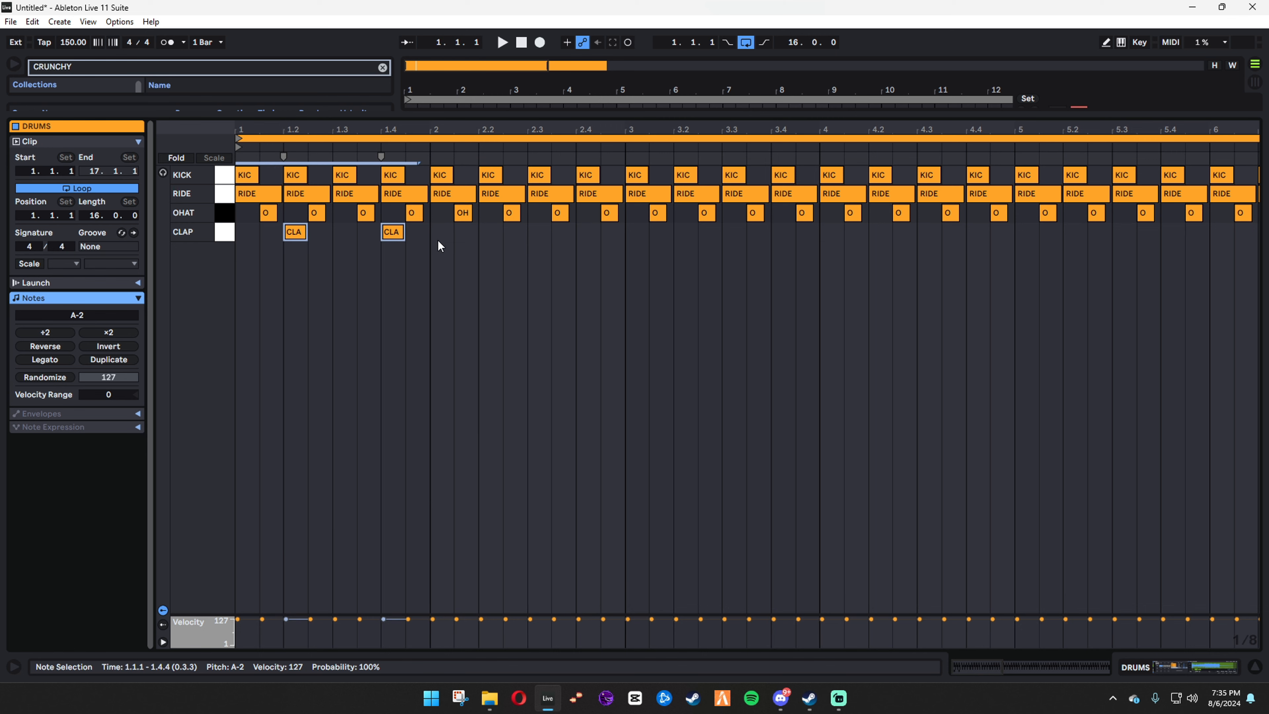
Select the full first bar of the CLAP row and duplicate it bar by bar through bar 16
drag(411, 228, 231, 242)
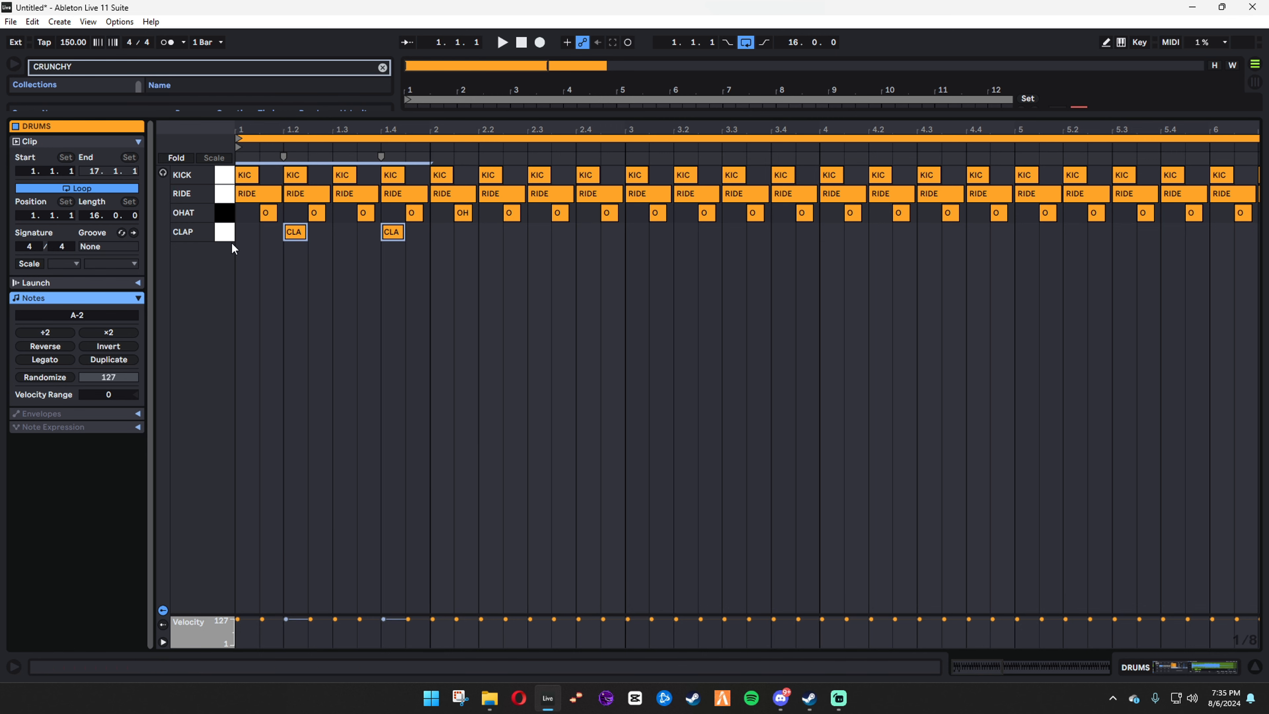
key(ctrl+d)
key(ctrl+d)
key(ctrl+d)
key(ctrl+d)
key(ctrl+d)
key(ctrl+d)
key(ctrl+d)
key(ctrl+d)
key(ctrl+d)
key(ctrl+d)
key(ctrl+d)
key(ctrl+d)
key(ctrl+d)
key(ctrl+d)
key(ctrl+d)
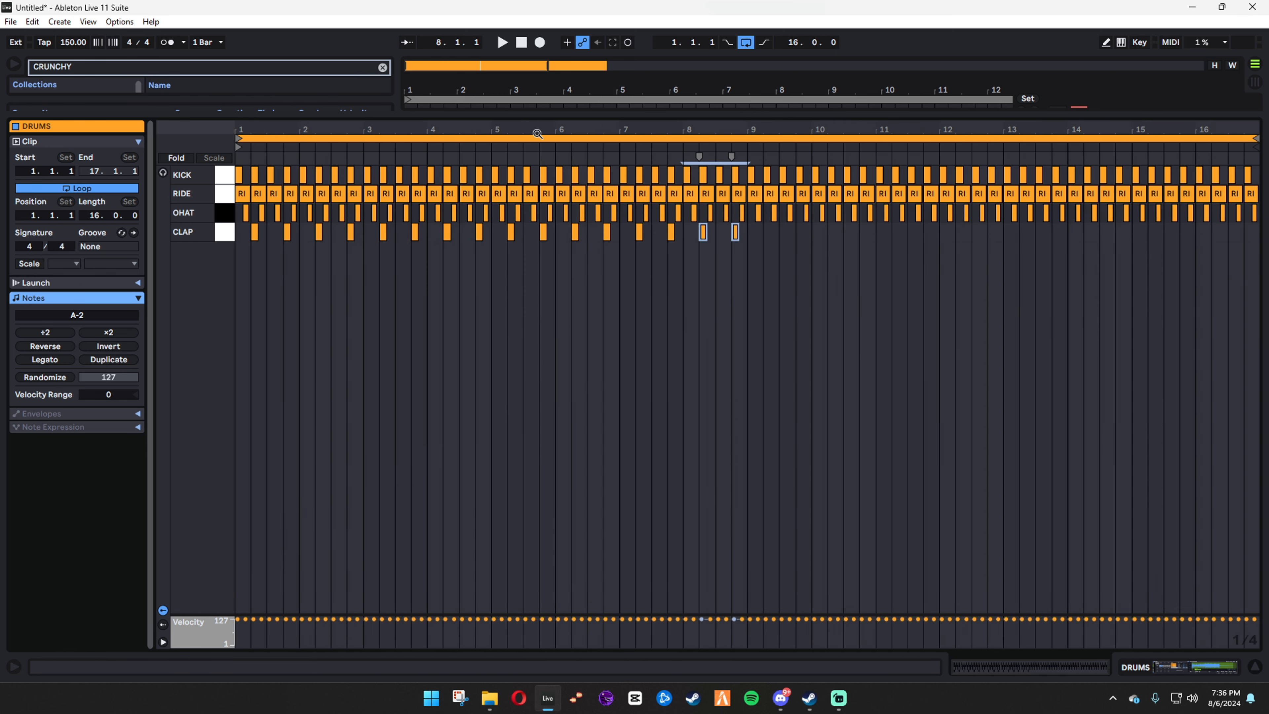
In the Session mixer, lower the OHAT chain's volume to about -12 dB and centre its pan, auditioning the loop
key(space)
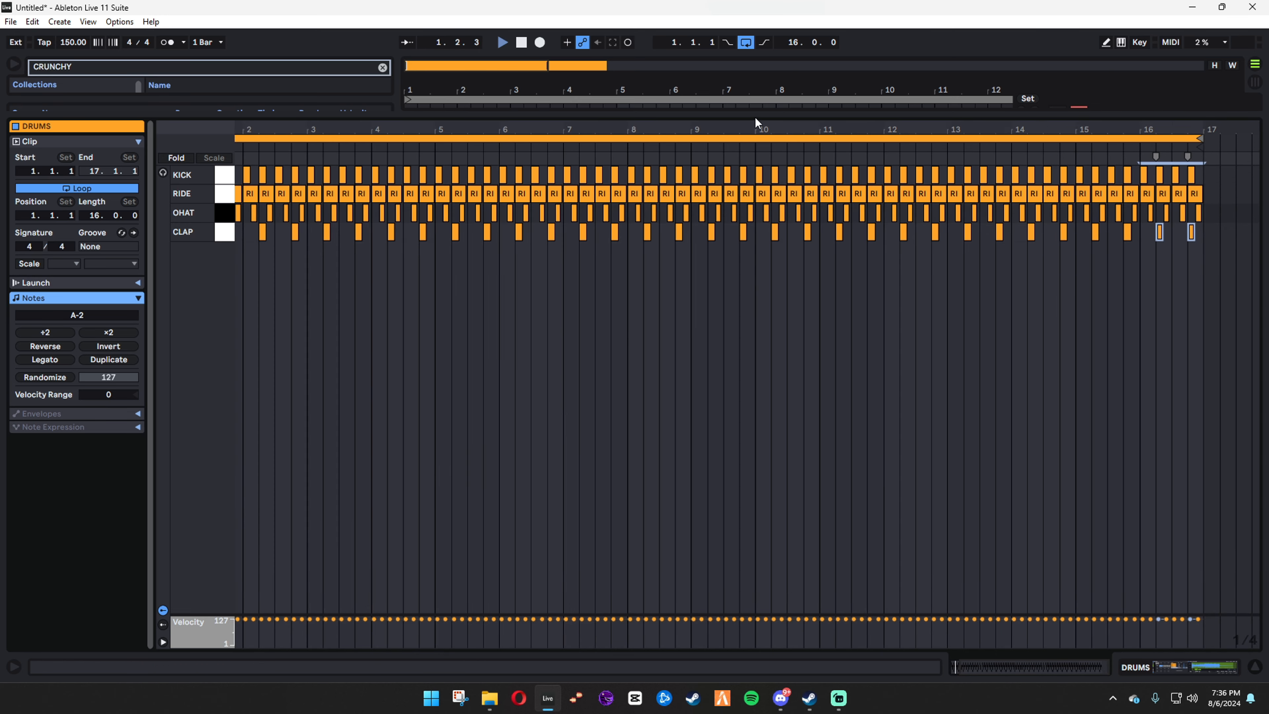
drag(754, 116, 719, 430)
key(Tab)
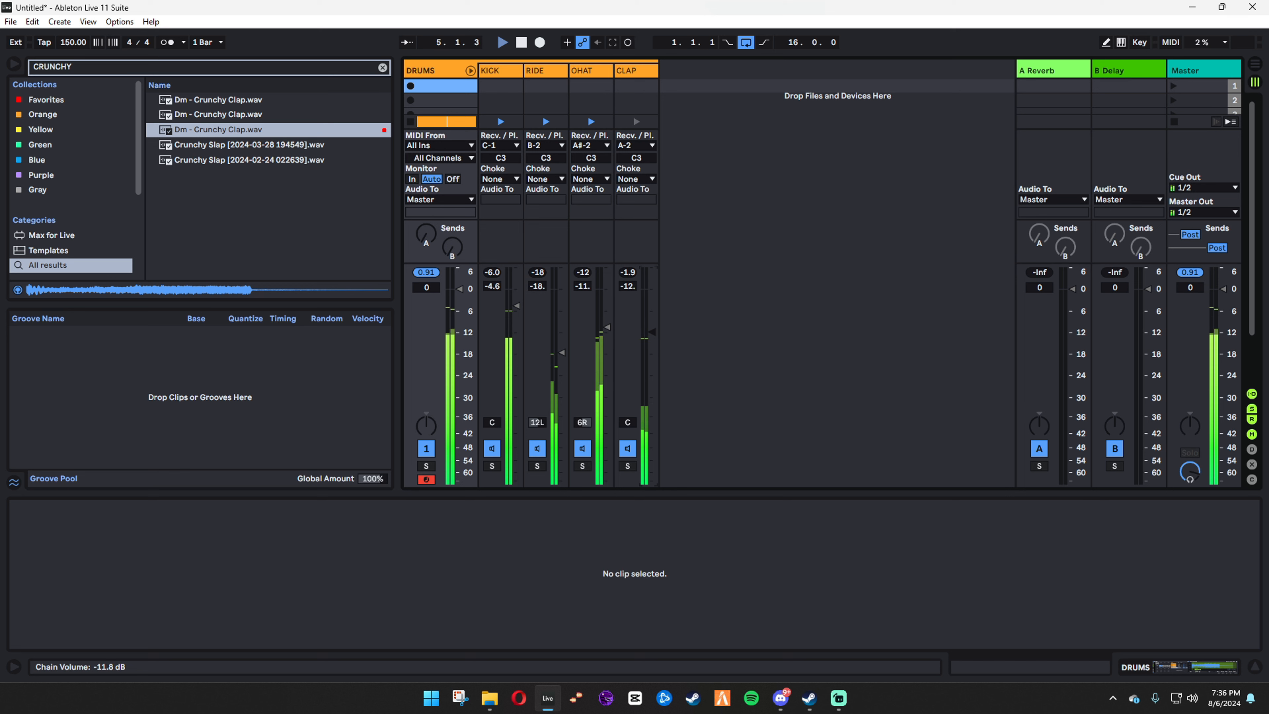
drag(608, 327, 608, 332)
key(space)
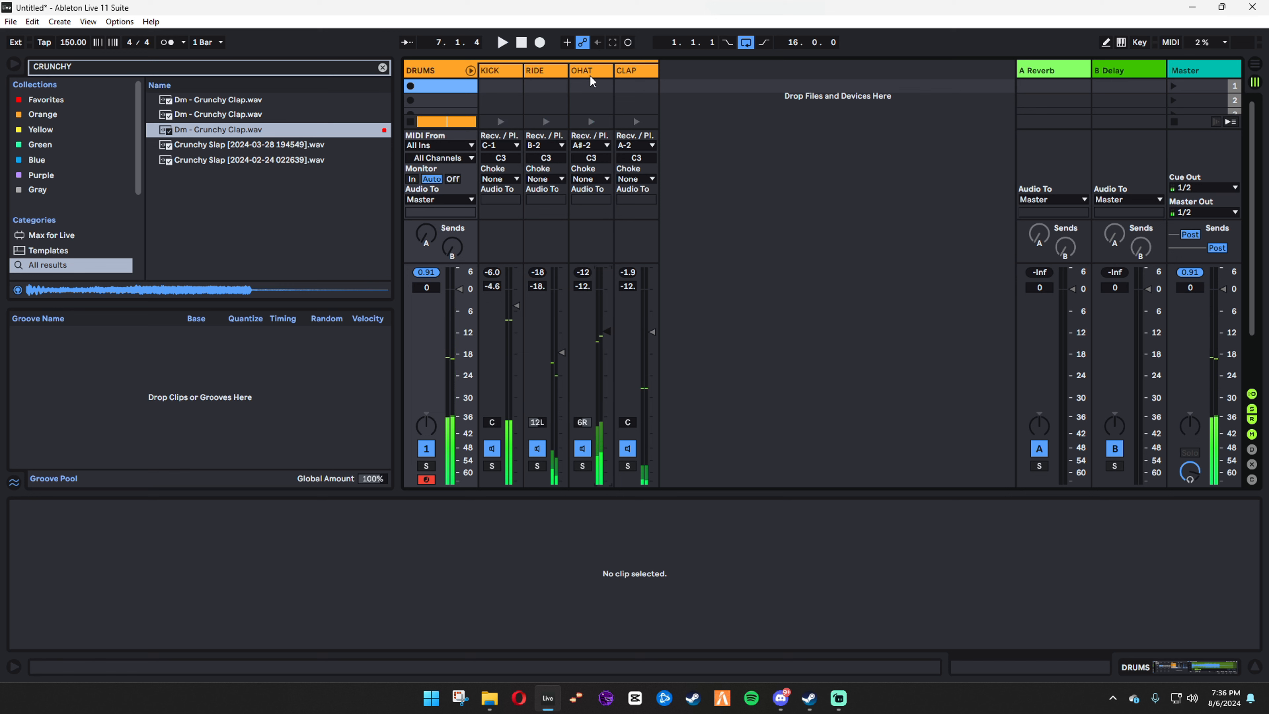
click(552, 70)
click(583, 74)
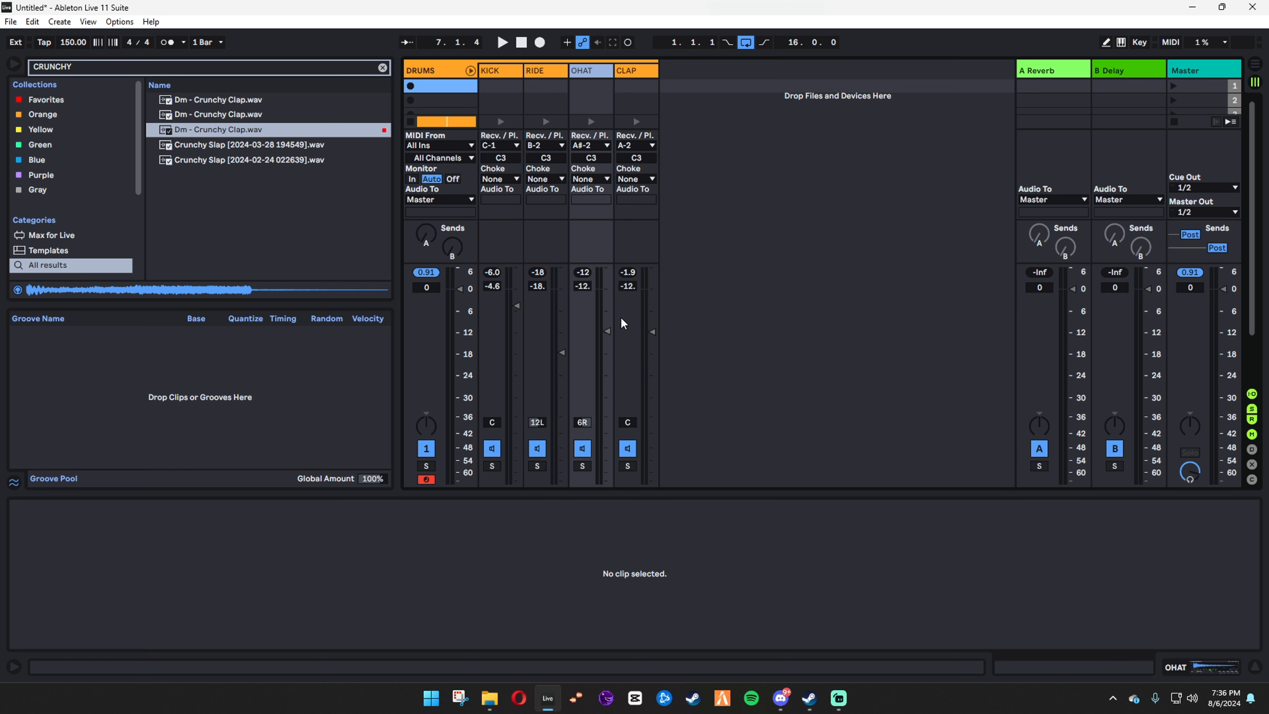
double_click(584, 421)
key(space)
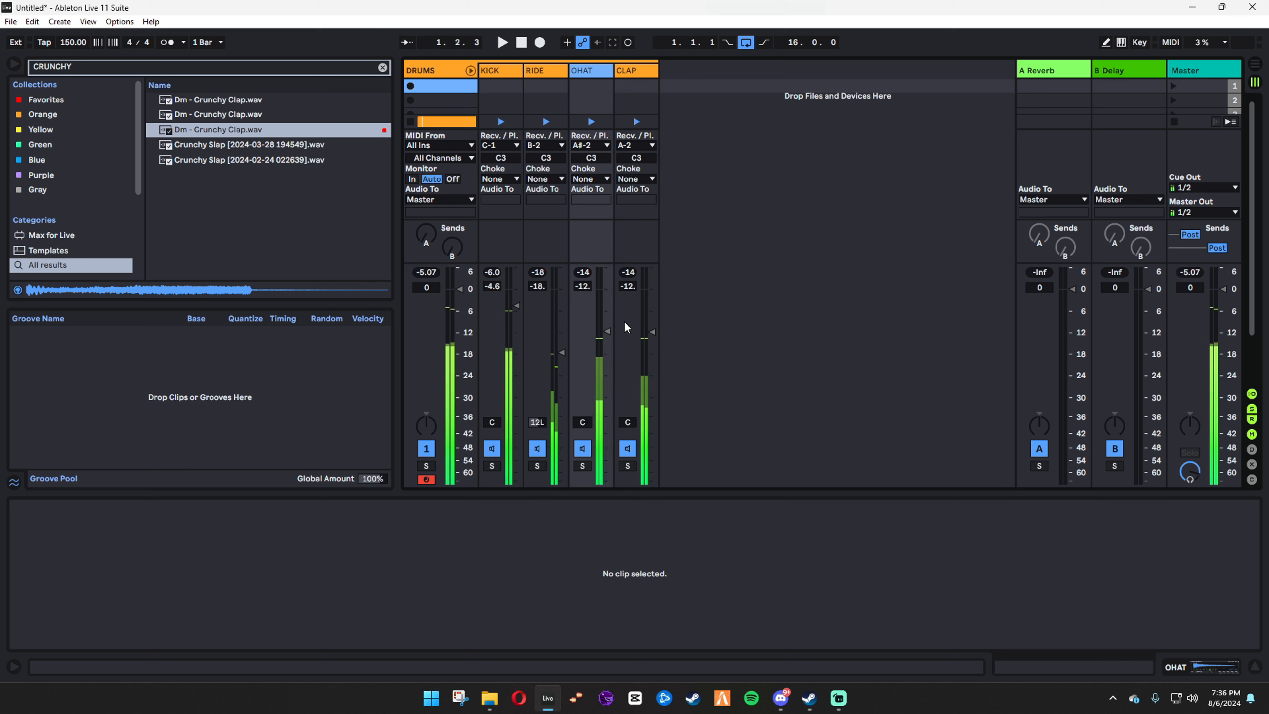
key(space)
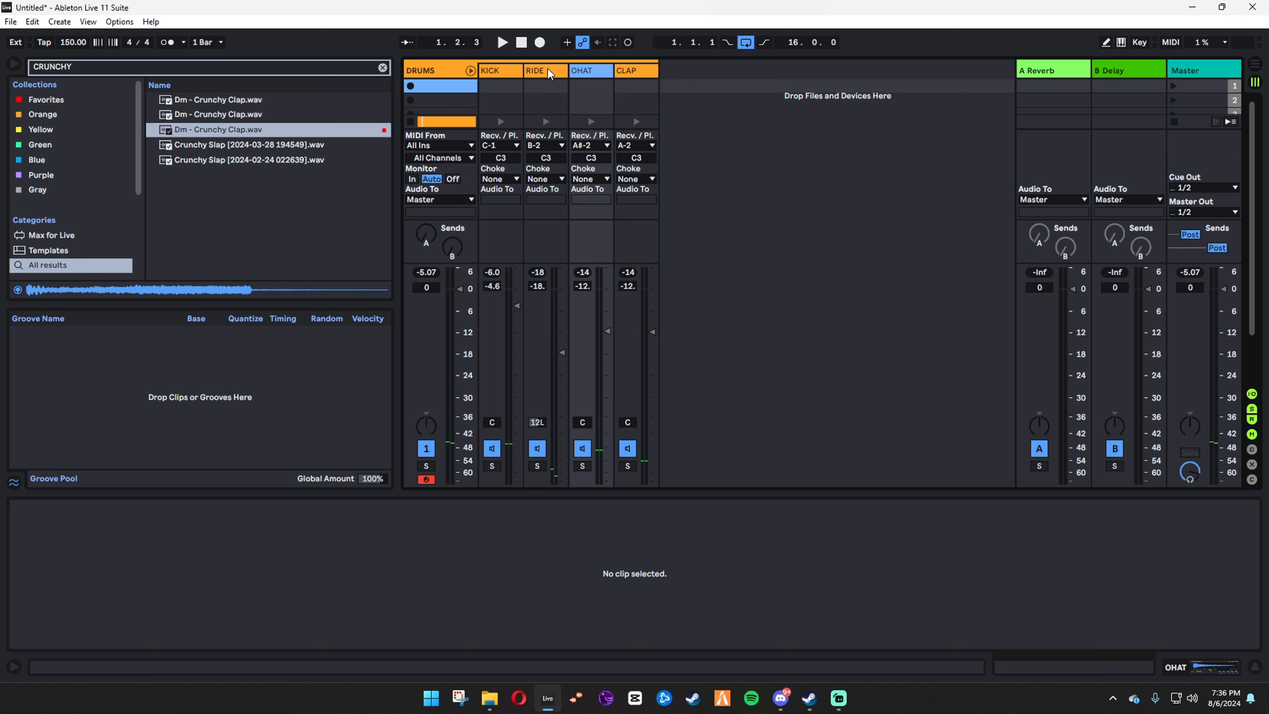
Pan the CLAP chain to 12R and try the RIDE chain at about -16.4 dB during playback
click(549, 73)
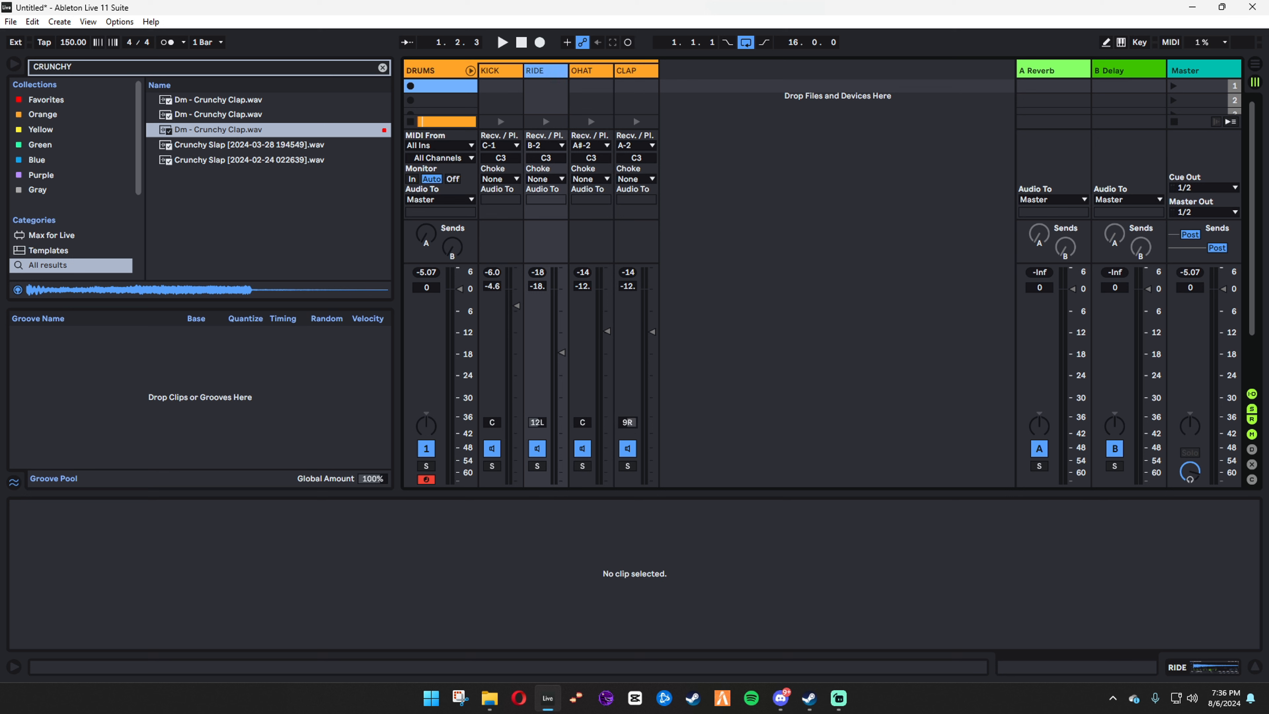
drag(627, 422, 628, 420)
key(space)
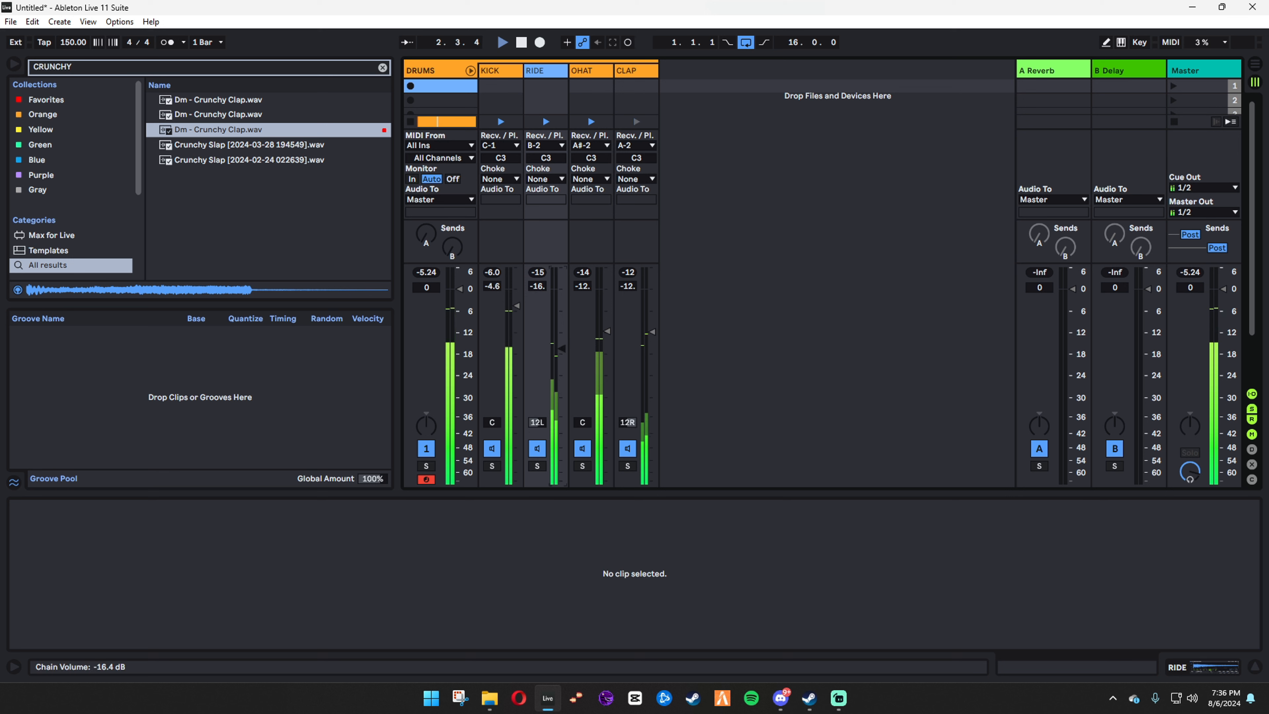
key(space)
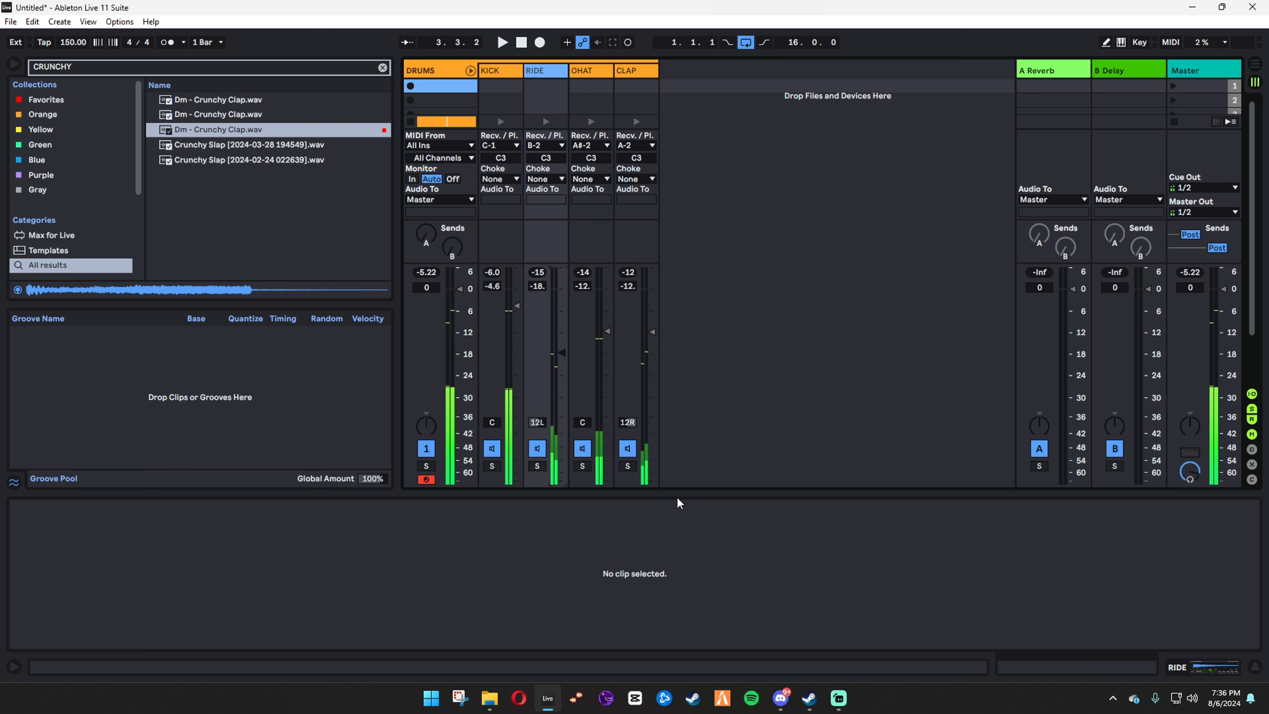
Undo the recent chain volume and pan changes for RIDE, CLAP and OHAT while auditioning the loop
key(space)
key(ctrl+z)
key(ctrl+z)
key(ctrl+z)
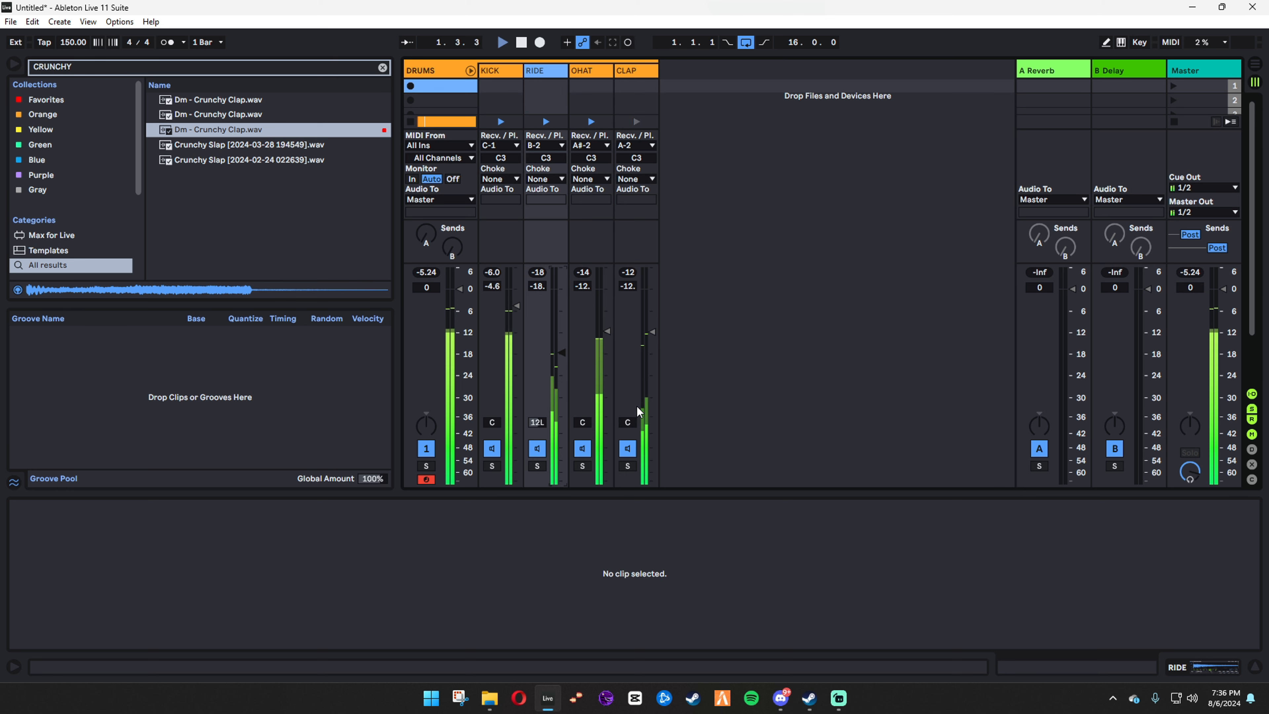
key(space)
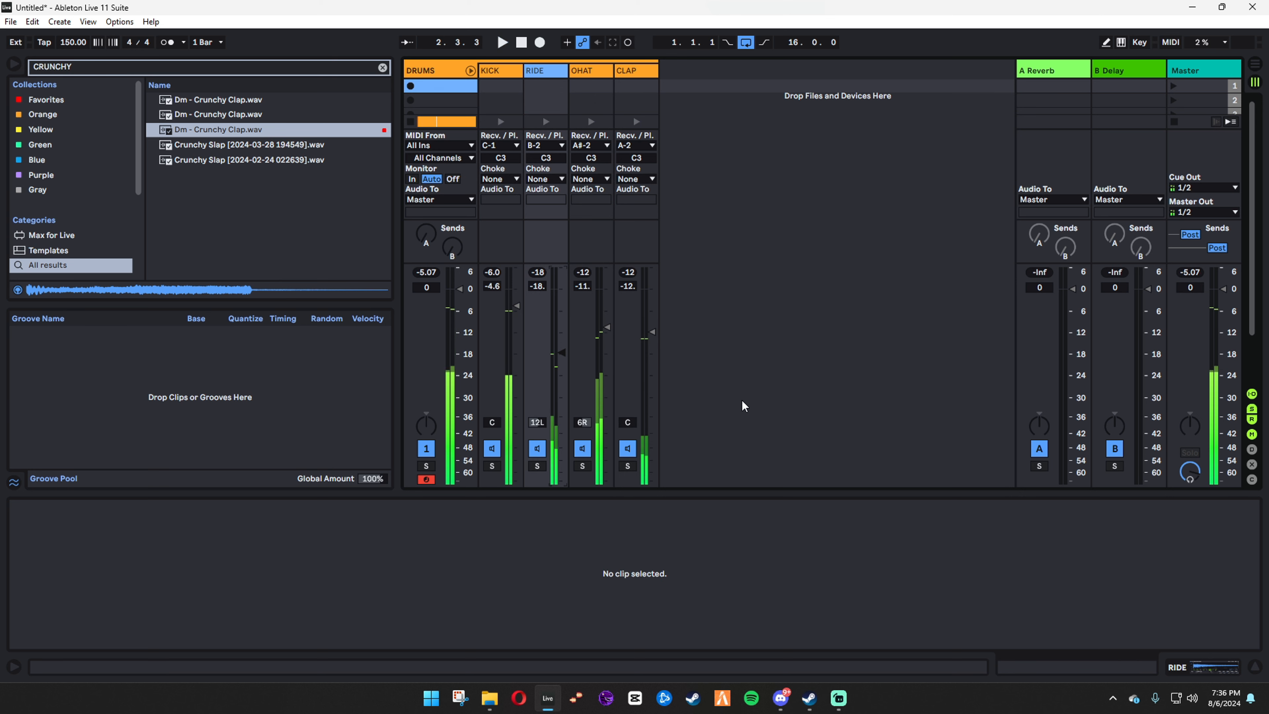
key(space)
key(space)
Search the browser for VEC CLOS and load VEC4 Closed HH 085 onto the Drum Rack's F#-2 and G-2 pads
click(470, 71)
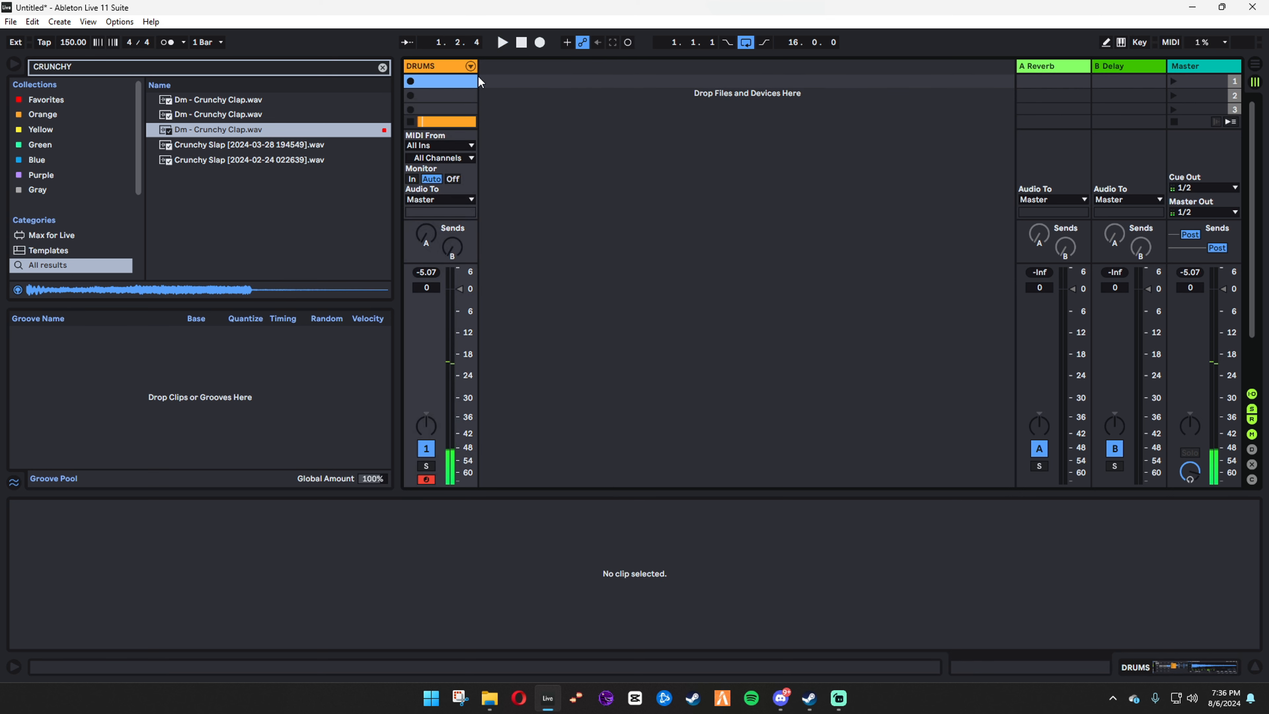
key(Tab)
double_click(1025, 164)
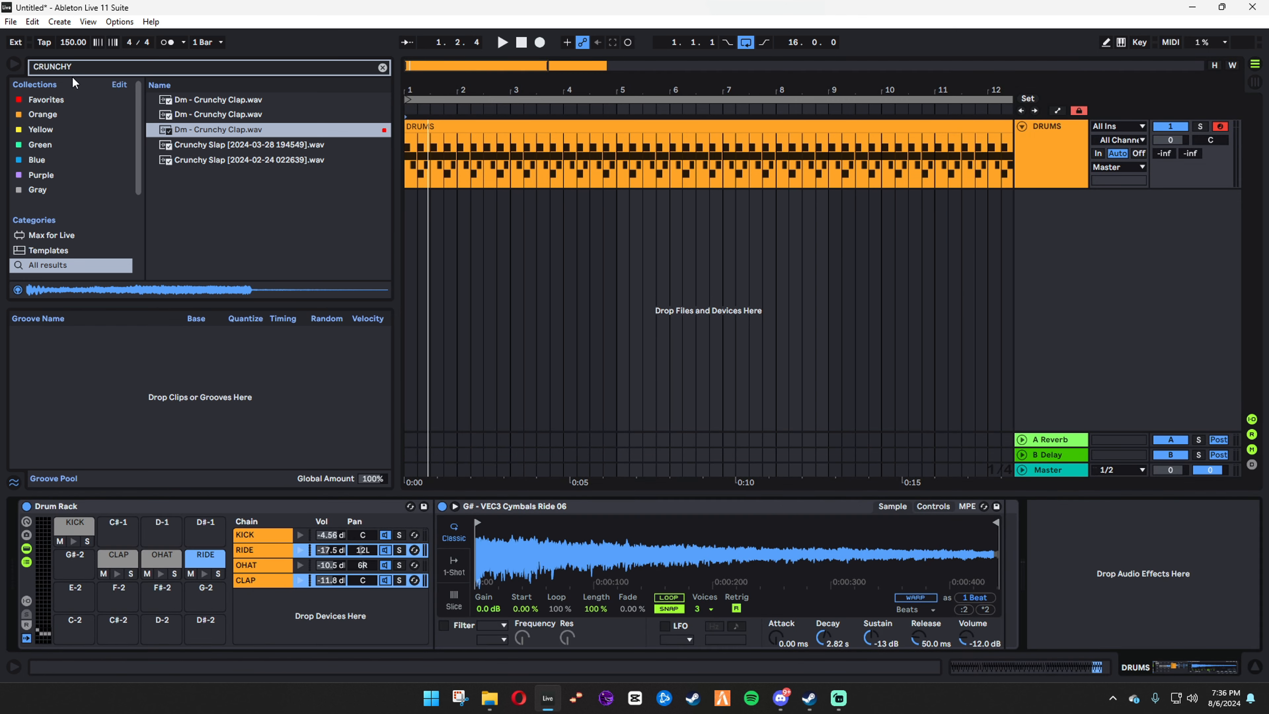
key(ctrl+f)
text(VEC CLOS)
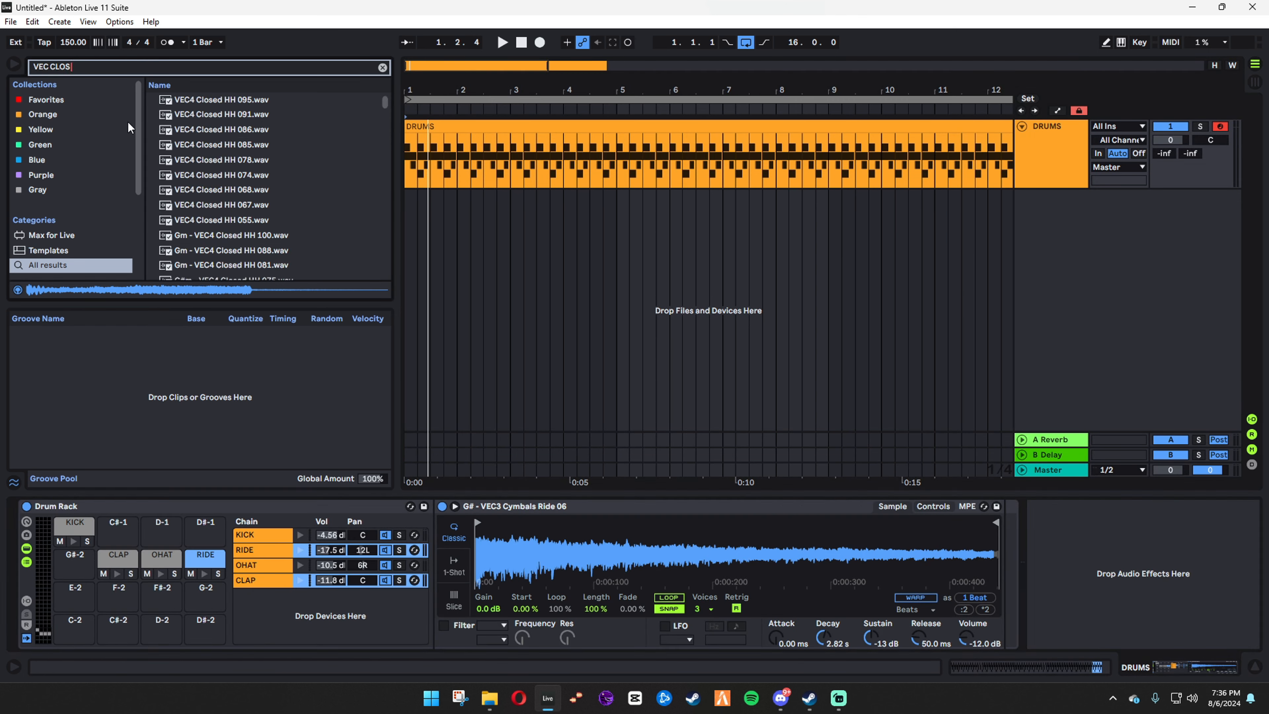
click(337, 159)
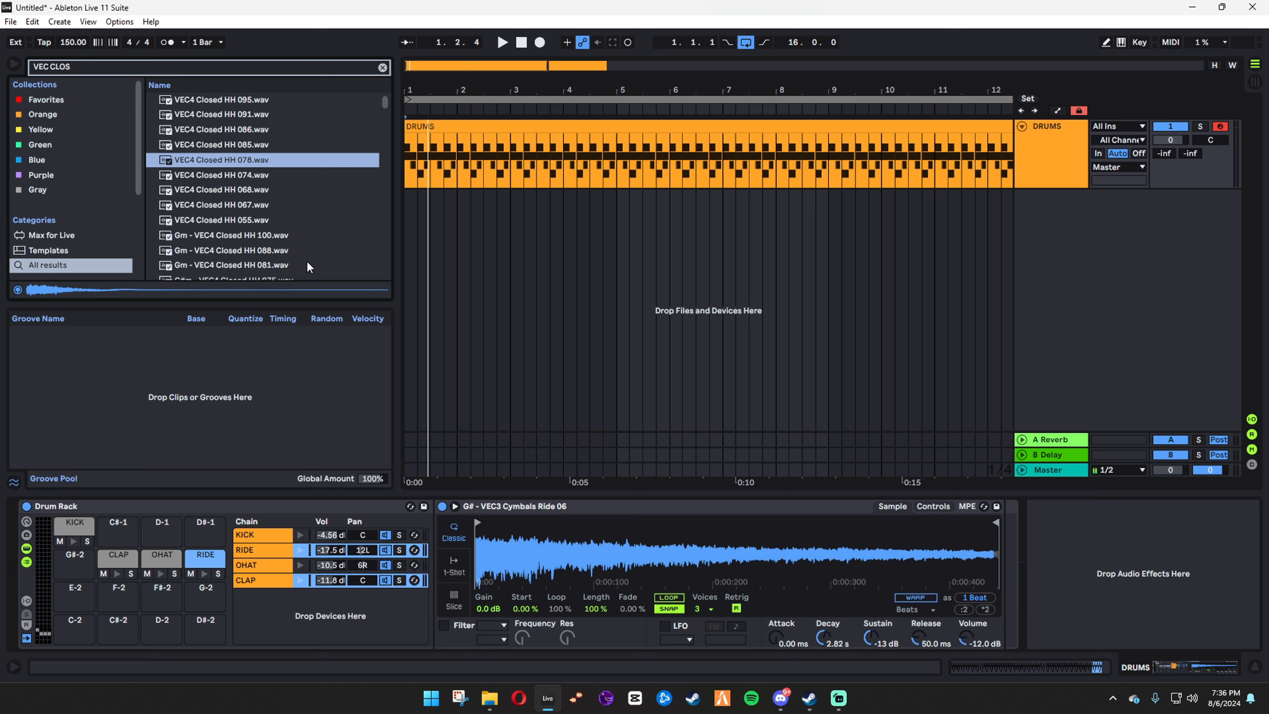
key(Up)
click(1058, 172)
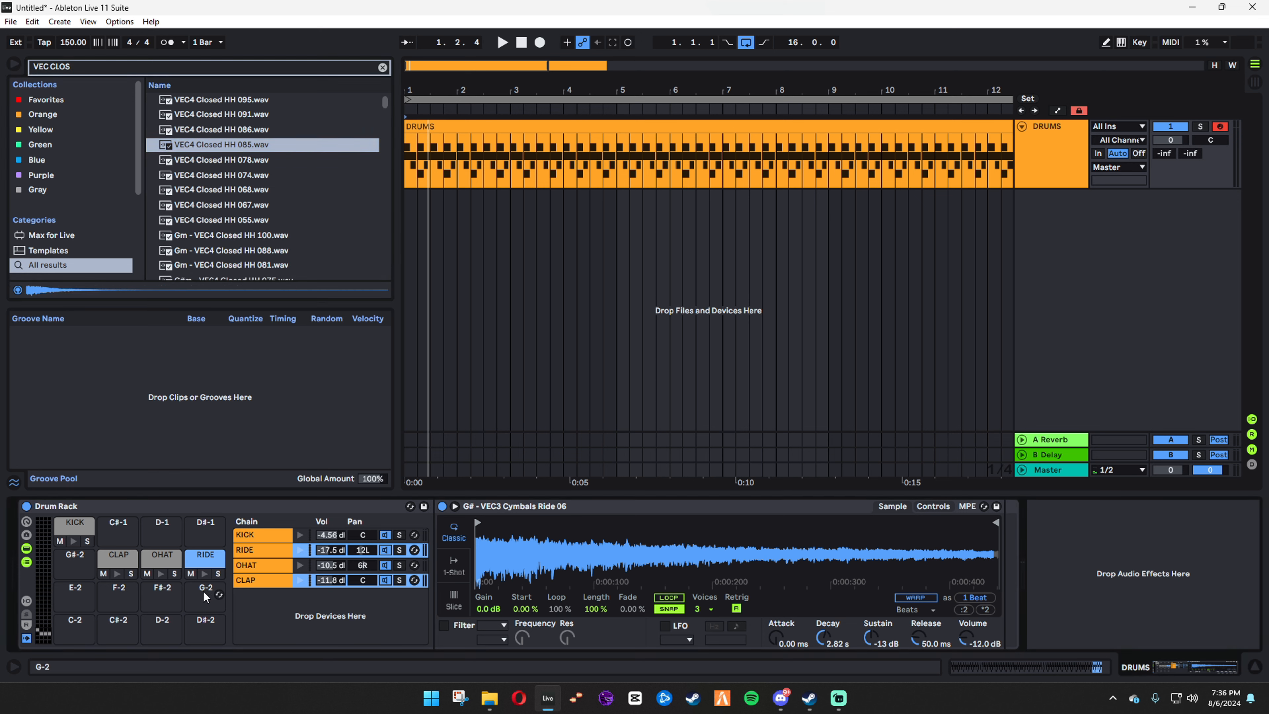
drag(212, 149, 156, 599)
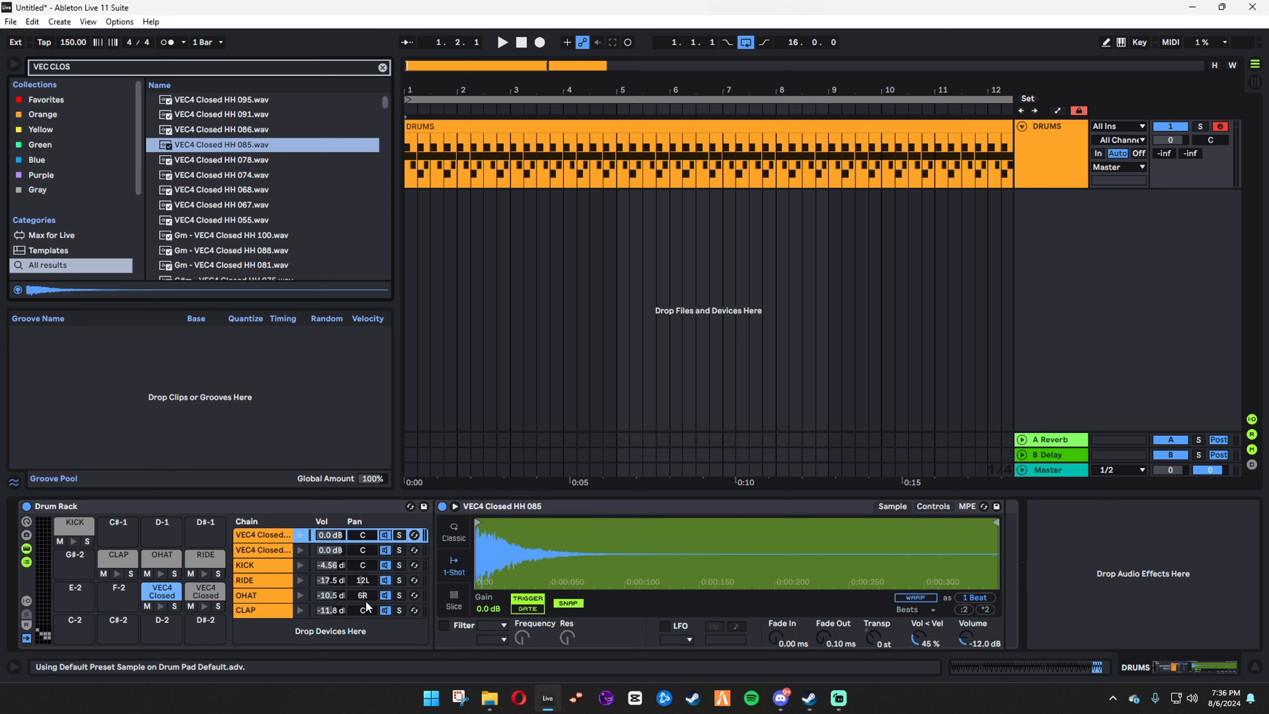
Move the two closed hi-hat chains below CLAP and rename them CHATL for F#-2 and CHATR for G-2
shift+click(258, 550)
drag(258, 550, 268, 632)
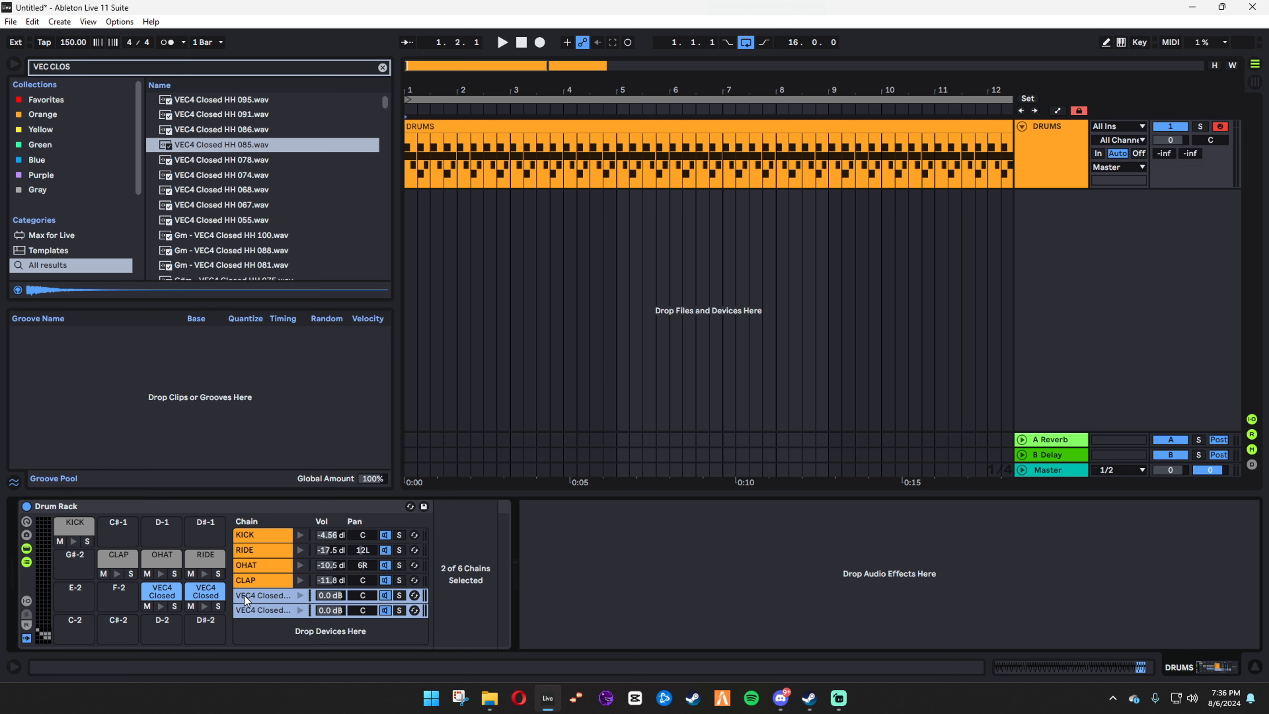
click(244, 595)
text(CHAT)
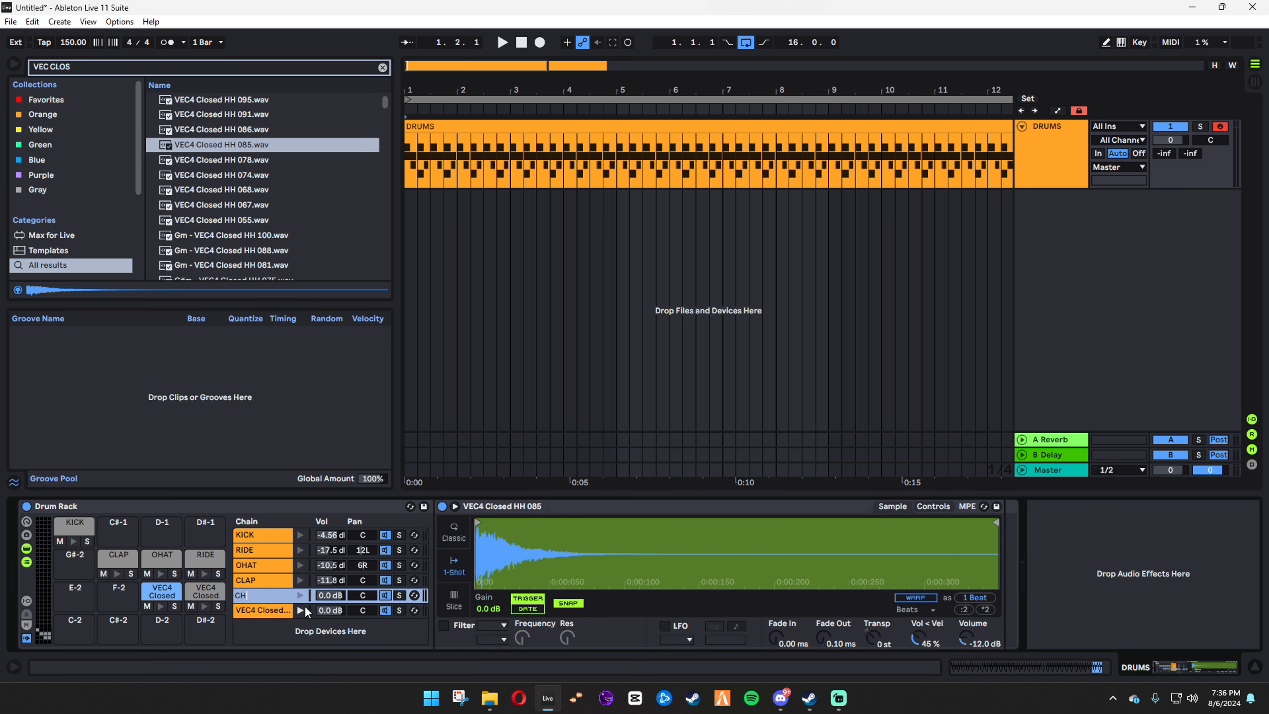
key(Return)
click(282, 607)
key(ctrl+r)
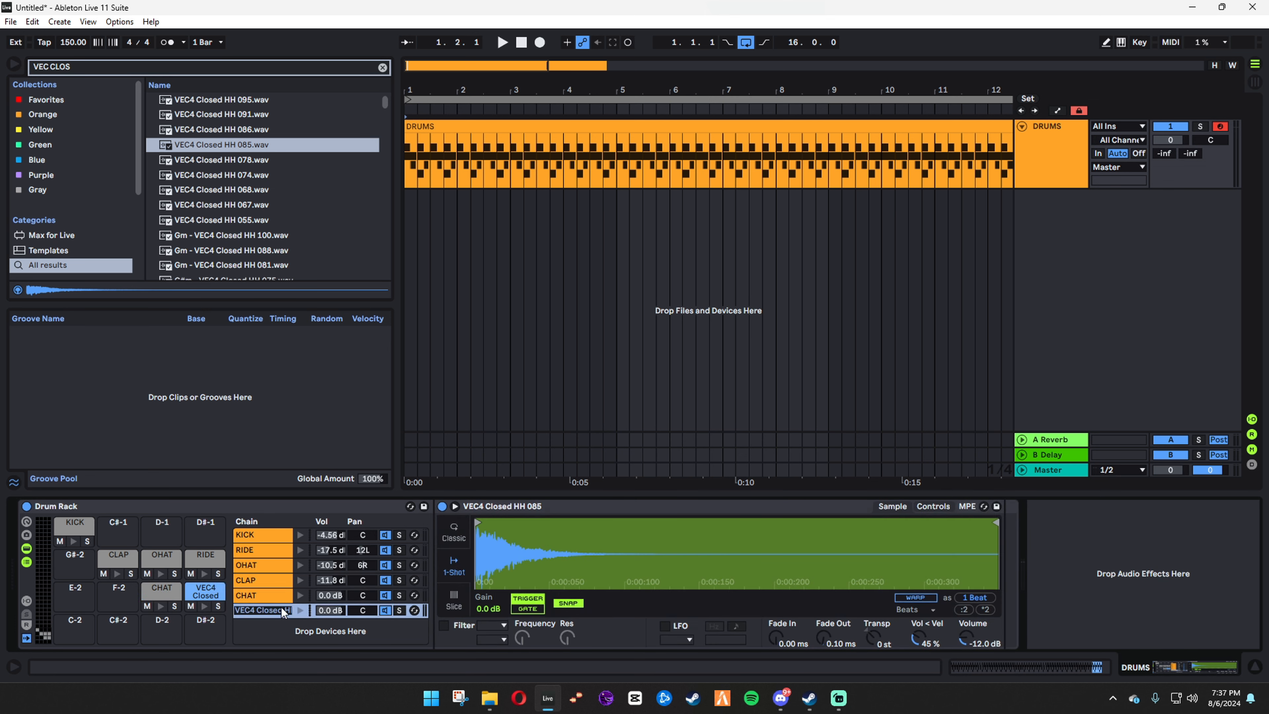
text(CHATR)
key(Return)
click(276, 594)
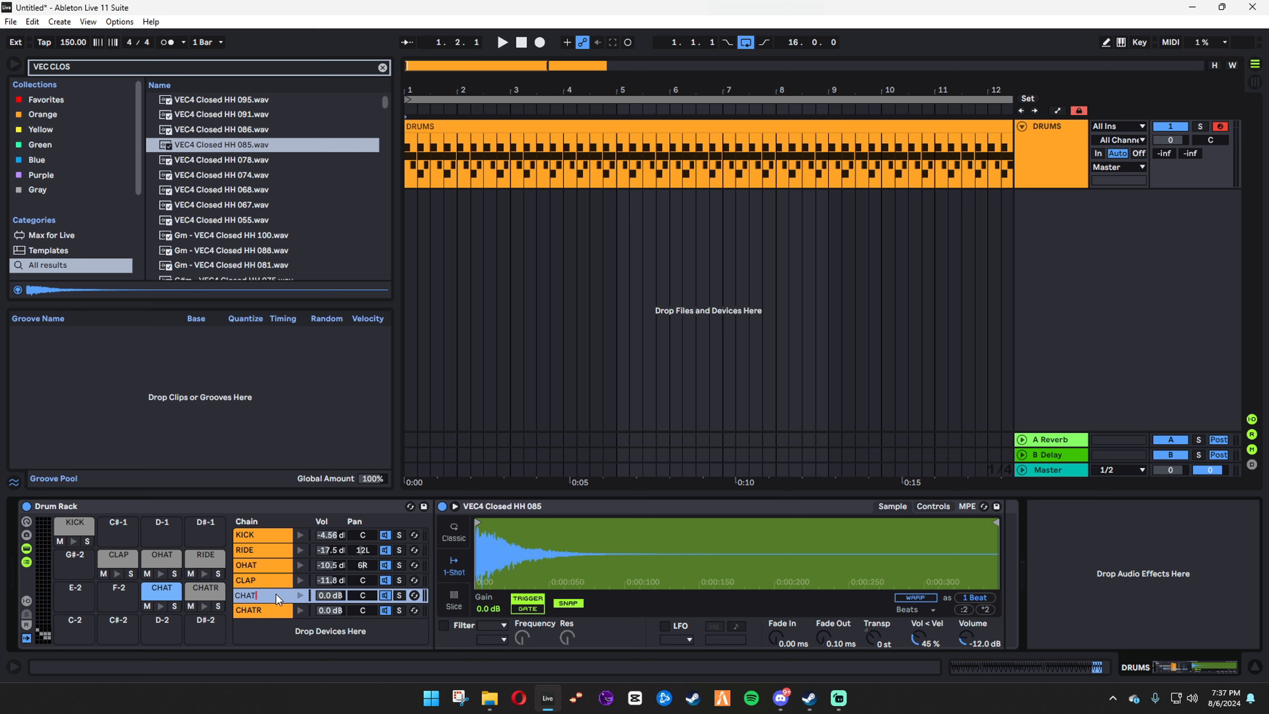
text(L)
key(Return)
Pan the CHATR chain to 12R and the CHATL chain to 12L
click(276, 610)
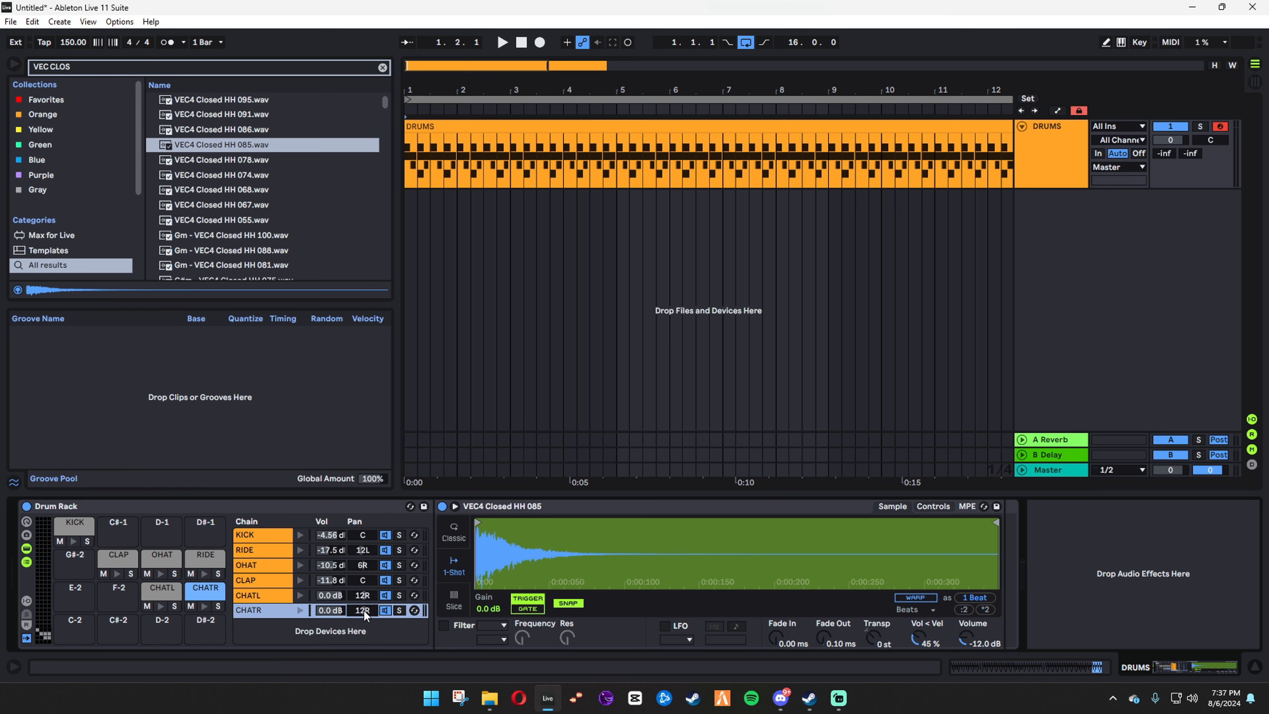
key(Tab)
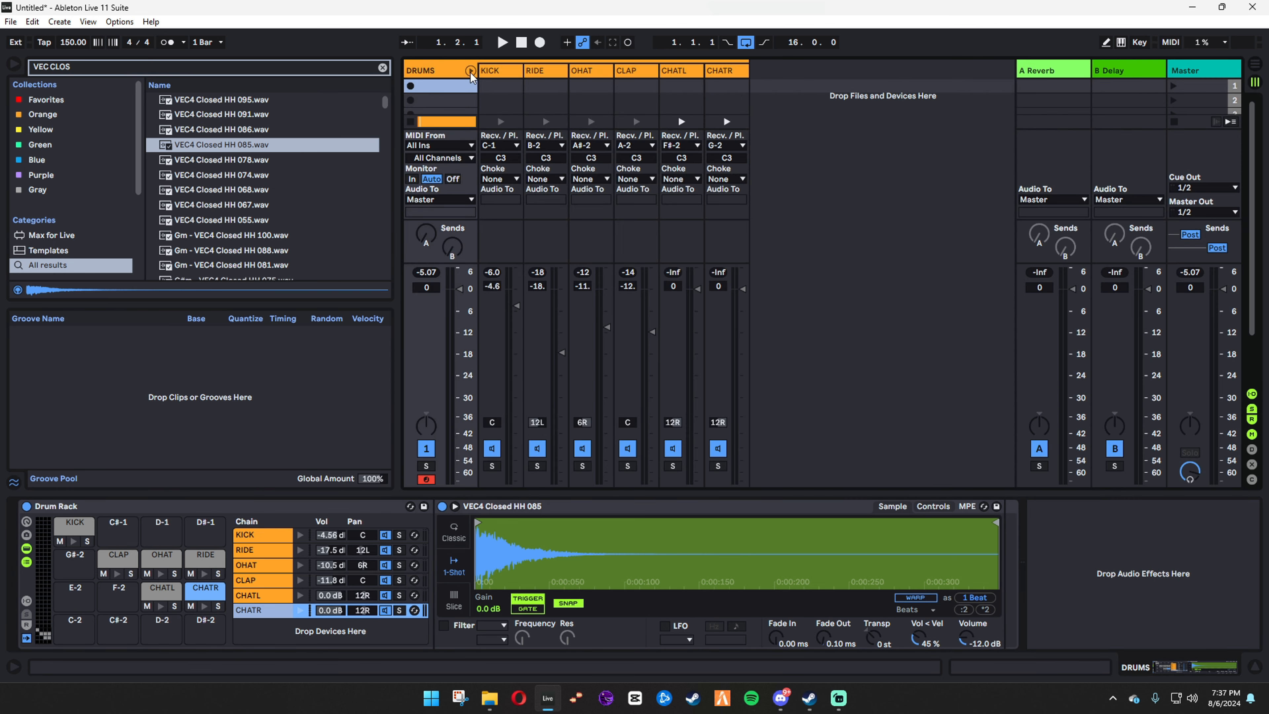
click(697, 73)
click(695, 62)
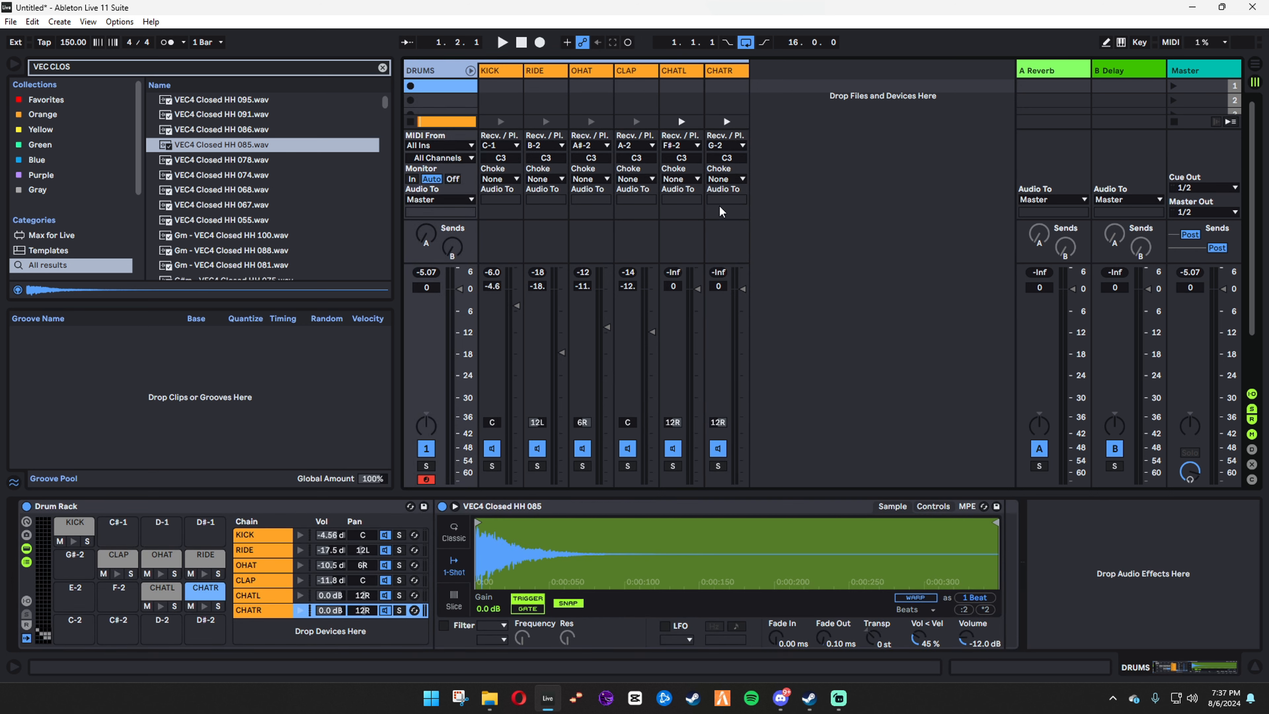
click(671, 422)
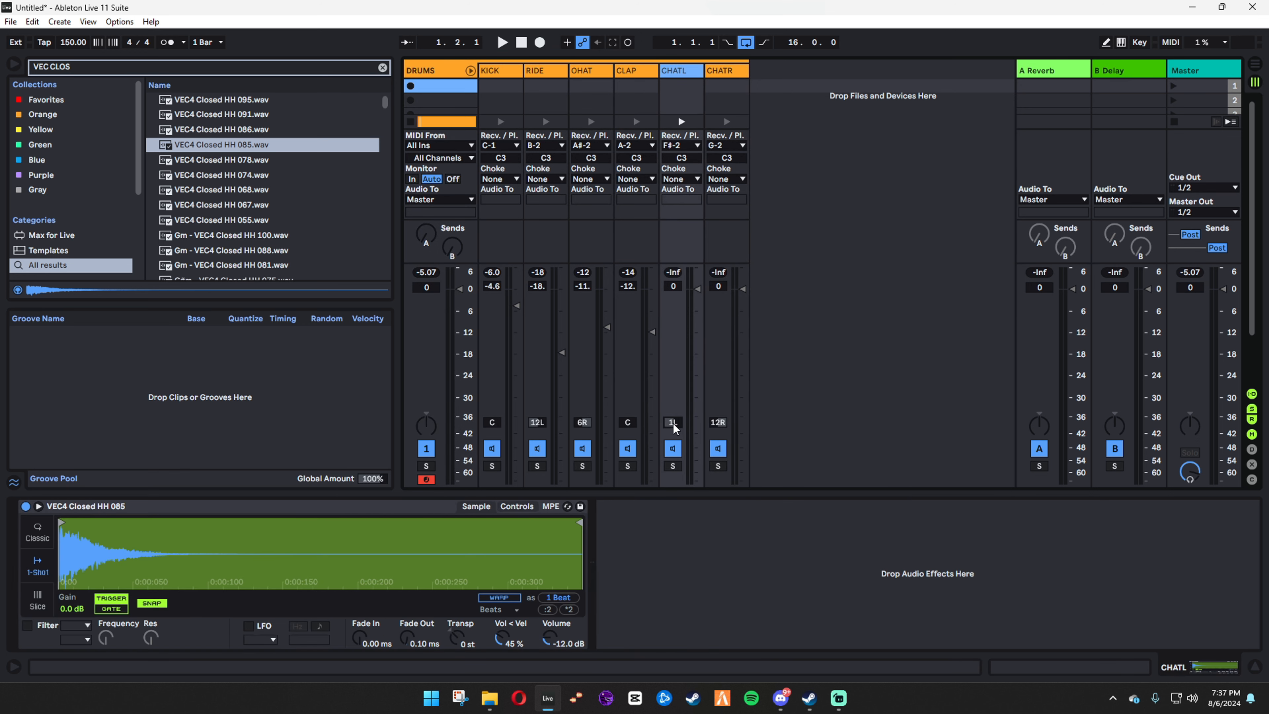
key(Tab)
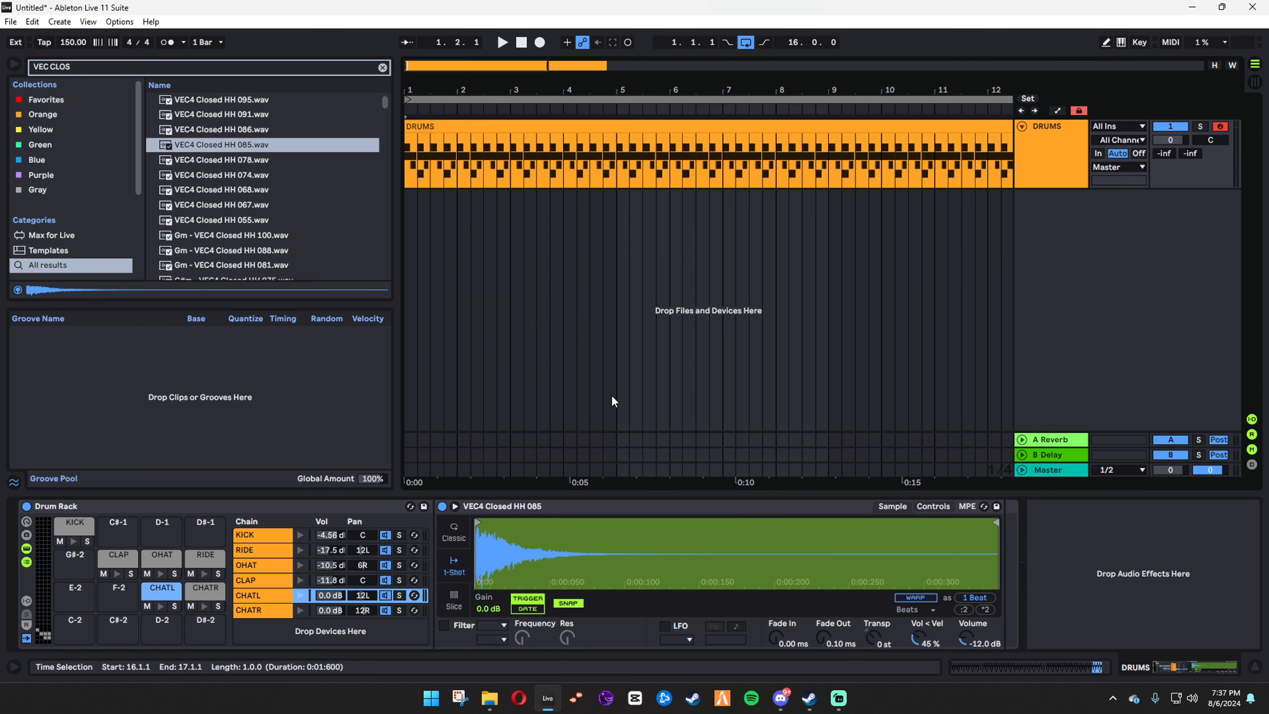
Draw sixteenth-note closed hats in bar 1 of the DRUMS clip, CHATL on each beat's second sixteenth and CHATR on its fourth
double_click(488, 125)
drag(395, 494, 410, 222)
drag(242, 242, 342, 433)
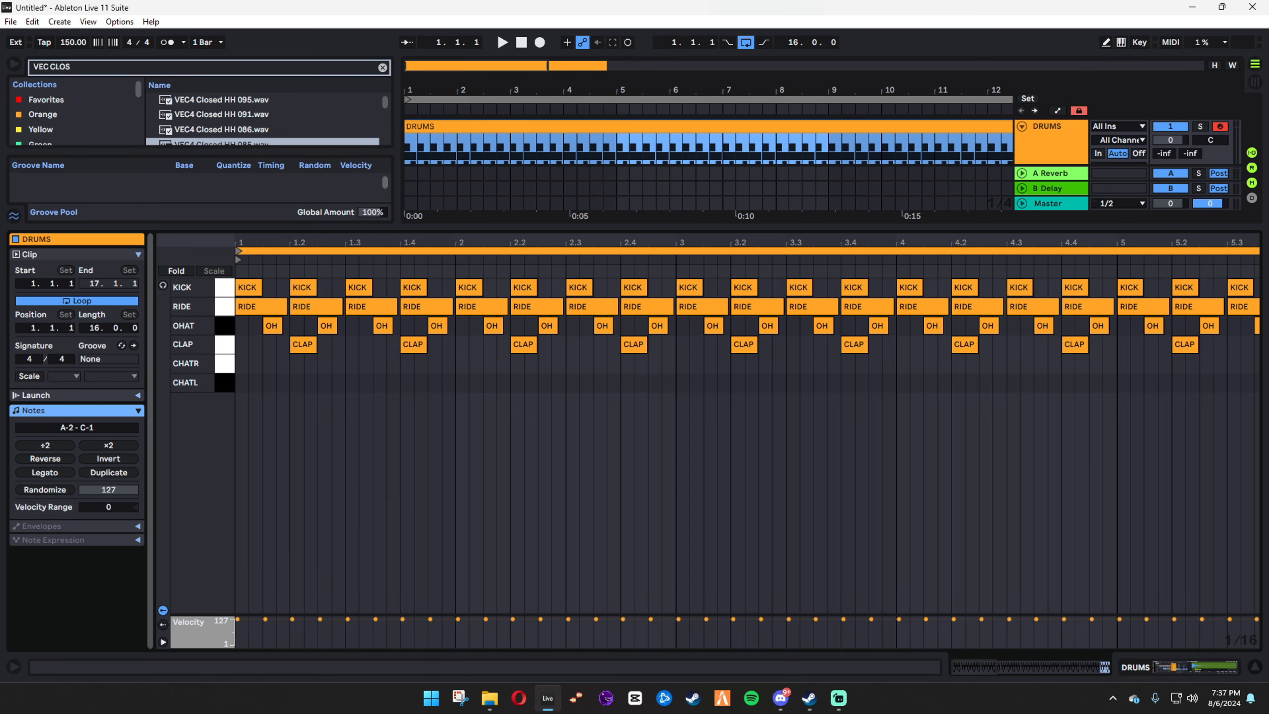
drag(258, 250, 350, 326)
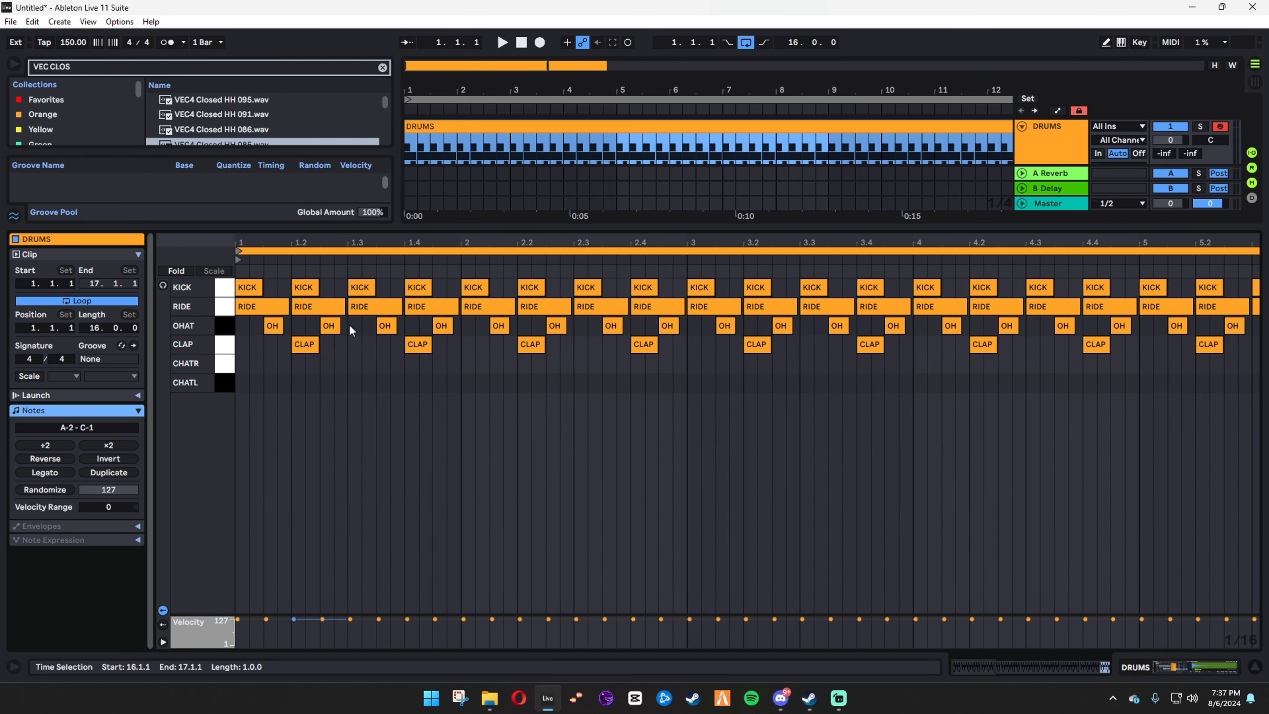
key(b)
click(258, 382)
click(283, 363)
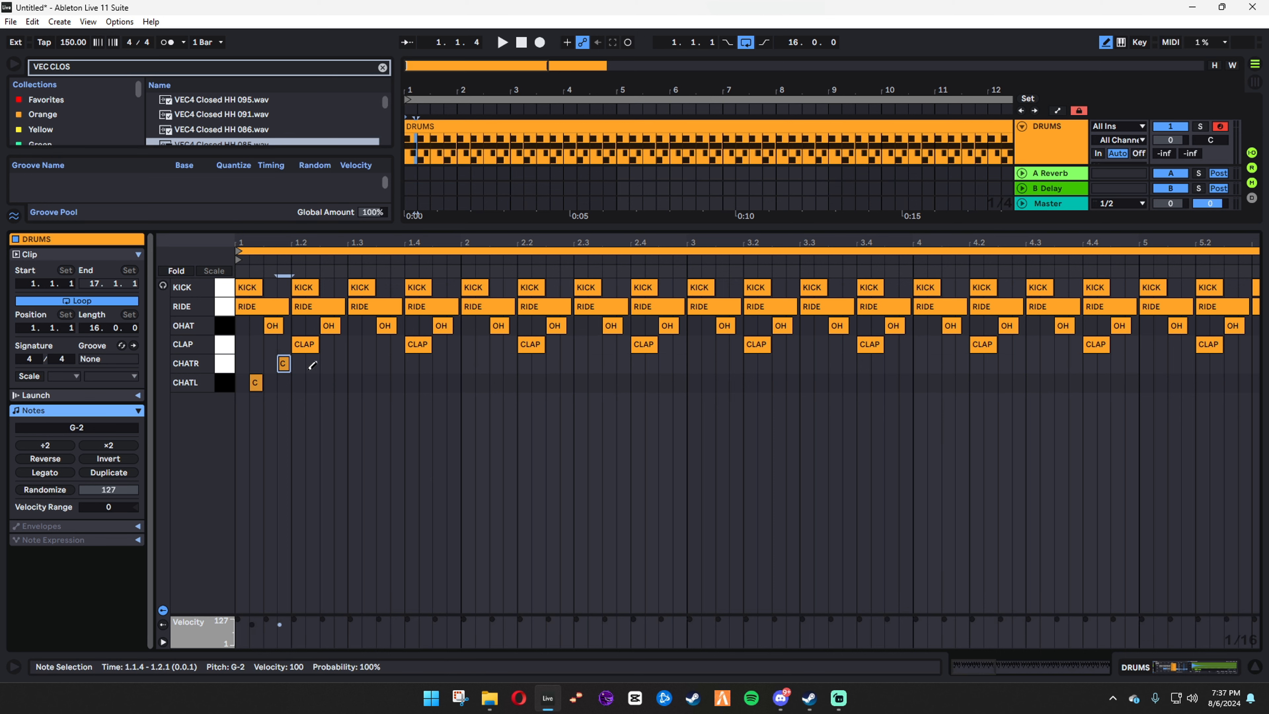
click(311, 382)
click(339, 363)
click(368, 383)
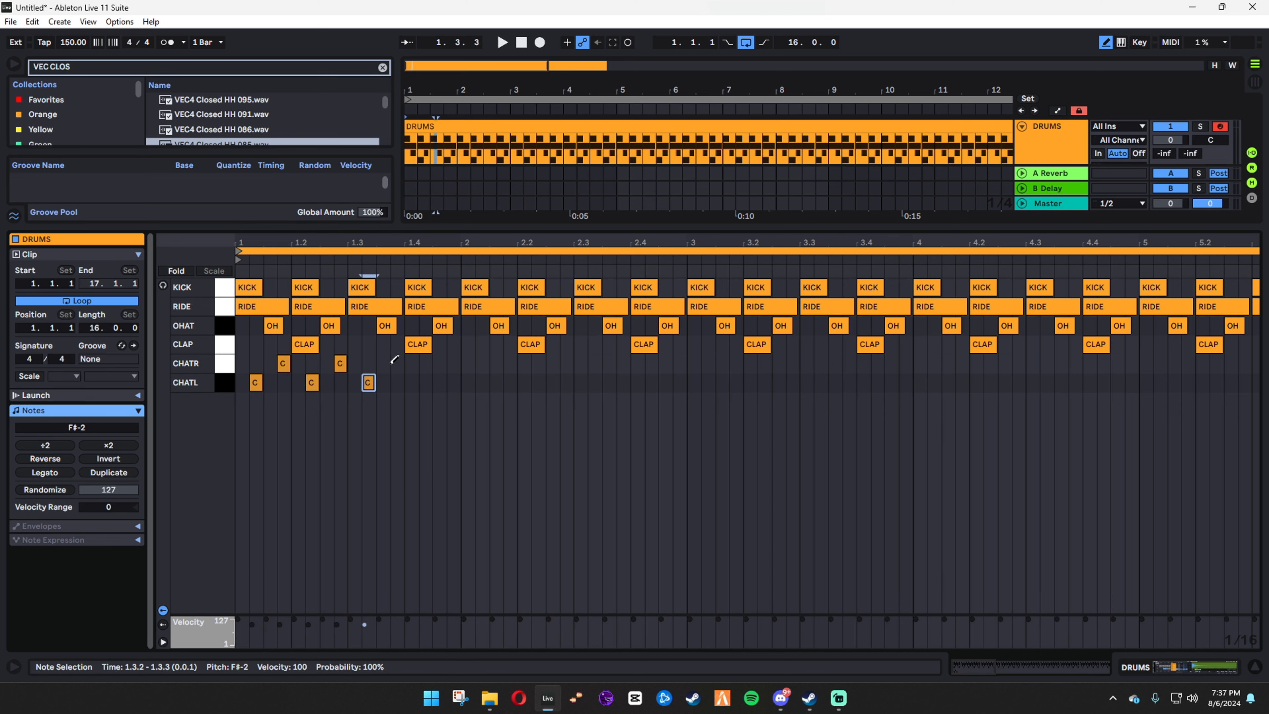
click(396, 364)
key(space)
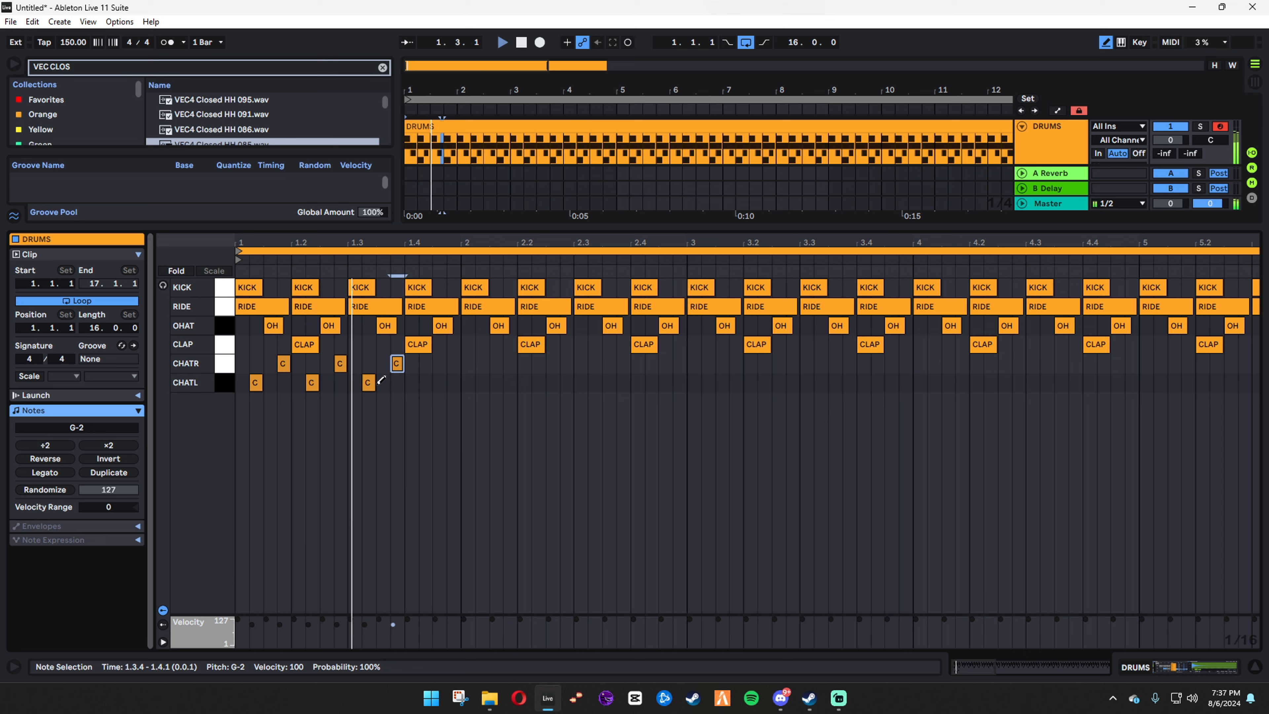
click(426, 382)
click(454, 363)
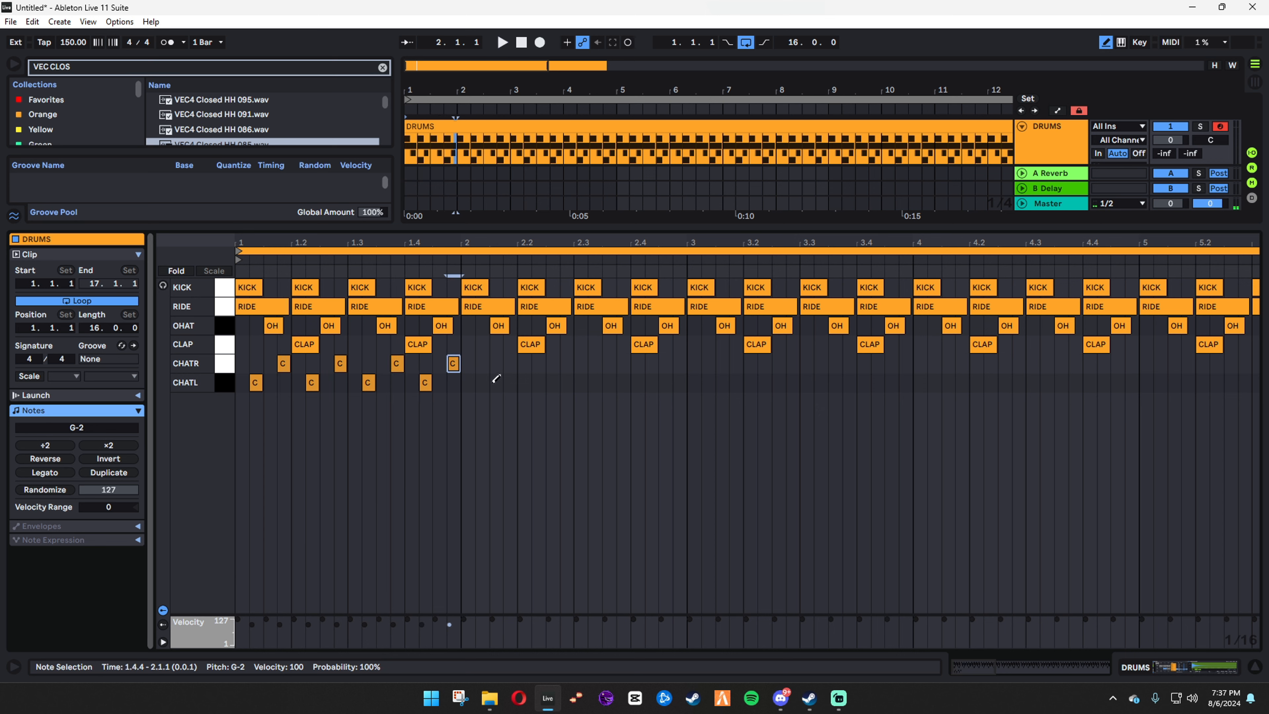
Select the bar 1 CHATL and CHATR notes and duplicate them nine times to fill through bar 10
click(481, 382)
click(509, 363)
key(b)
mouse_move(474, 364)
mouse_down()
mouse_move(521, 395)
mouse_move(253, 370)
mouse_up()
key(Delete)
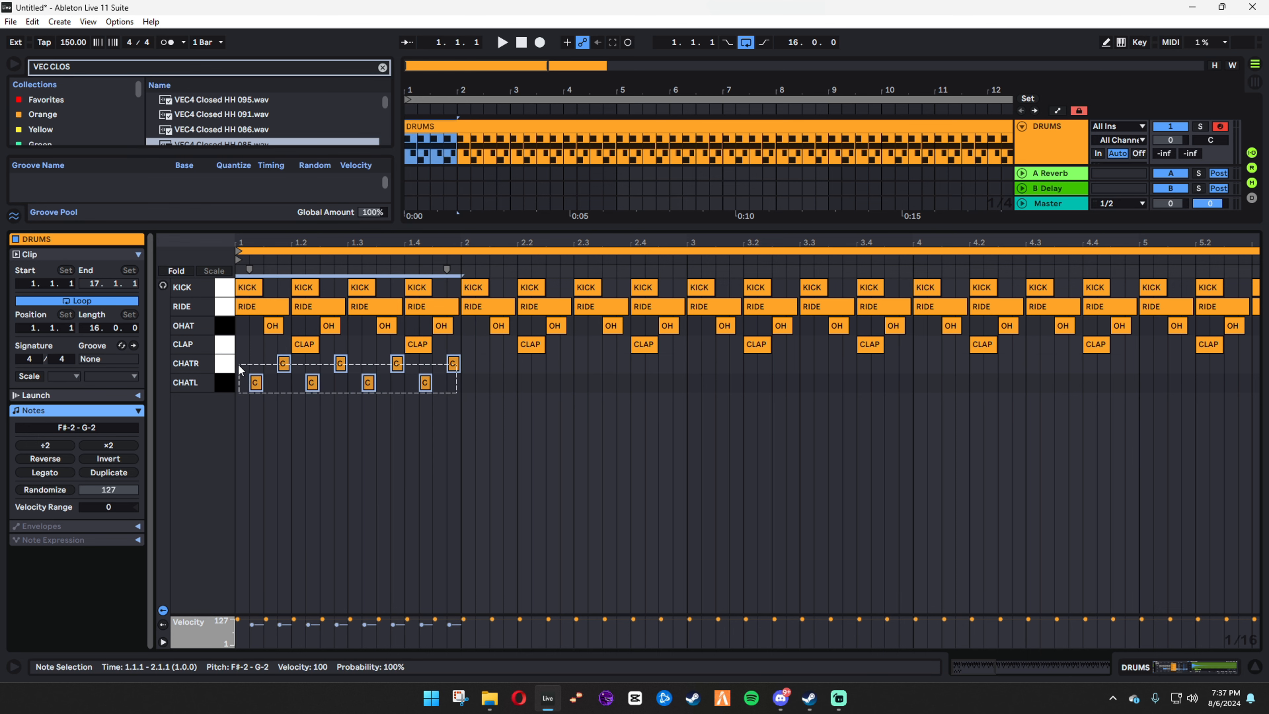
key(ctrl+d)
key(ctrl+d)
key(ctrl+d)
key(ctrl+d)
key(ctrl+d)
key(ctrl+d)
key(ctrl+d)
key(ctrl+d)
key(ctrl+d)
Lower the CHATL and CHATR chain volumes together to -18.0 dB in the mixer while auditioning the loop
key(space)
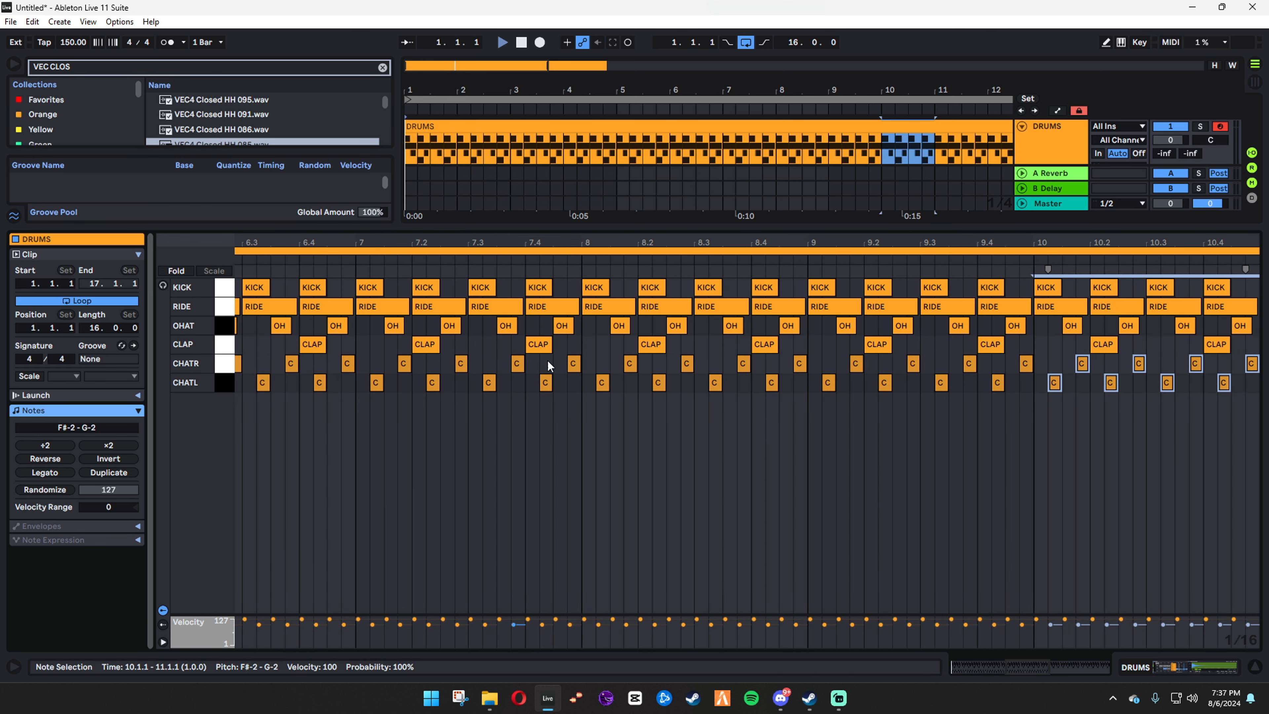
key(Tab)
drag(488, 226, 488, 495)
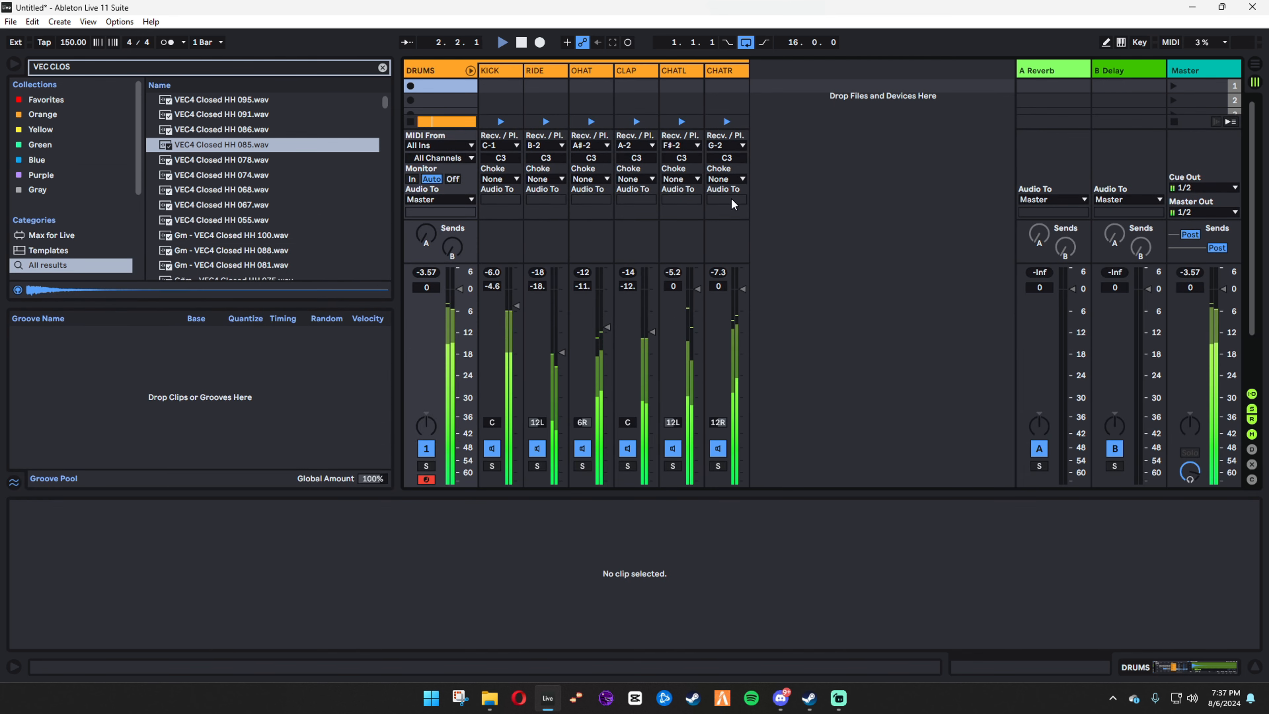
click(690, 73)
shift+click(722, 71)
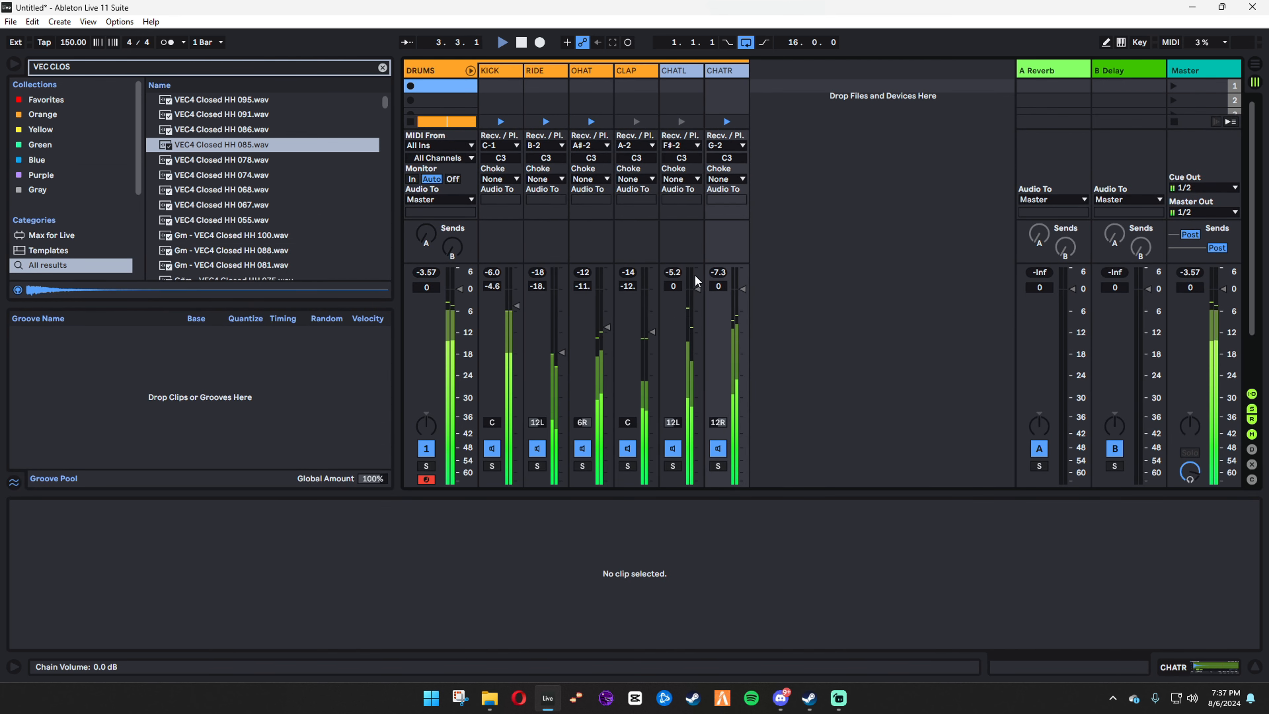
drag(698, 289, 698, 345)
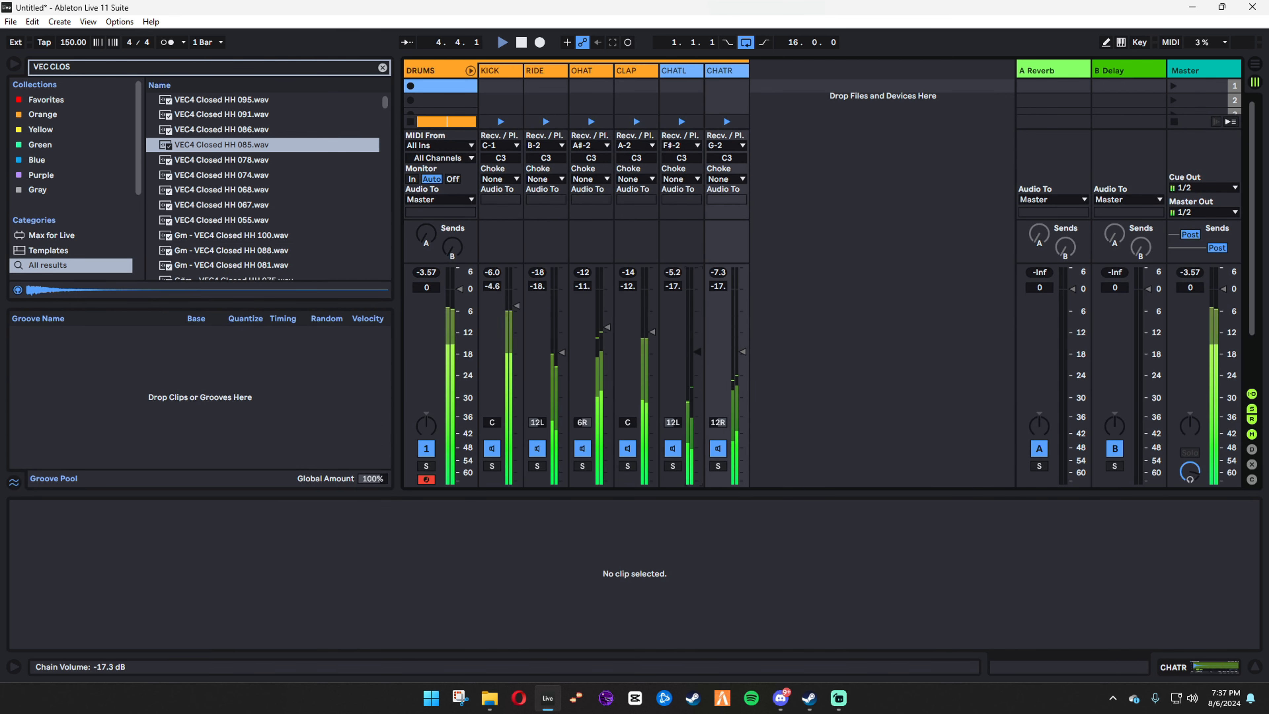
key(space)
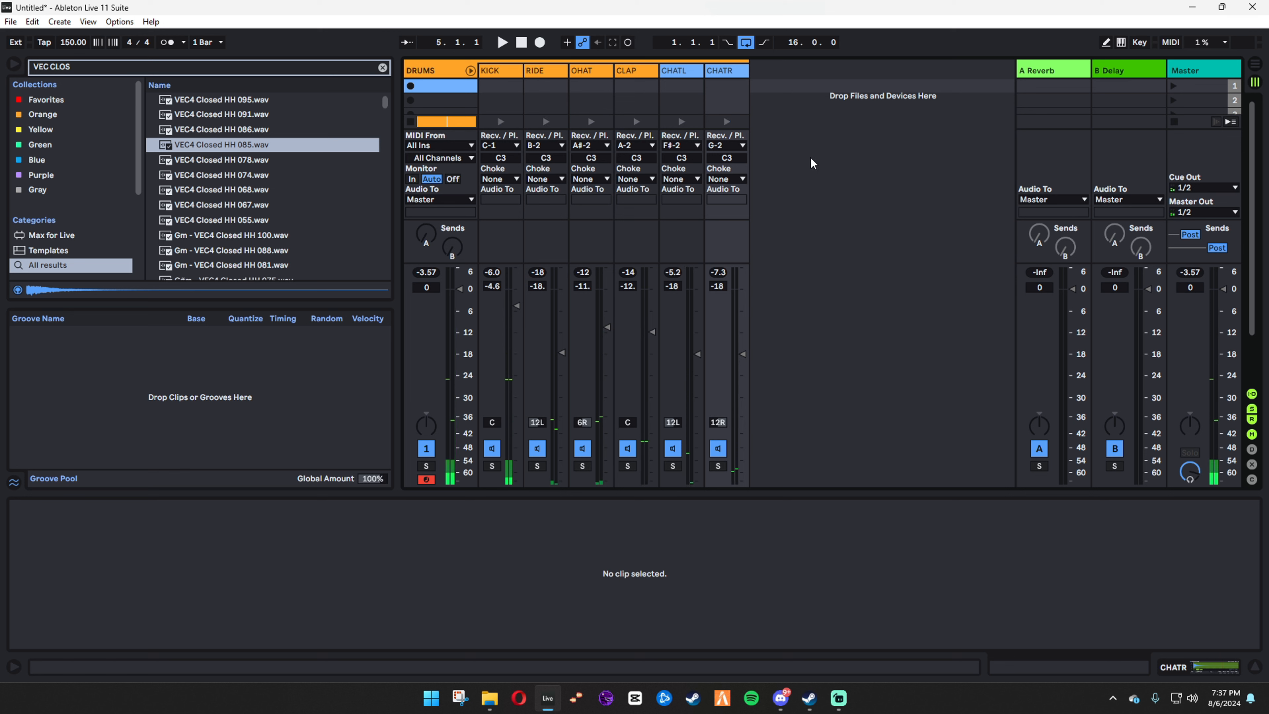
Set only the CHATR chain's volume to -17.0 dB while the loop plays
ctrl+click(716, 72)
click(716, 72)
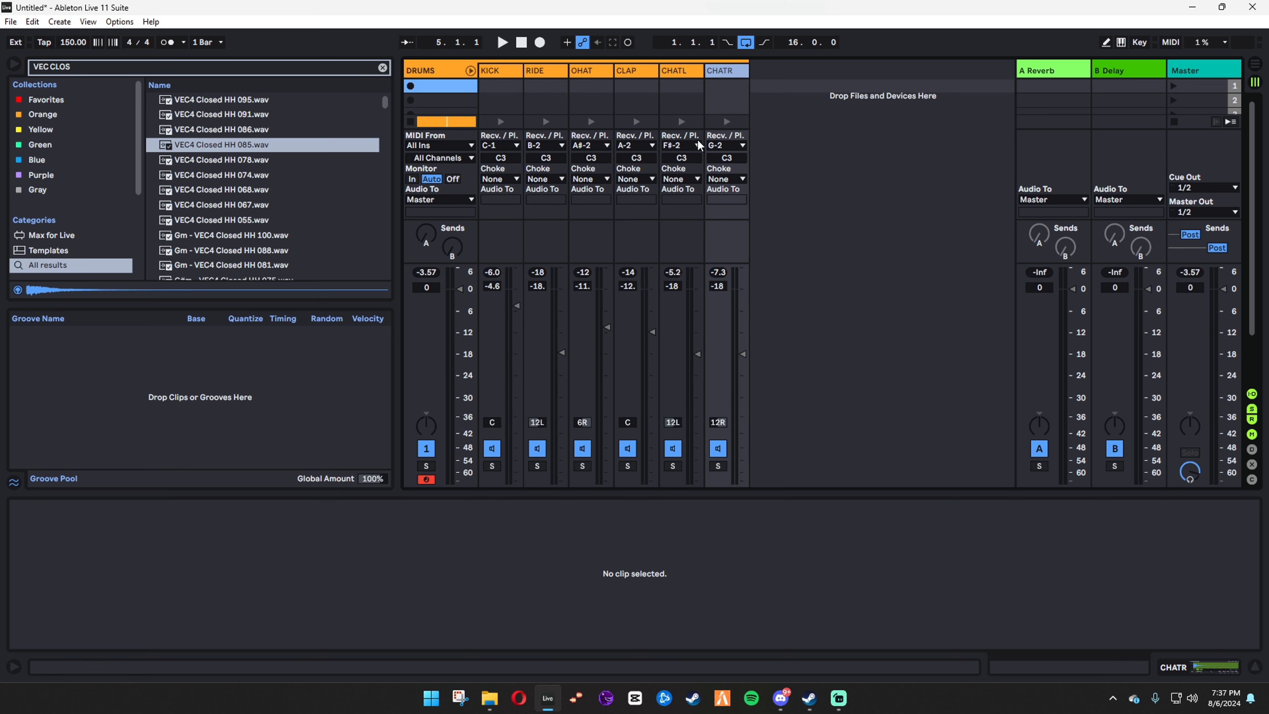
key(space)
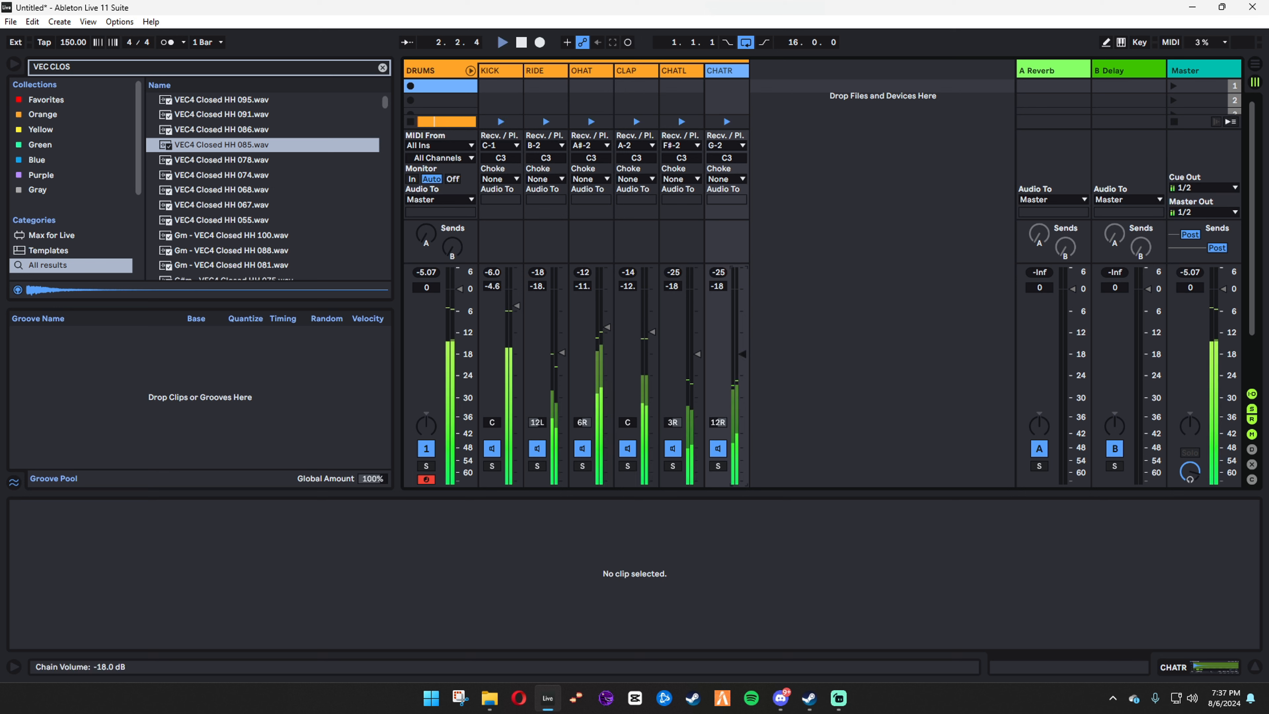
drag(741, 355, 738, 355)
Return to the arrangement, show the CHATL chain's sample and audition VEC4 Closed HH 074, 067 and 055 as replacements
key(Tab)
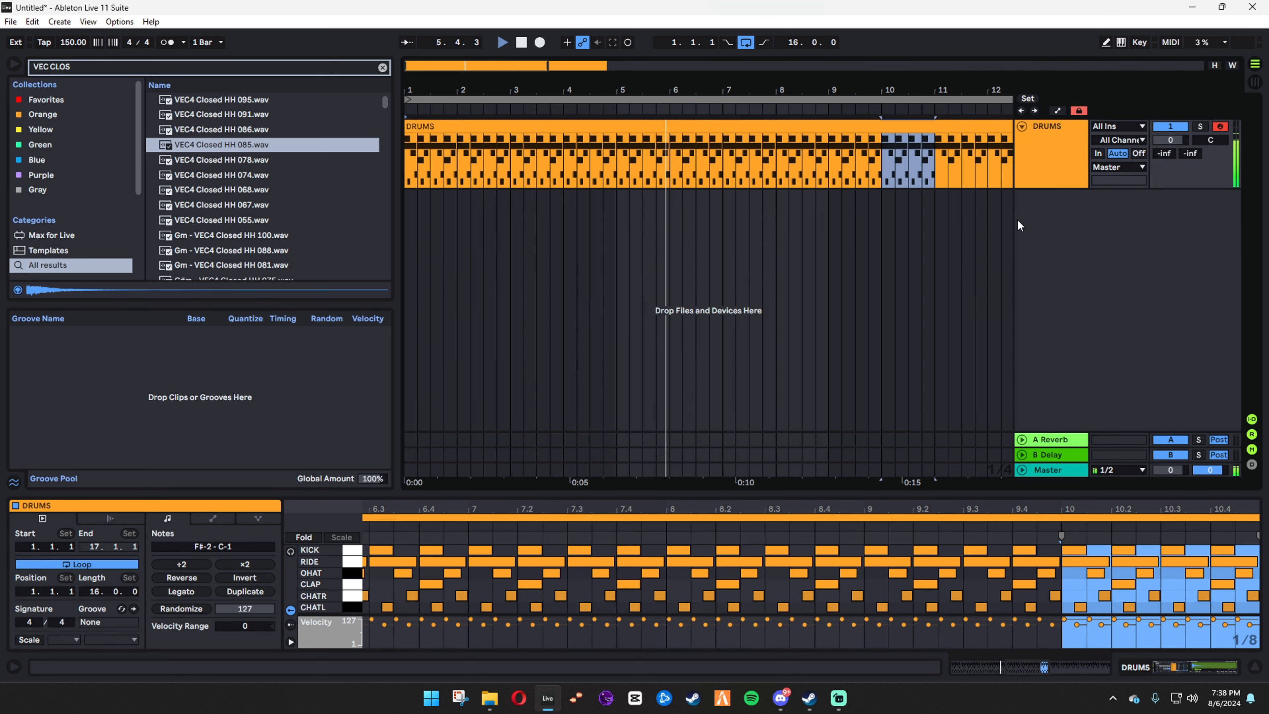
click(1036, 153)
click(260, 593)
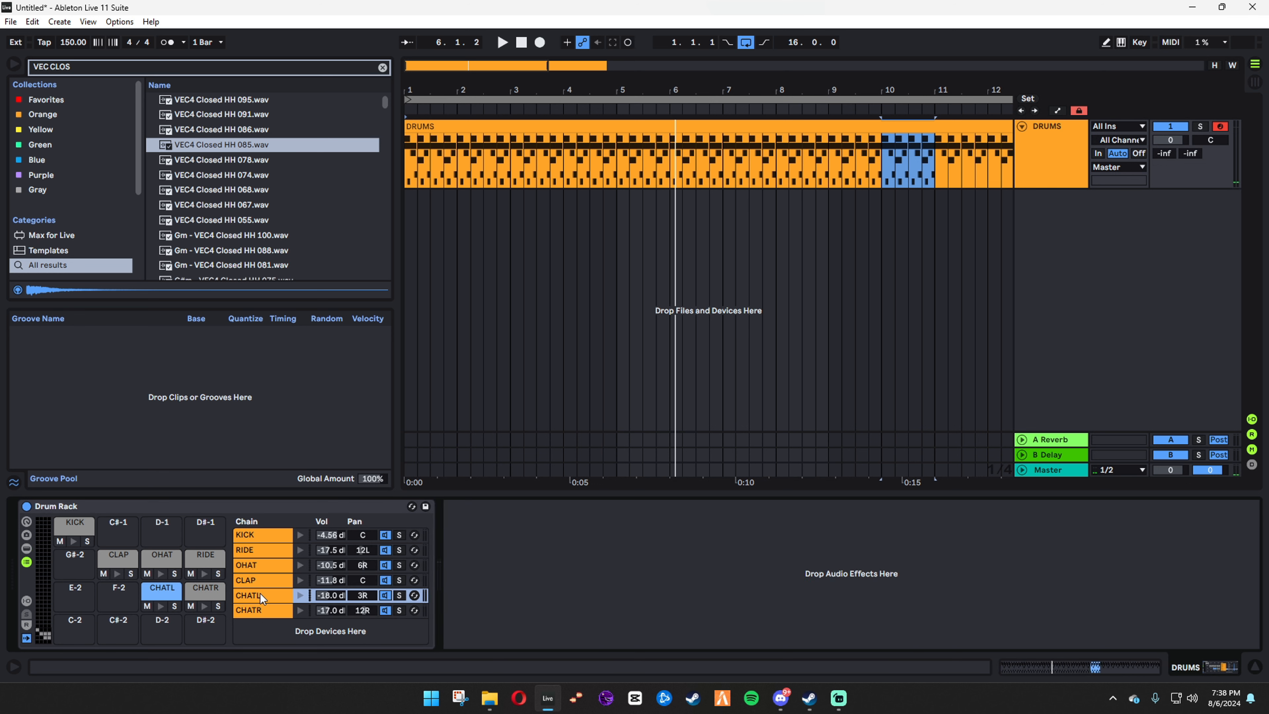
click(233, 176)
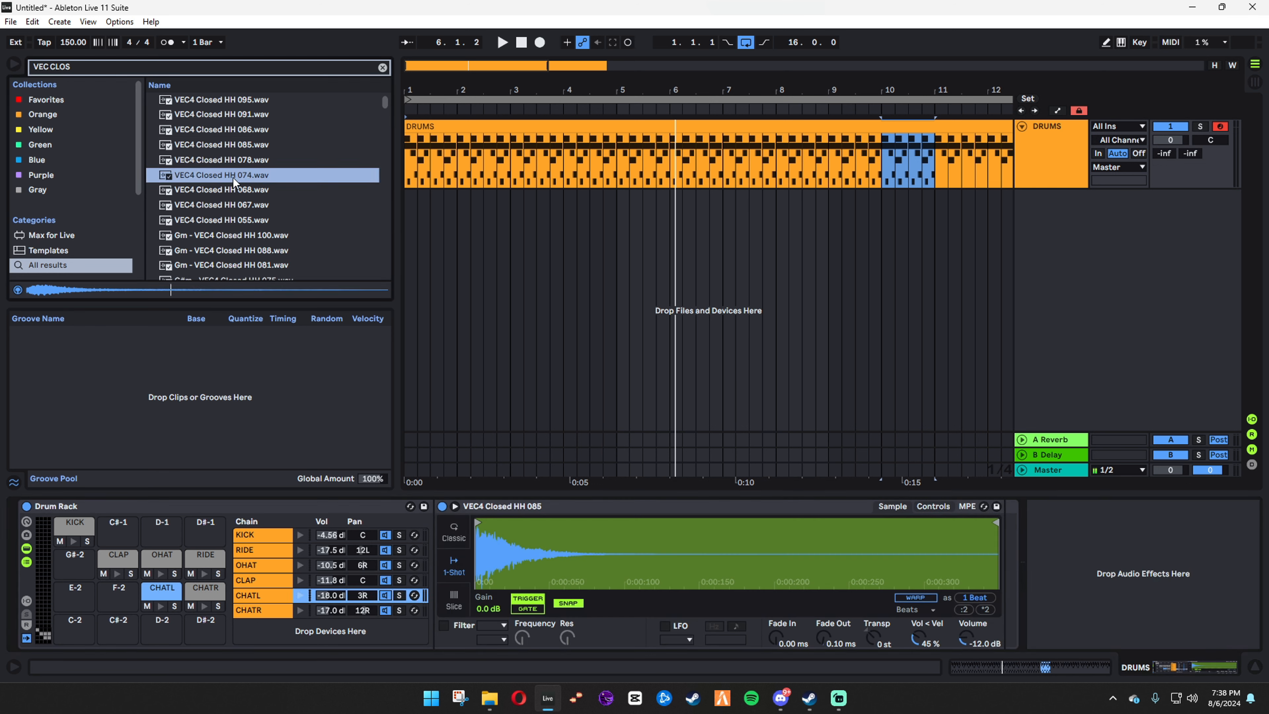
click(215, 206)
click(222, 220)
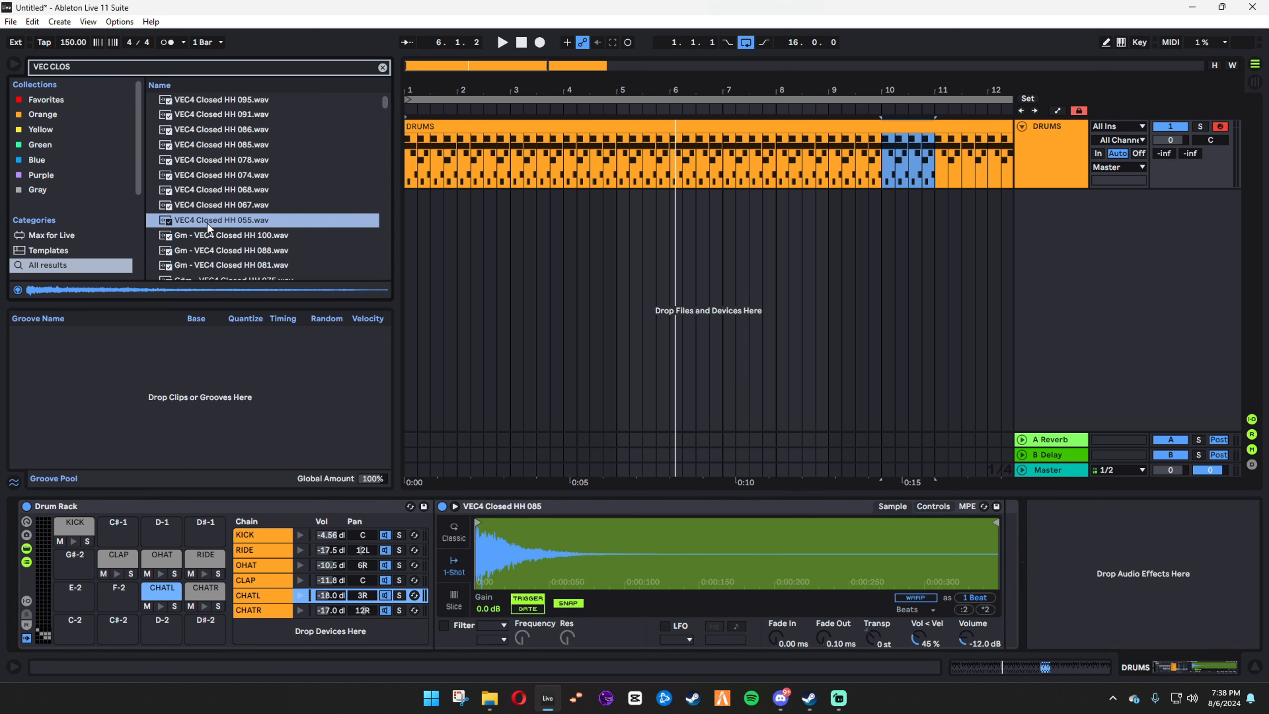
Replace the CHATL and CHATR samples with VEC4 Closed HH 055 and audition them in the loop
click(262, 609)
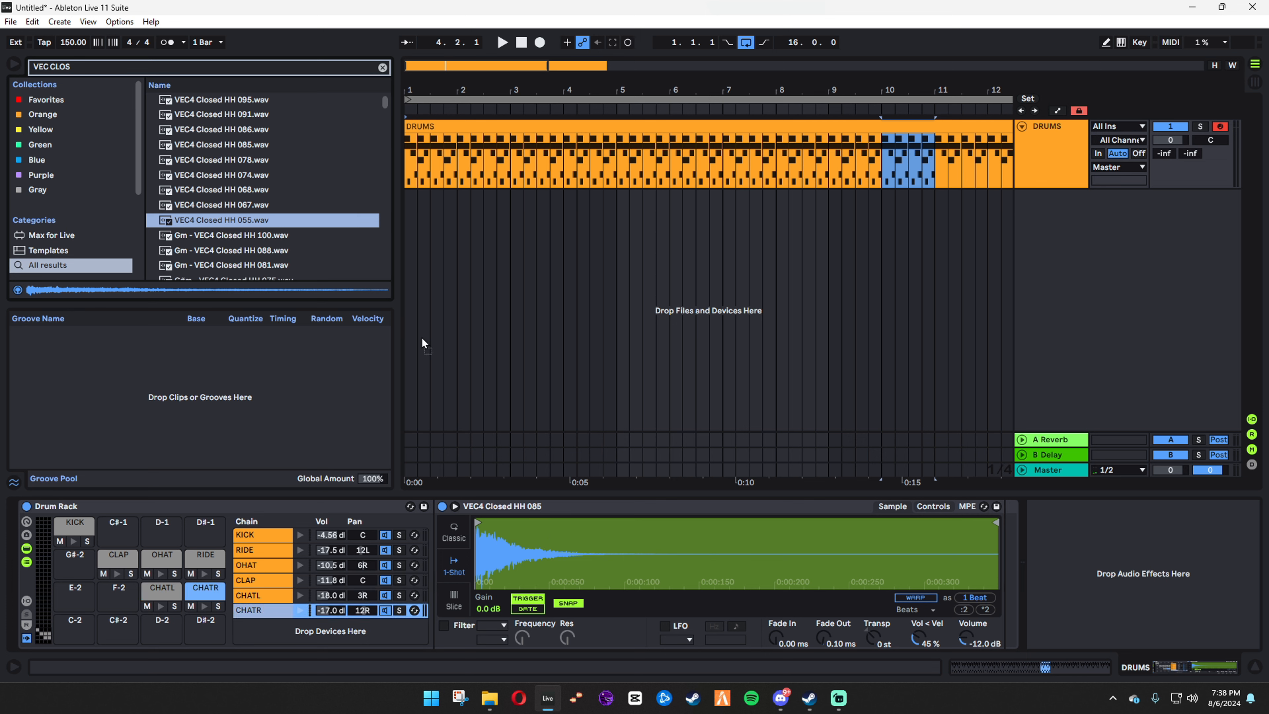
drag(421, 337, 645, 516)
key(space)
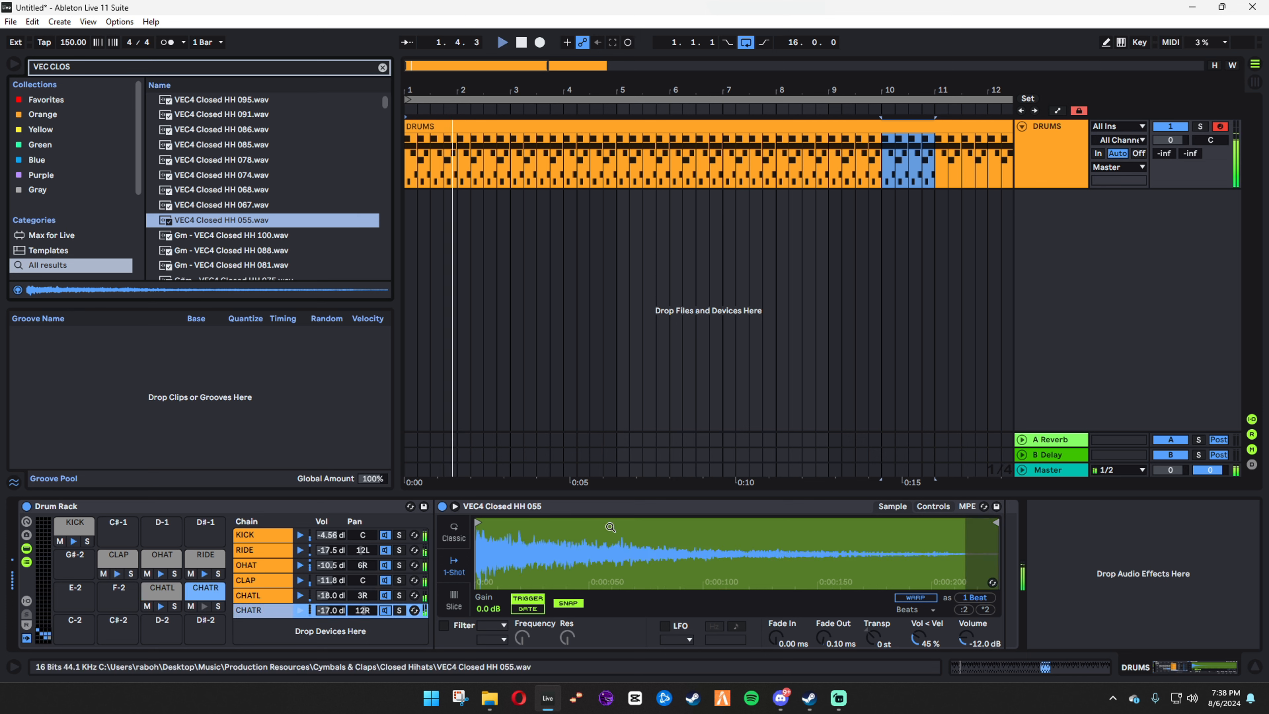
click(269, 580)
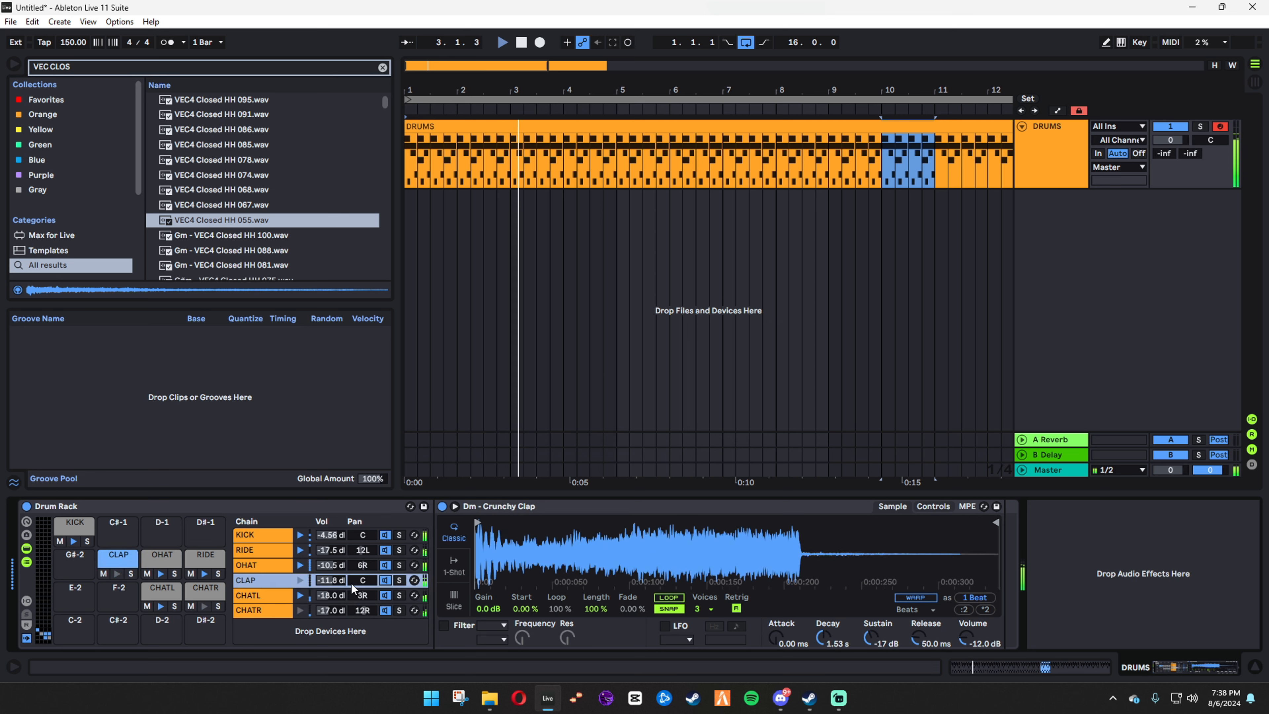
click(350, 592)
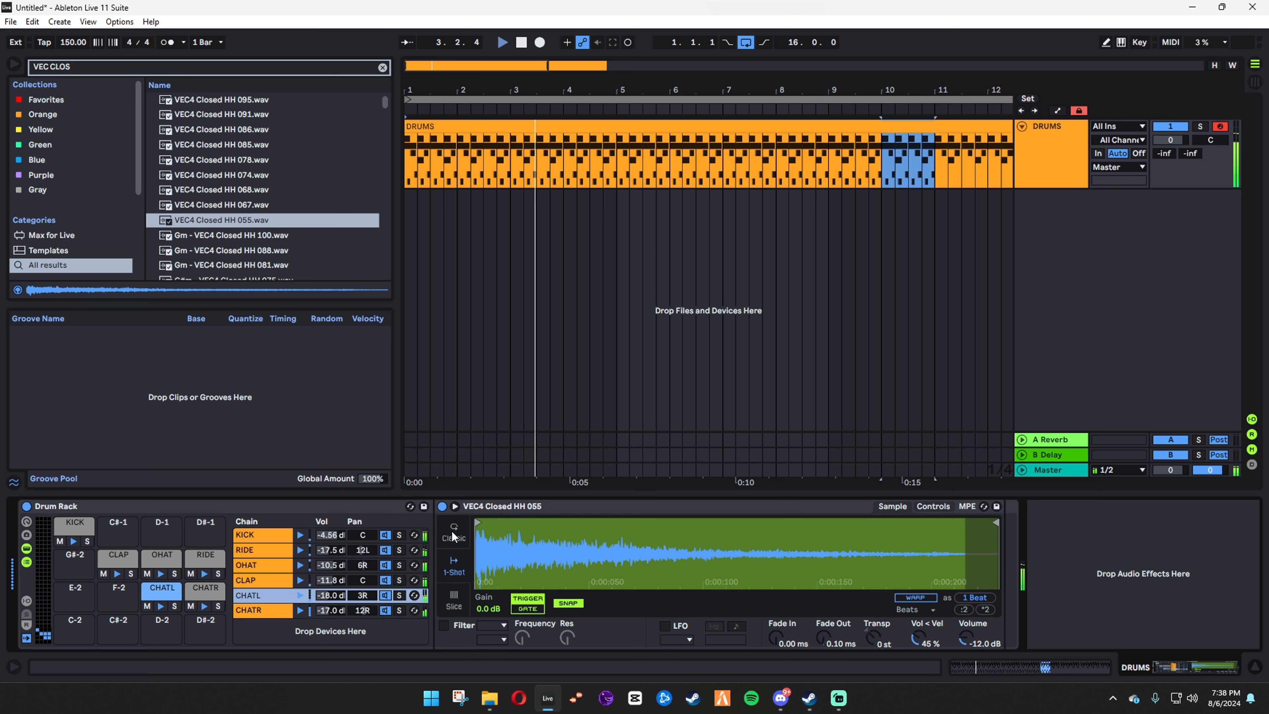
Search the browser for LOOP RESCUE and audition the Rescue 175 loops, including loop6, loop5, loop4, loop2, loop1 and loop7
click(383, 68)
text(LOO)
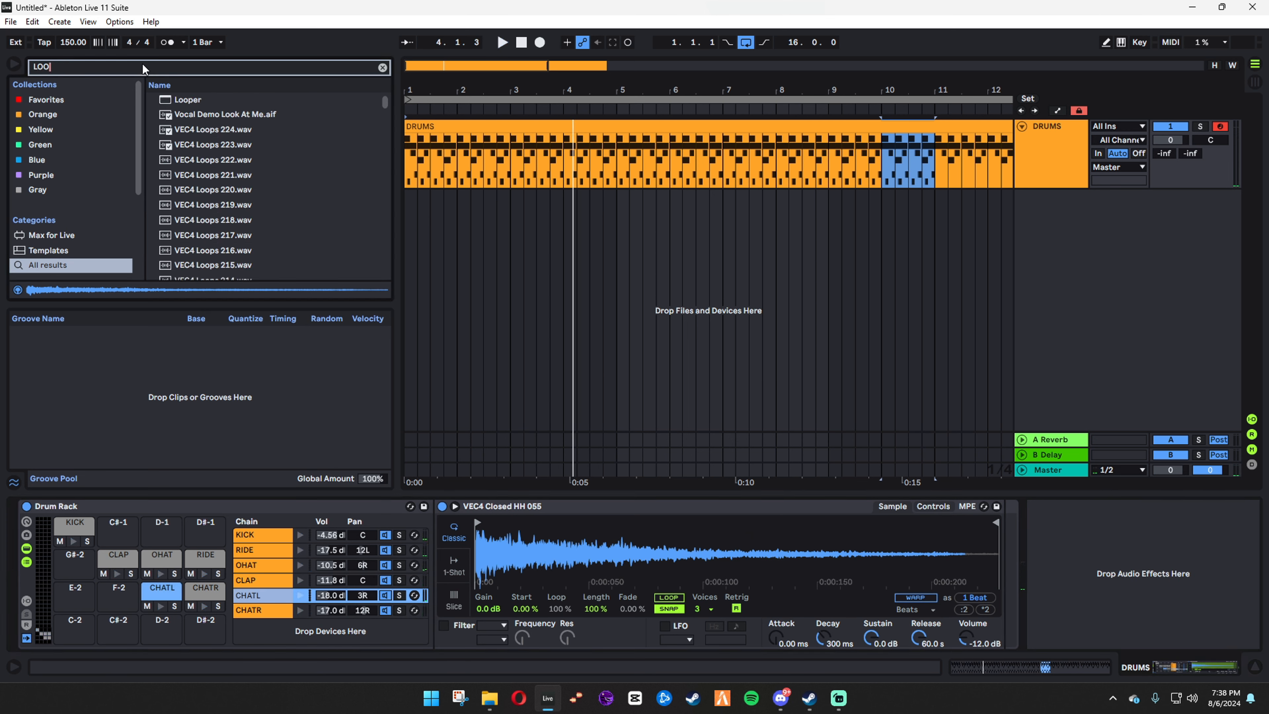
text(P RESCUE)
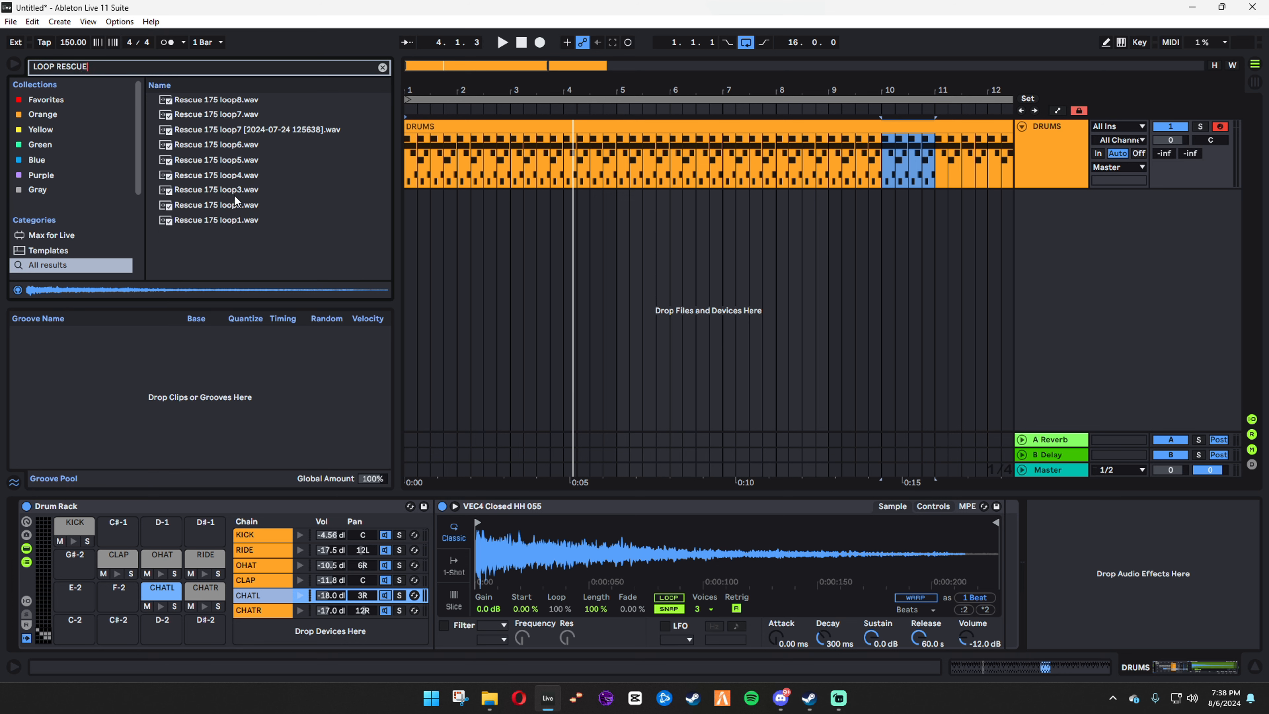
click(264, 147)
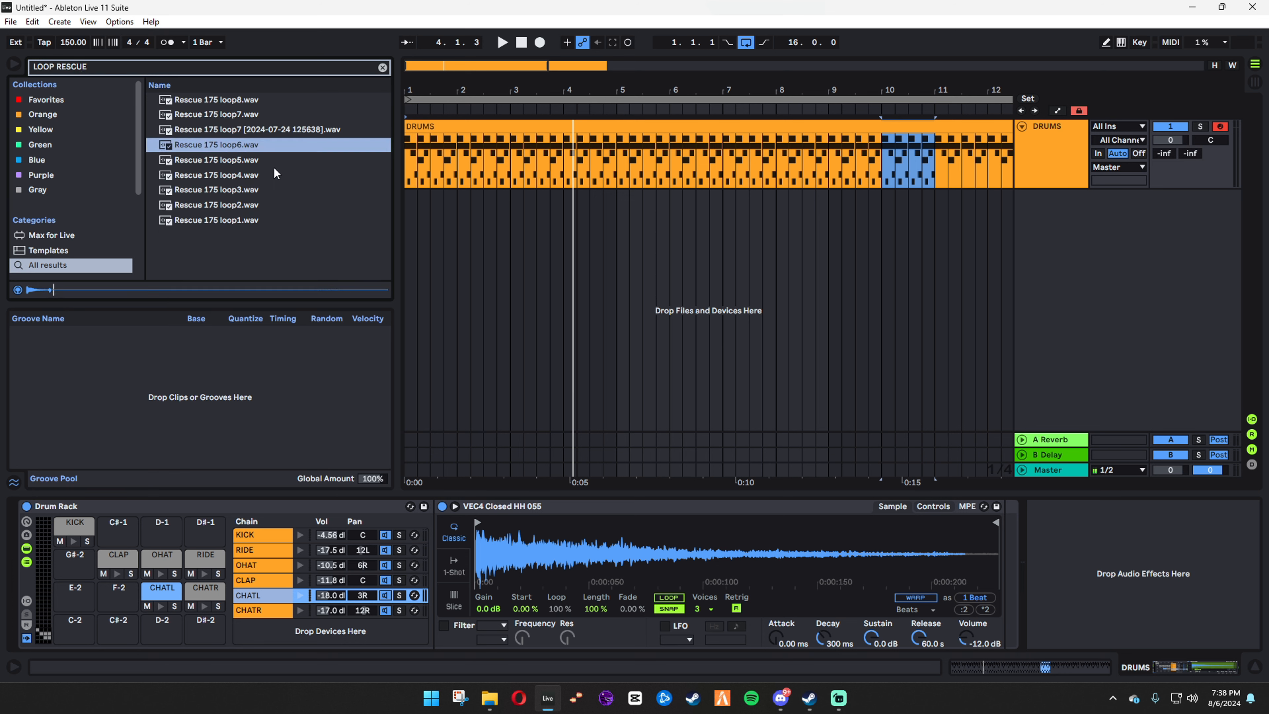
click(285, 116)
click(295, 161)
click(218, 148)
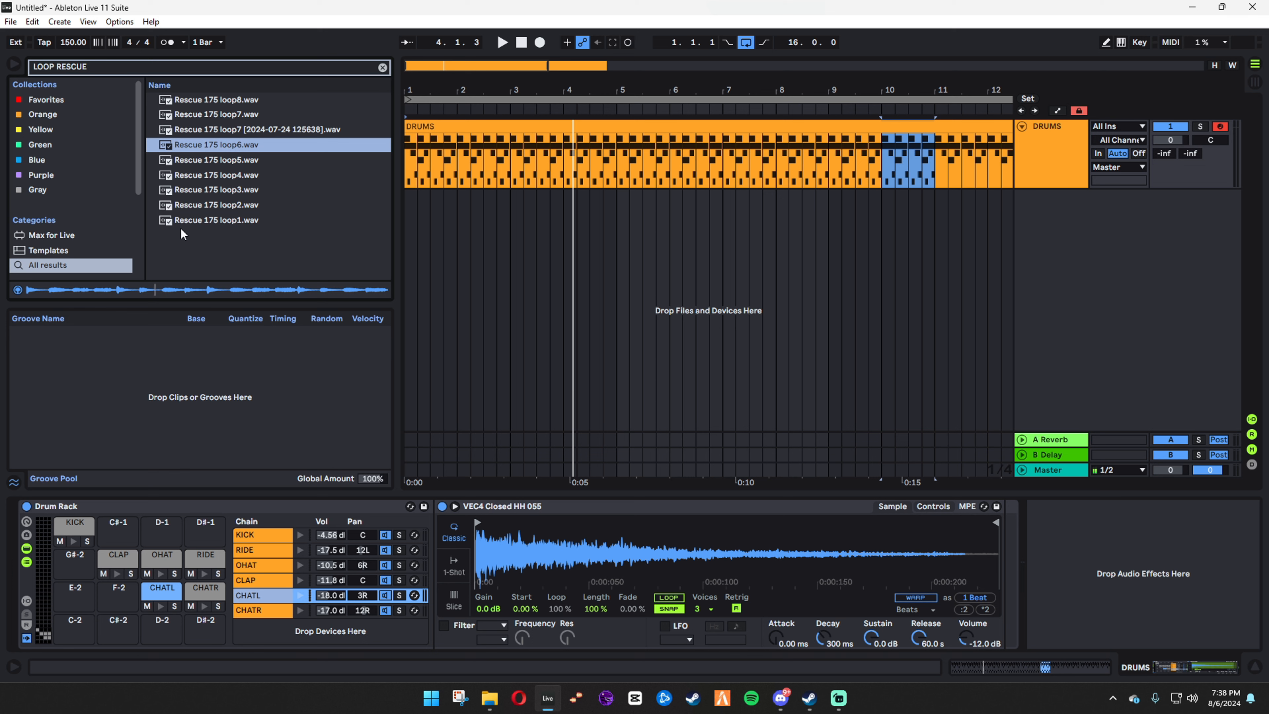
click(260, 176)
click(250, 206)
click(244, 221)
click(267, 147)
click(222, 114)
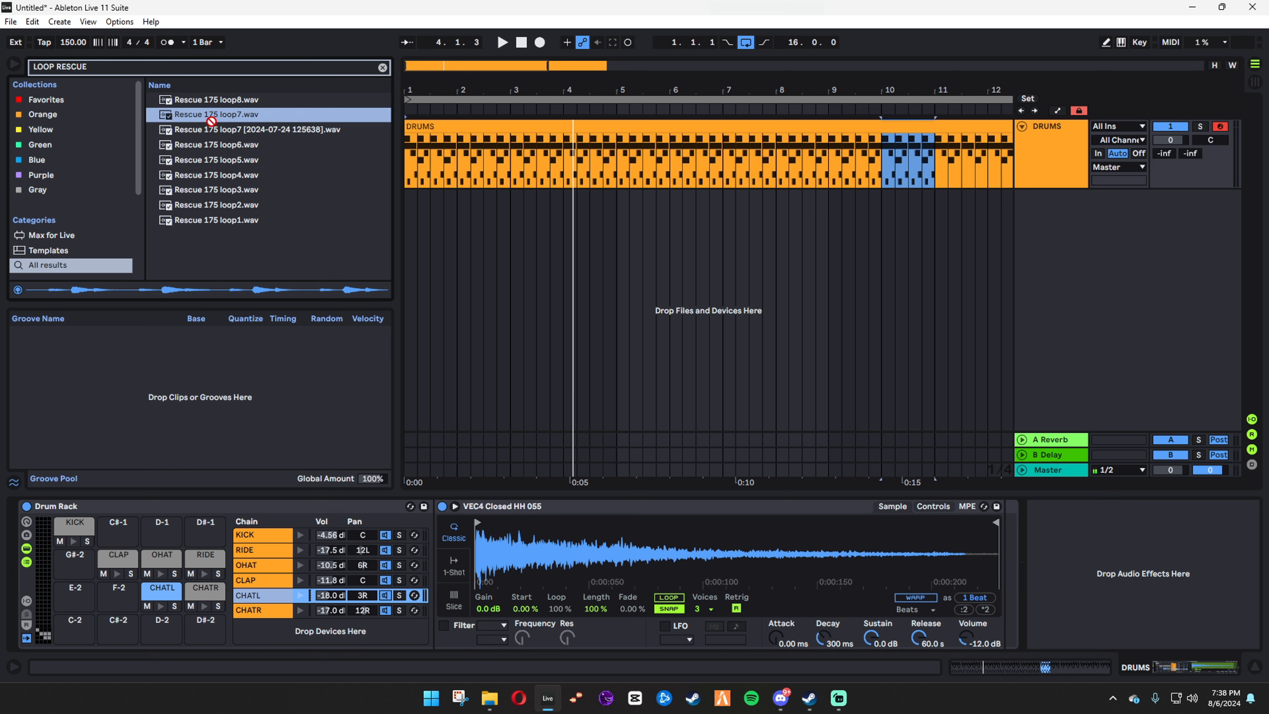
Load Rescue 175 loop7 onto the Drum Rack's F-2 pad and turn on warping for the sample
drag(211, 121, 106, 594)
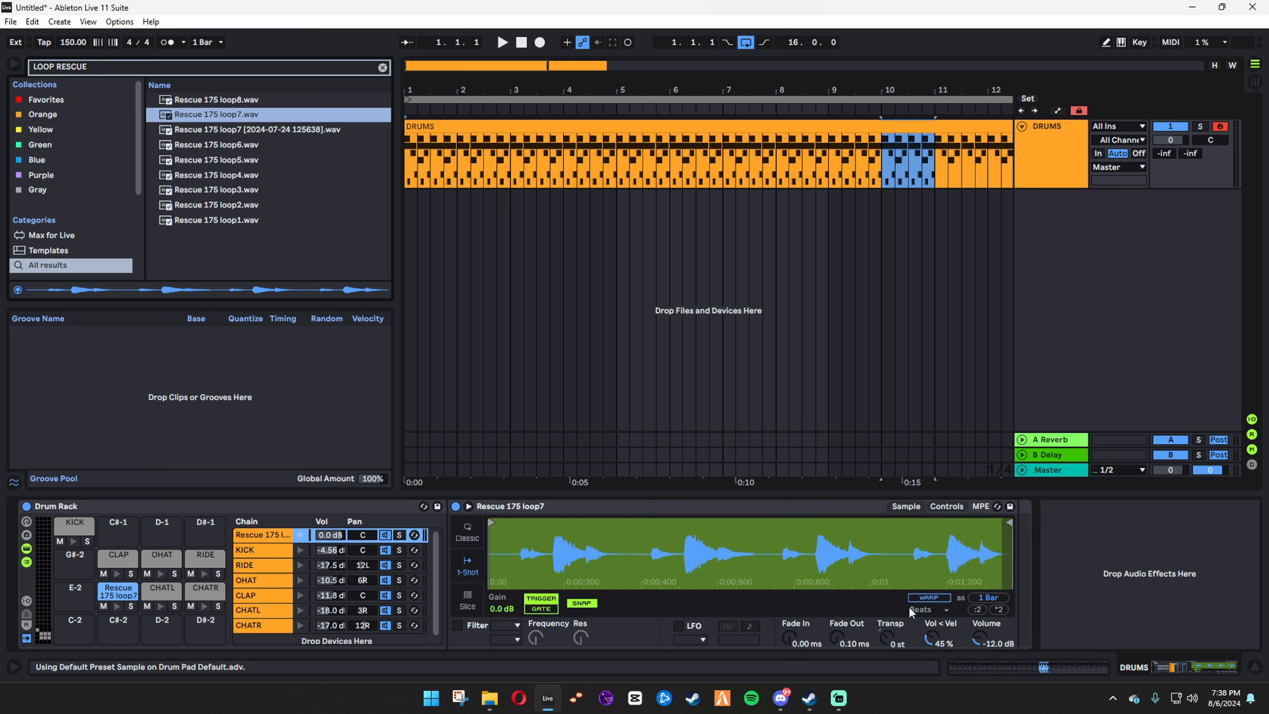
click(928, 597)
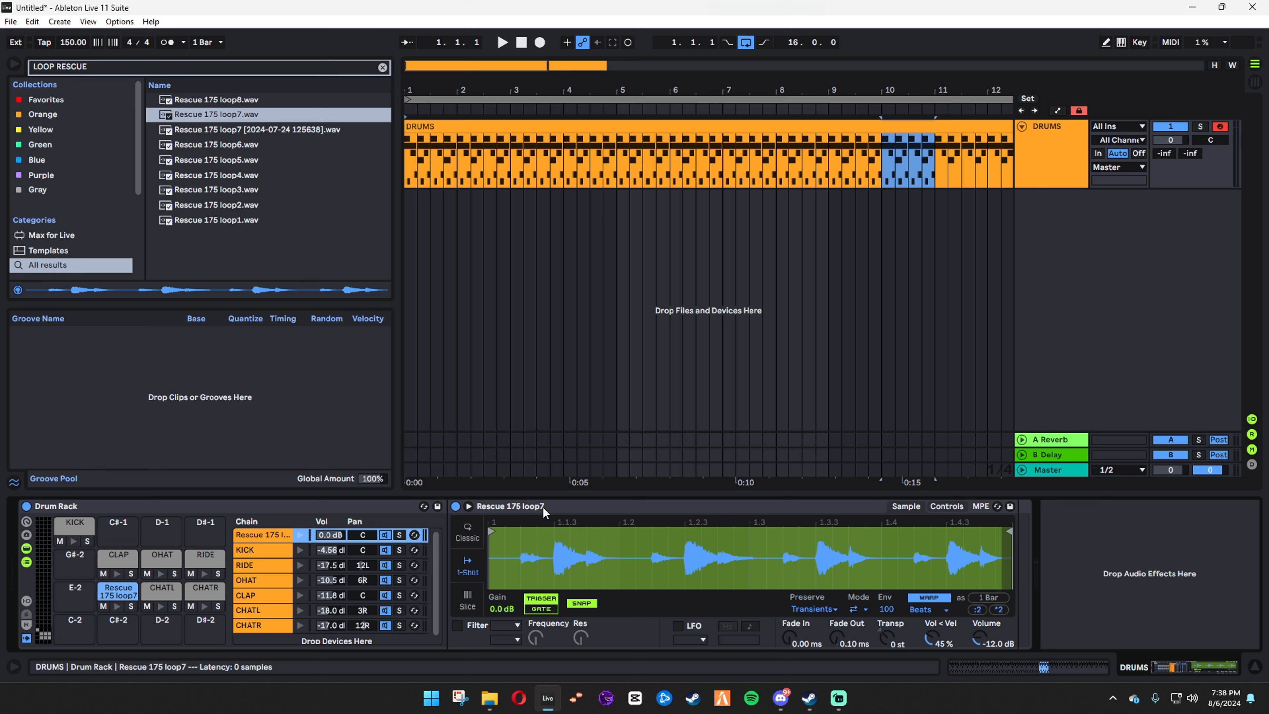
key(space)
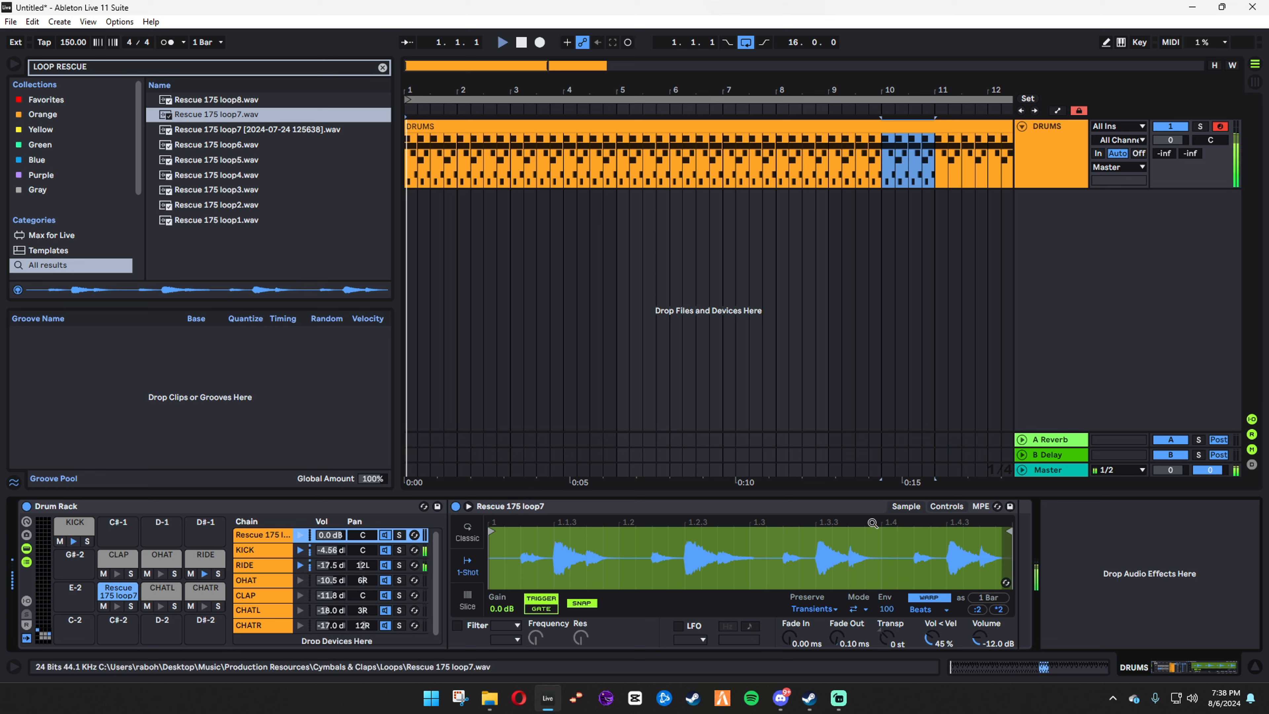
key(space)
Draw a one-bar note in bar 1 of the DRUMS clip's Rescue 175 loop7 lane
double_click(448, 145)
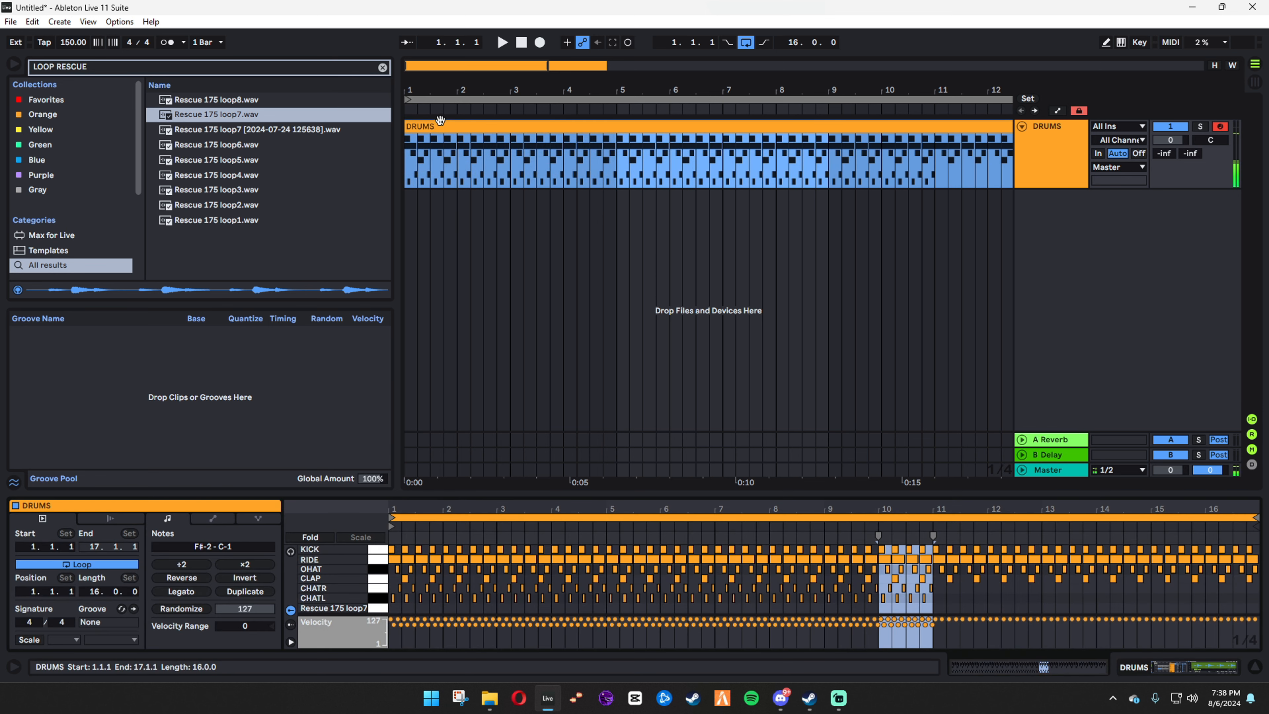
drag(466, 495, 466, 263)
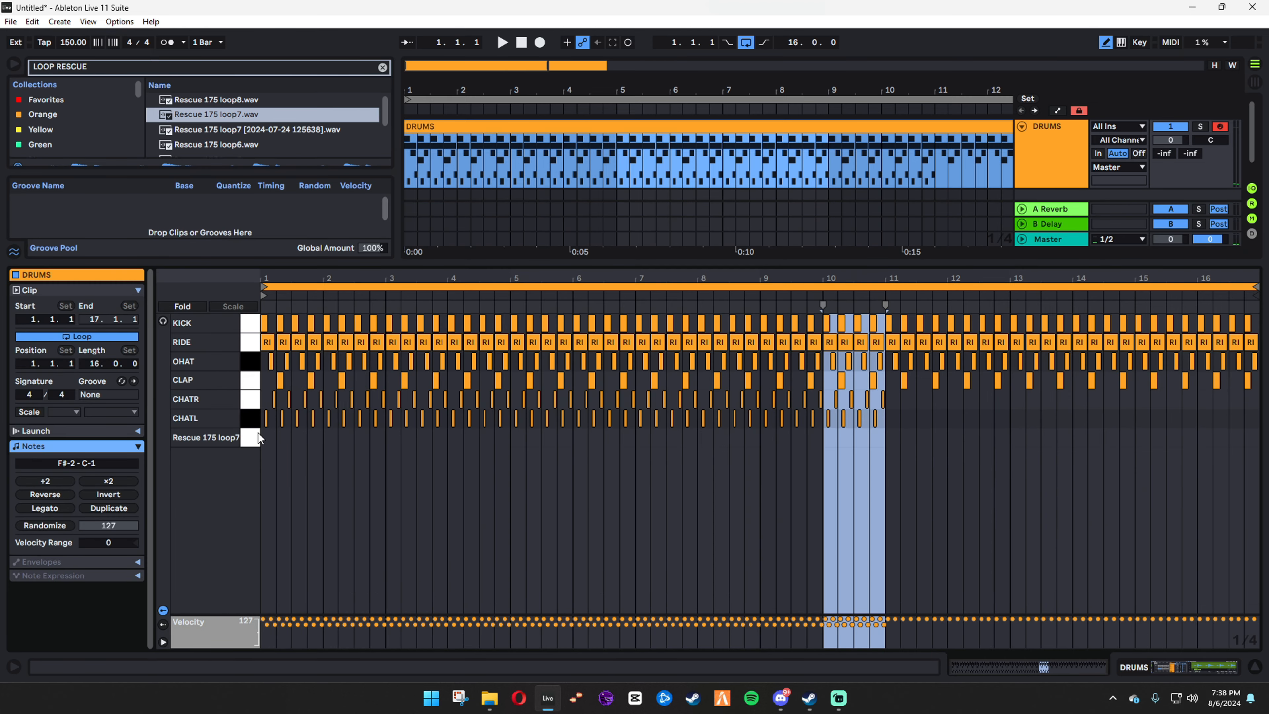
key(b)
click(268, 436)
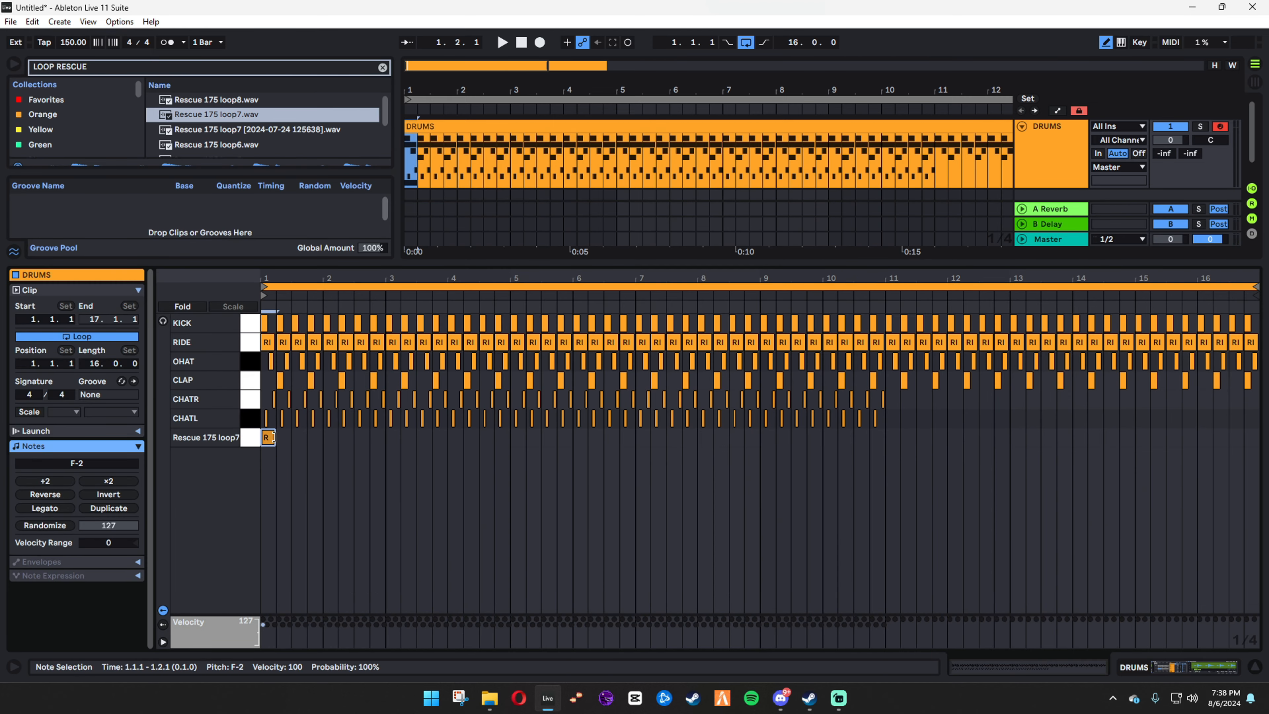
drag(274, 438, 322, 438)
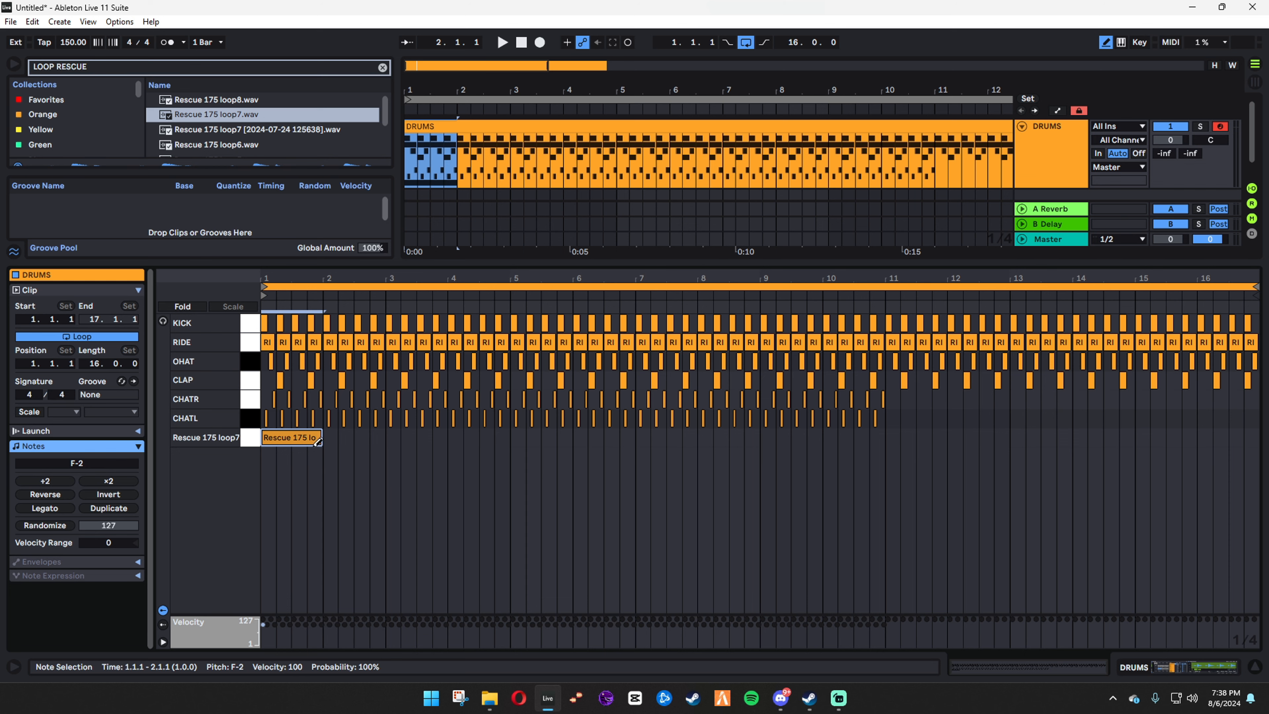
Duplicate the one-bar Rescue 175 loop7 note nine times to fill through bar 10
key(b)
key(ctrl+d)
key(ctrl+d)
key(ctrl+d)
key(ctrl+d)
key(ctrl+d)
key(ctrl+d)
key(ctrl+d)
key(ctrl+d)
key(ctrl+d)
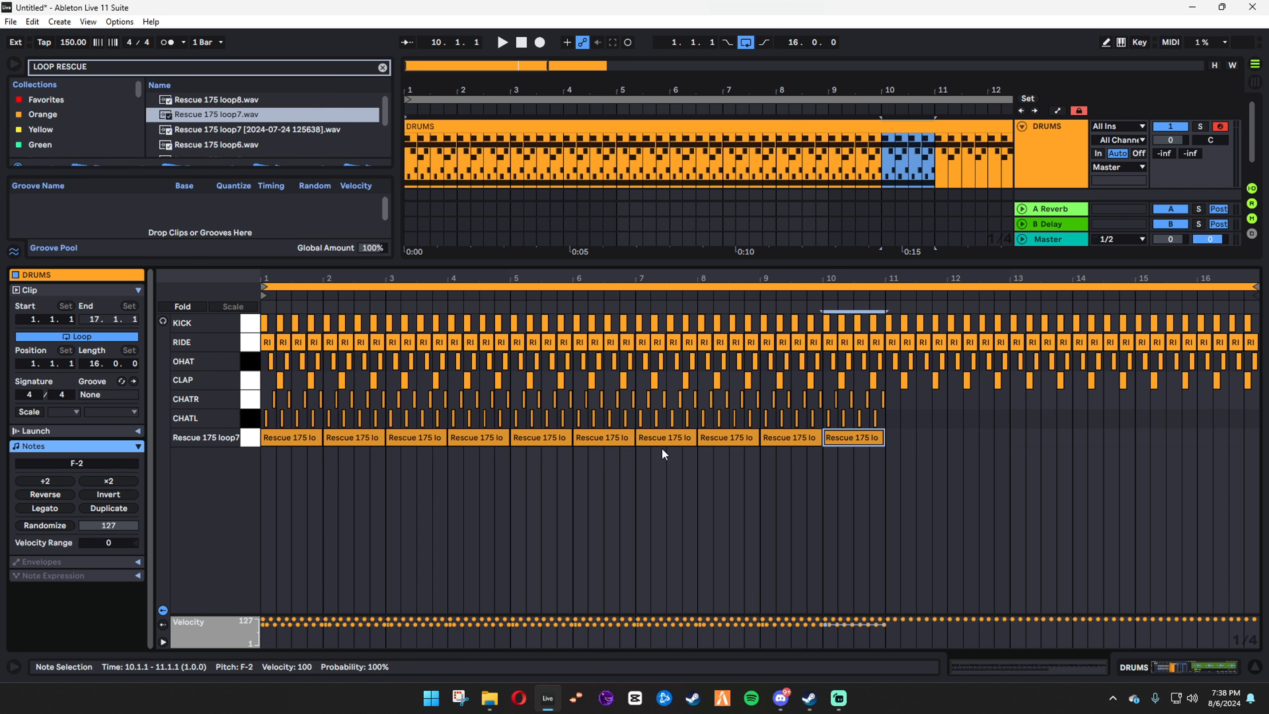
Duplicate the CHATR, CHATL and Rescue 175 loop7 notes of bars 1–10 and delete the copies beyond bar 16
drag(883, 473, 263, 390)
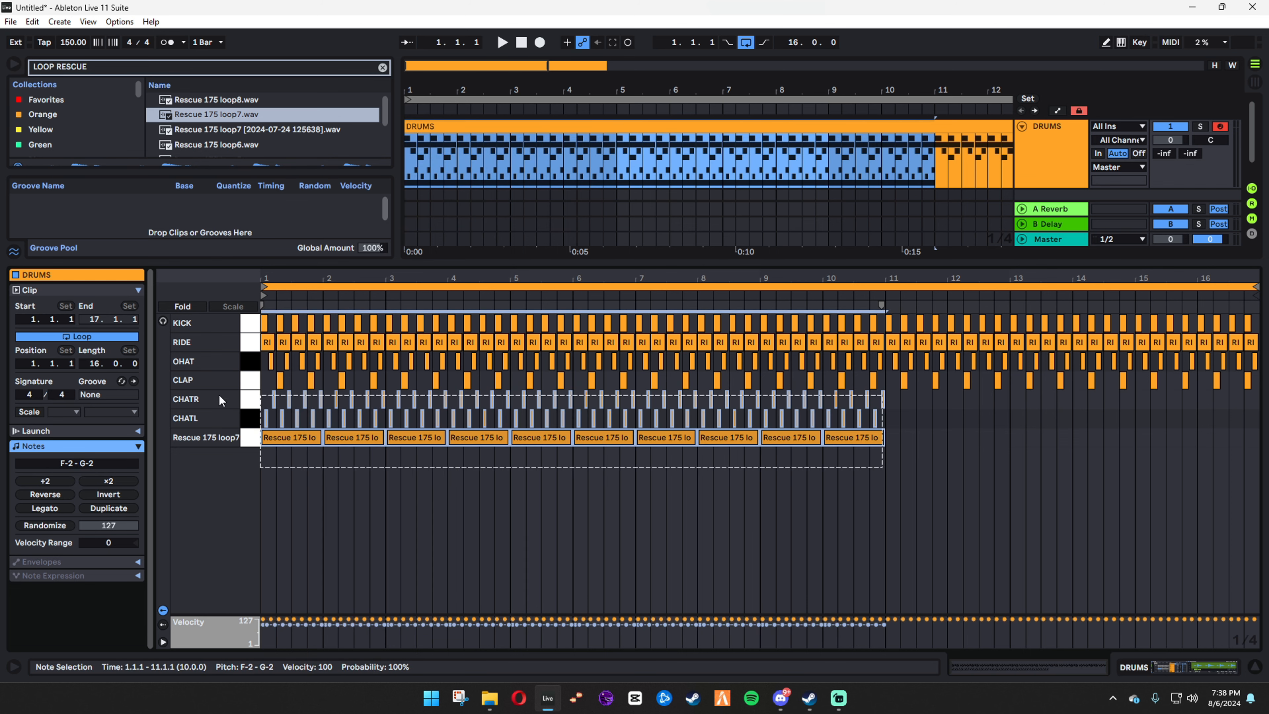
key(ctrl+d)
drag(1033, 277, 1033, 250)
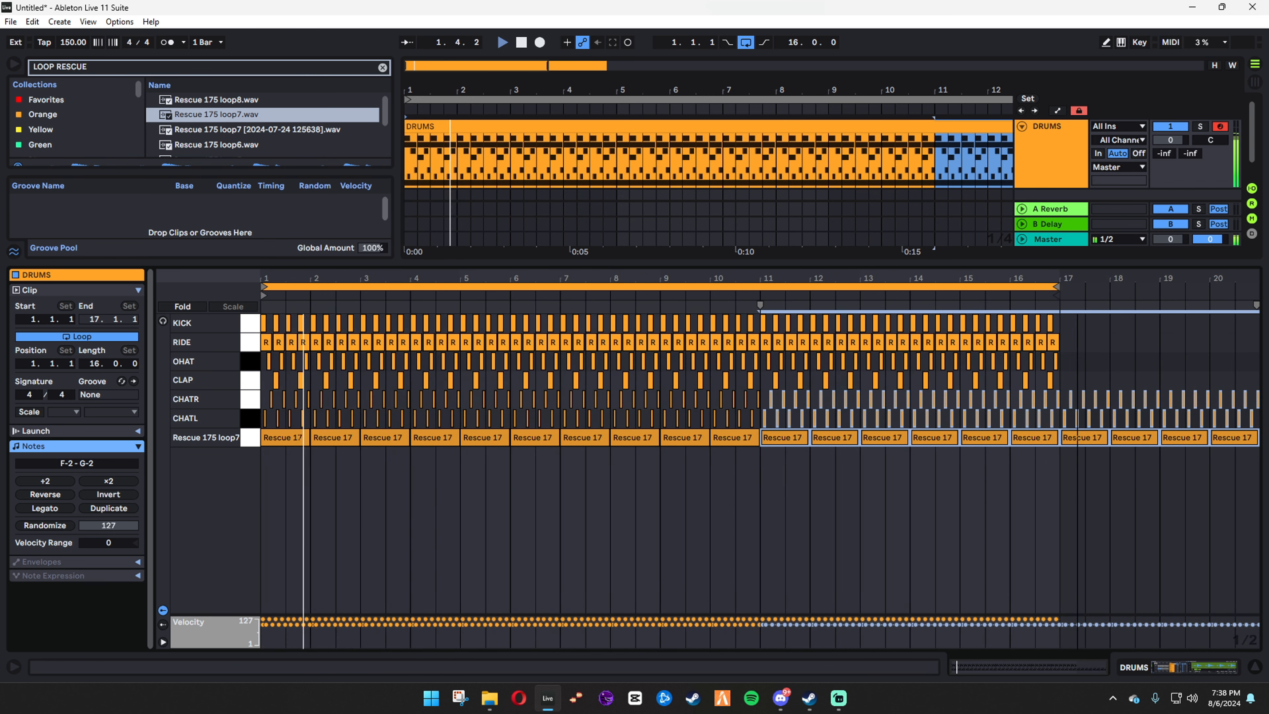
drag(1065, 466, 1259, 391)
key(Delete)
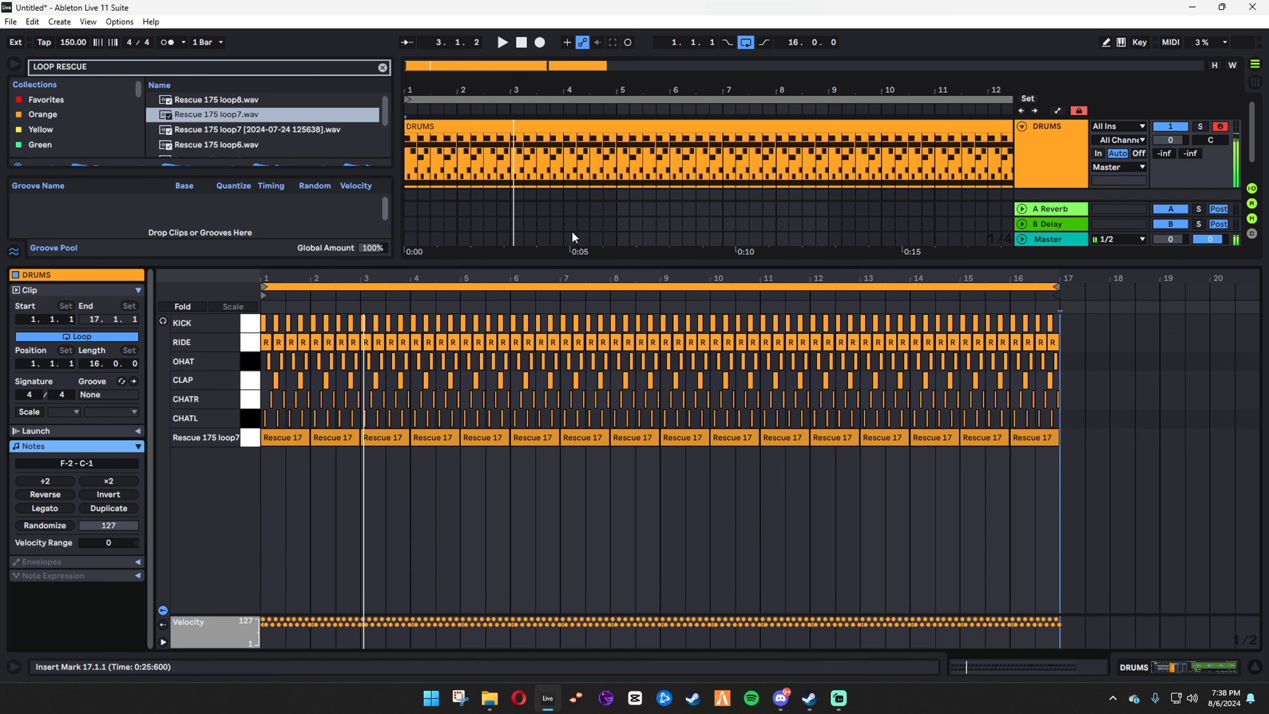
drag(584, 259, 584, 493)
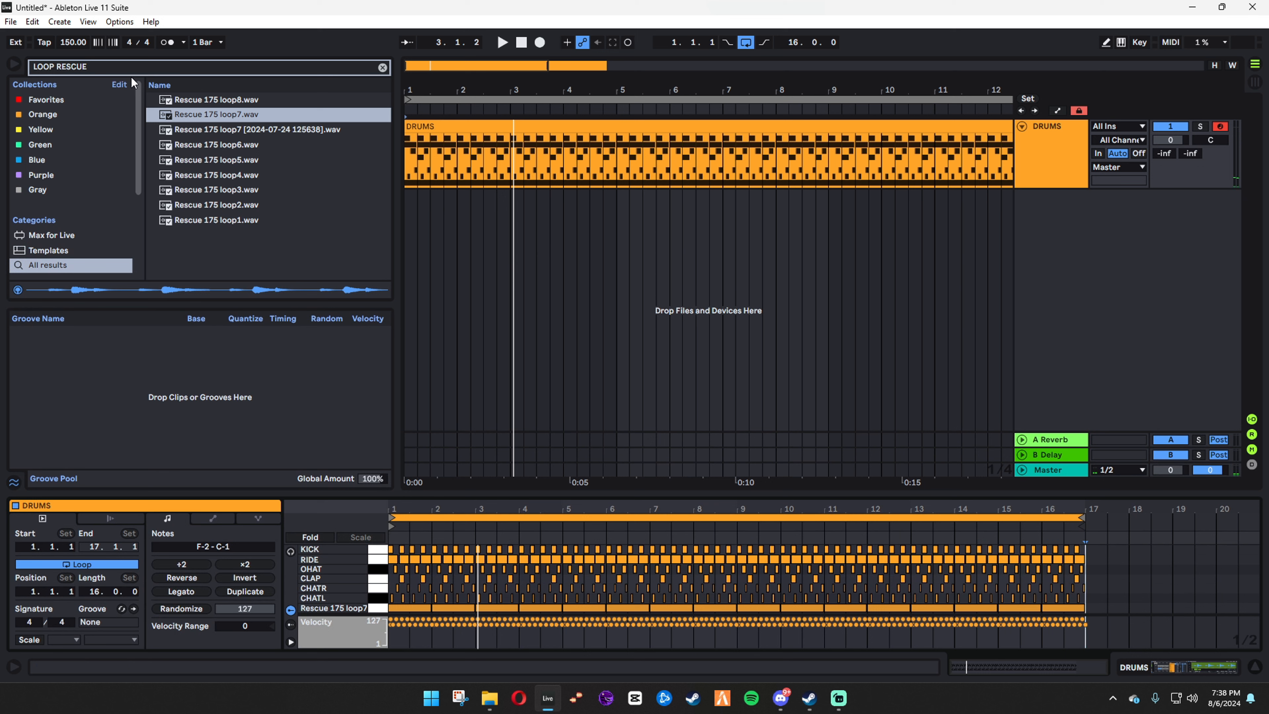
Search the browser for HAT LOOP and audition the open hat loops and SubZero Hat Loop1
key(ctrl+f)
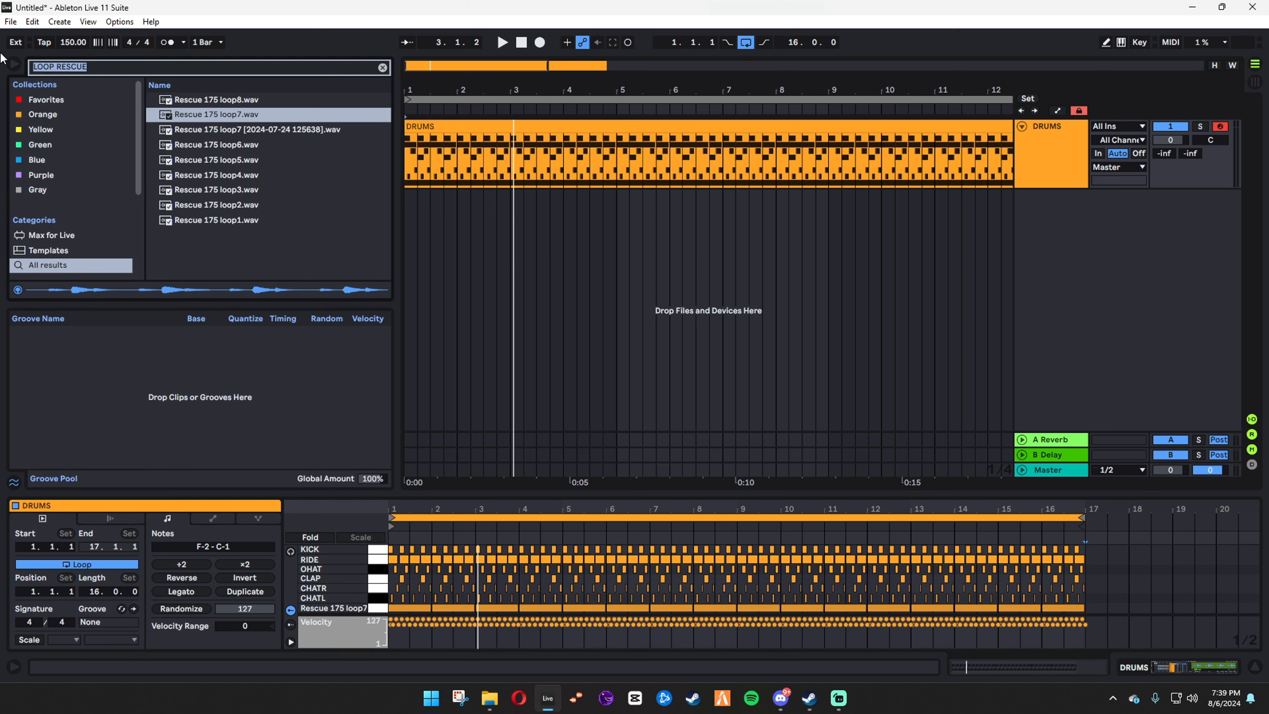
text(HAT LOOP)
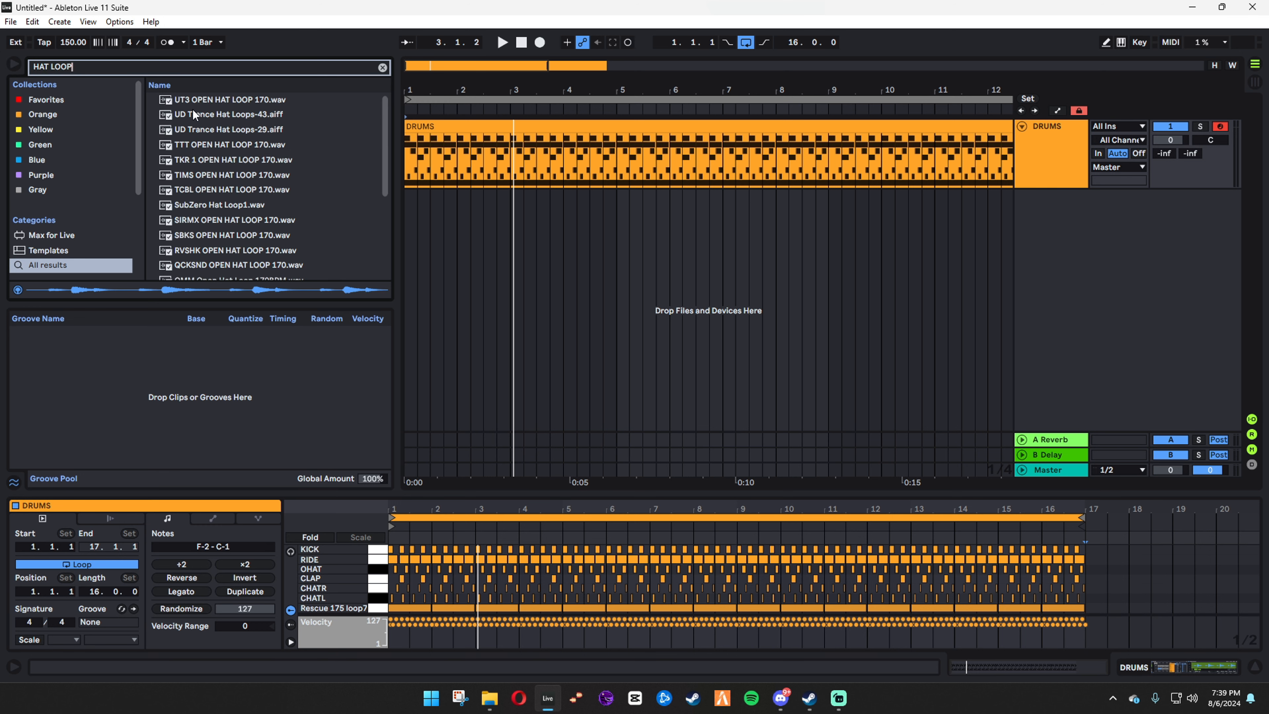
key(Down)
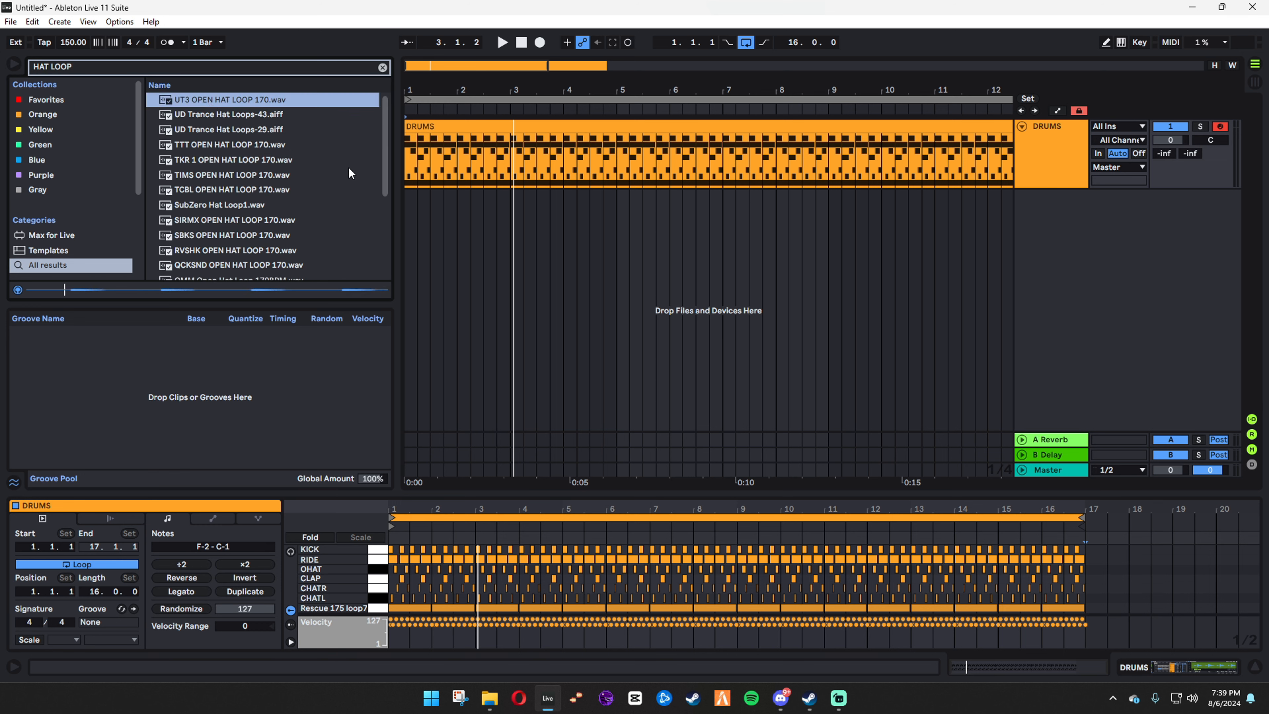
key(Down)
key(Down)
key(Down)
key(Down)
key(Down)
key(Down)
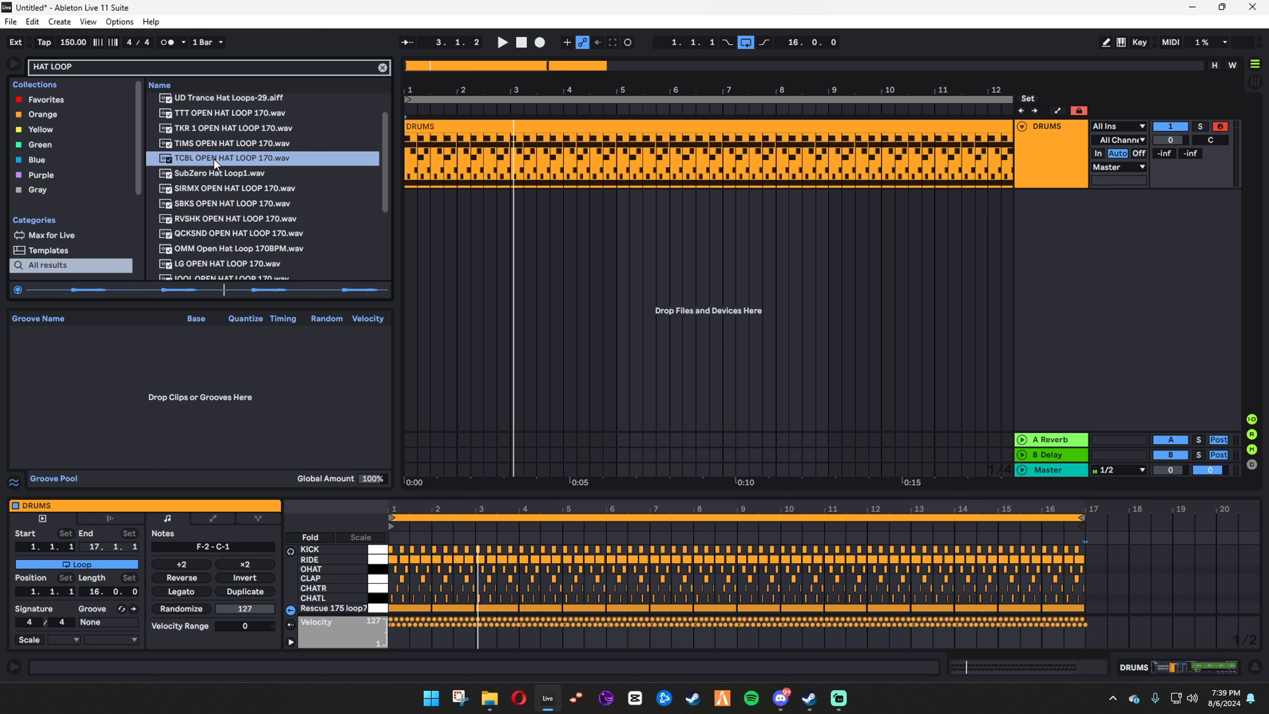
click(243, 202)
click(218, 233)
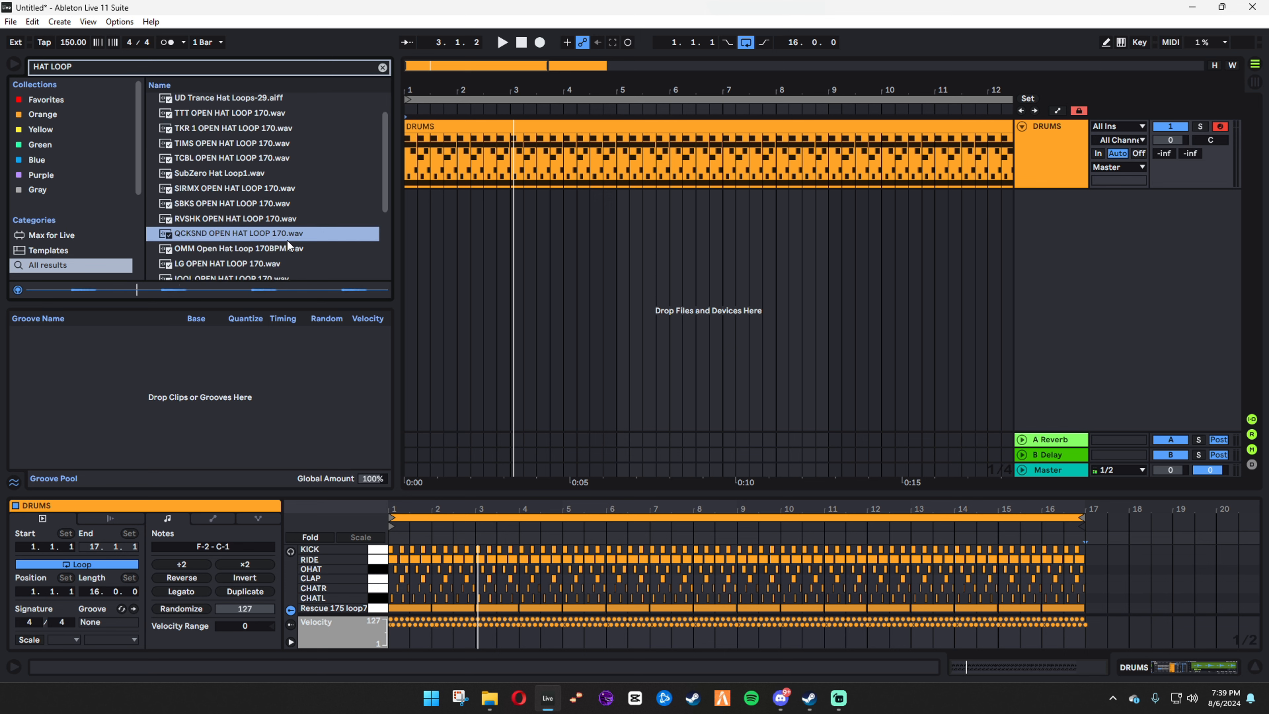
click(232, 175)
Replace the Rescue 175 loop7 sample on the Drum Rack's F-2 pad with SubZero Hat Loop1 and turn on warping
double_click(1039, 157)
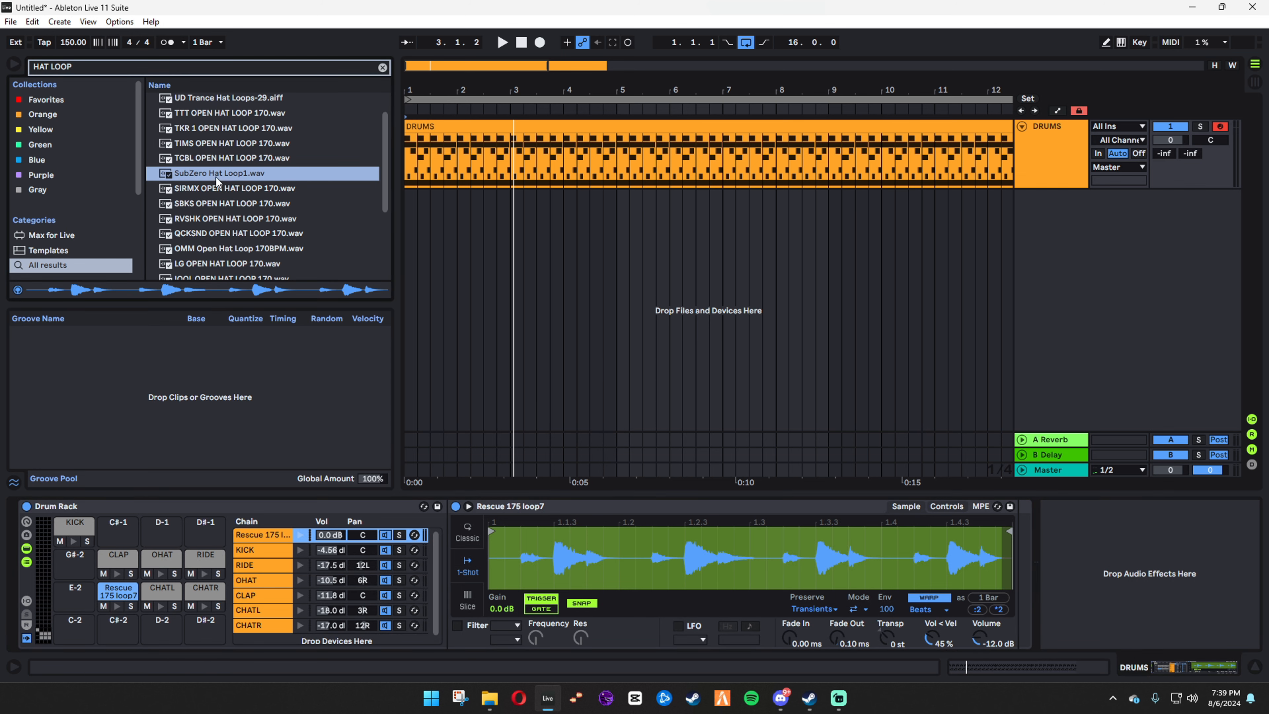
drag(133, 574, 121, 590)
key(space)
key(Tab)
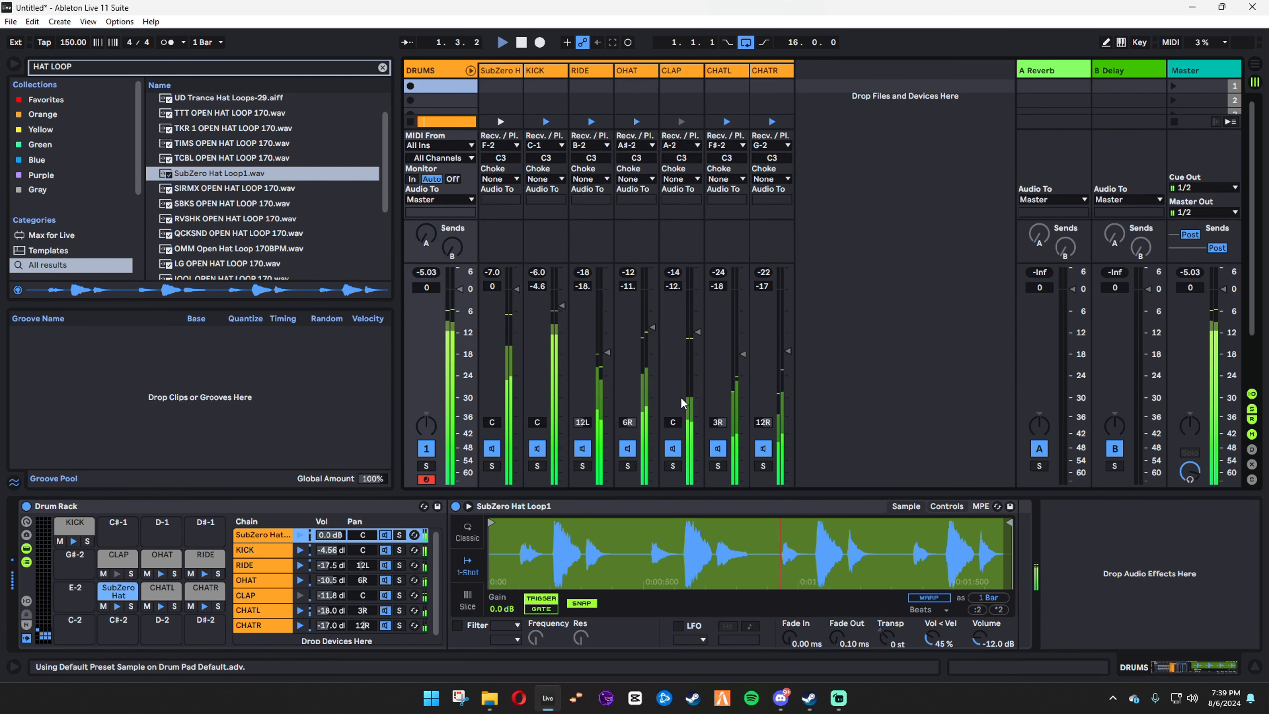
key(space)
click(272, 532)
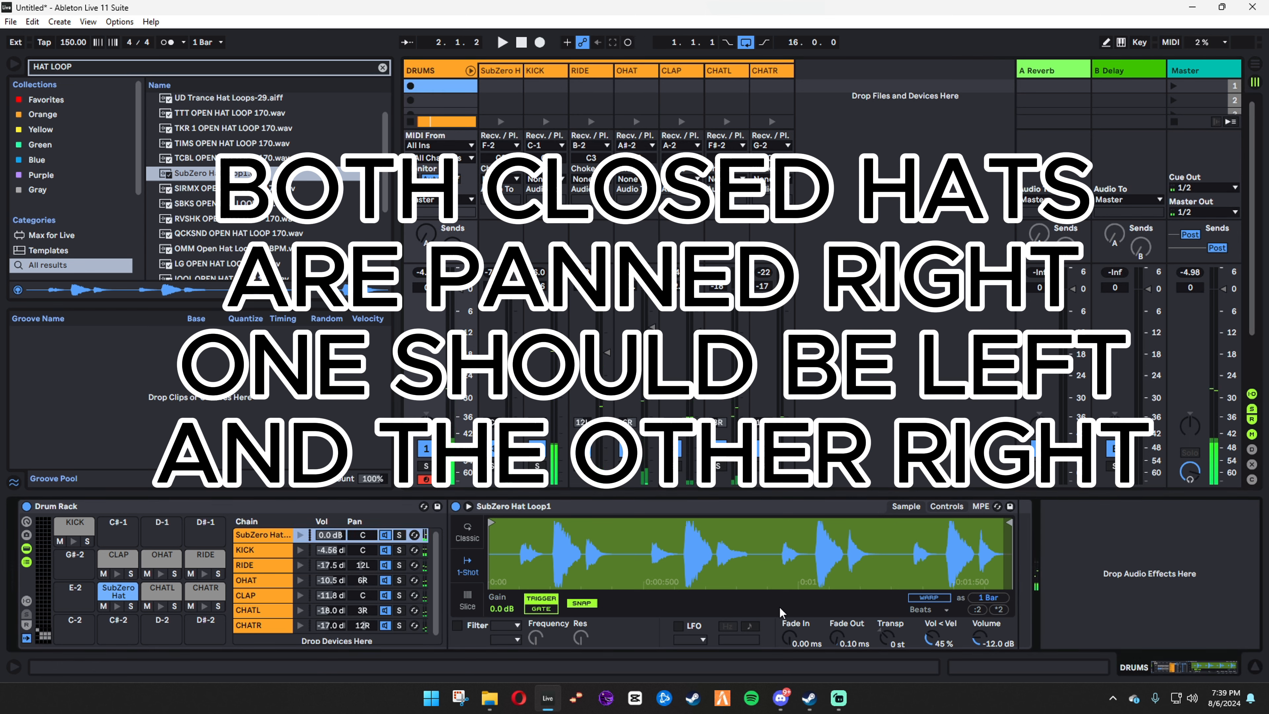
click(929, 598)
Move the SubZero Hat Loop1 chain to the end of the Drum Rack's chain list and rename it LOOP
drag(268, 535, 273, 641)
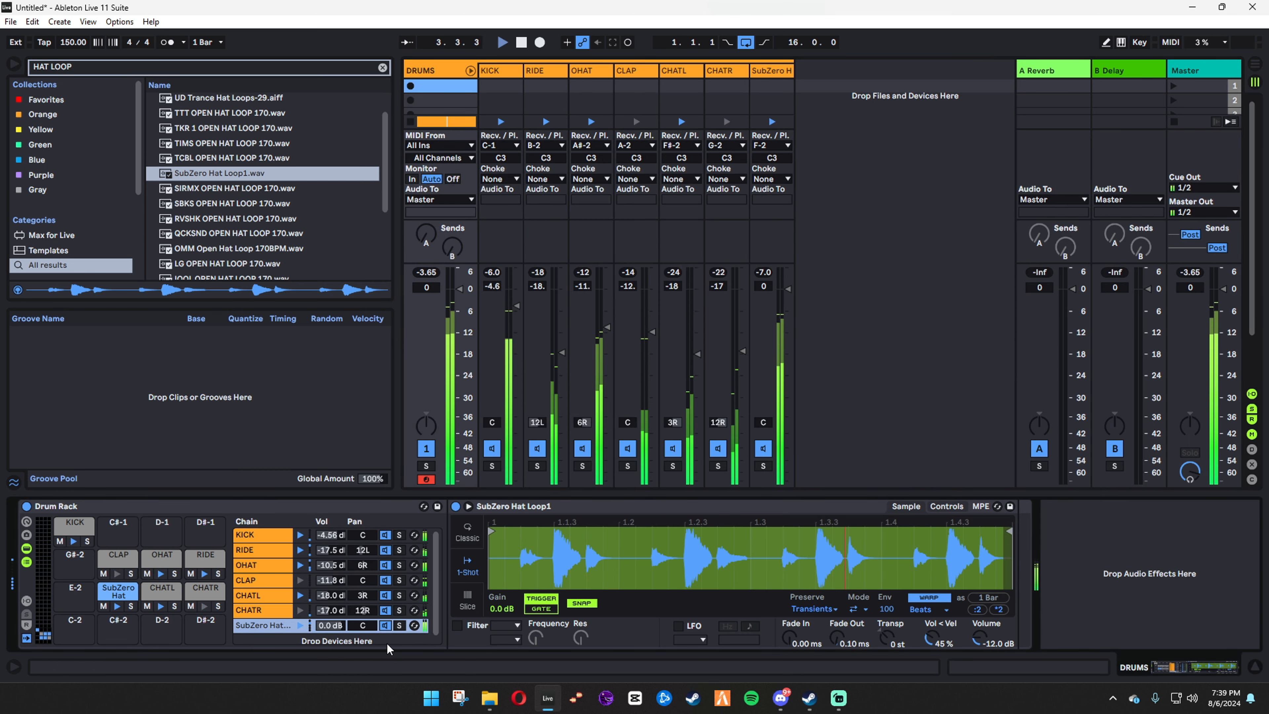
key(ctrl+r)
text(LOOP)
key(Return)
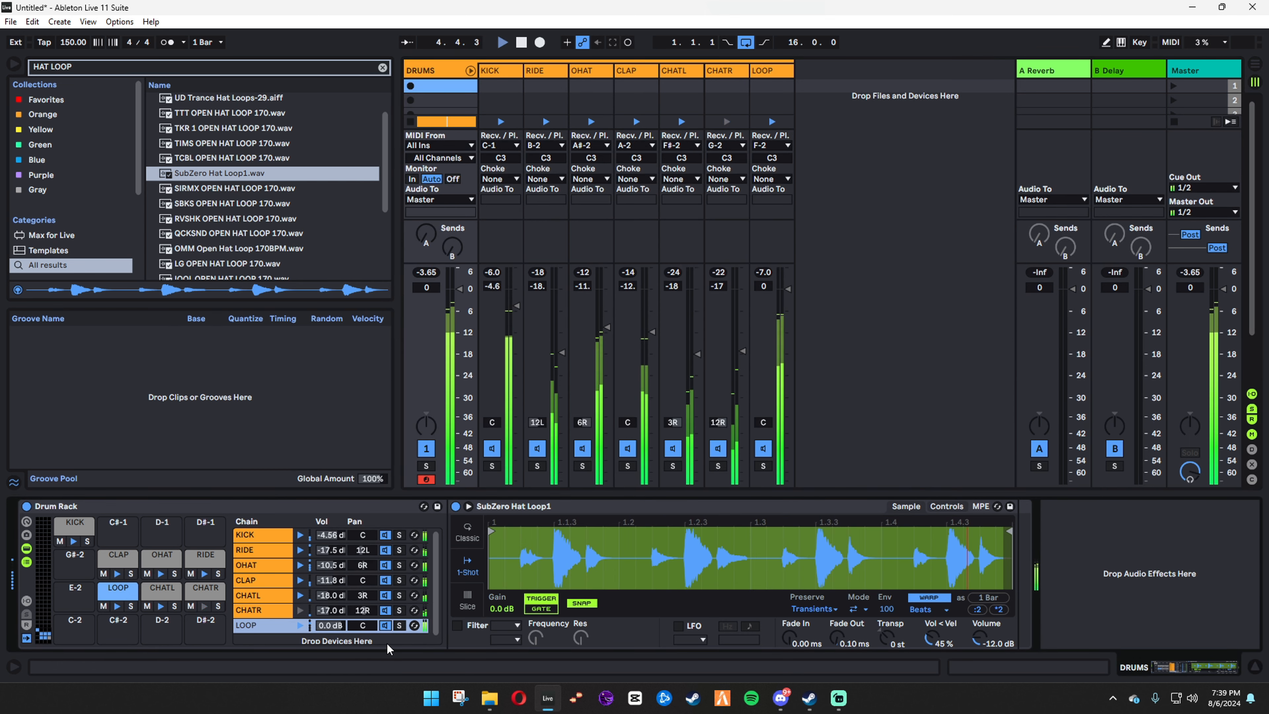
Lower the LOOP chain's volume to -10.3 dB and compare the playing mix with and without the CLAP chain
drag(788, 289, 787, 326)
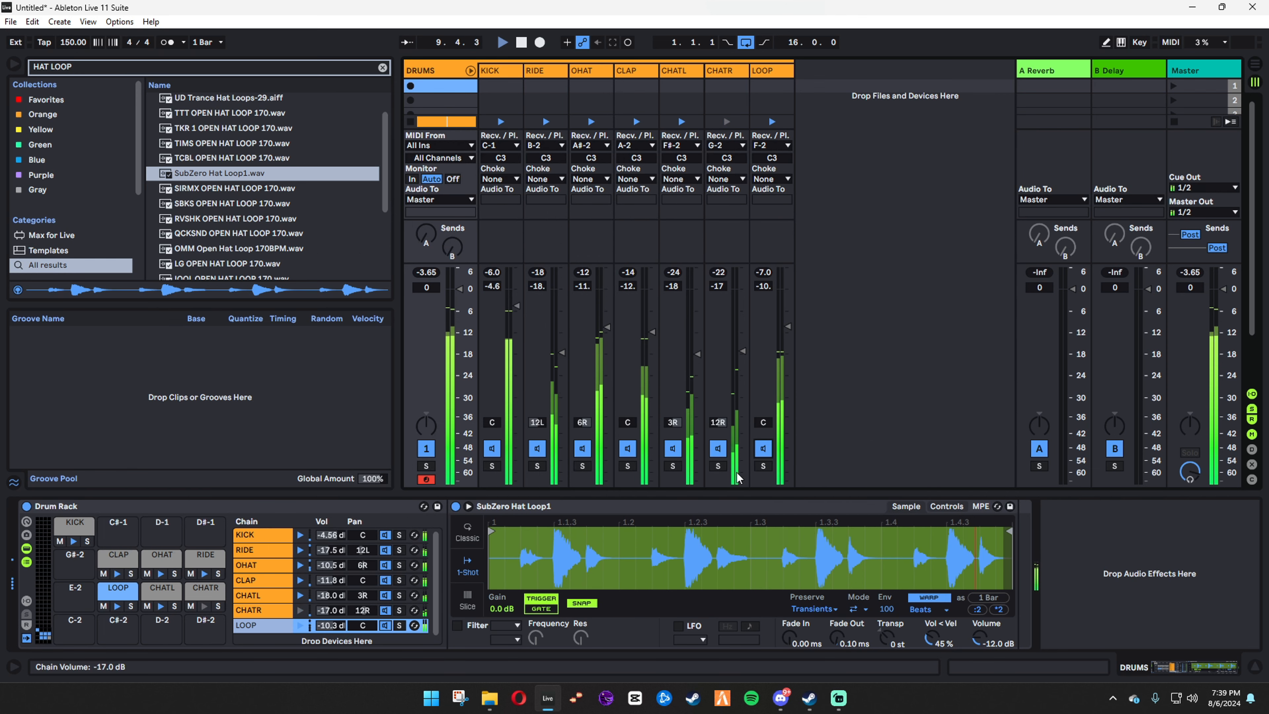
click(672, 449)
click(672, 449)
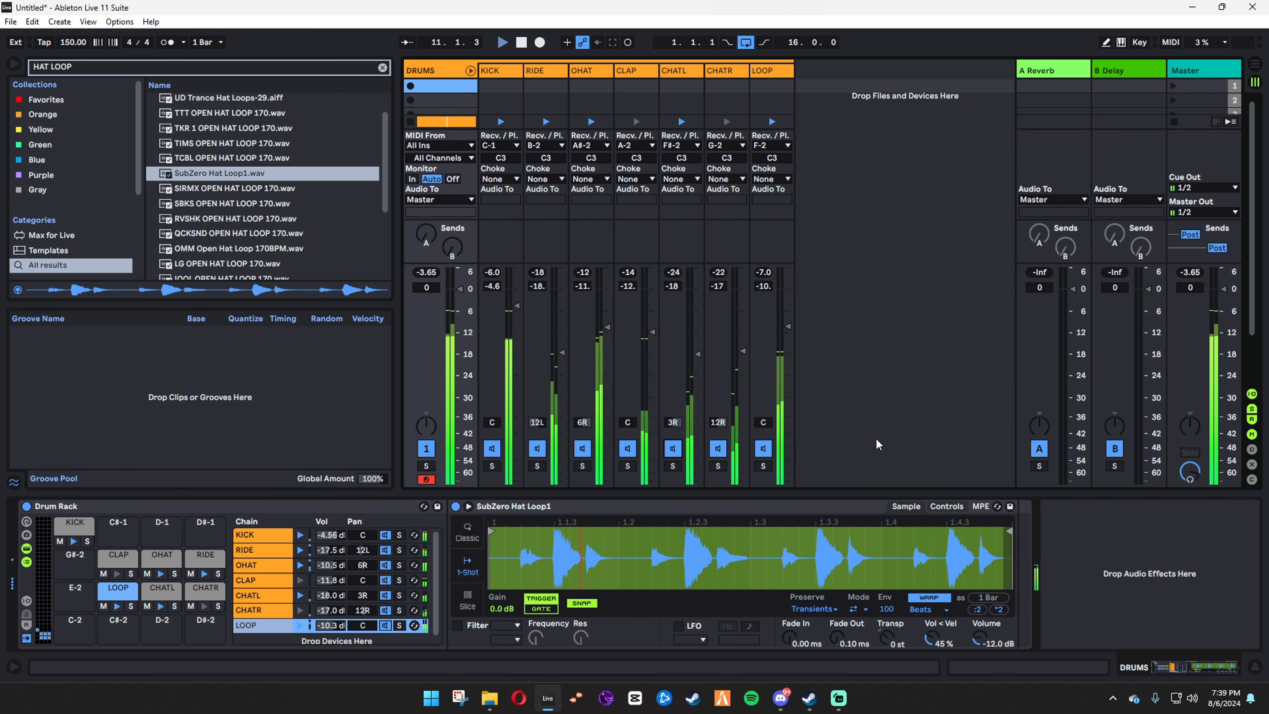
key(Tab)
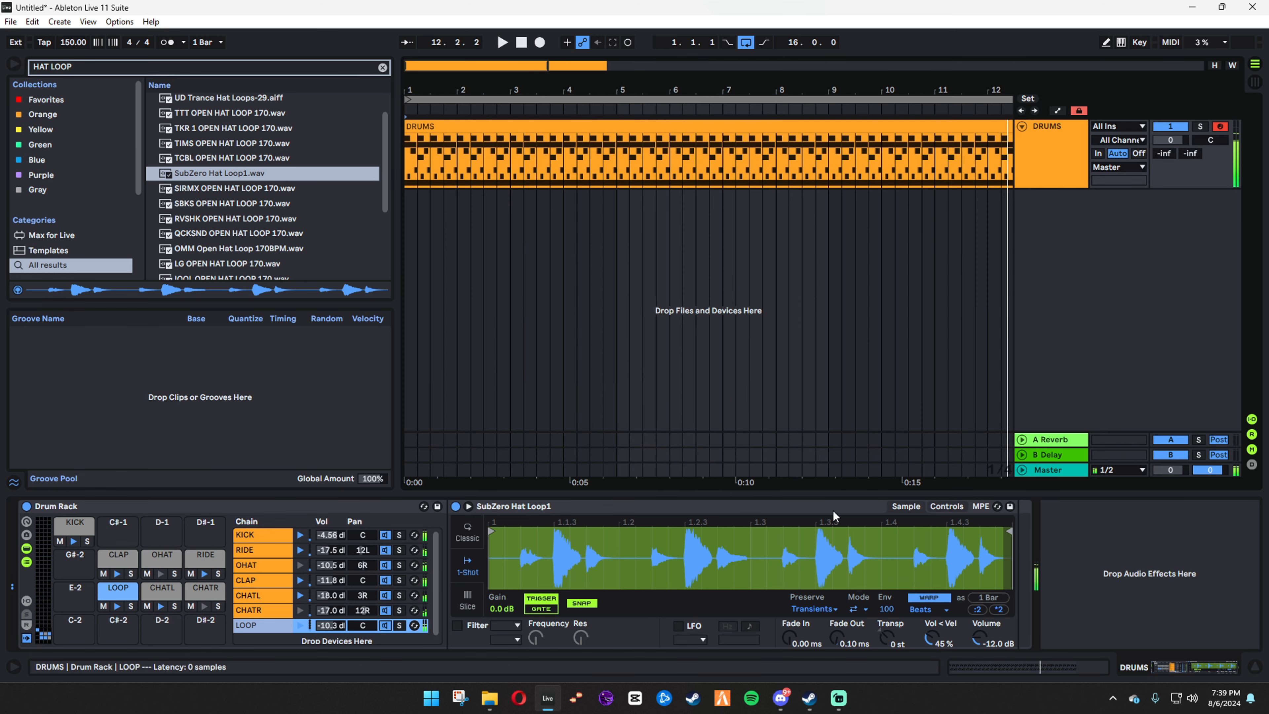
Search the browser for CRASH and audition the VEC4 Crash samples from Crash 29 down to Crash 10
click(1029, 170)
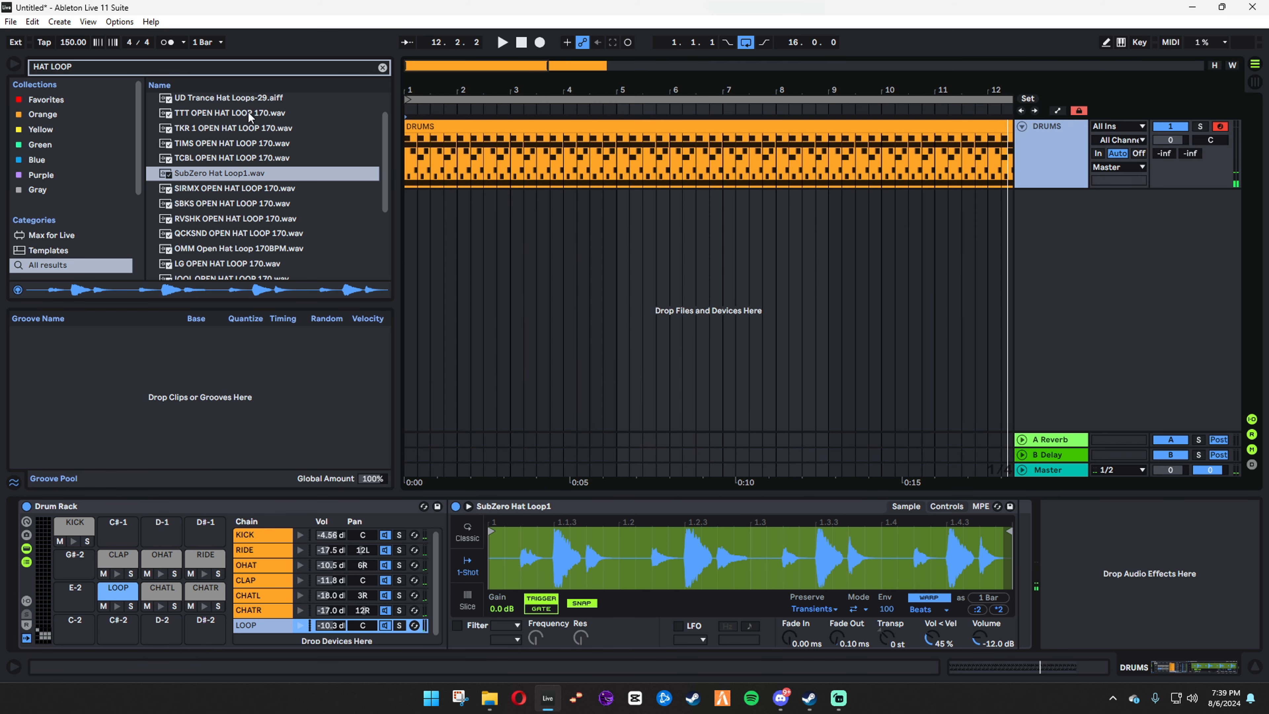
text(CRASH)
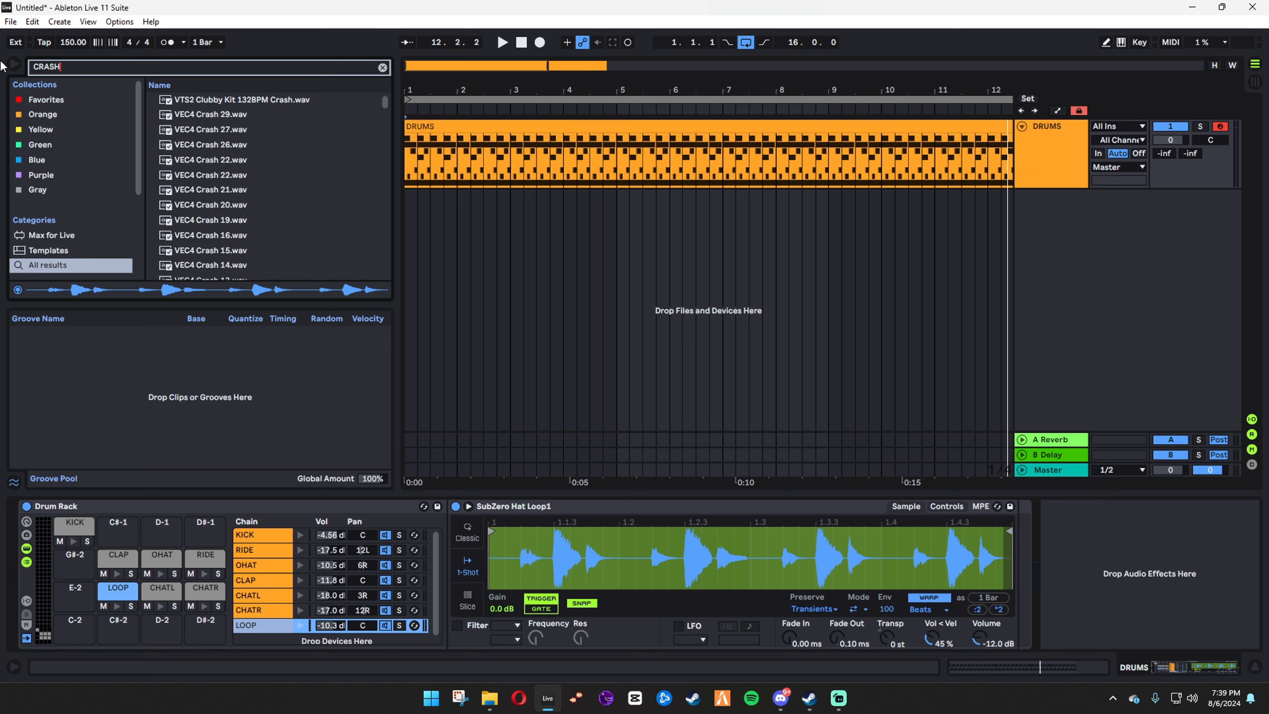
click(204, 100)
click(201, 114)
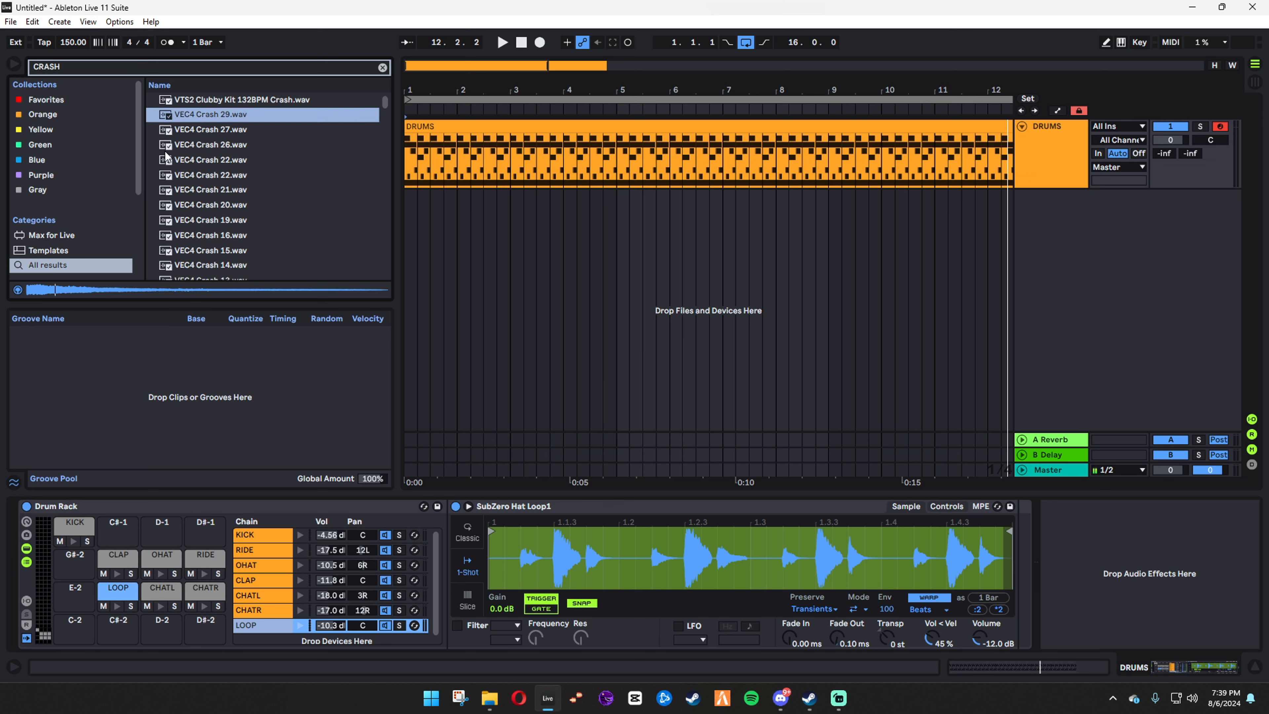
click(200, 144)
key(Down)
key(Down)
key(Down)
key(Down)
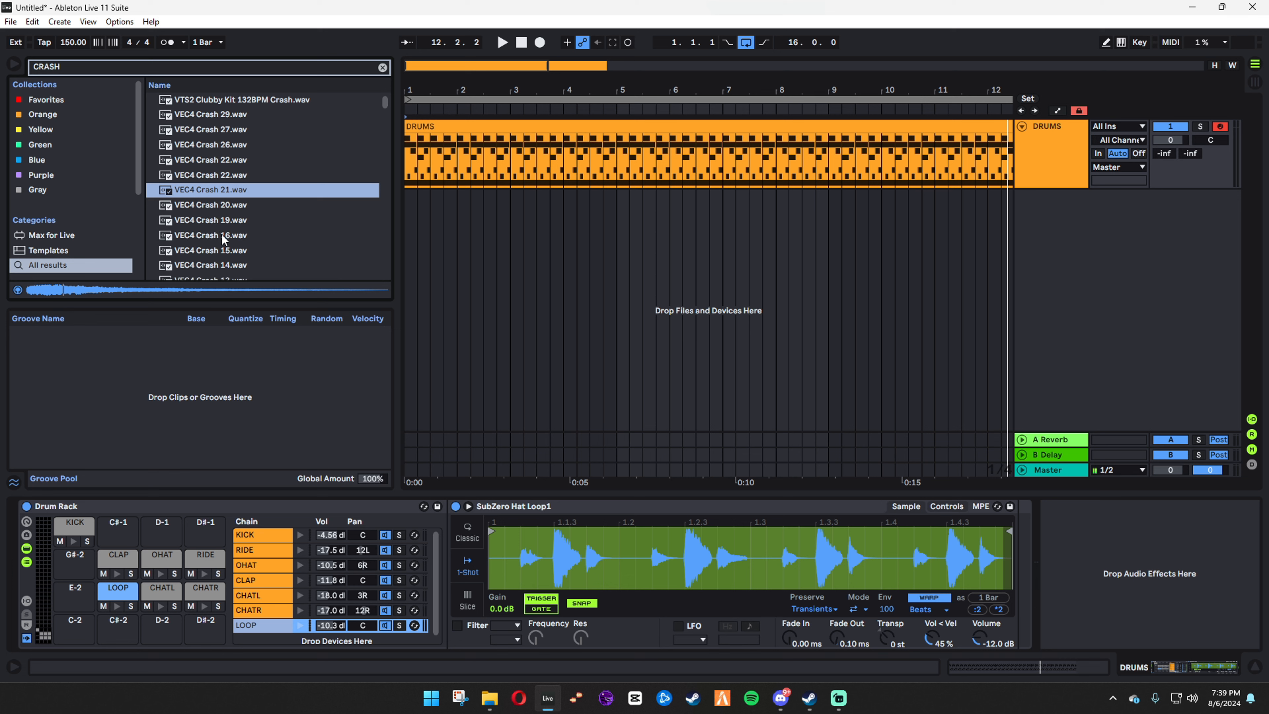
key(Down)
key(Down)
key(Down)
key(Down)
key(Down)
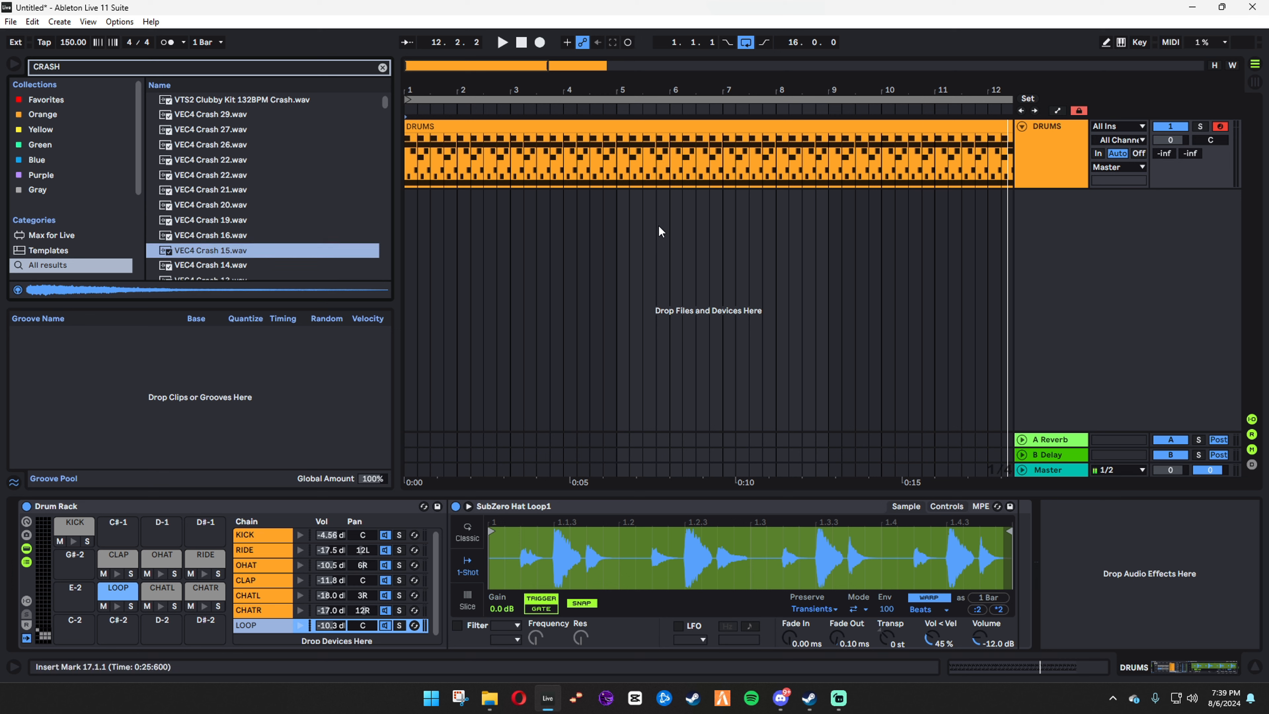
key(Down)
key(Down)
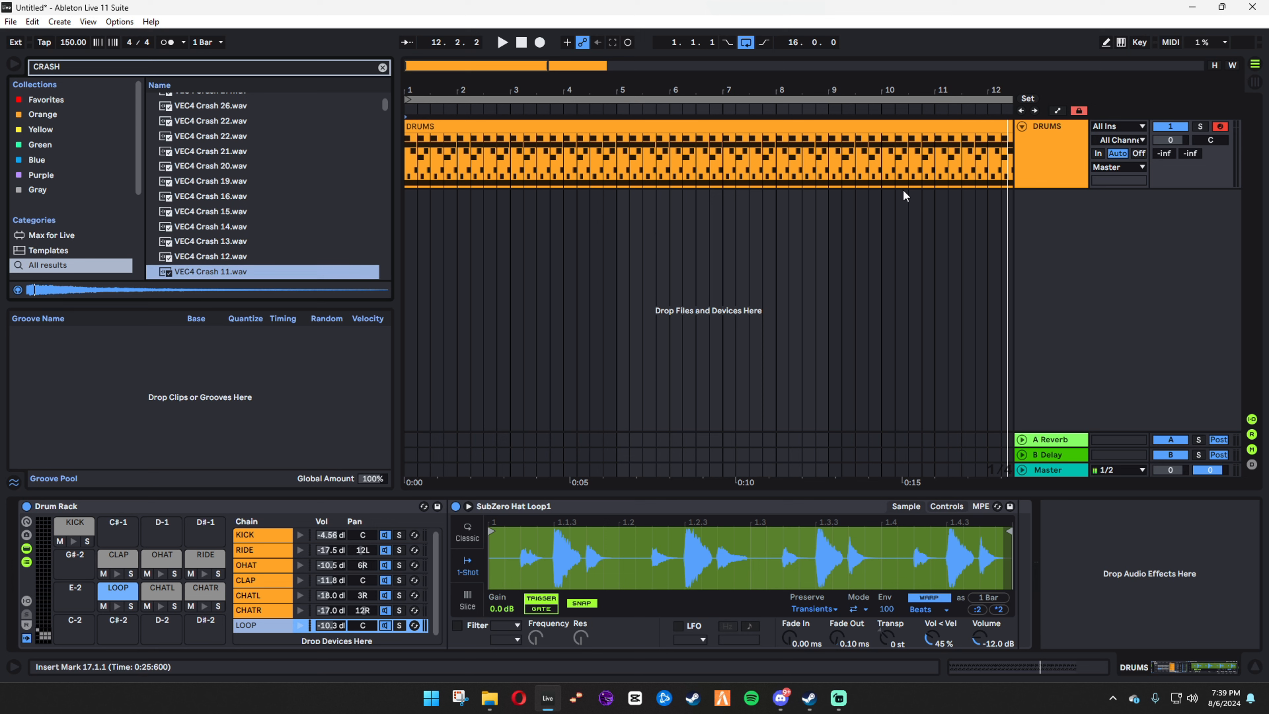
key(Up)
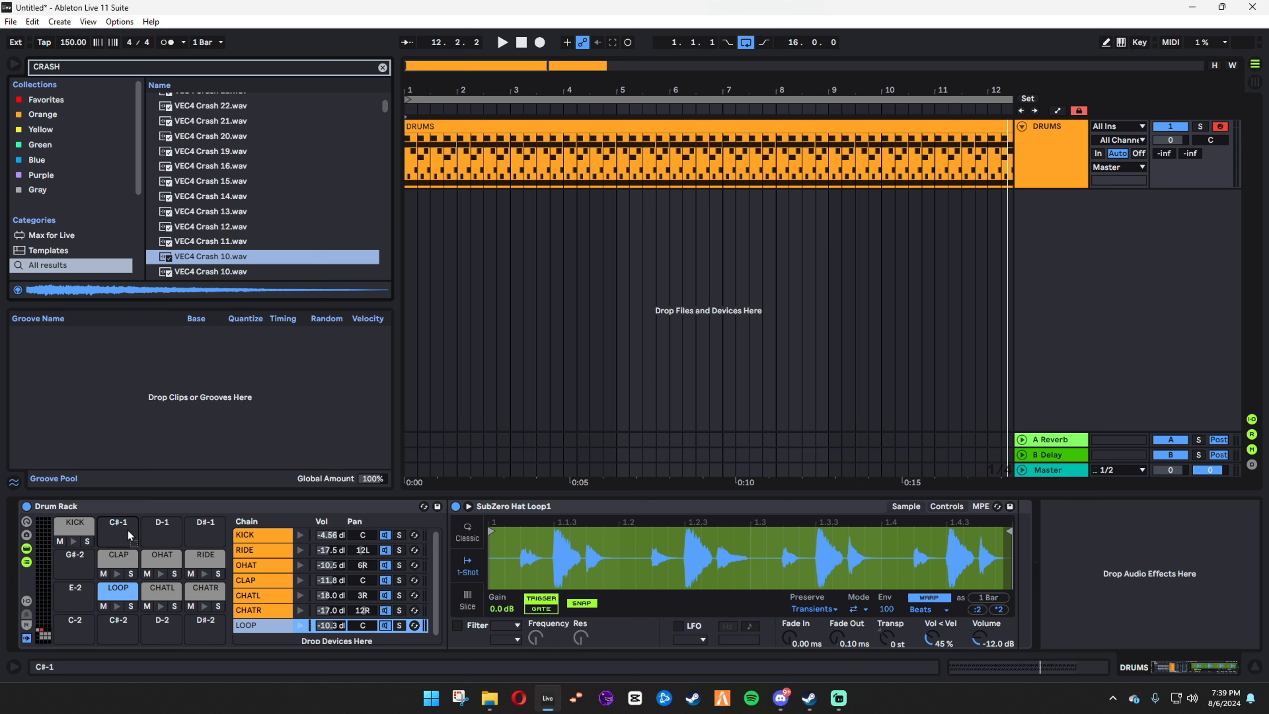
Load VEC4 Crash 10 onto the C#-1 pad as the first chain and add its note at the start of bar 1
drag(128, 530, 127, 530)
drag(267, 619, 278, 533)
click(415, 124)
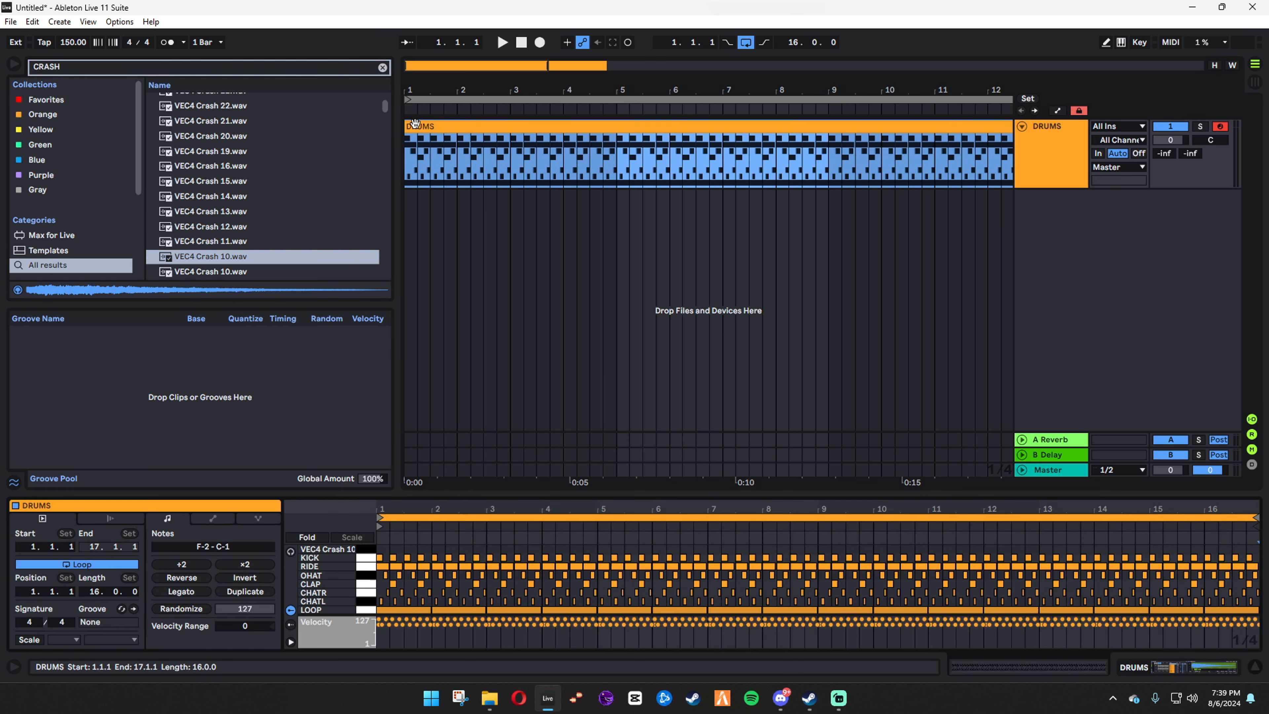
click(382, 548)
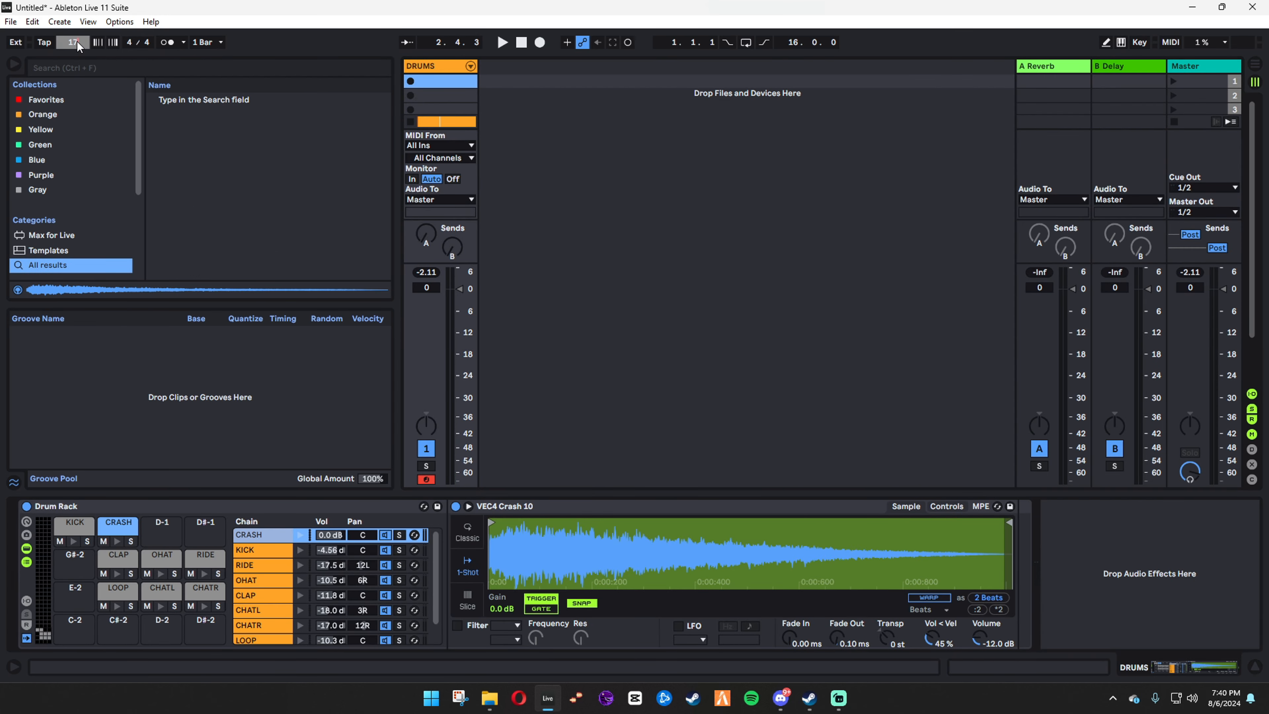
Play the drum loop at 999 BPM as a trial, and again with the tempo set to 175 BPM
key(space)
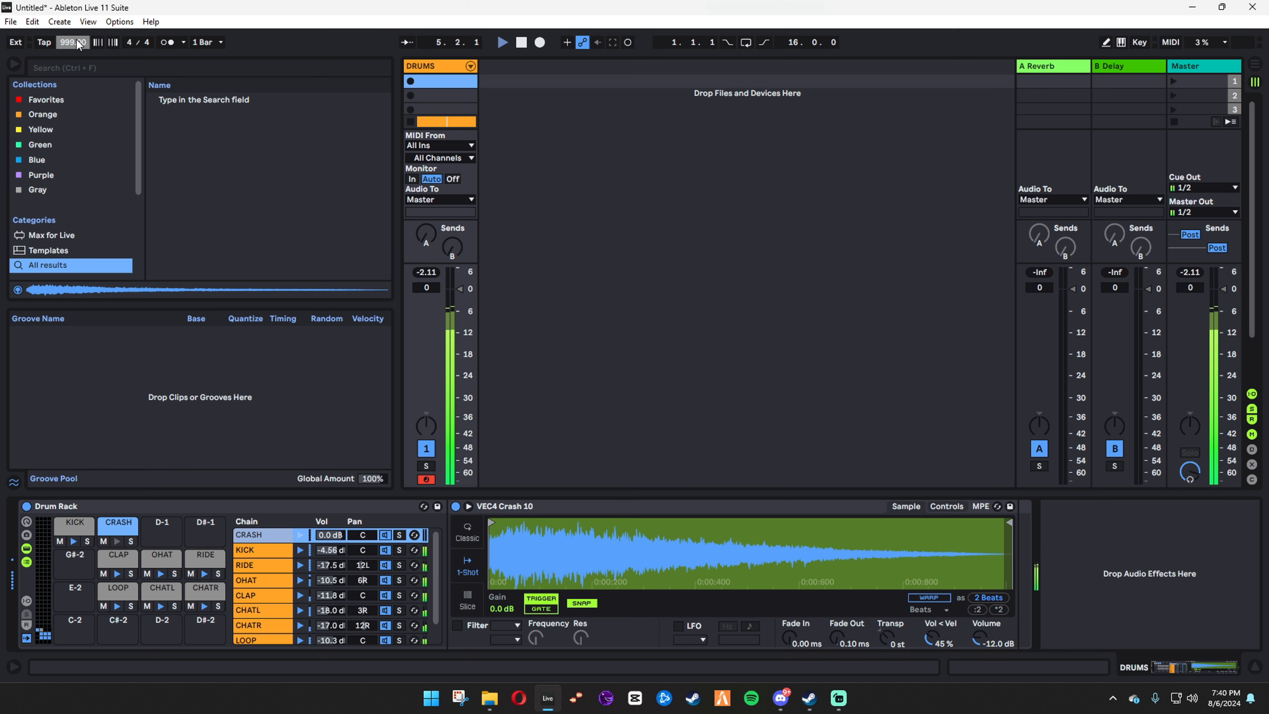
key(space)
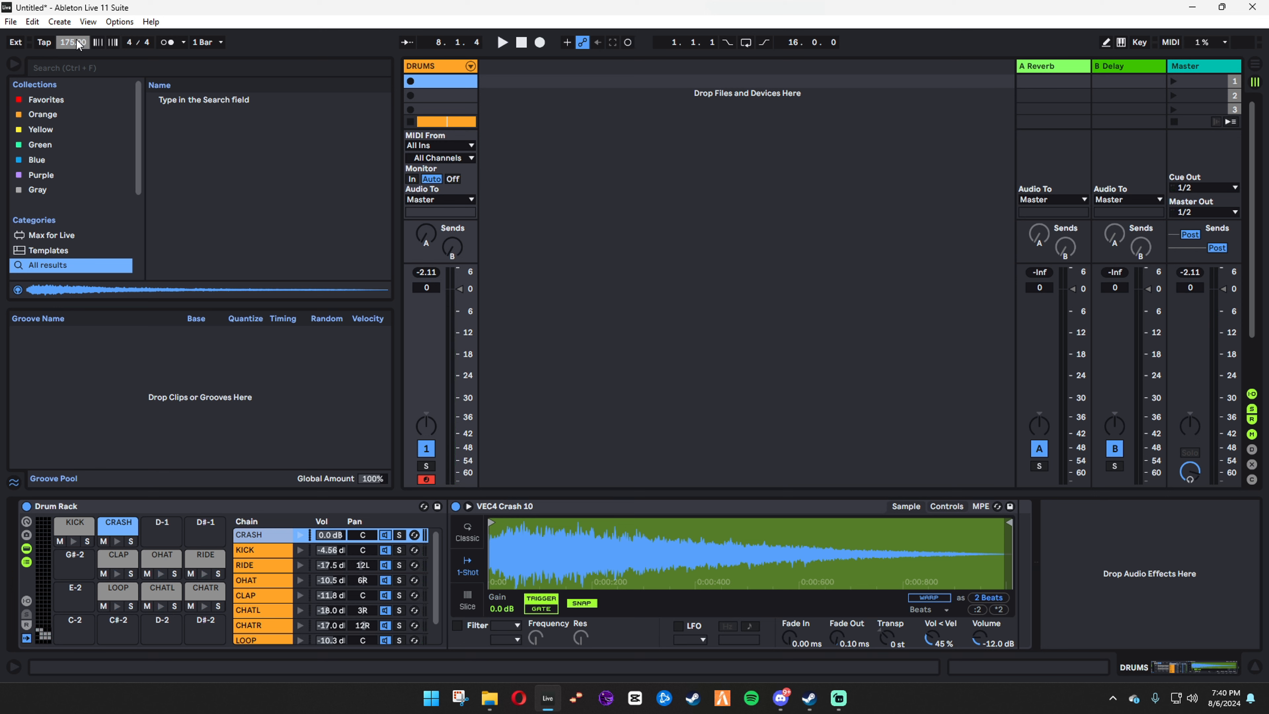
key(space)
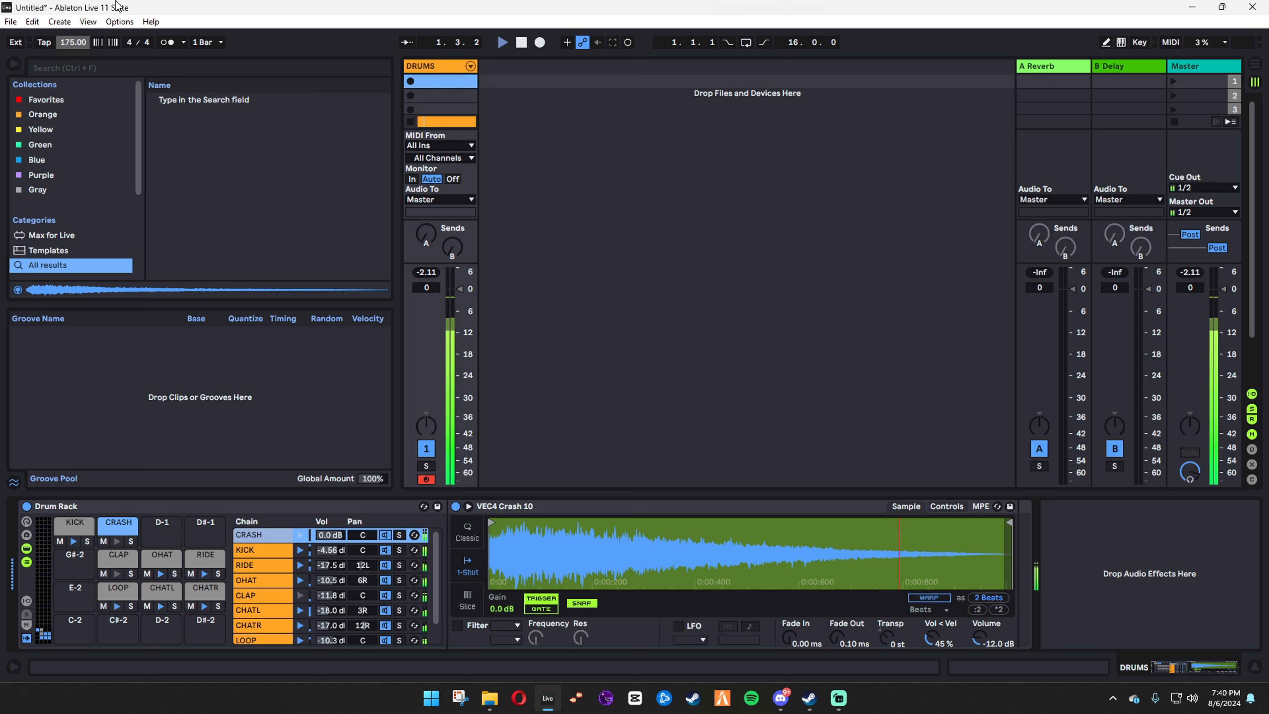
Inspect the RIDE and OHAT chains' samples and play back the DRUMS clip in the arrangement
click(273, 565)
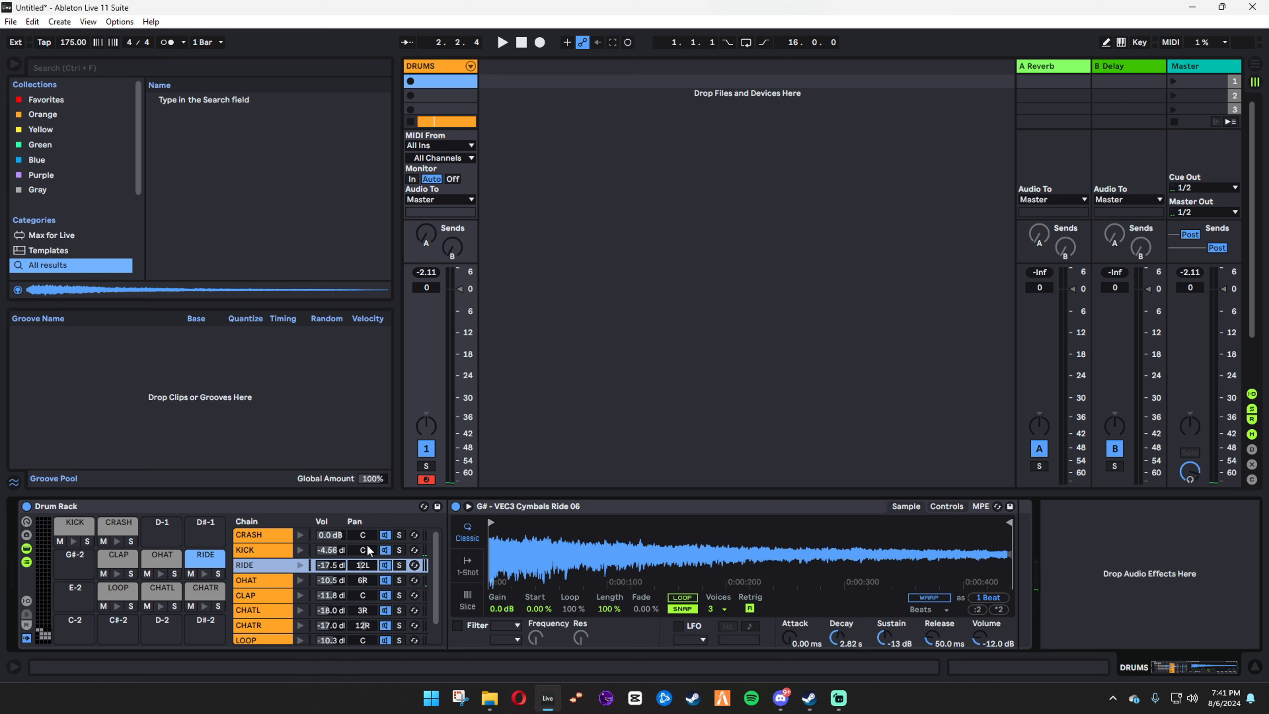
click(277, 581)
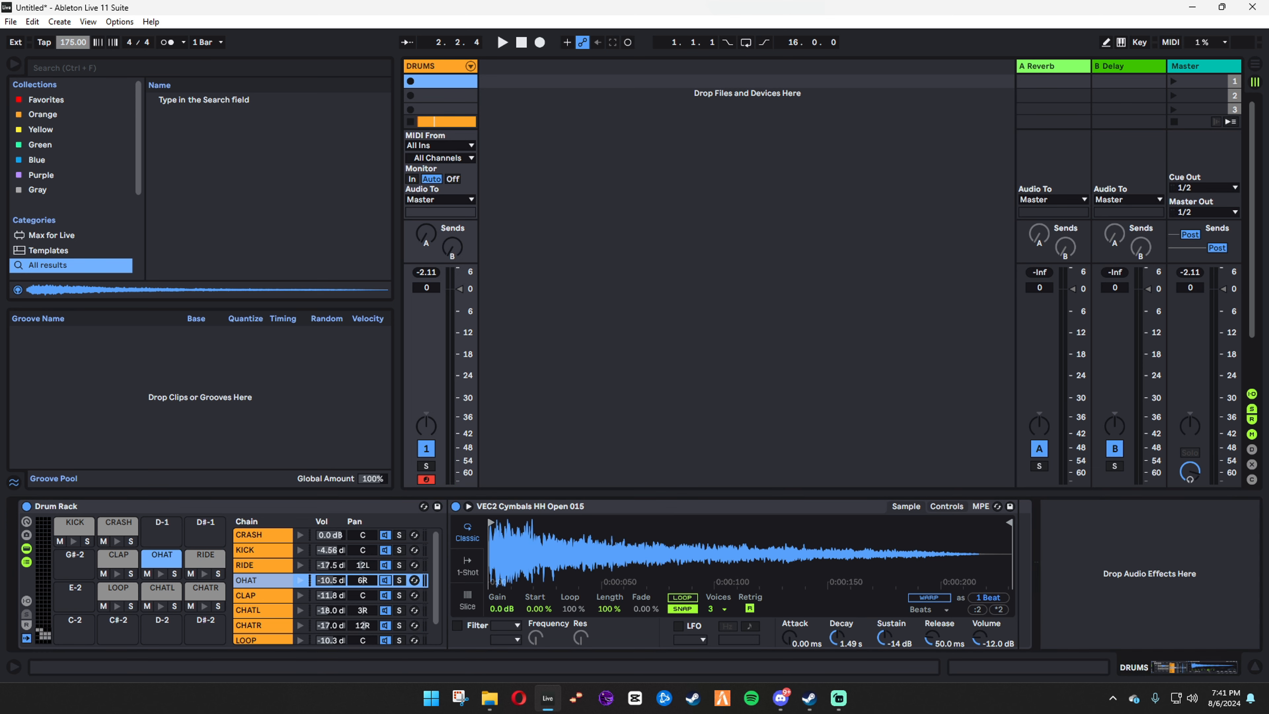
key(Tab)
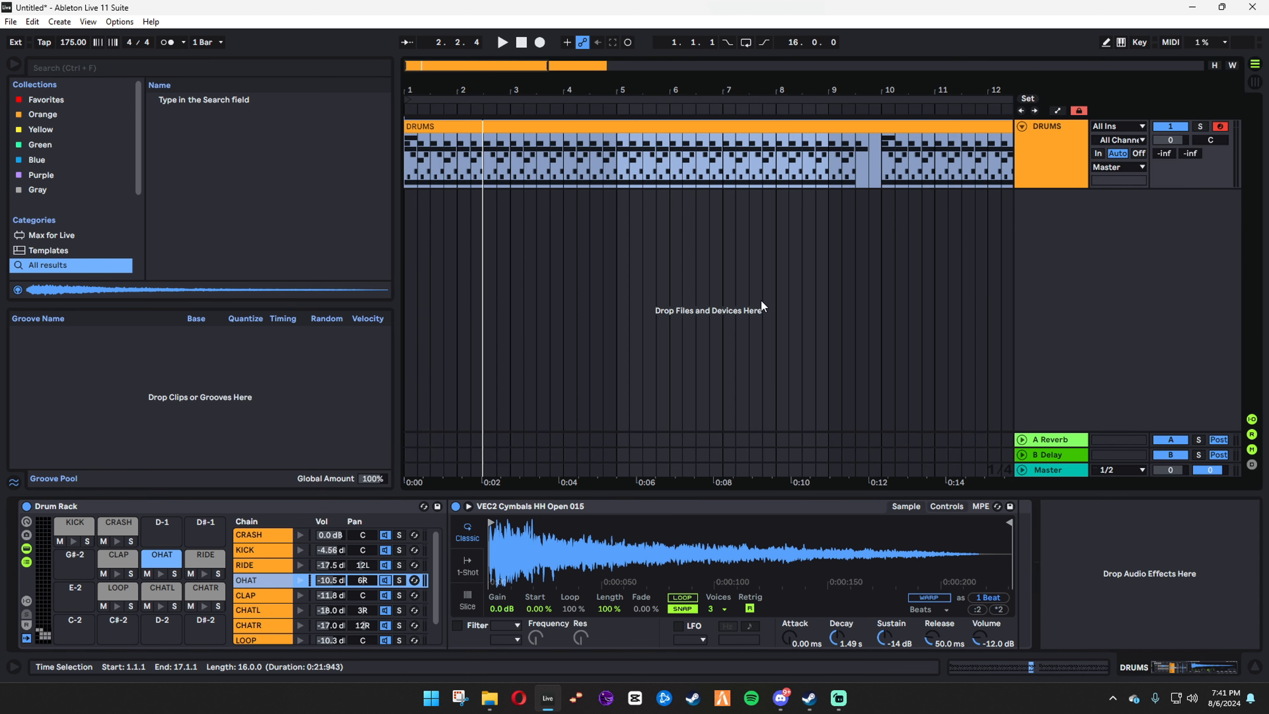
click(82, 42)
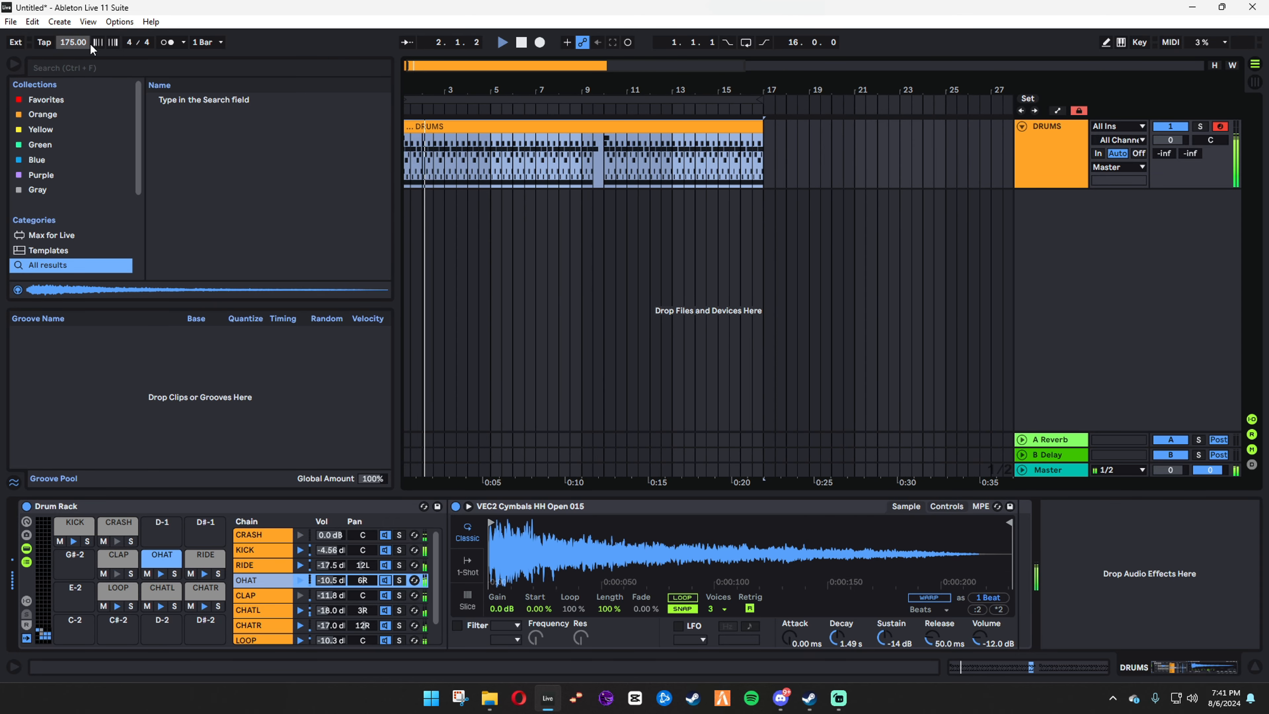
key(space)
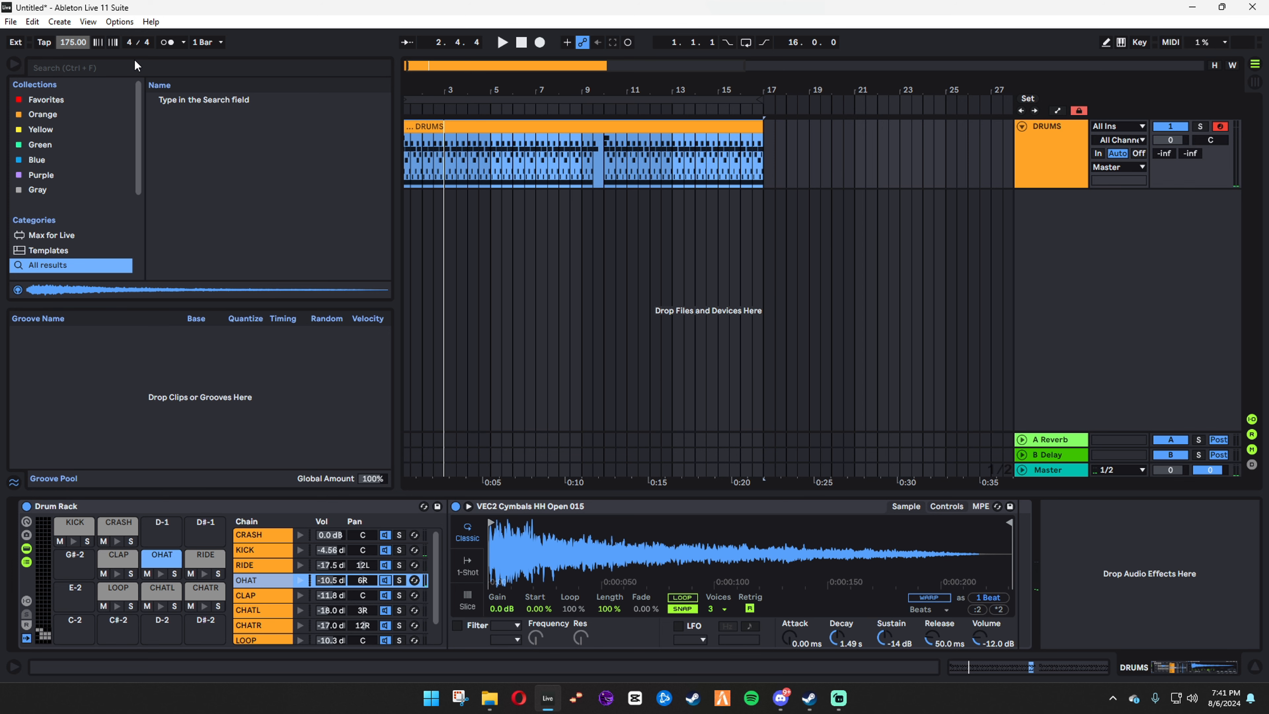
drag(453, 91, 456, 83)
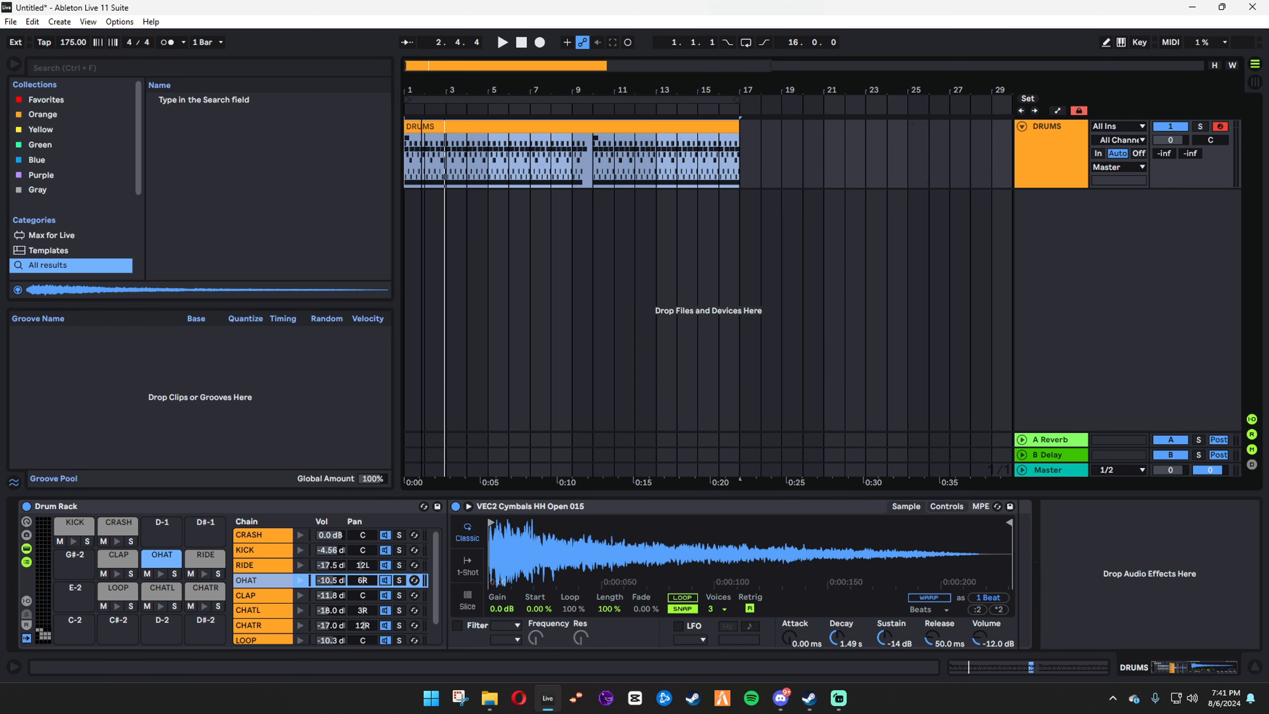
Find EQ Eight in the browser and add it to the CRASH chain of the Drum Rack
key(ctrl+a)
key(z)
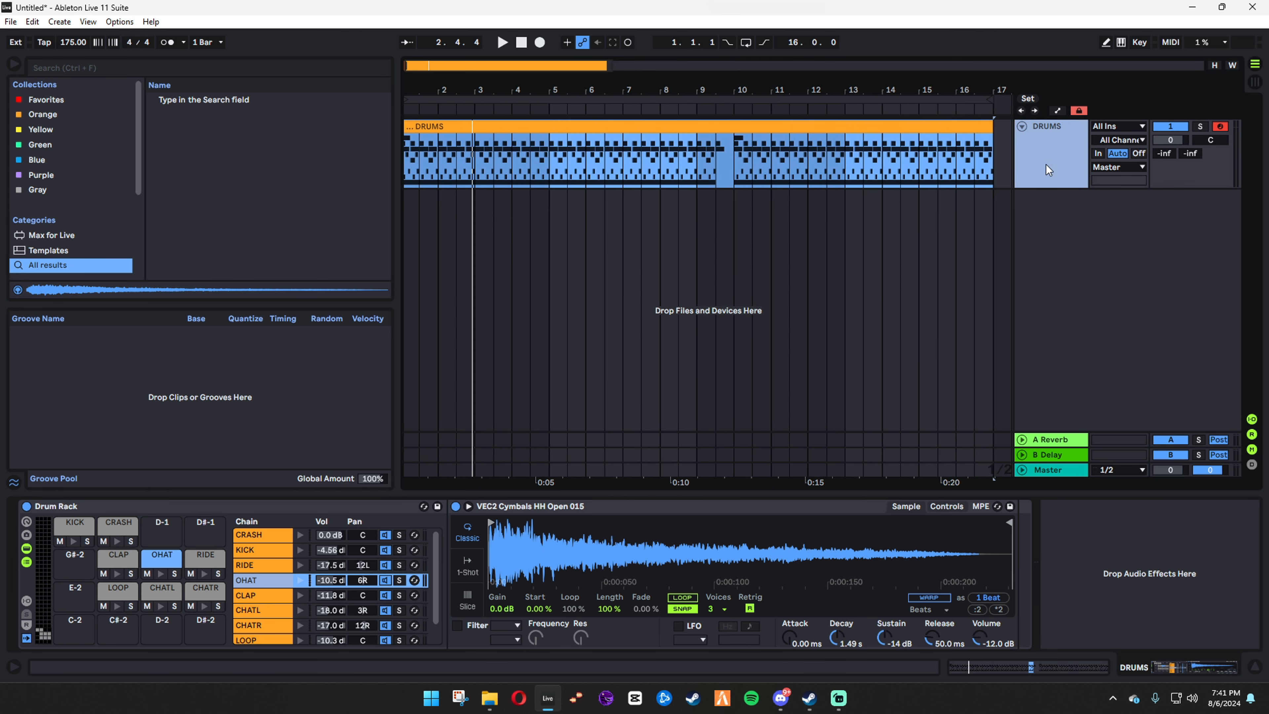
click(277, 535)
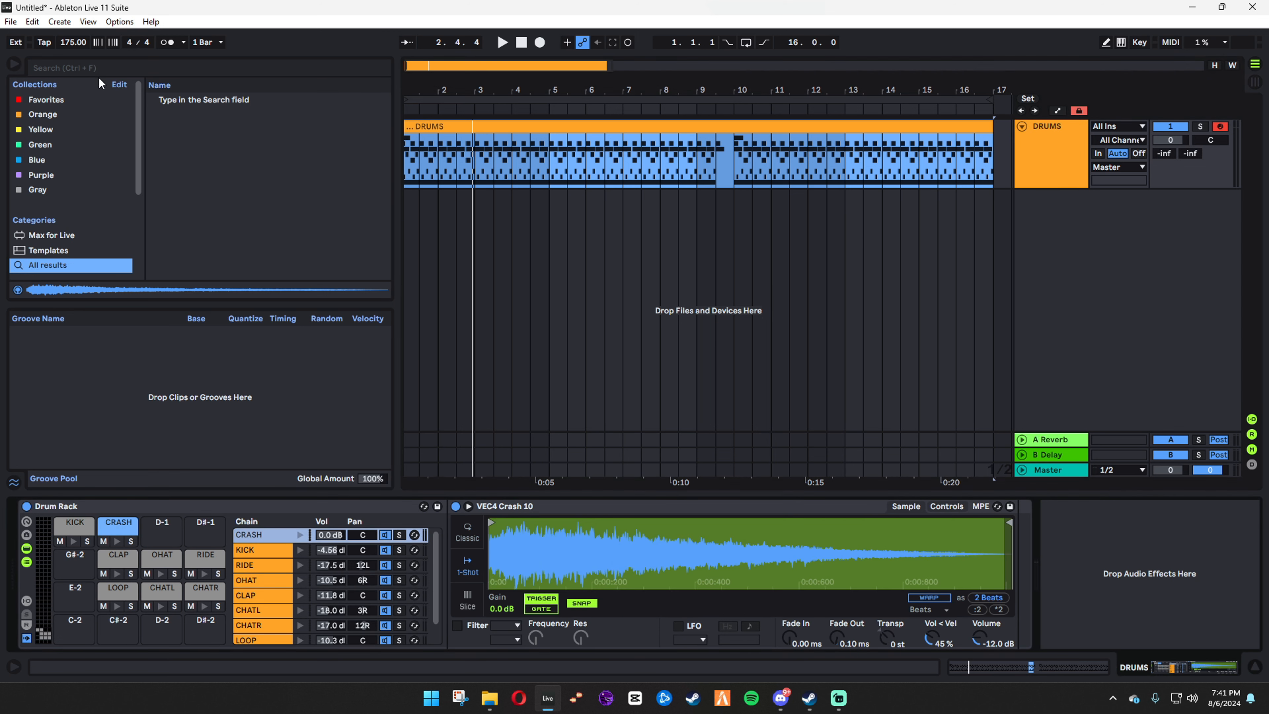
key(ctrl+f)
text(EQ)
scroll(83, 260, down, 2)
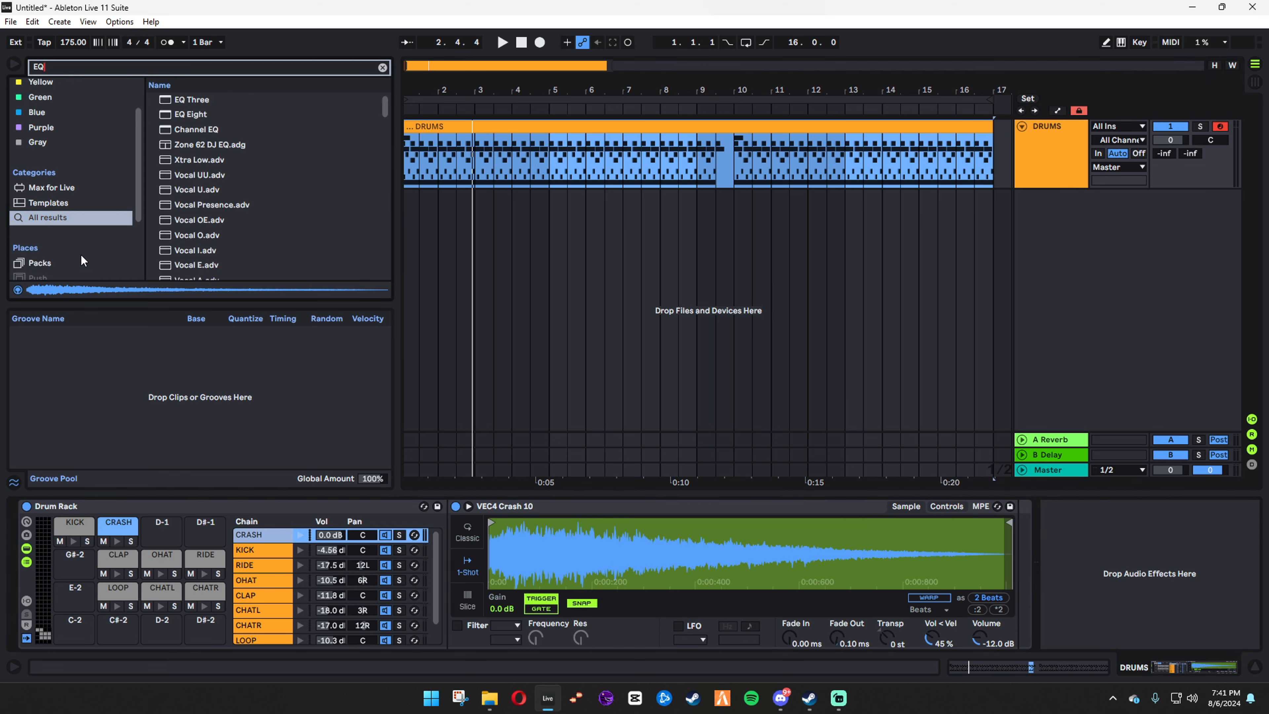
drag(287, 551, 264, 536)
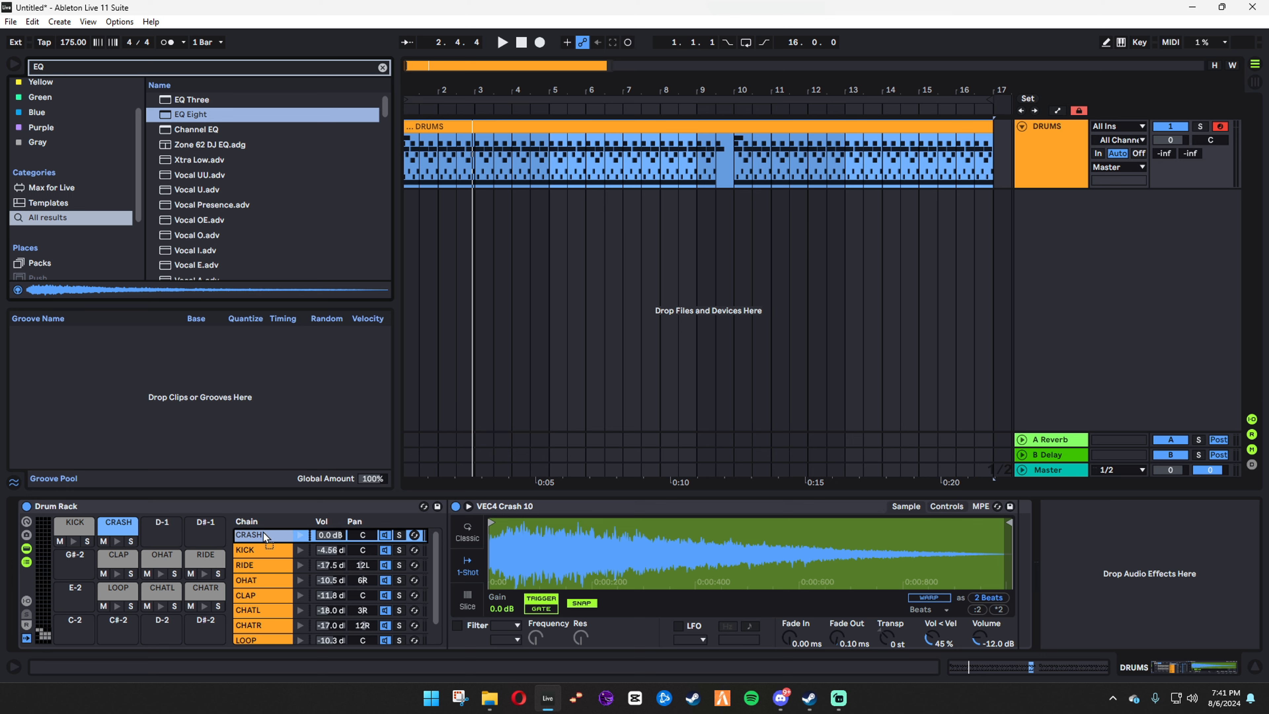
Set band 1 of the CRASH chain's EQ Eight to a steep low cut at 400 Hz with a Q of 0.69, checking by playback
click(836, 628)
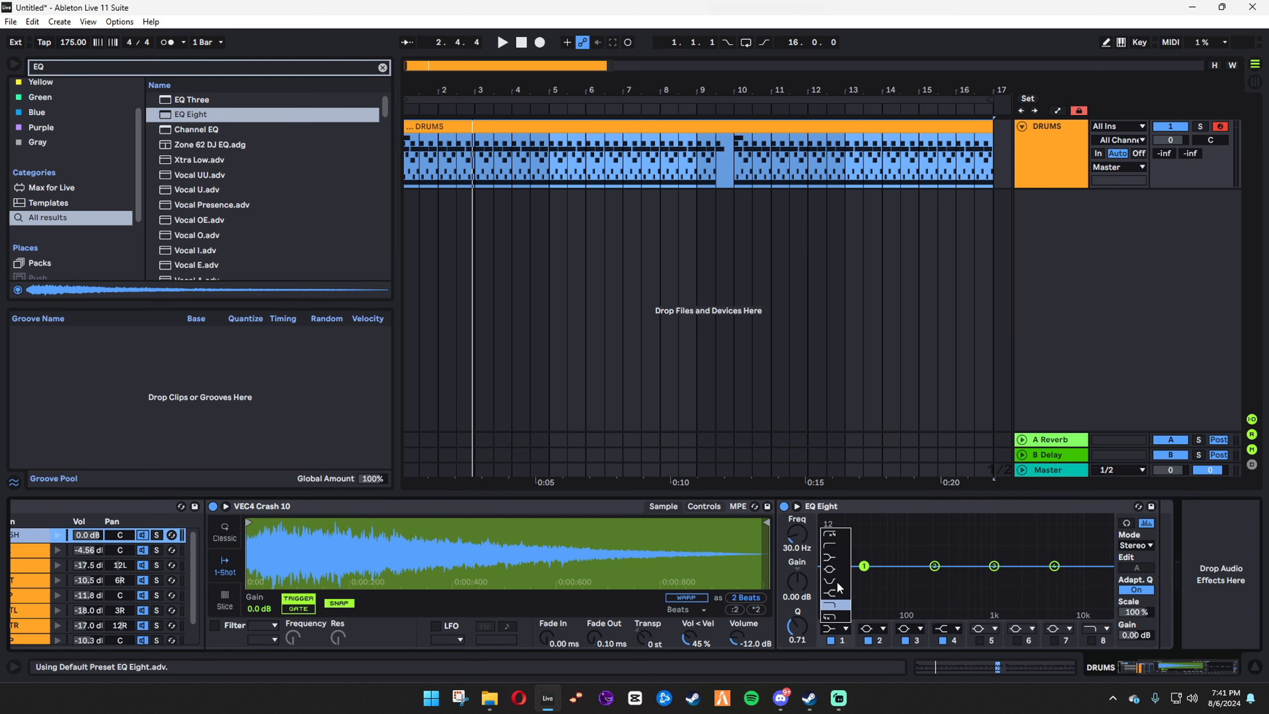
click(834, 534)
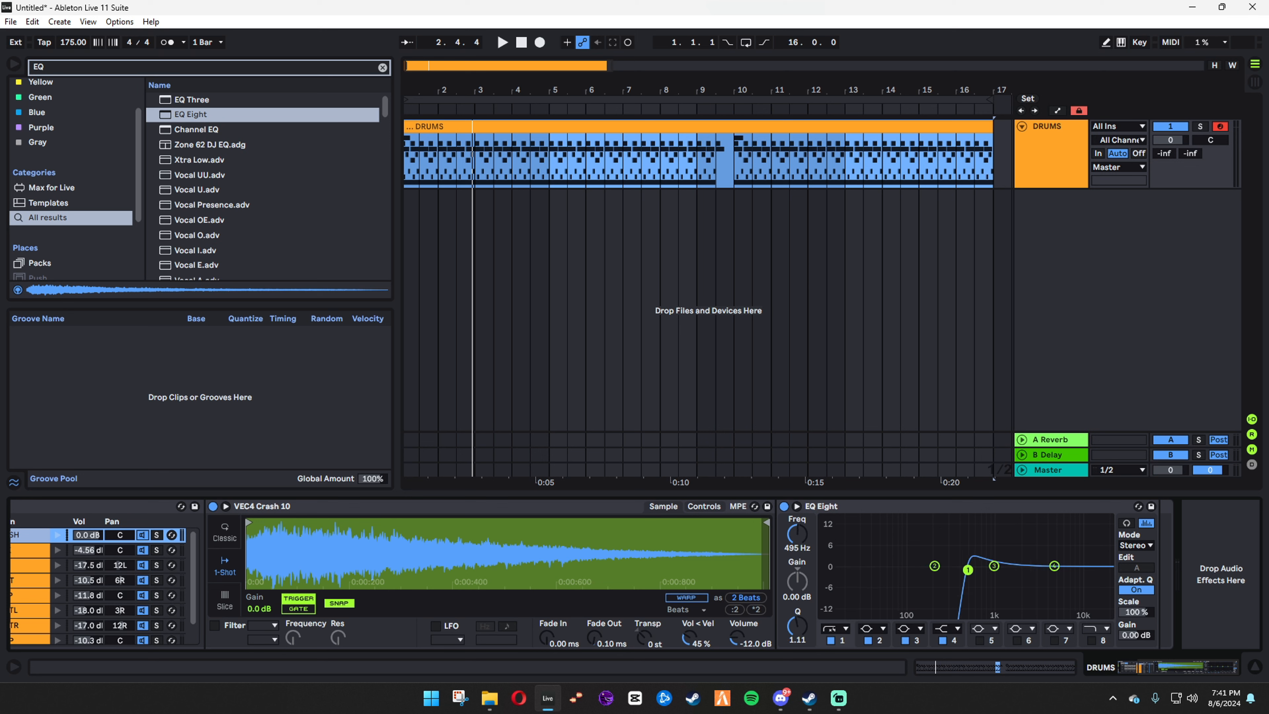
key(space)
mouse_move(968, 569)
mouse_down()
mouse_move(928, 575)
mouse_move(945, 578)
mouse_up()
key(space)
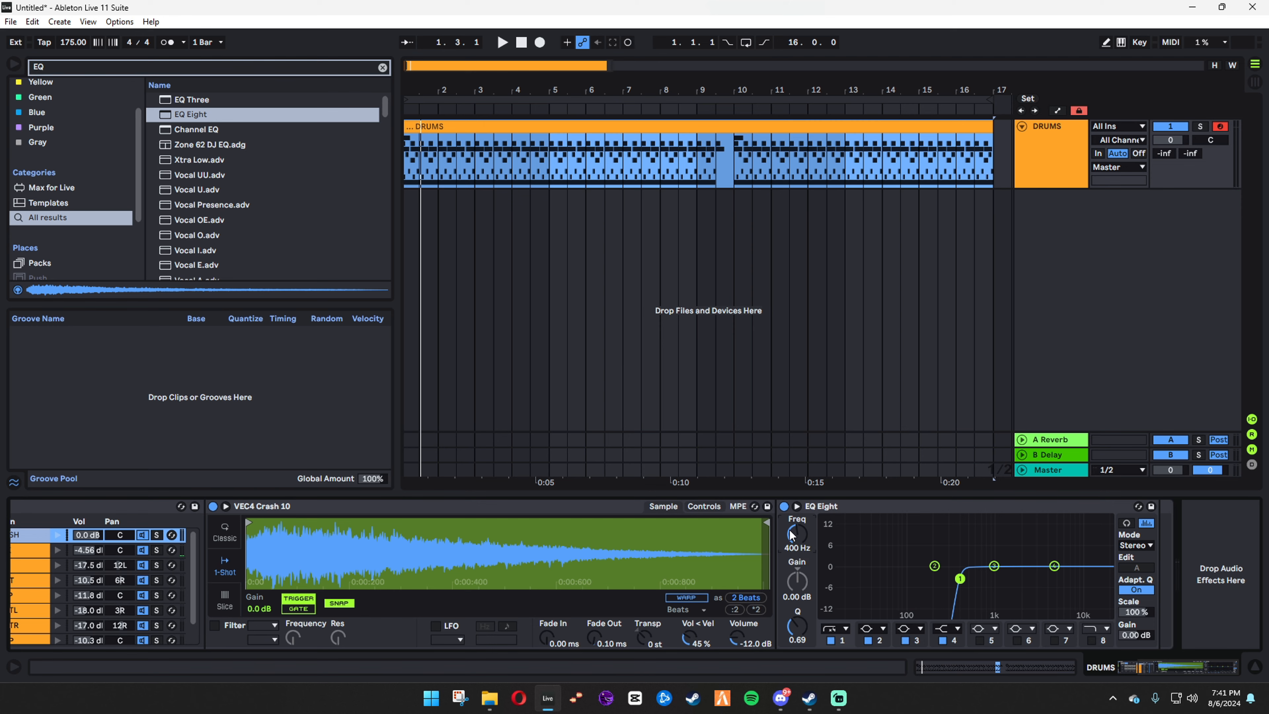
scroll(792, 536, up, 2)
key(space)
key(space)
Copy the 400 Hz low-cut EQ Eight onto the RIDE, OHAT and CLAP chains
drag(1002, 508, 141, 567)
key(space)
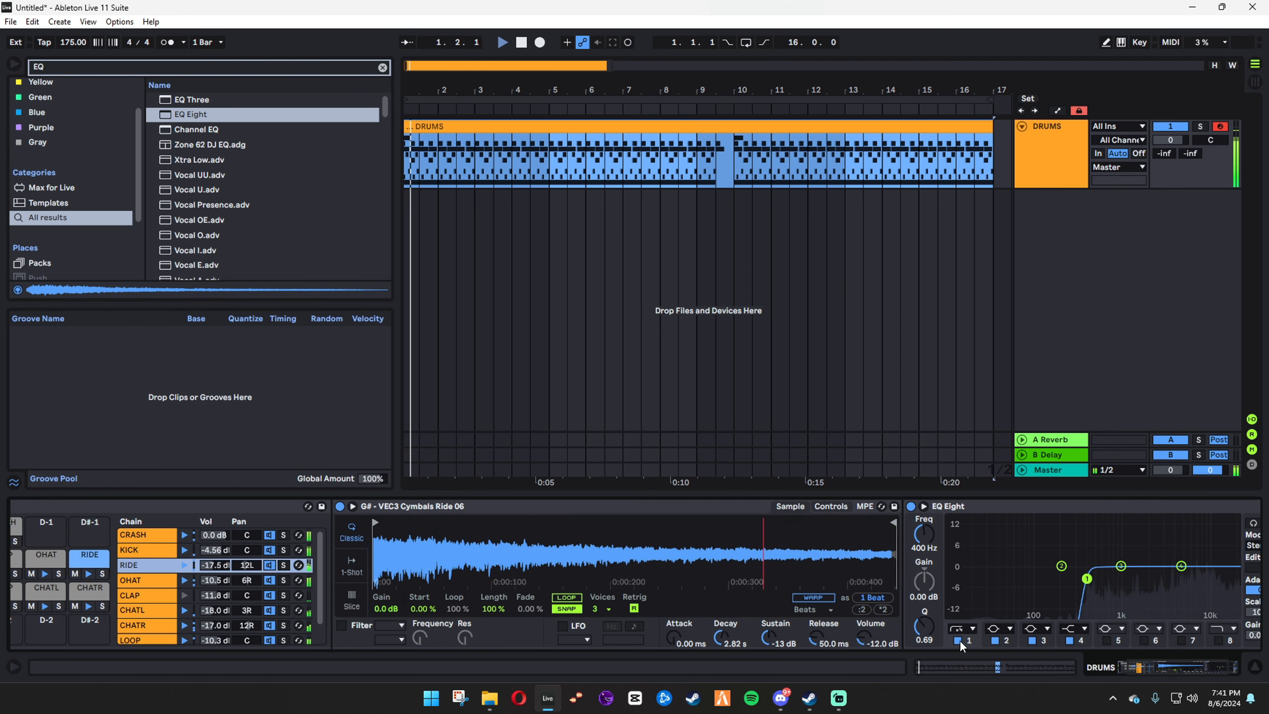
drag(1014, 507, 147, 582)
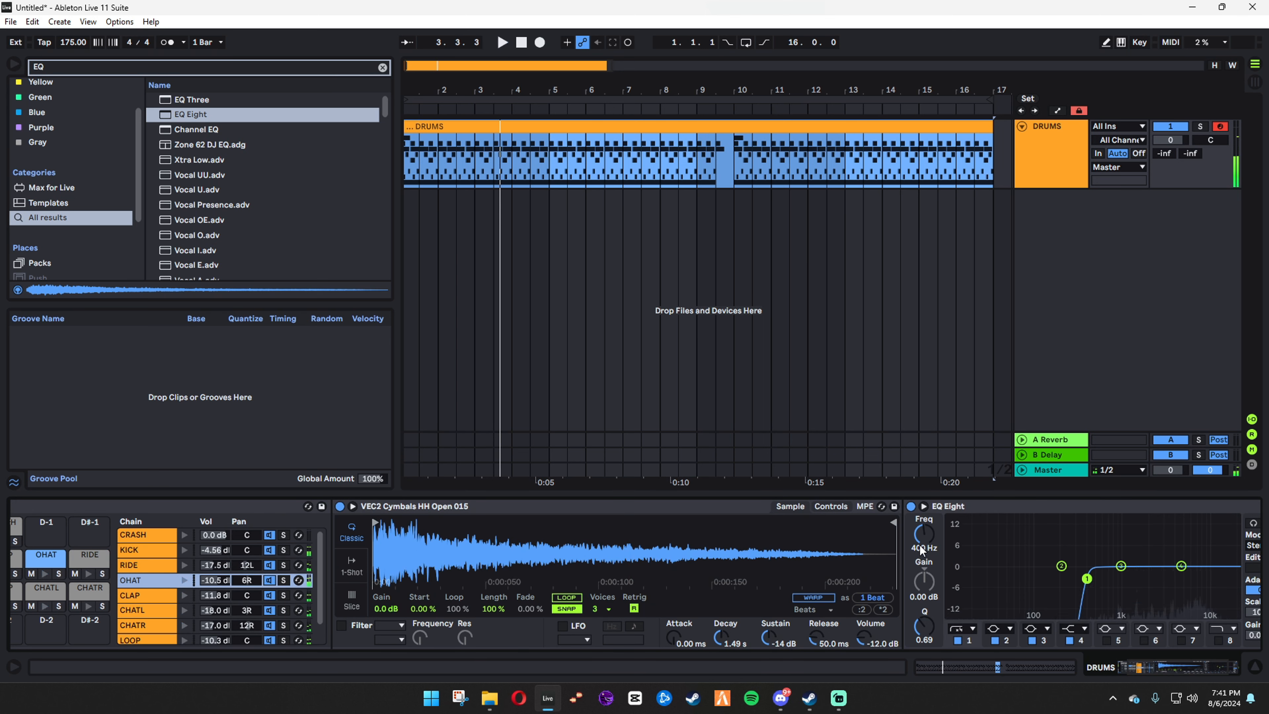
drag(982, 507, 148, 596)
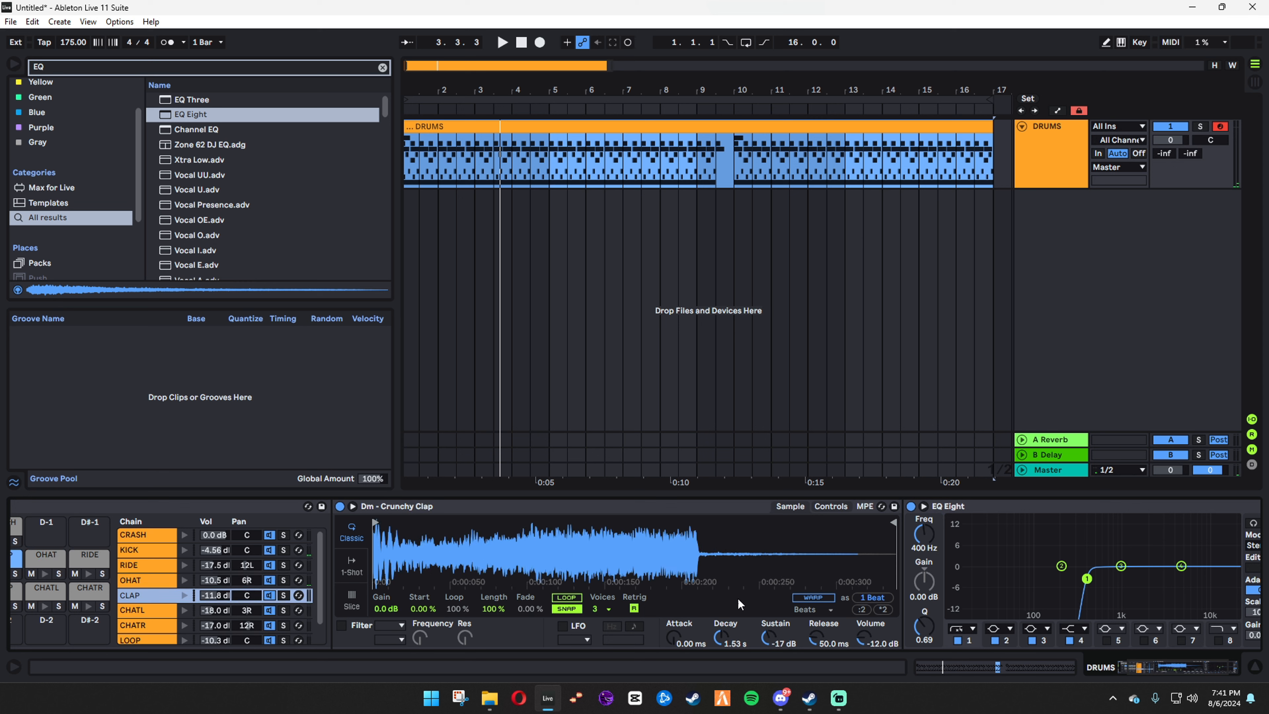
Lower the CLAP chain's low cut and set EQ Eight band 2 to 194 Hz with 0.37 dB gain, checking by playback
key(space)
mouse_move(1087, 578)
mouse_down()
mouse_move(1020, 586)
mouse_move(1052, 577)
mouse_move(1001, 575)
mouse_move(1063, 551)
mouse_move(1066, 530)
mouse_move(1067, 563)
mouse_up()
key(space)
key(space)
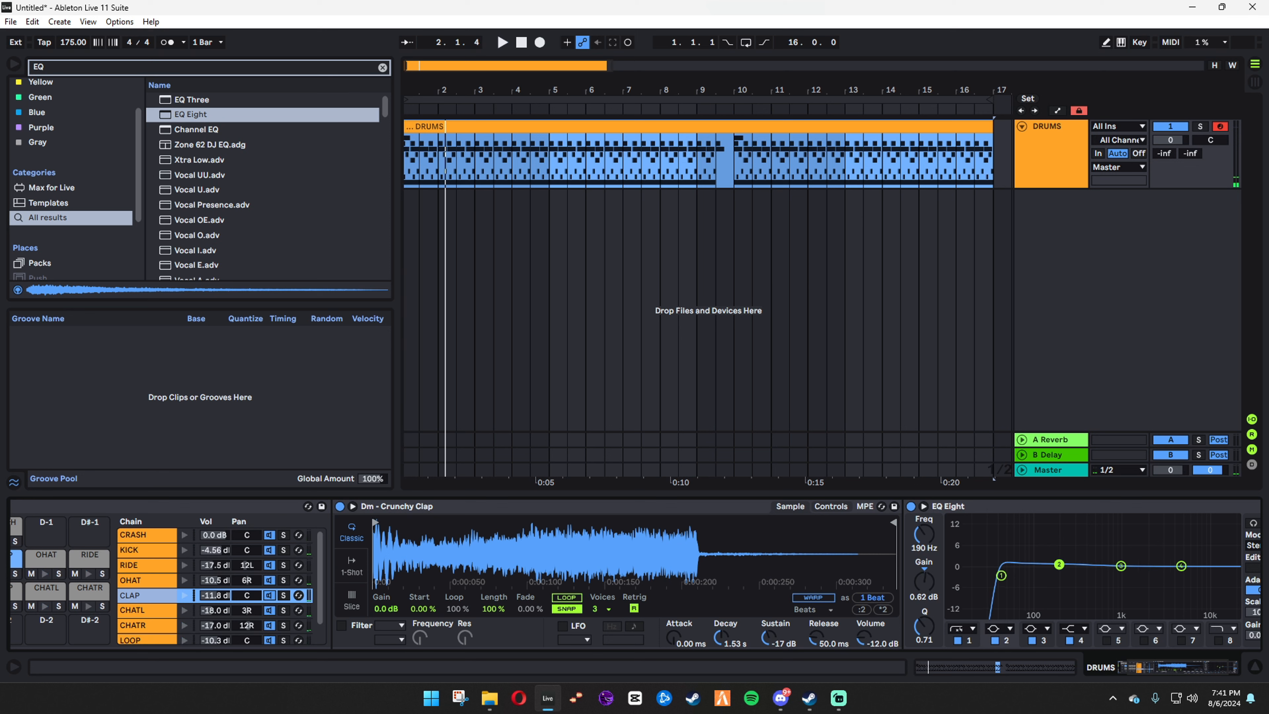
key(space)
mouse_move(1064, 569)
mouse_down()
mouse_move(1060, 558)
mouse_move(1045, 577)
mouse_move(1059, 565)
mouse_up()
key(space)
key(space)
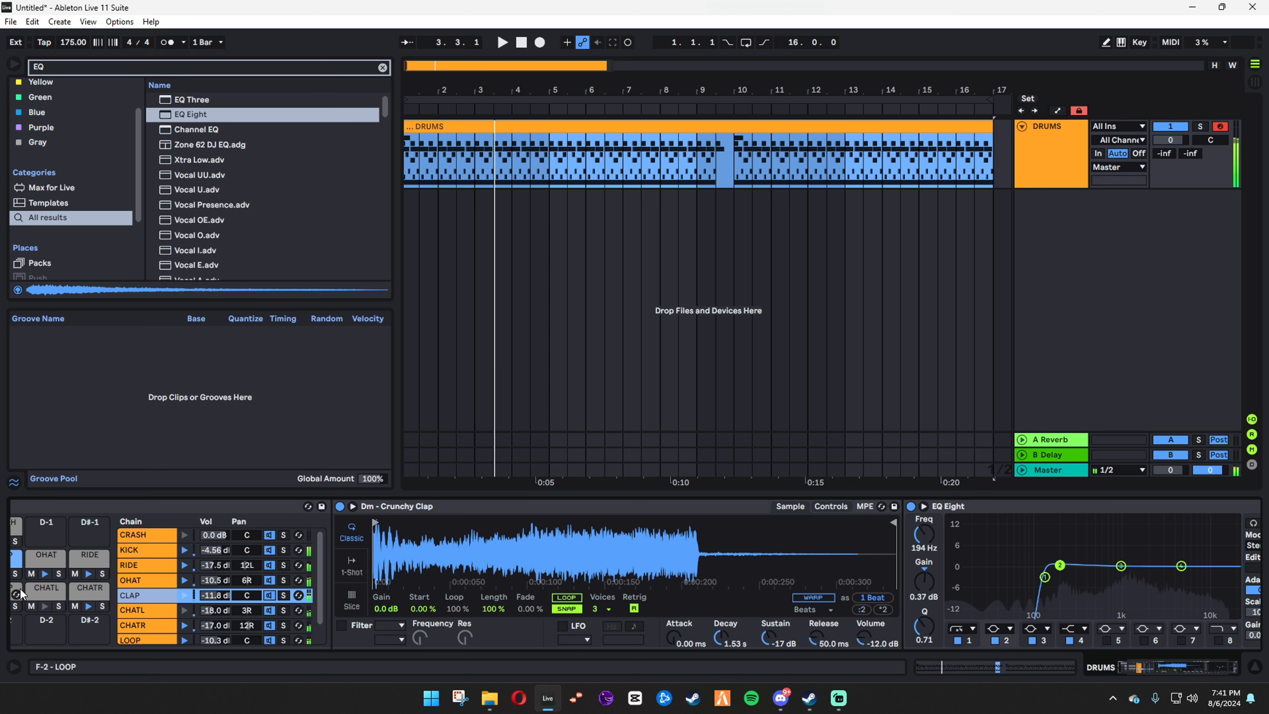
Copy the OHAT chain's 400 Hz low-cut EQ Eight onto the closed-hat and LOOP chains
scroll(132, 589, down, 1)
click(140, 560)
drag(1000, 505, 138, 591)
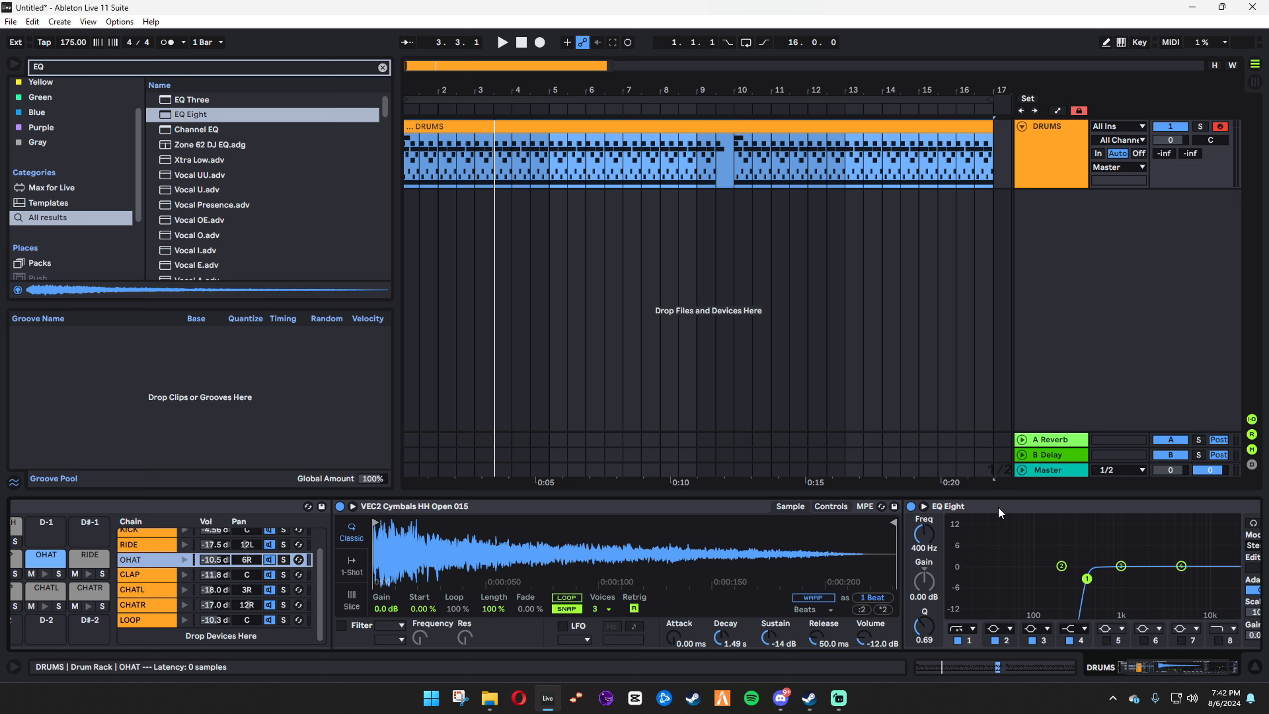
drag(998, 507, 166, 648)
drag(125, 599, 127, 609)
click(155, 592)
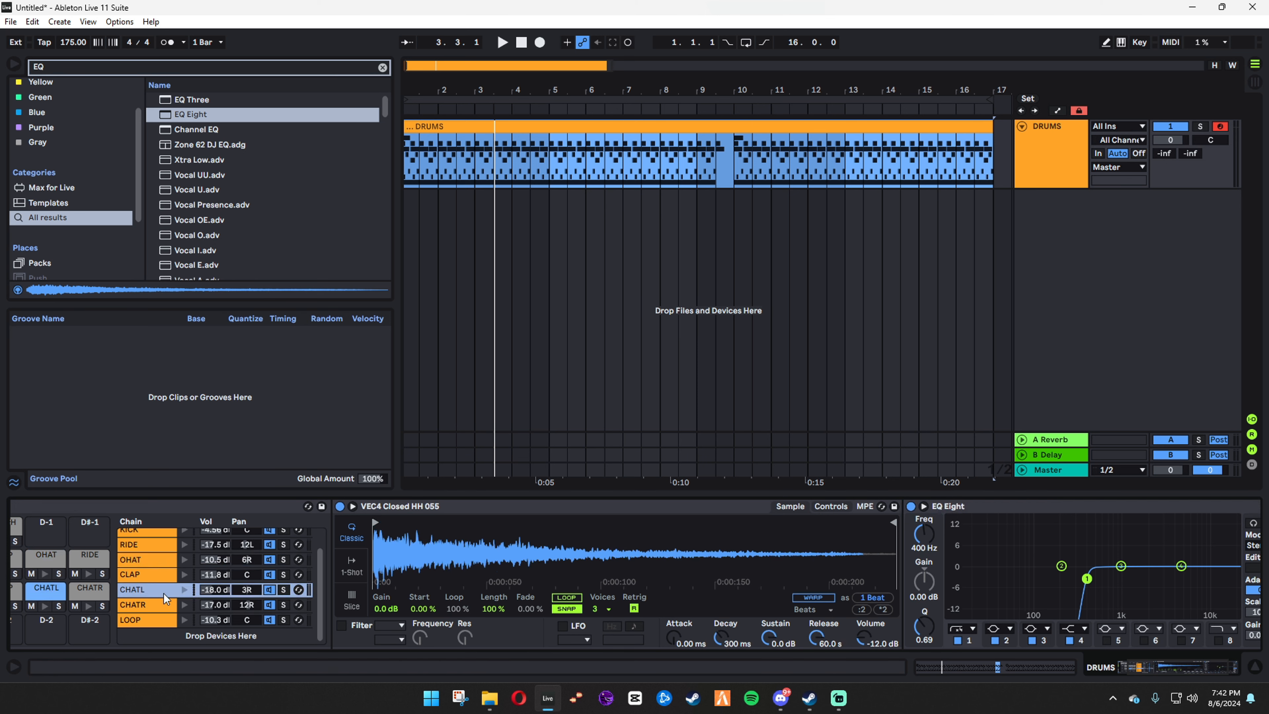
click(980, 507)
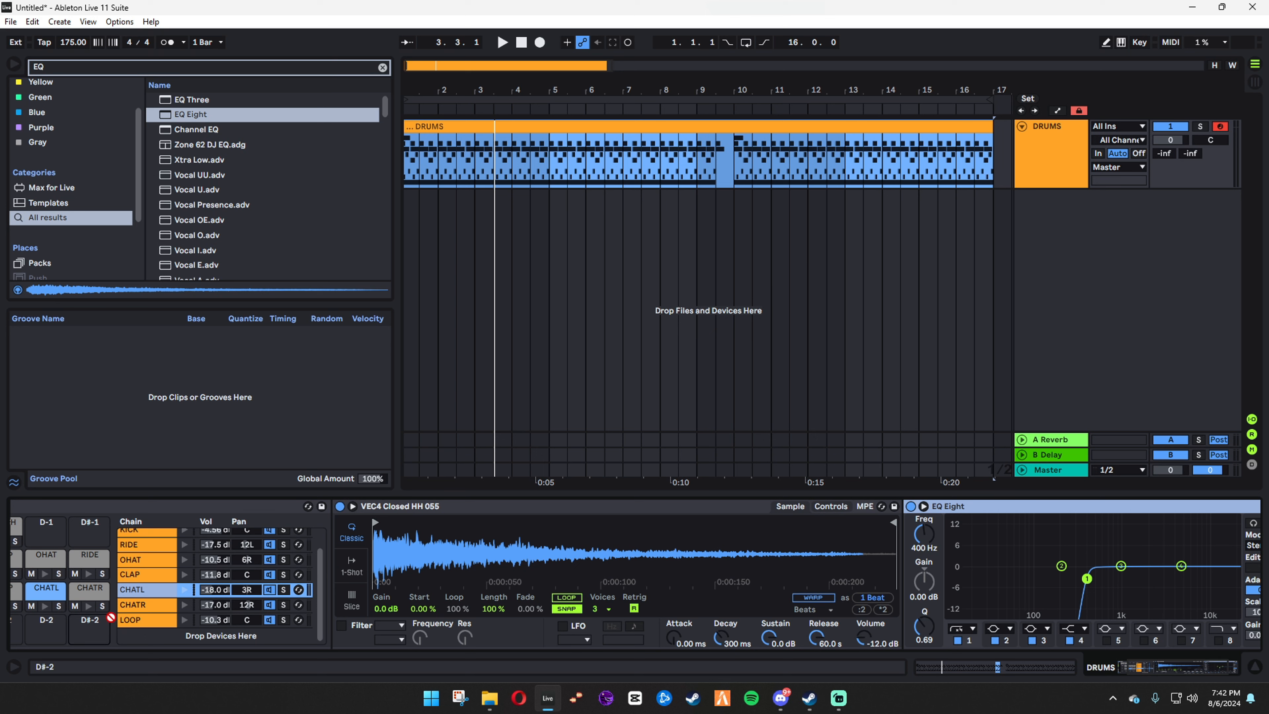
ctrl+click(135, 620)
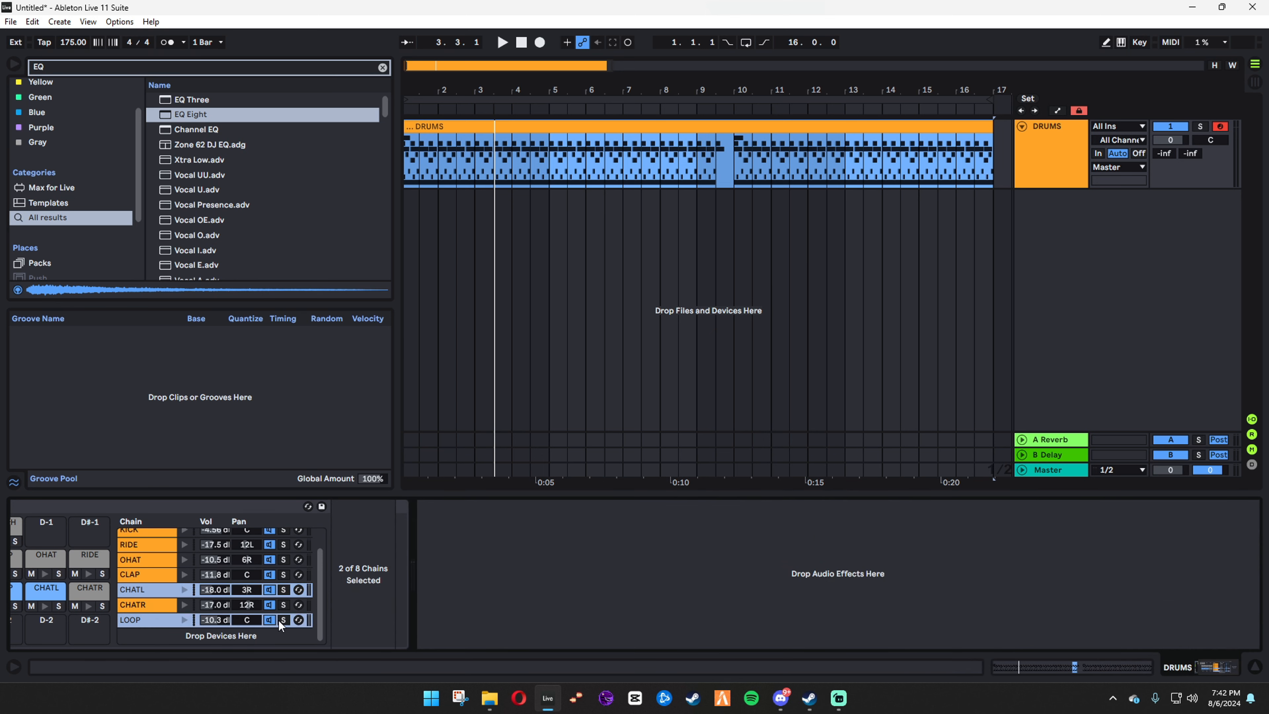
Solo the LOOP chain, lower its EQ Eight low cut to 194 Hz during playback, and unsolo it to check the full mix
click(283, 620)
key(space)
key(Tab)
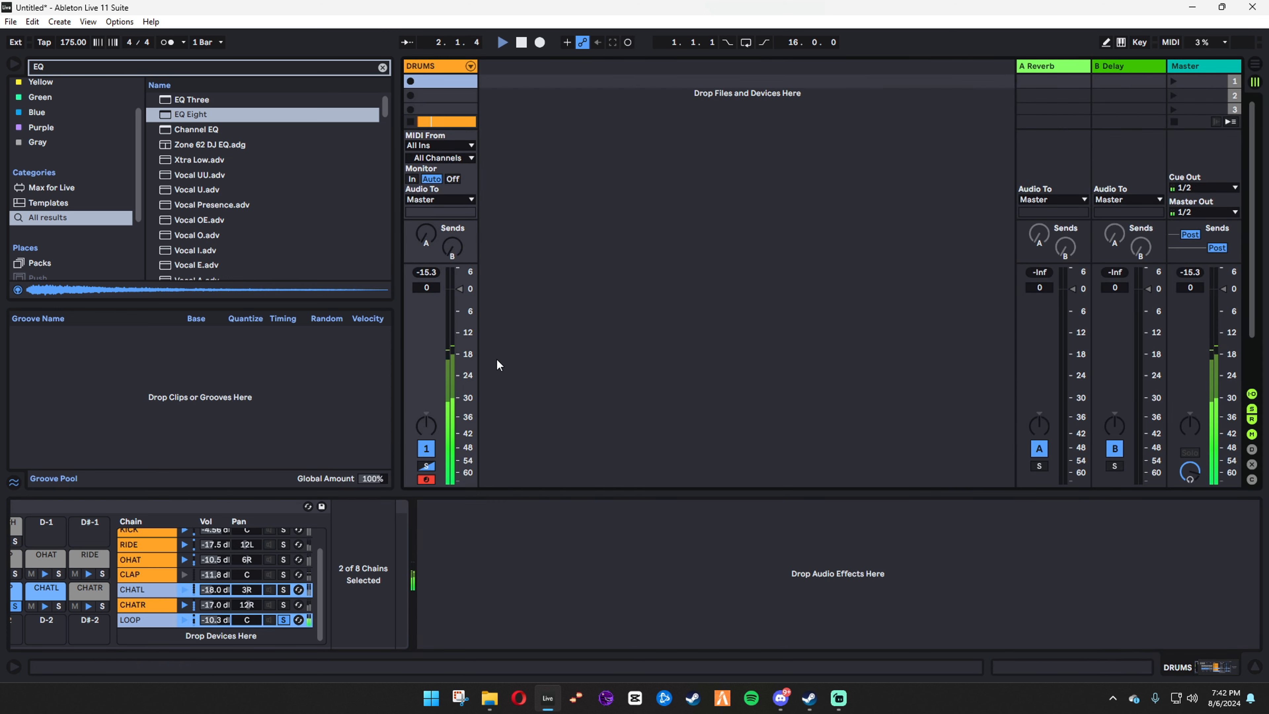
click(471, 66)
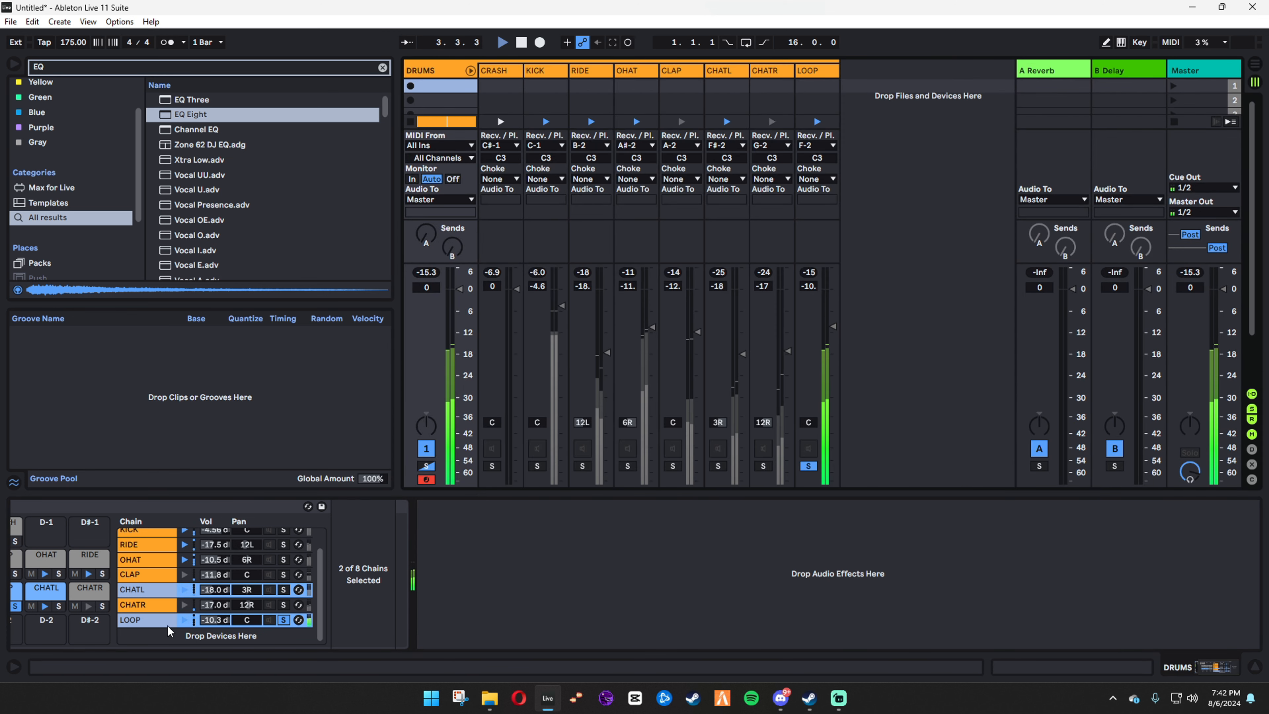
click(144, 620)
drag(1087, 578, 1059, 578)
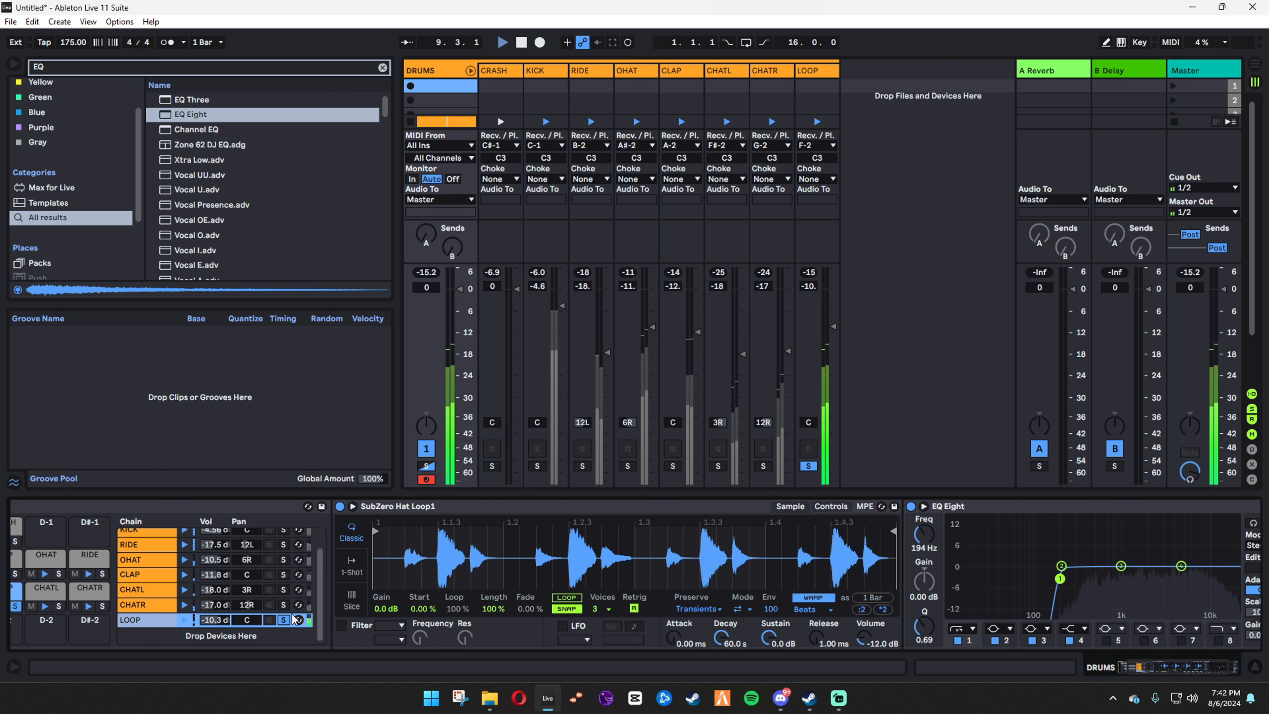
click(285, 620)
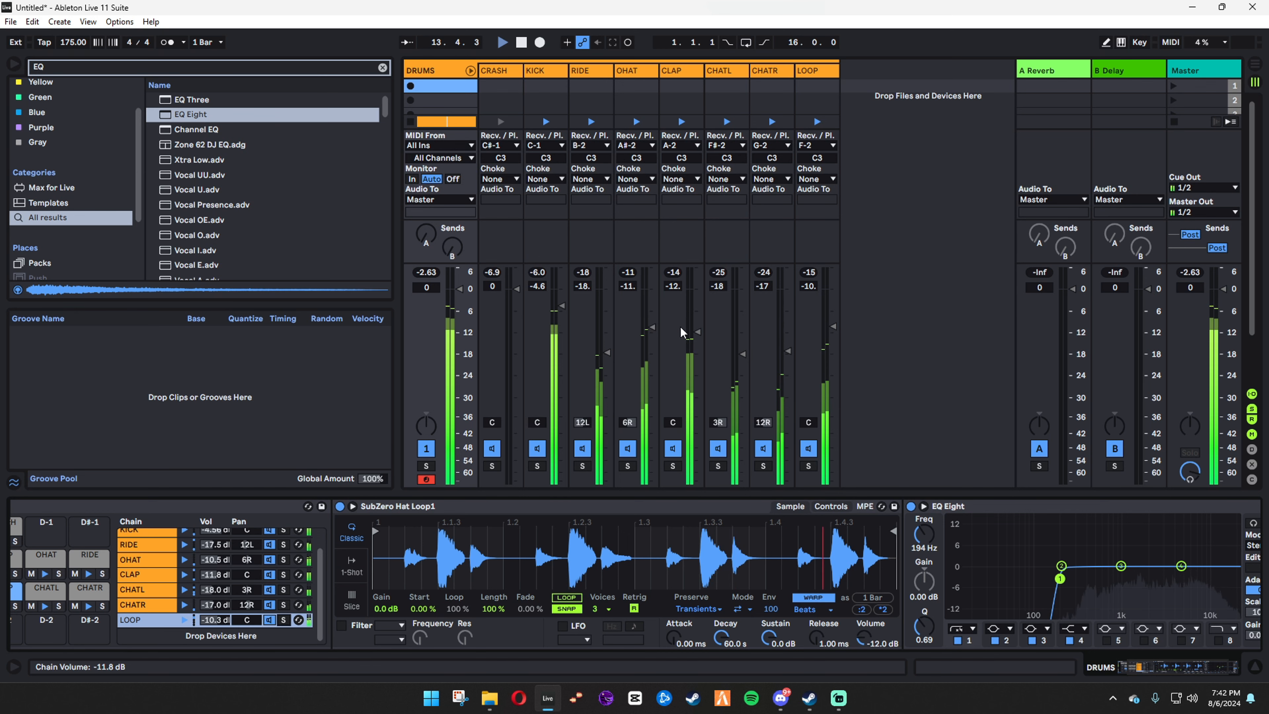
key(Tab)
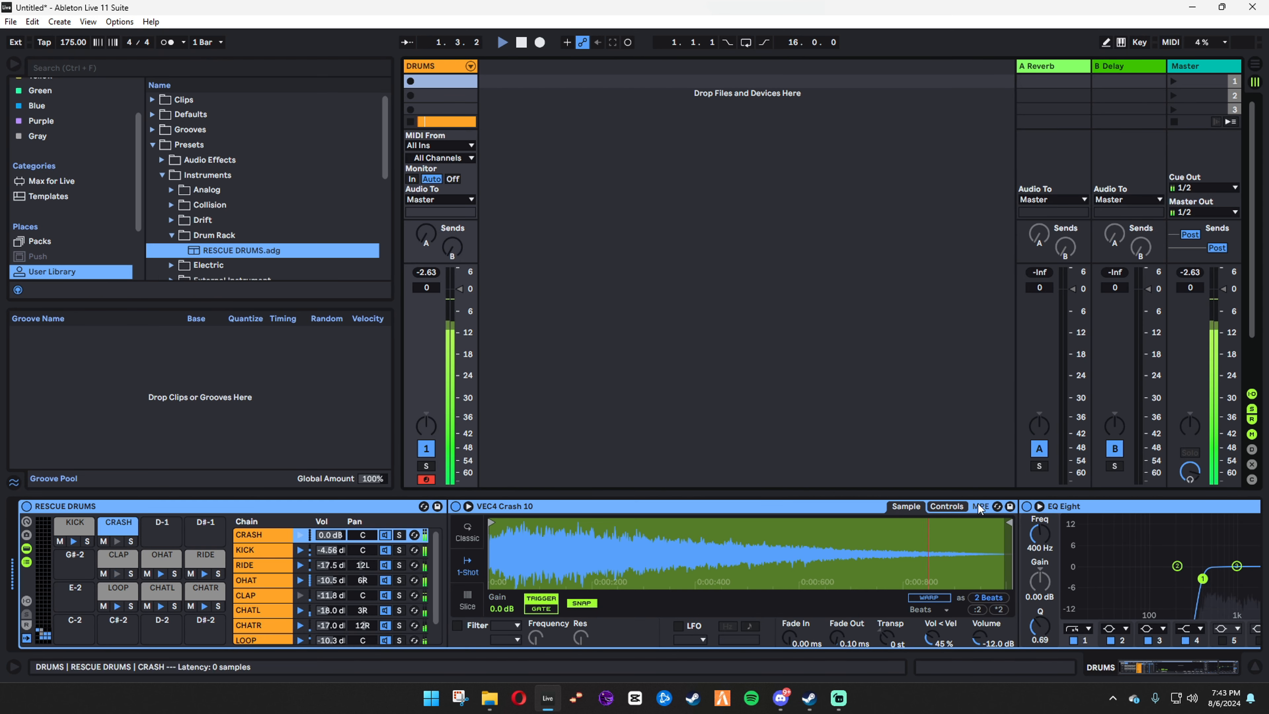
Find Decapitator in the browser and add it to the DRUMS track after the Drum Rack
key(Tab)
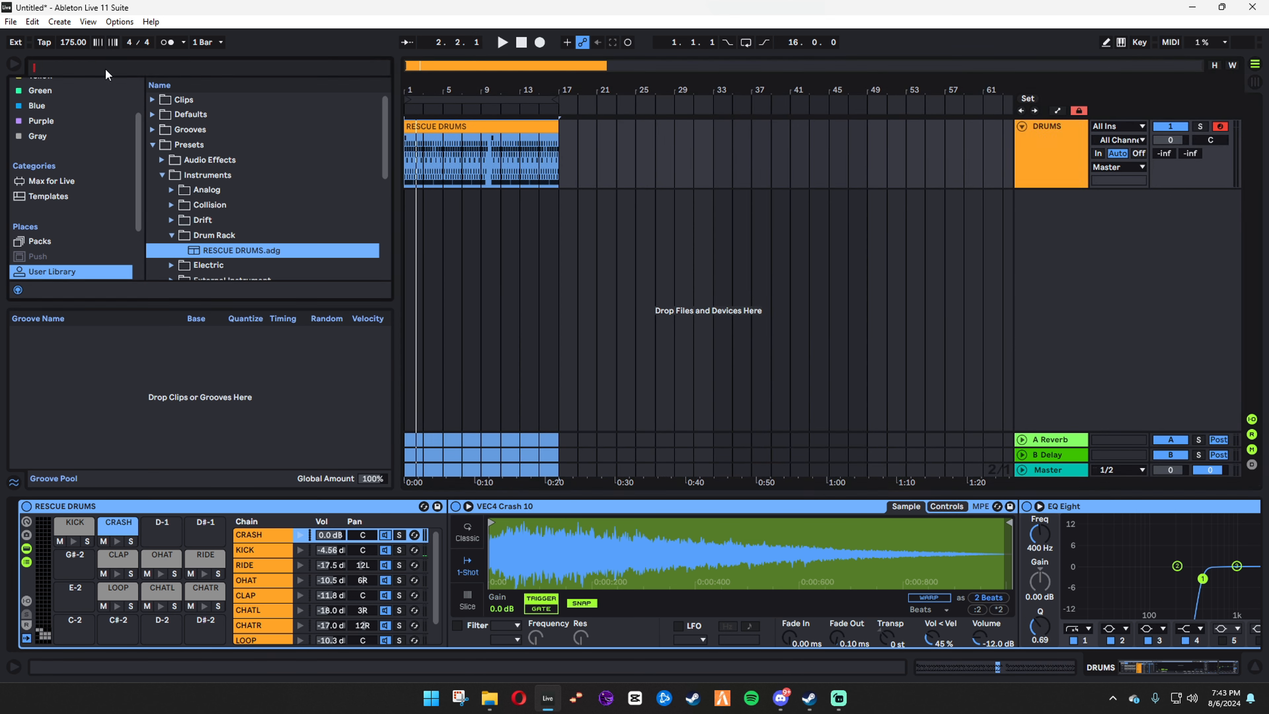
text(DECAP)
drag(197, 174, 838, 196)
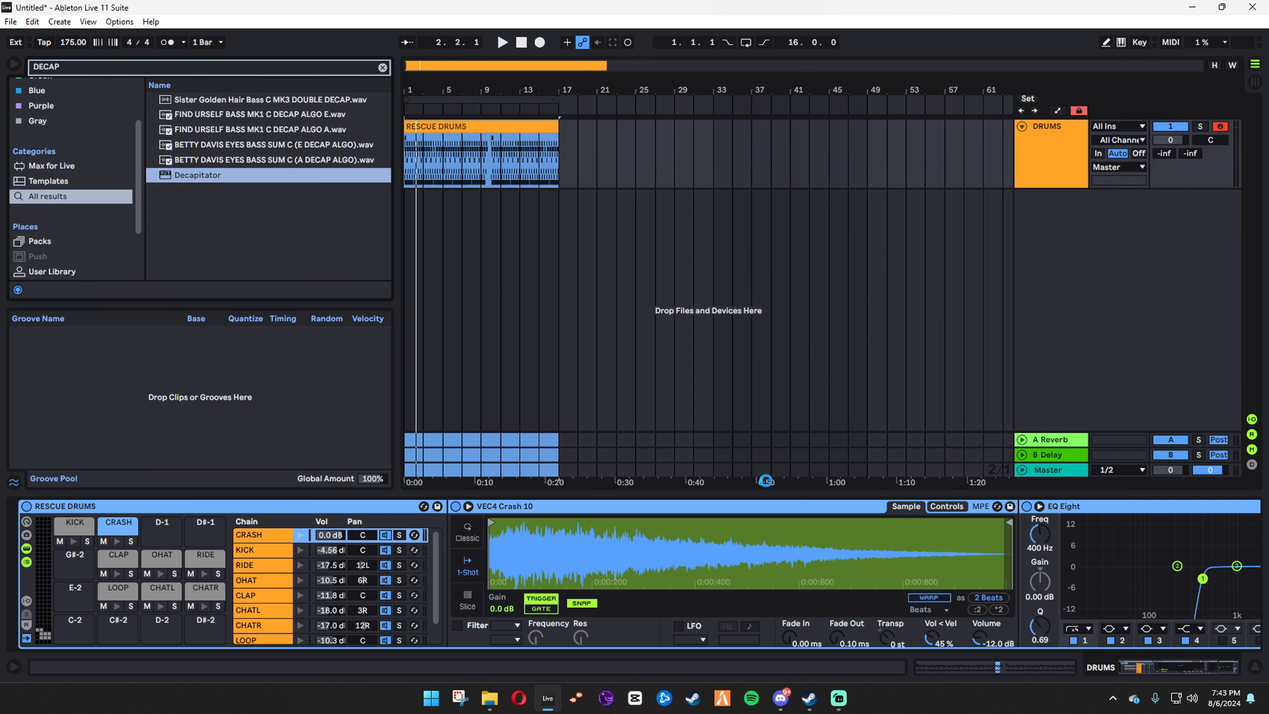
drag(873, 493, 869, 529)
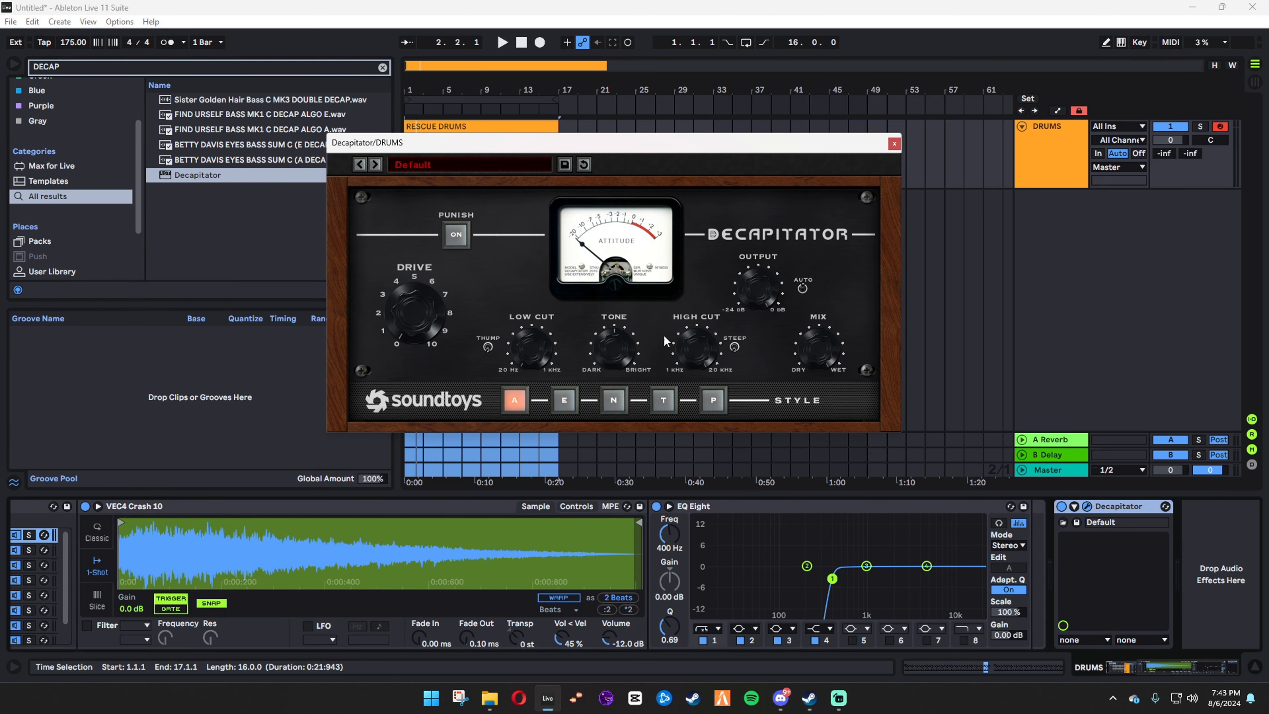
click(1117, 506)
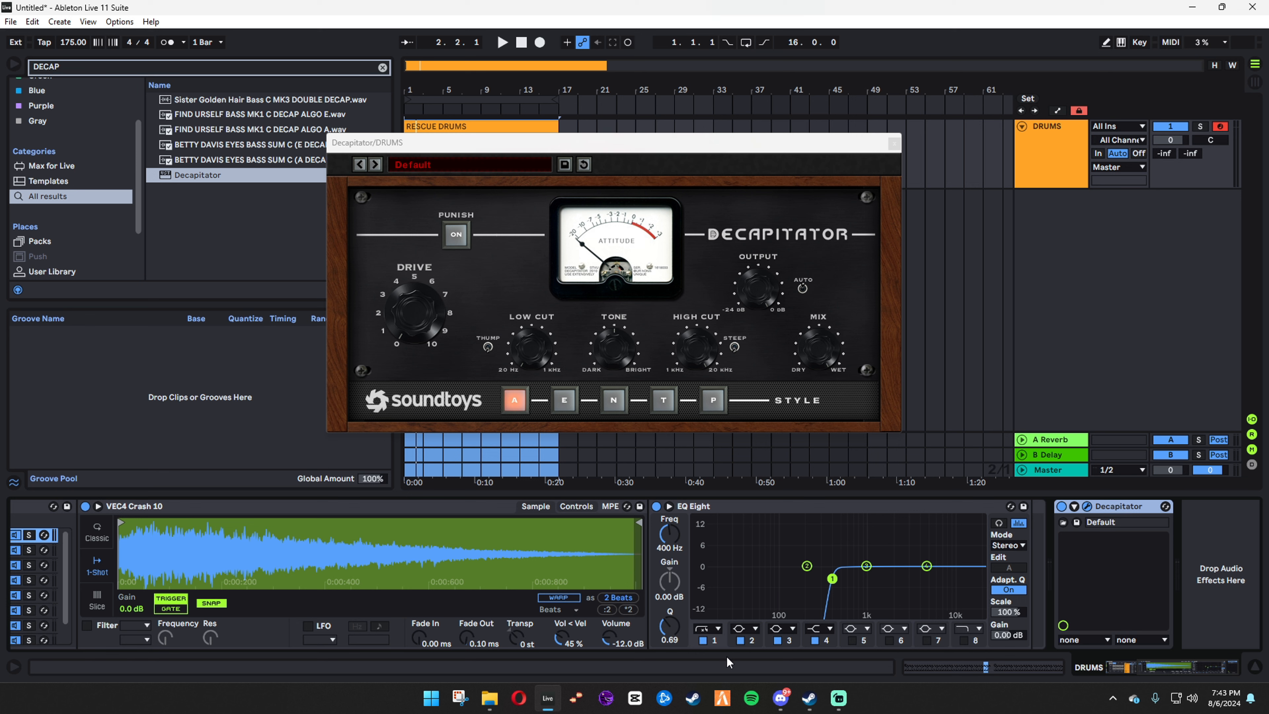
Set Decapitator's style to E, reduce its drive while the loop plays, and close the plug-in window
click(564, 400)
key(space)
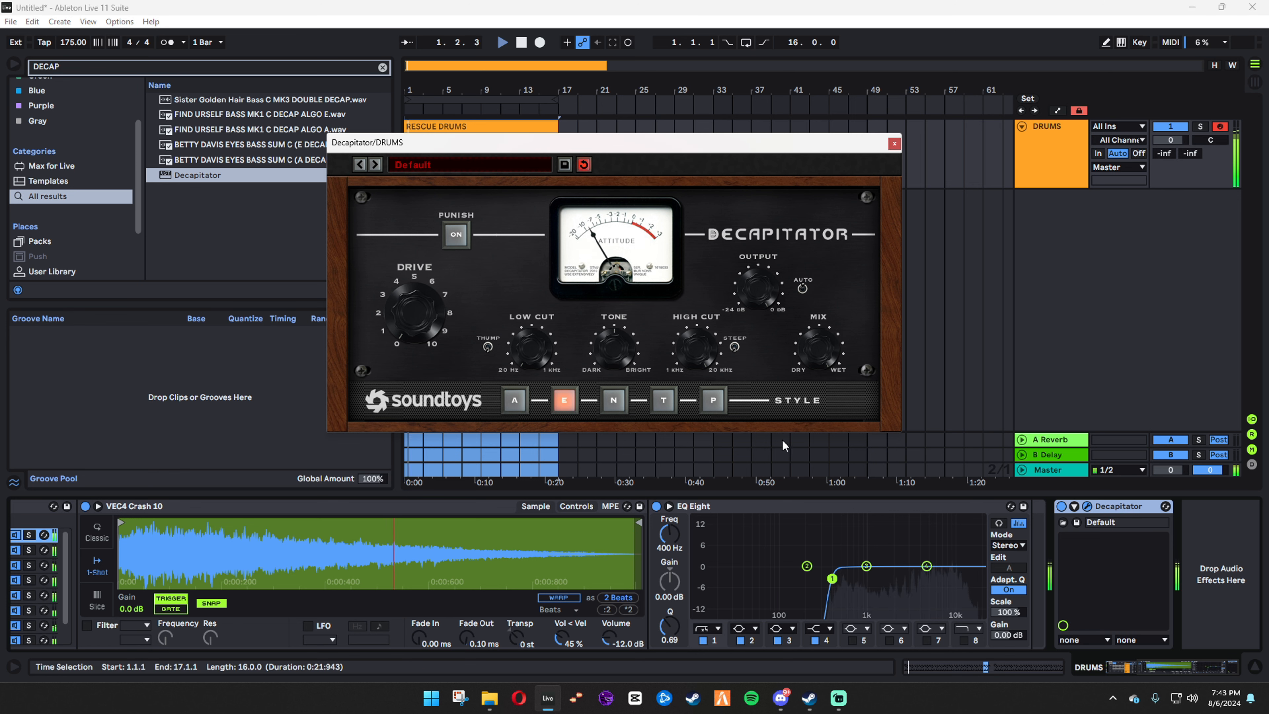
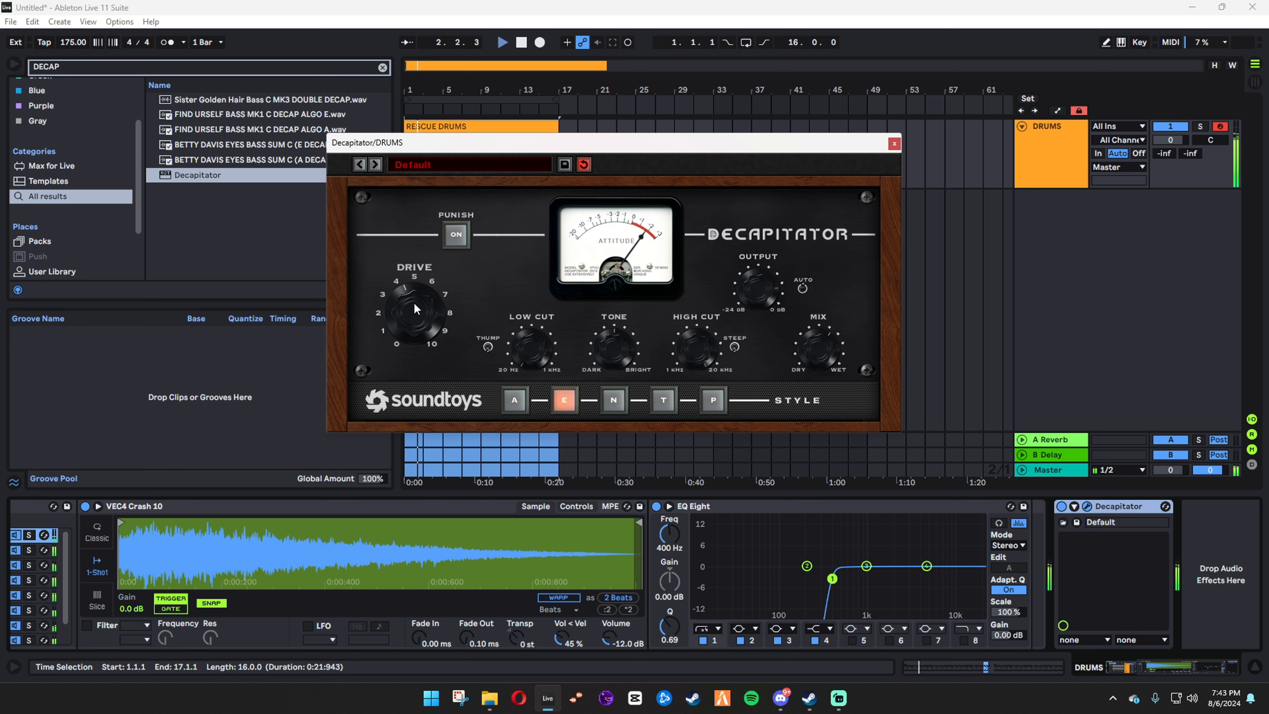
drag(414, 304, 413, 347)
click(894, 144)
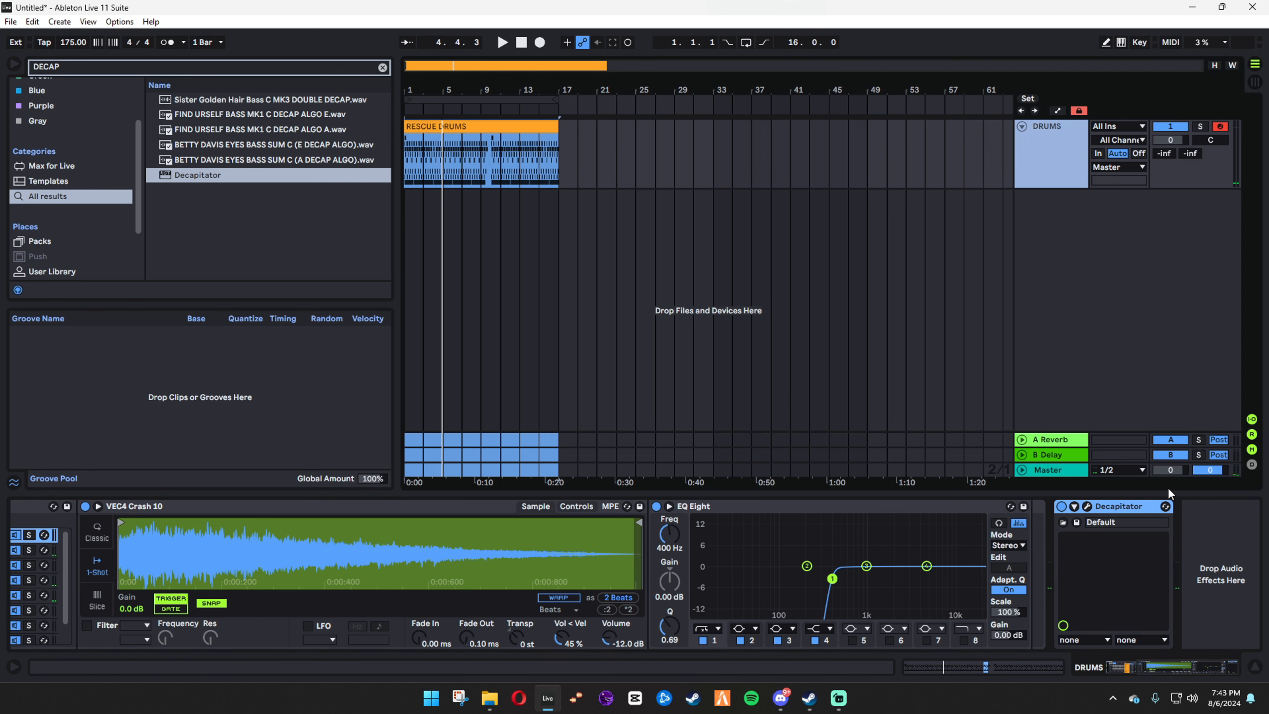
Expand the DRUMS chains in the session mixer, solo the KICK chain and play it back
key(Tab)
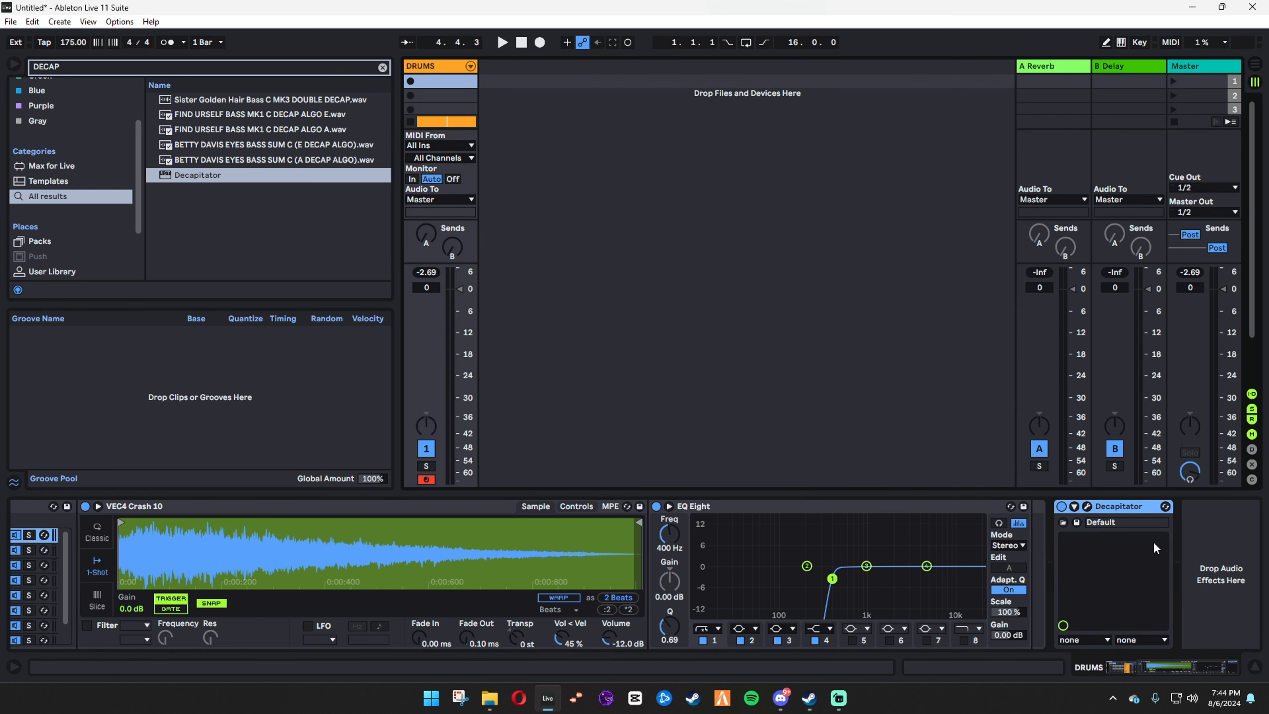
click(468, 66)
click(537, 465)
key(space)
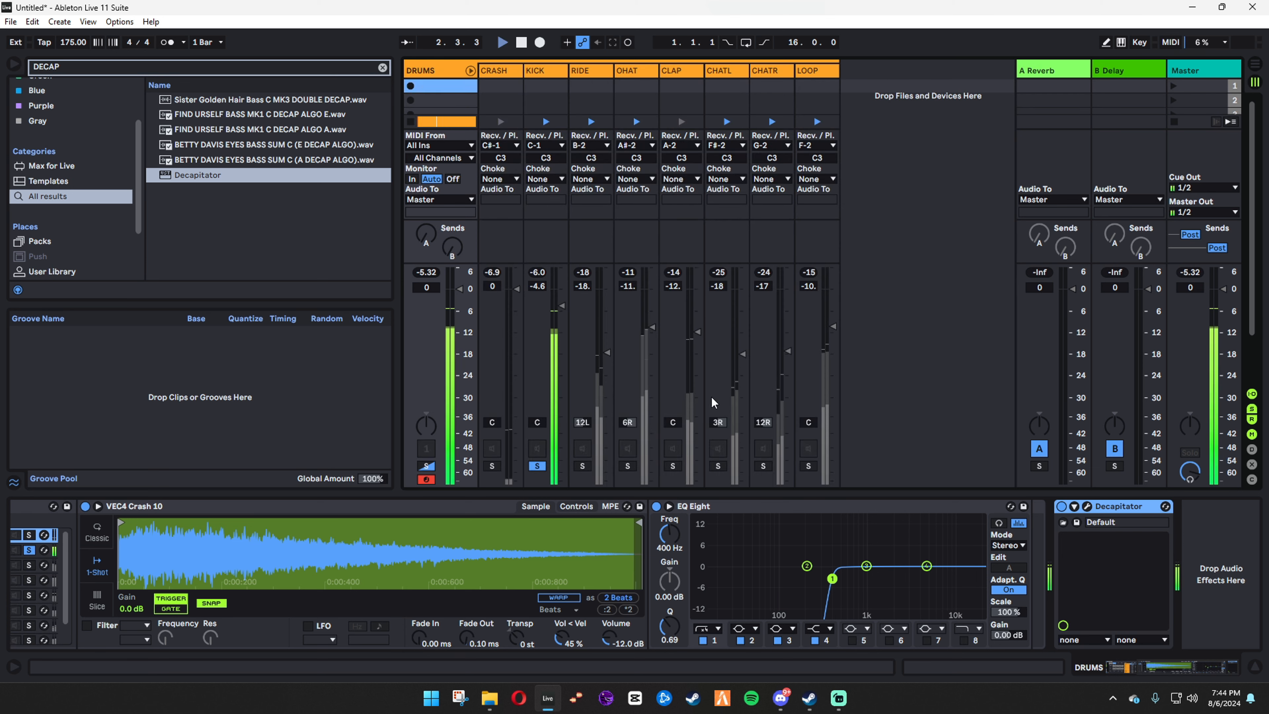
key(space)
key(space)
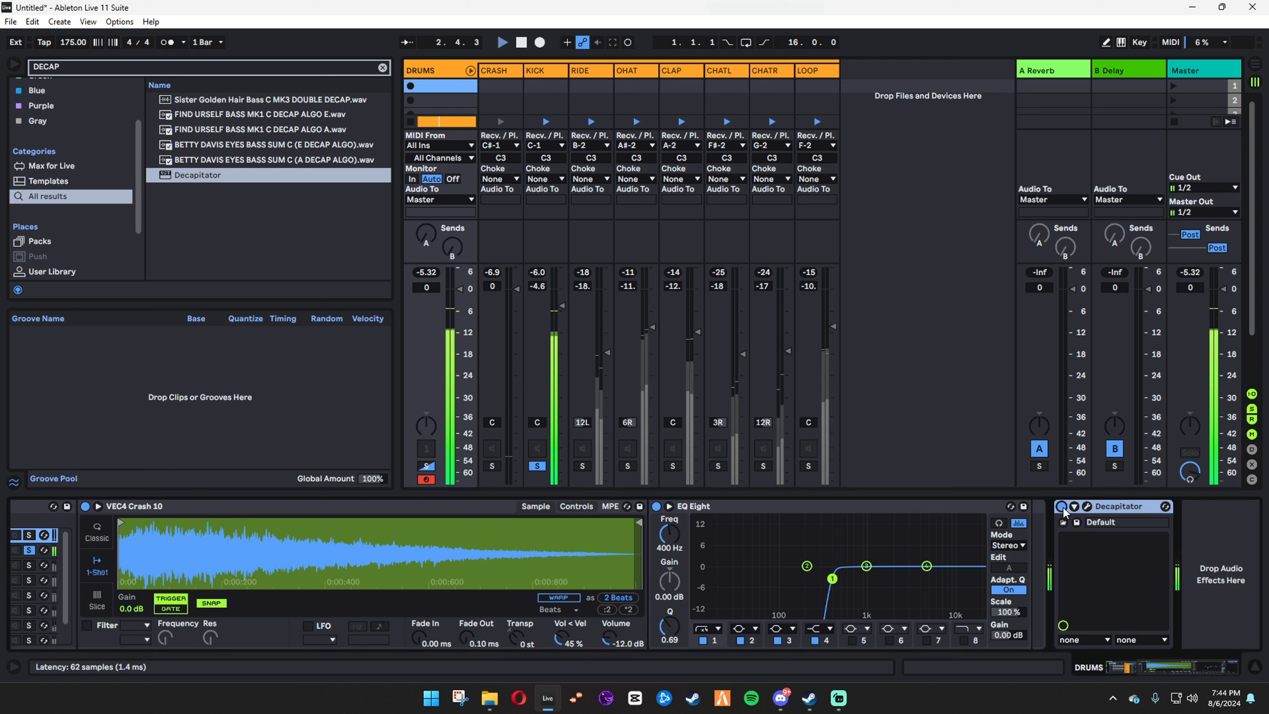
Compare the soloed kick with Decapitator bypassed and active, and set the DRUMS track volume to -0.7 dB
click(1063, 506)
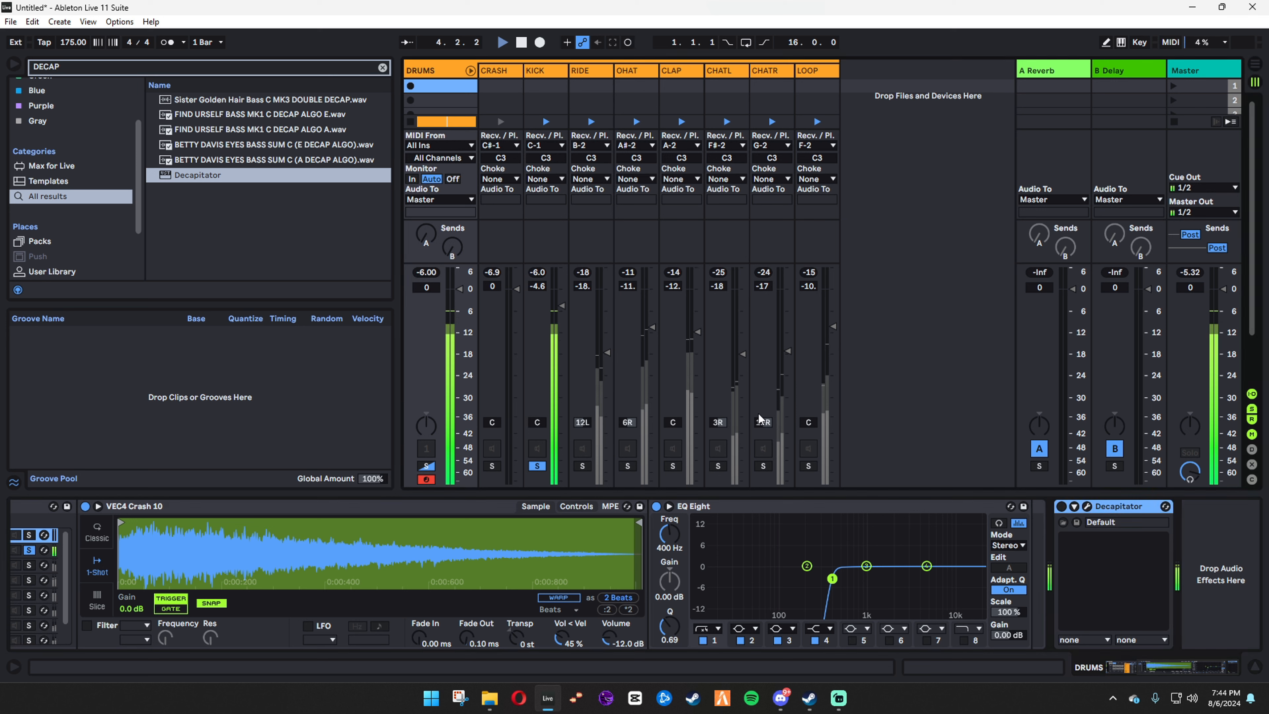
click(1062, 507)
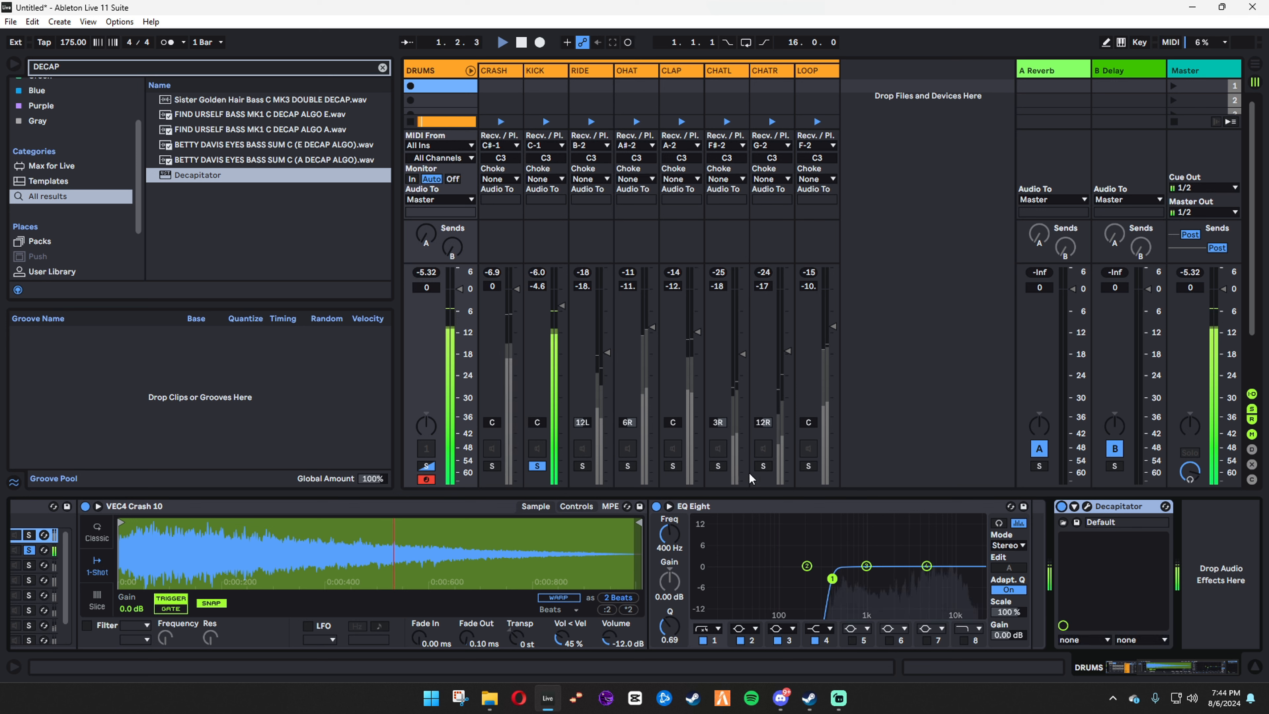
key(space)
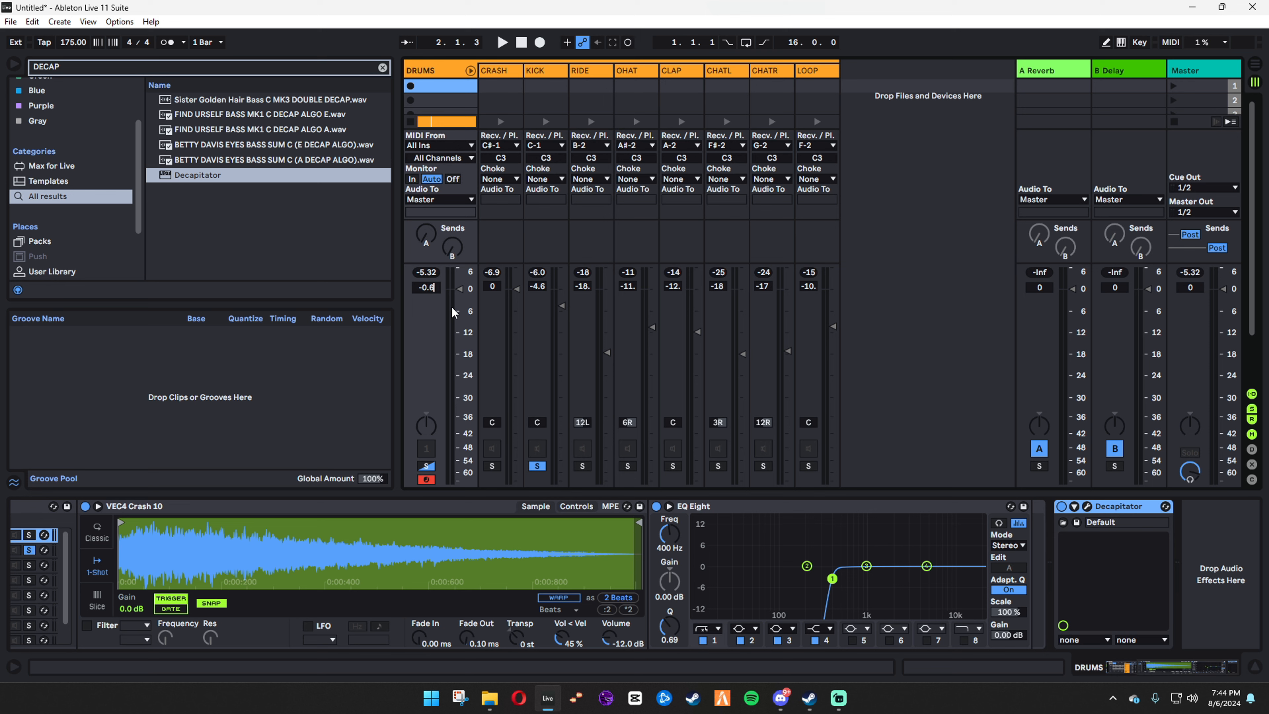
key(space)
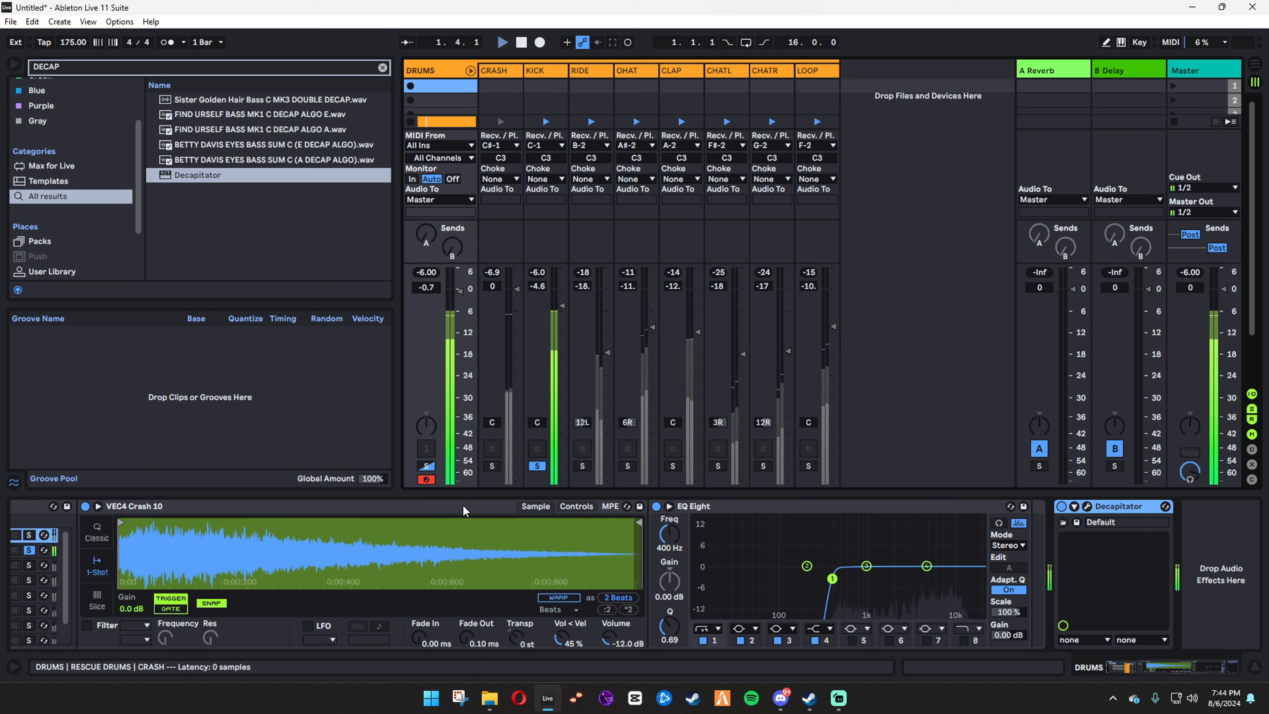
Solo the whole DRUMS track instead of only the KICK chain, listen to the loop and stop playback
click(427, 466)
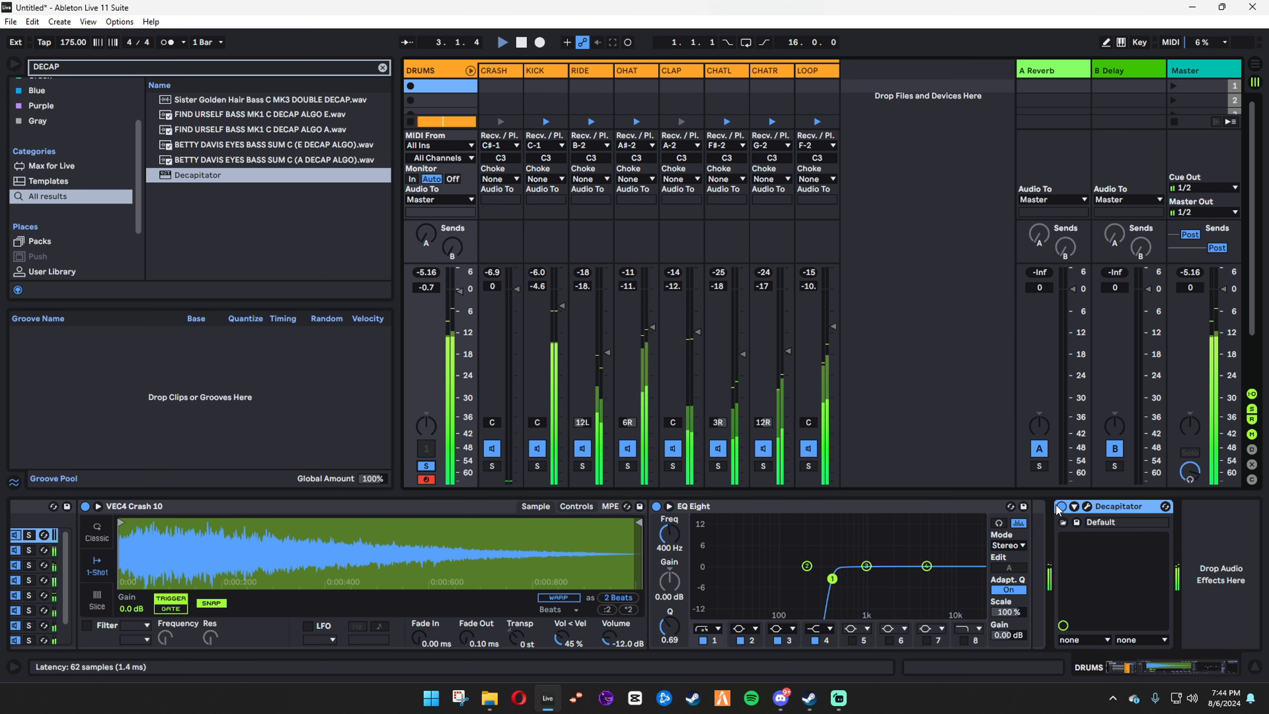
key(space)
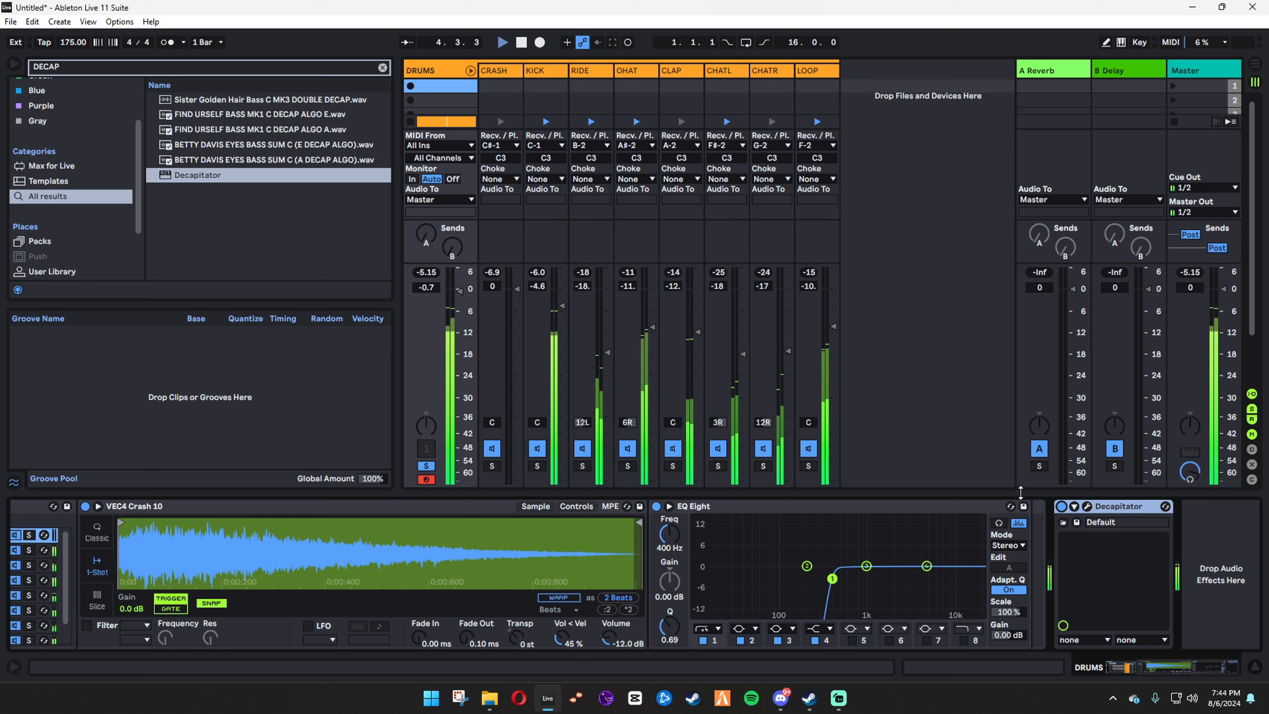
Find ShaperBox 3 in the browser, insert it on the KICK chain after the Transient Shaper and dismiss its library download offer
key(ctrl+f)
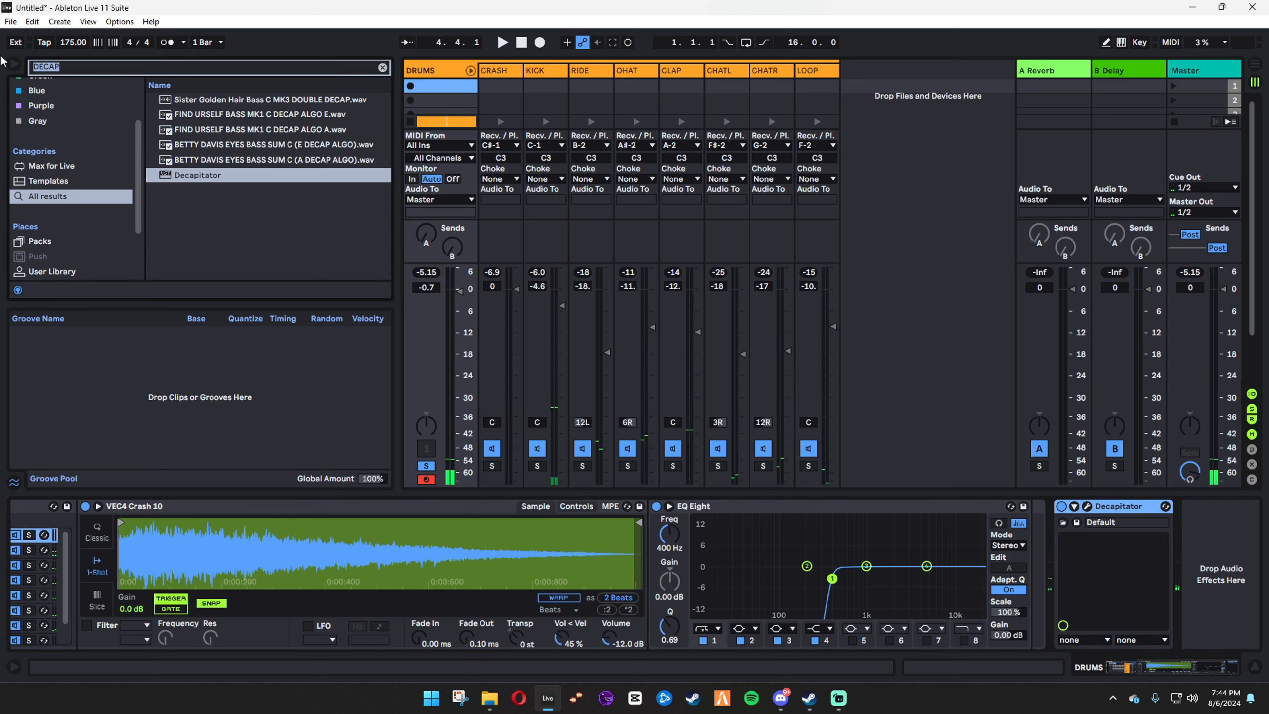
text(SHAPER)
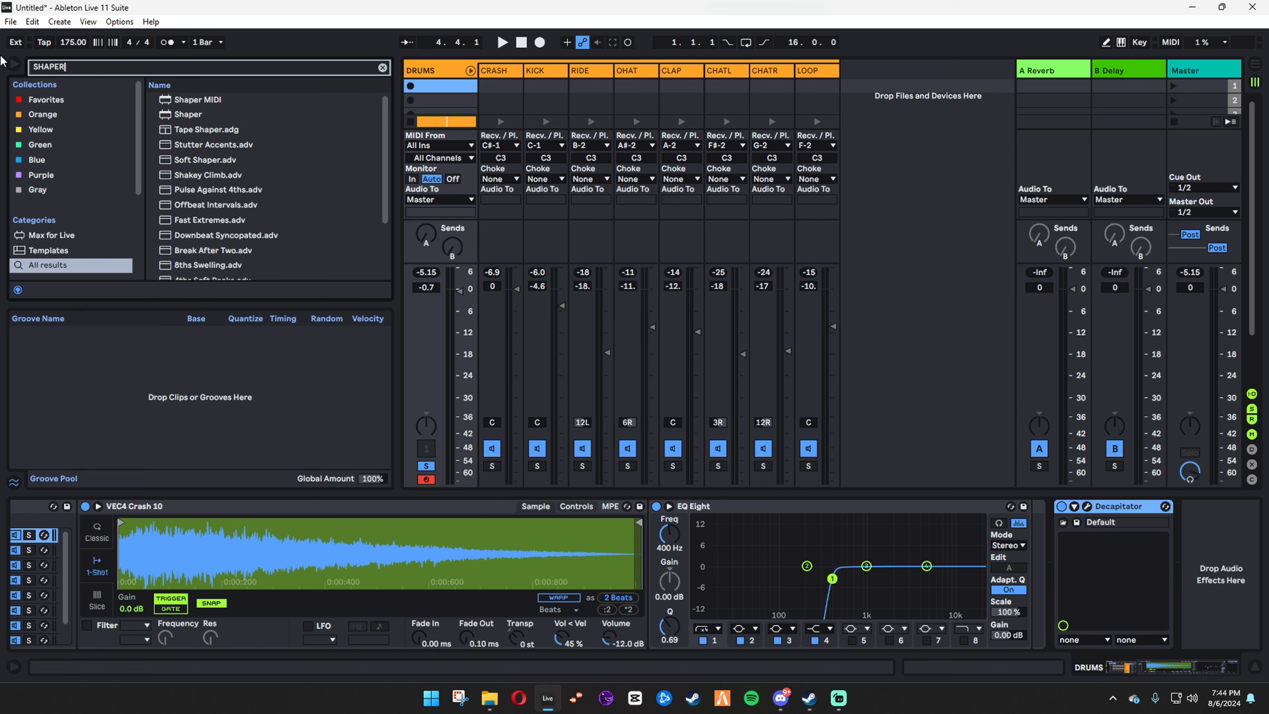
text(B)
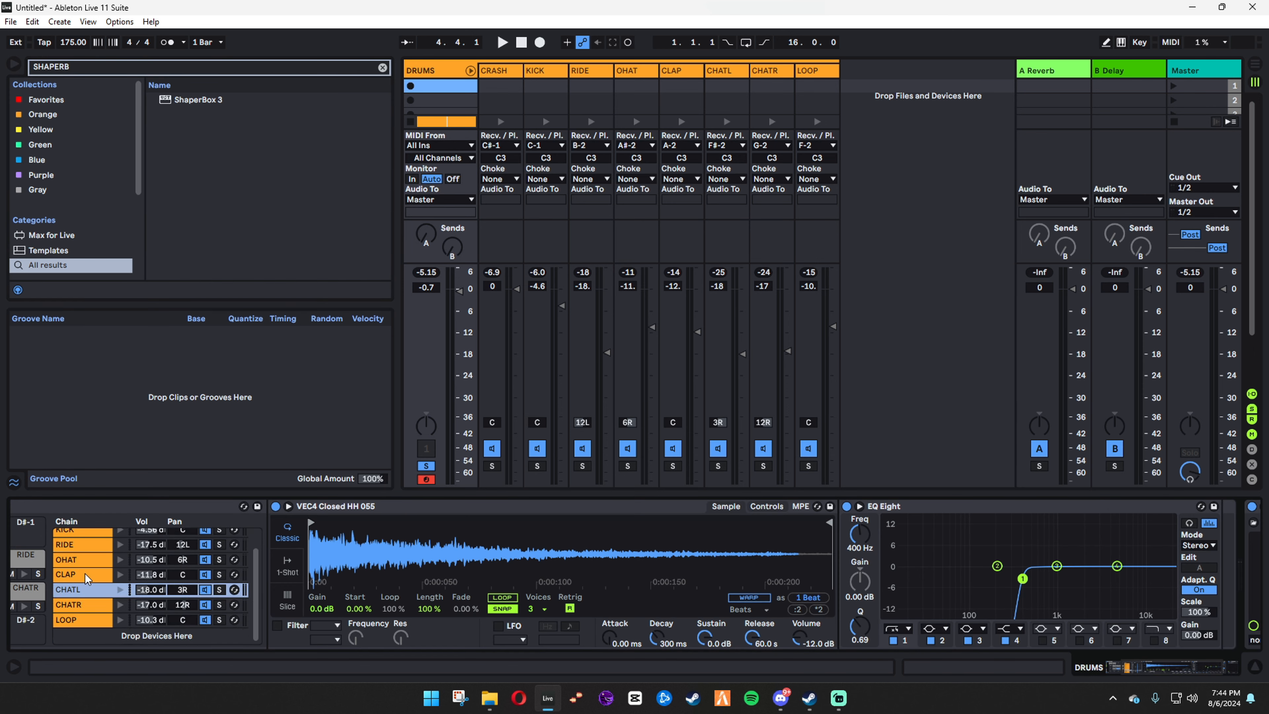
scroll(85, 574, up, 2)
click(79, 554)
drag(192, 99, 928, 553)
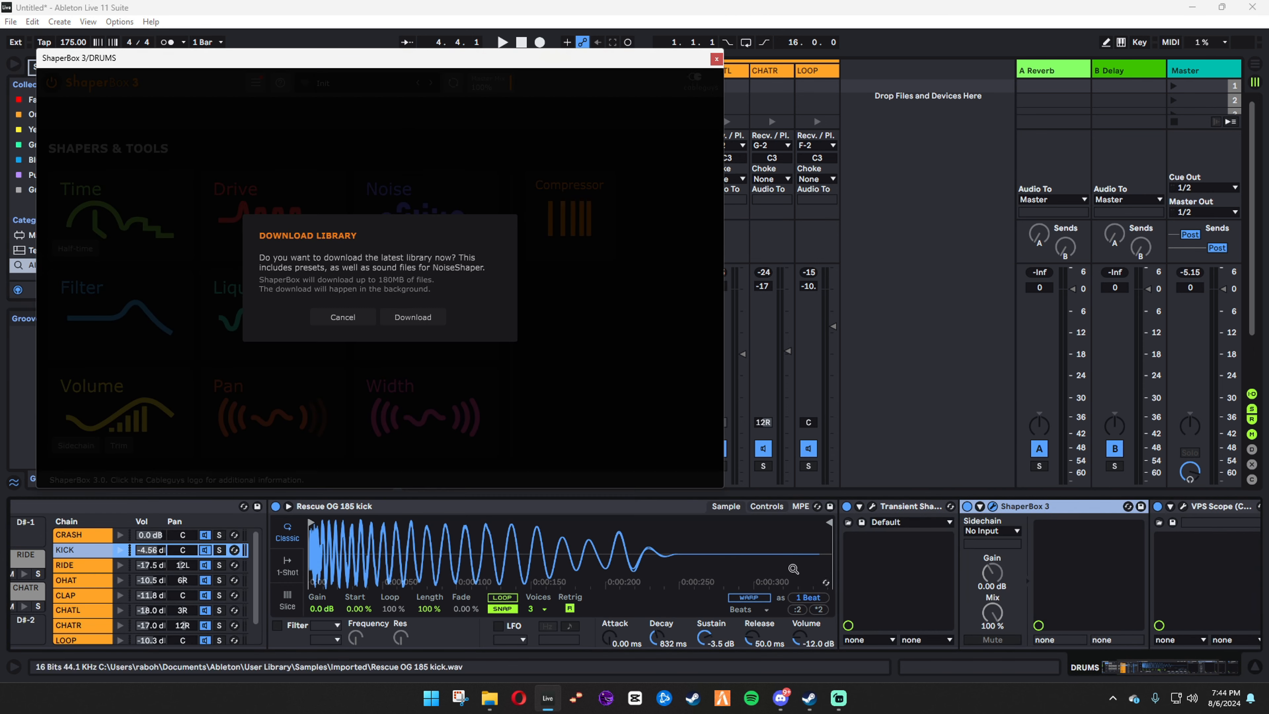
click(334, 325)
click(379, 323)
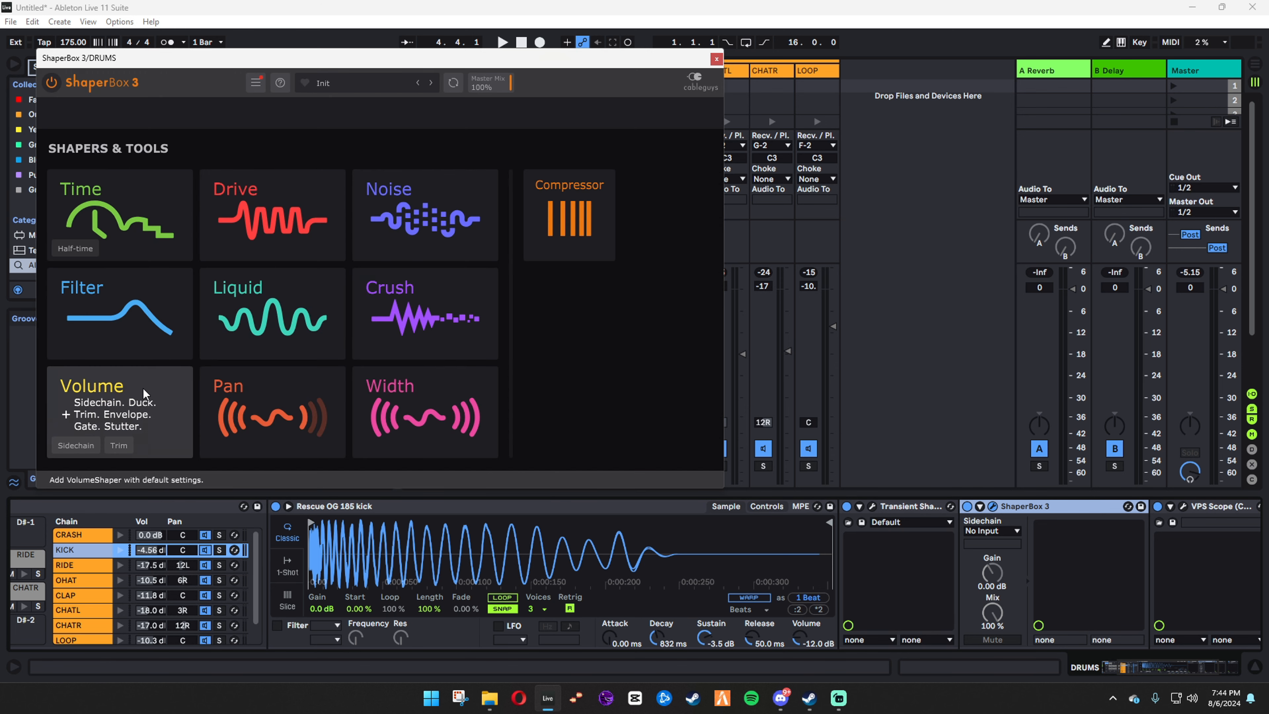
Add a Volume shaper in ShaperBox 3 with a 1/4 cycle length and Audio triggering
click(142, 388)
drag(502, 58, 868, 32)
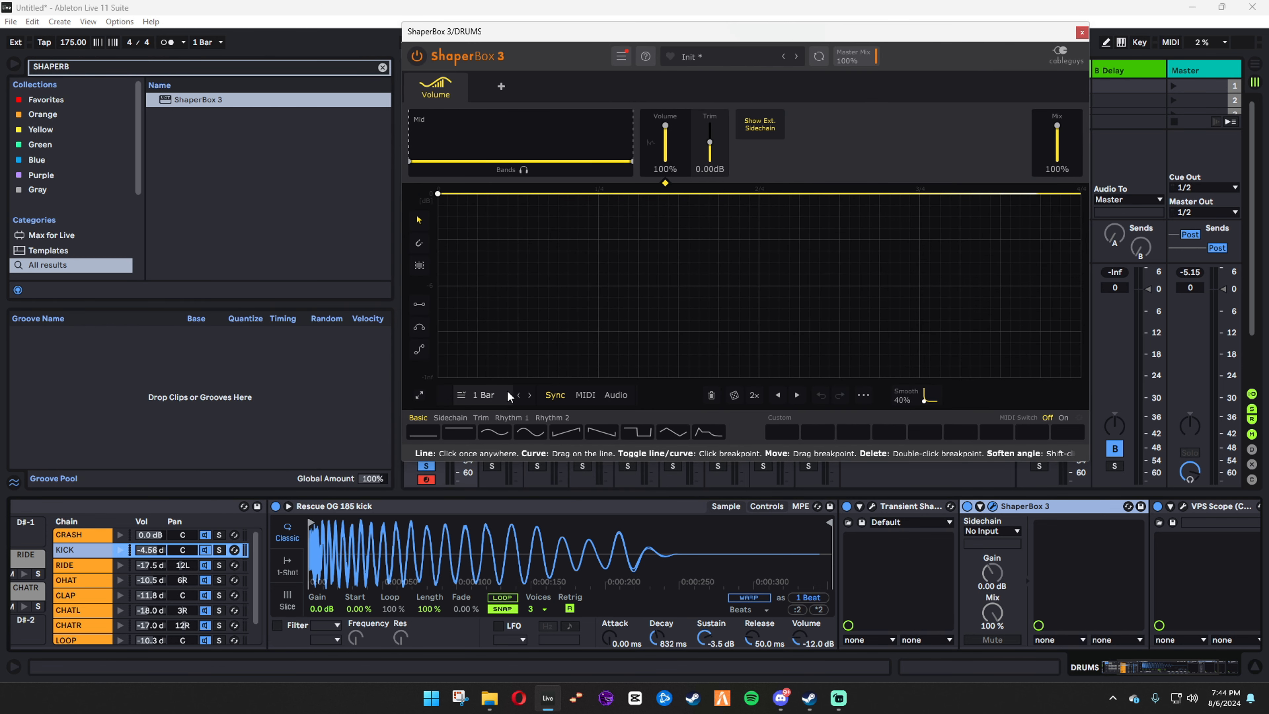
click(520, 396)
click(520, 397)
click(520, 397)
click(530, 396)
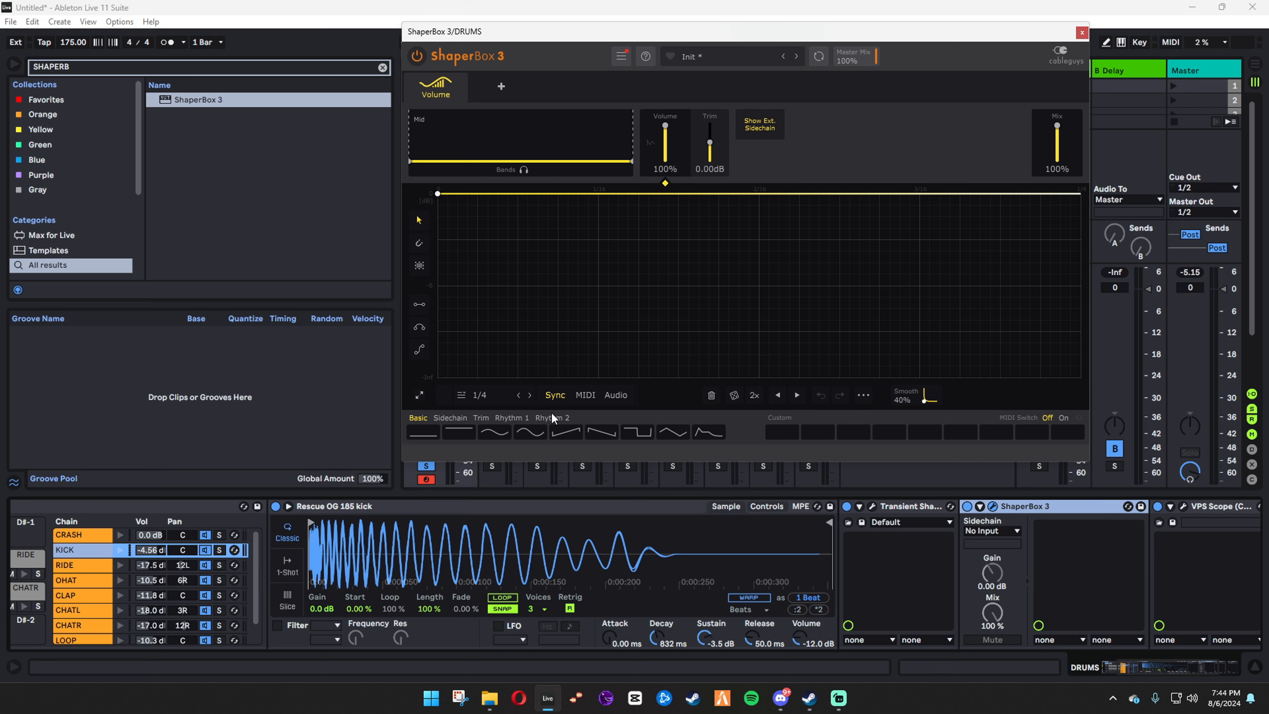
click(612, 397)
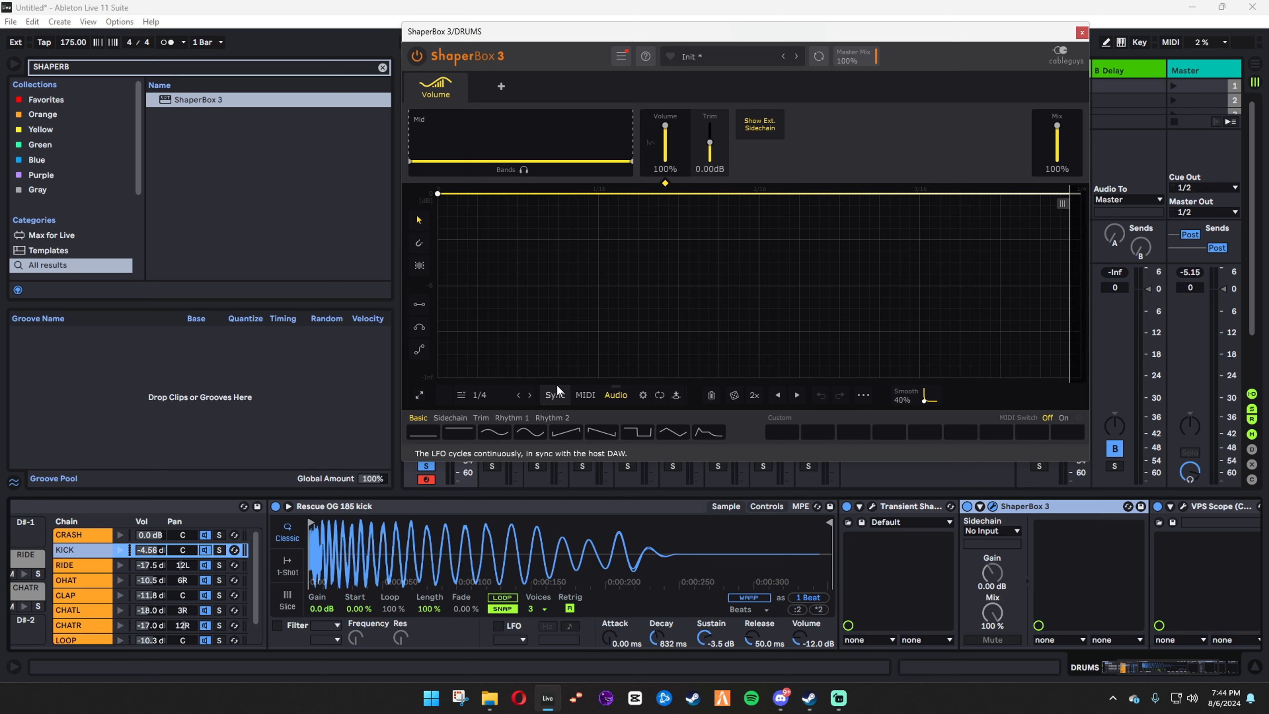
Shape the kick's volume curve to fall to silence at 2.00/16, stay silent, and rise back to 0 dB at 3.75/16
click(726, 237)
drag(725, 237, 758, 376)
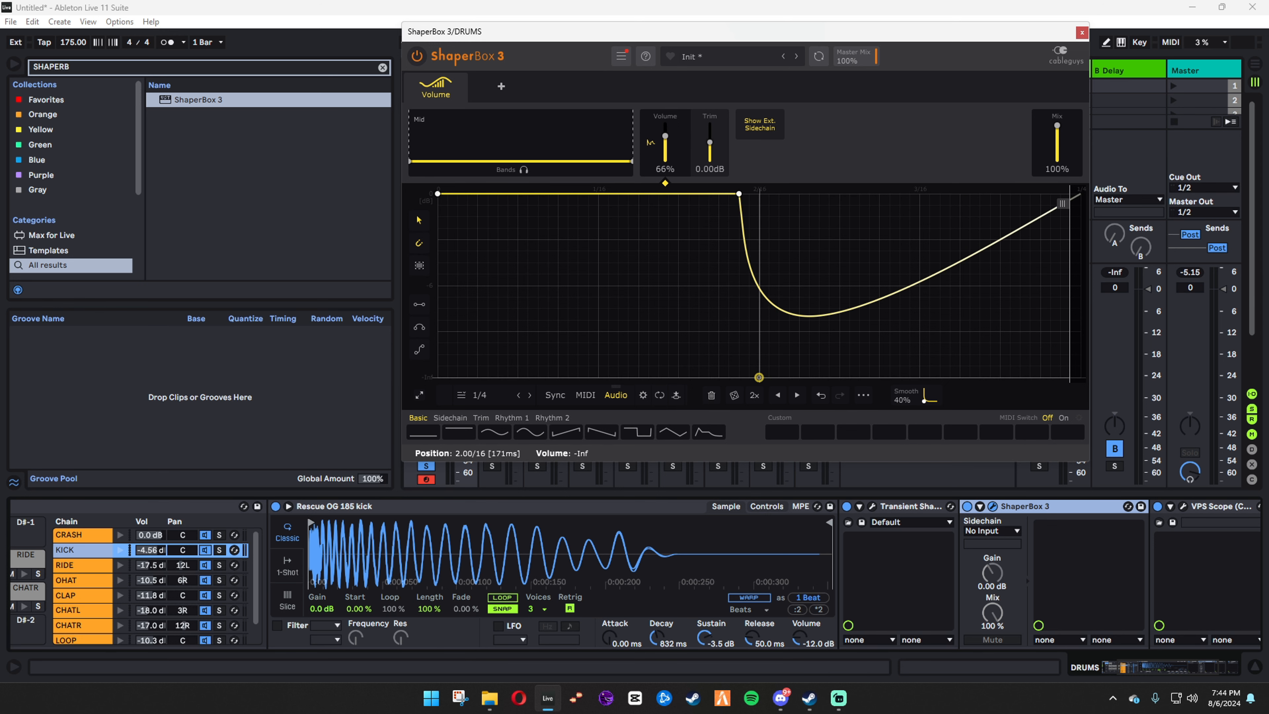
click(920, 332)
drag(919, 334, 1000, 378)
drag(1041, 286, 1040, 193)
double_click(1050, 194)
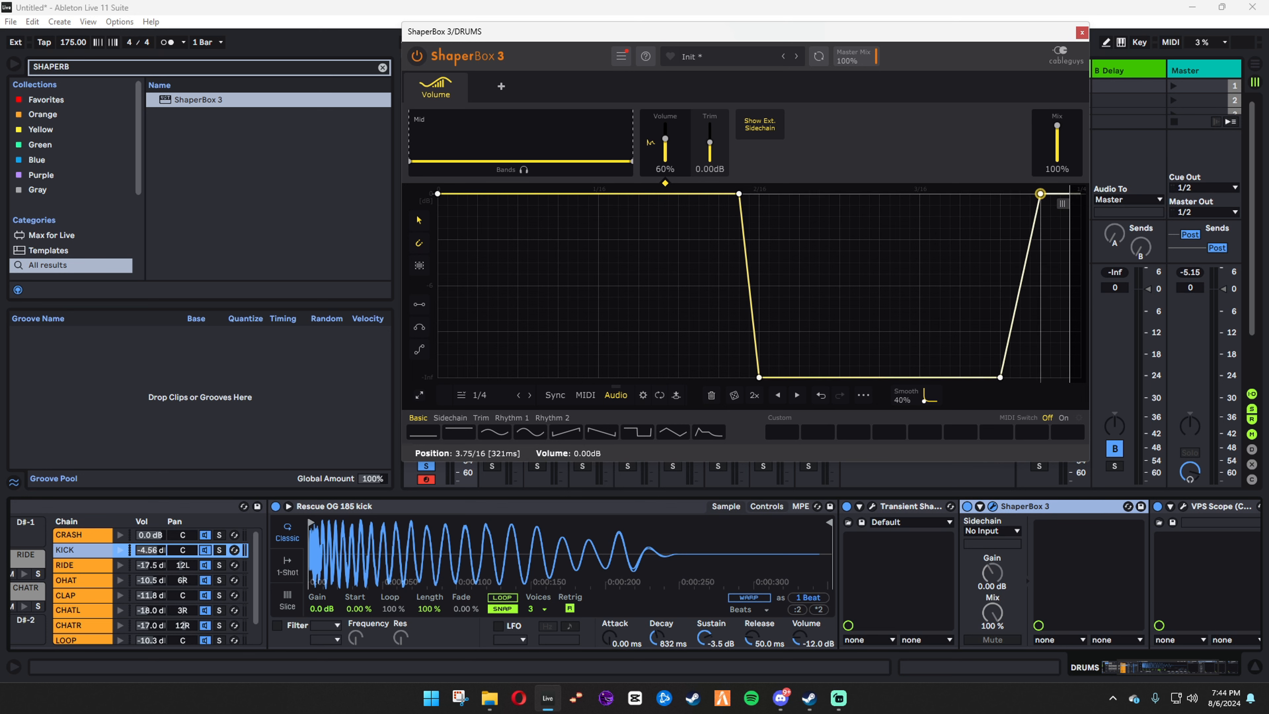
Audition the kick with the curve's first silent point tried at 1.94/16, and return that point to 2.00/16
key(space)
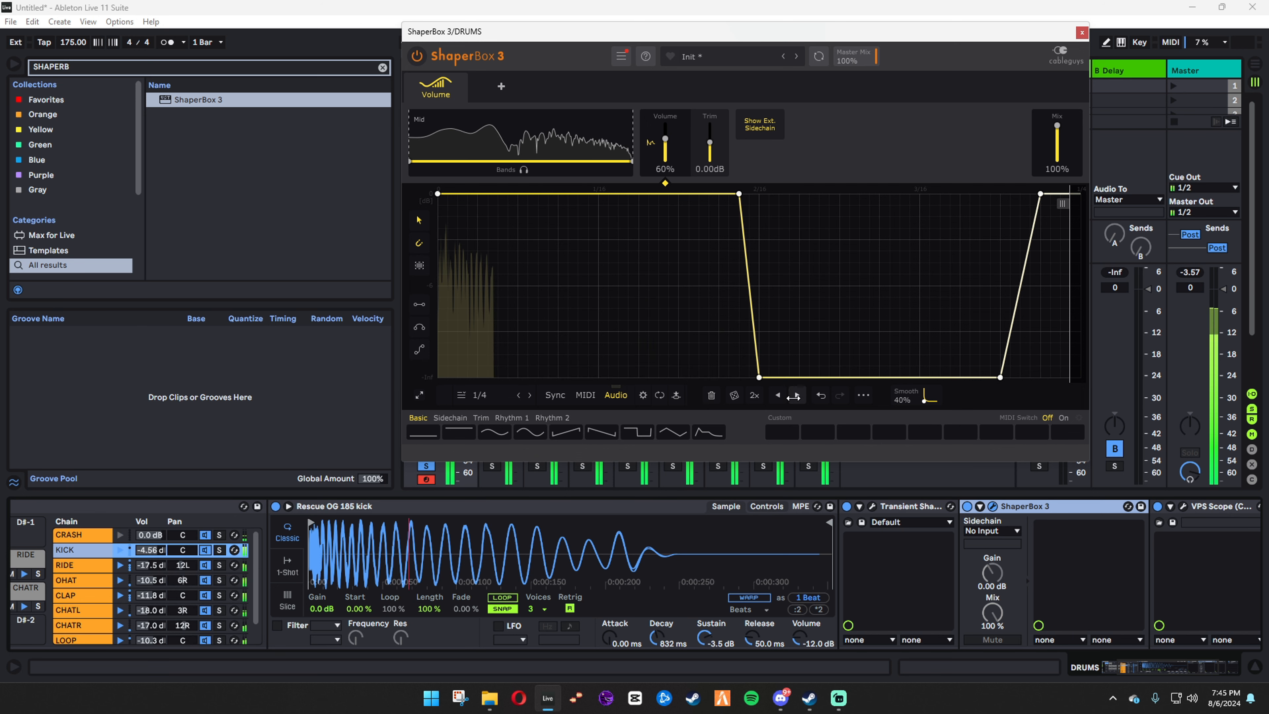
drag(759, 377, 748, 377)
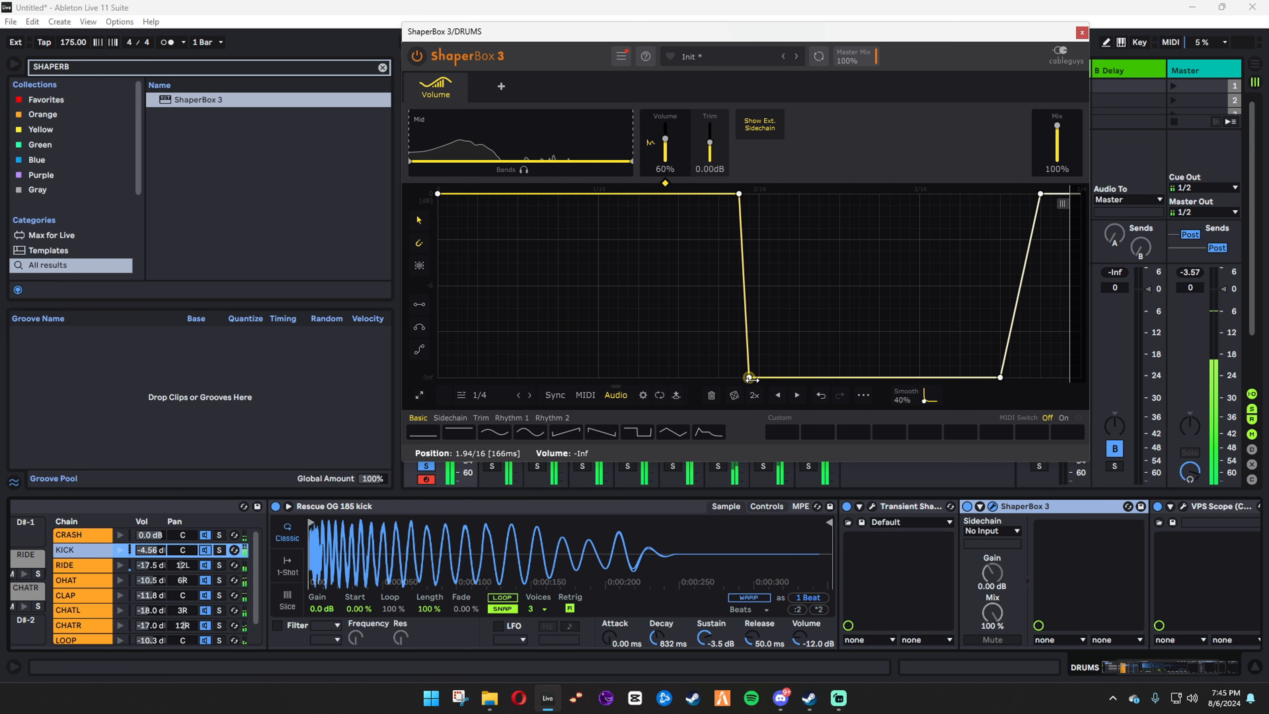
drag(749, 377, 759, 377)
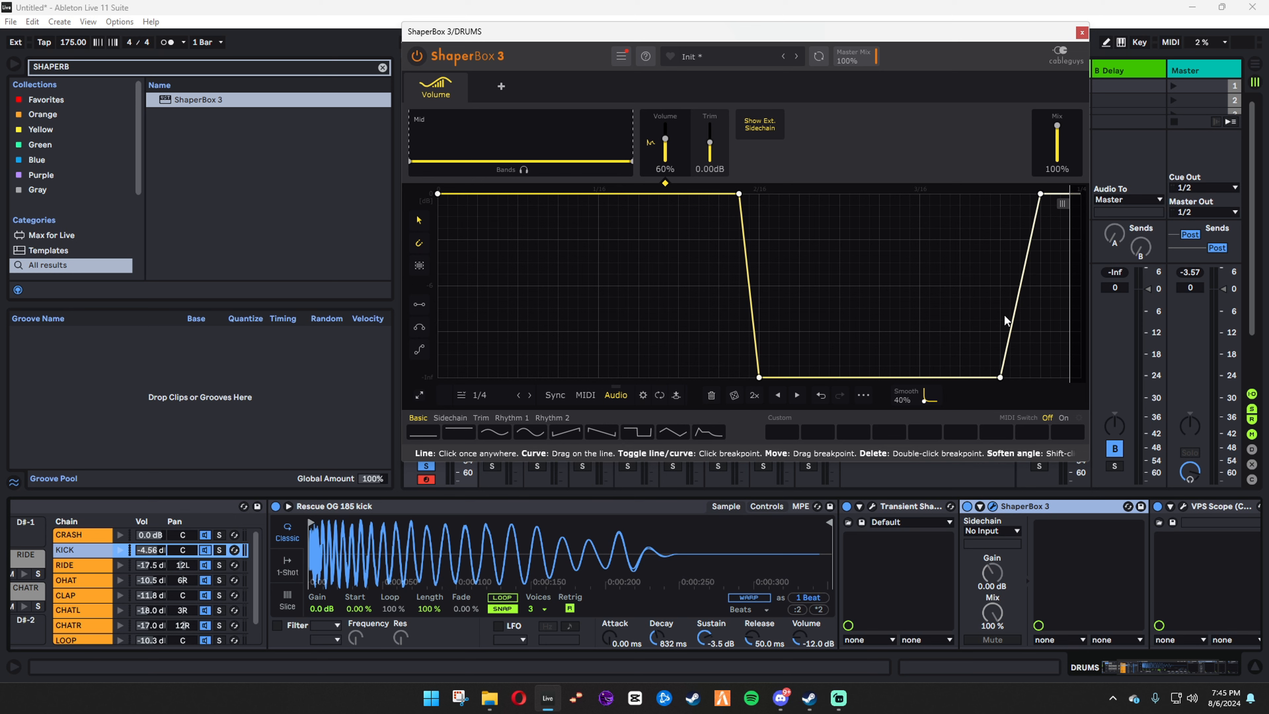
click(1082, 32)
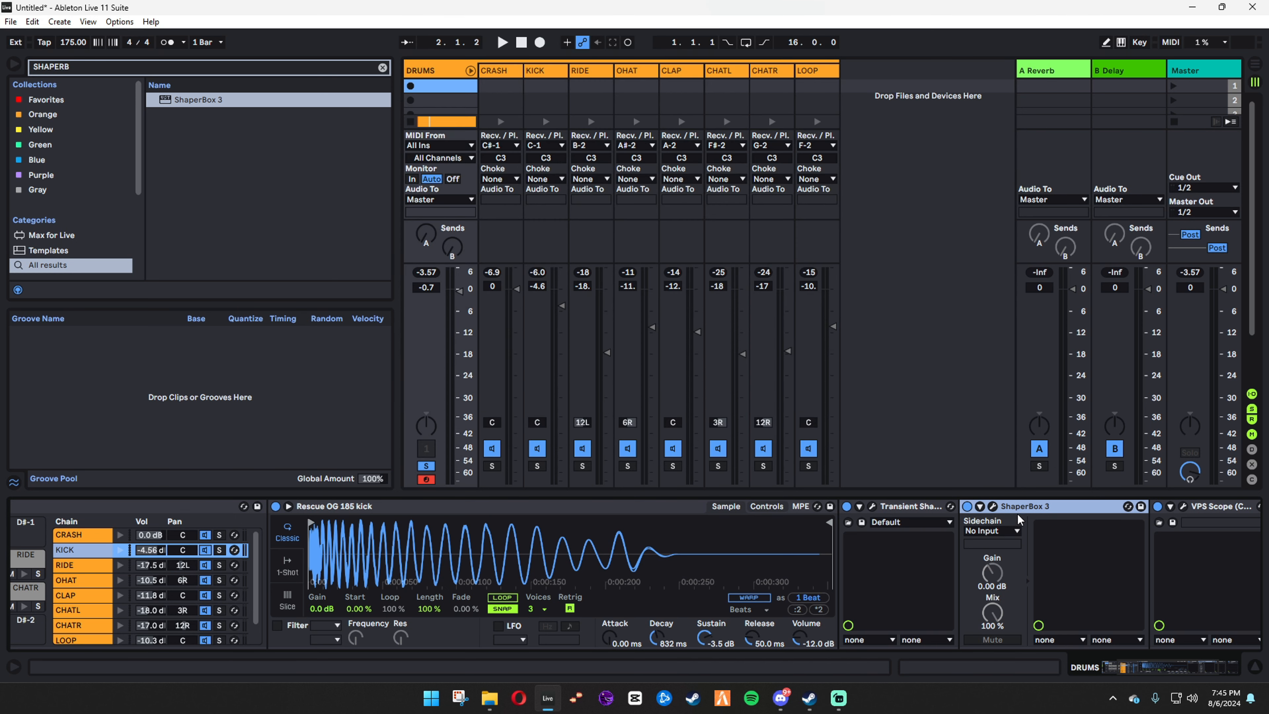
click(993, 506)
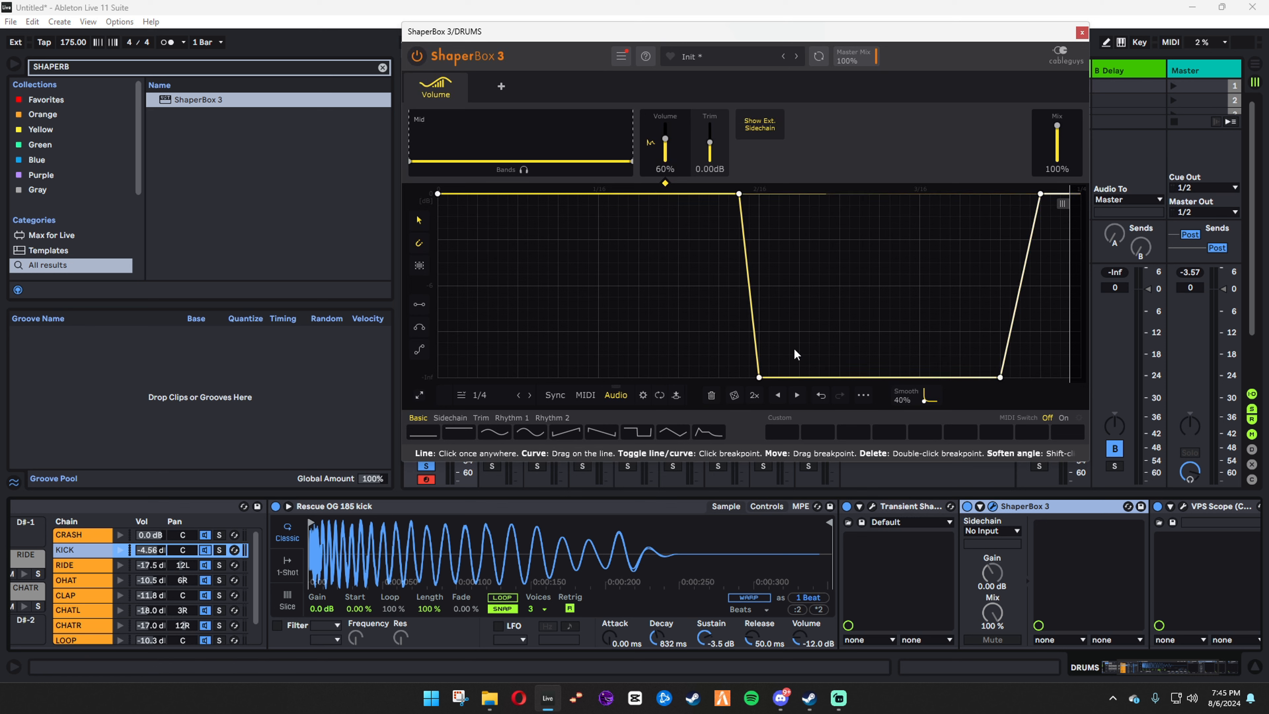
Lengthen the kick curve's fade-out during playback by starting it earlier, keeping its silent point at 2.00/16
drag(729, 194, 708, 193)
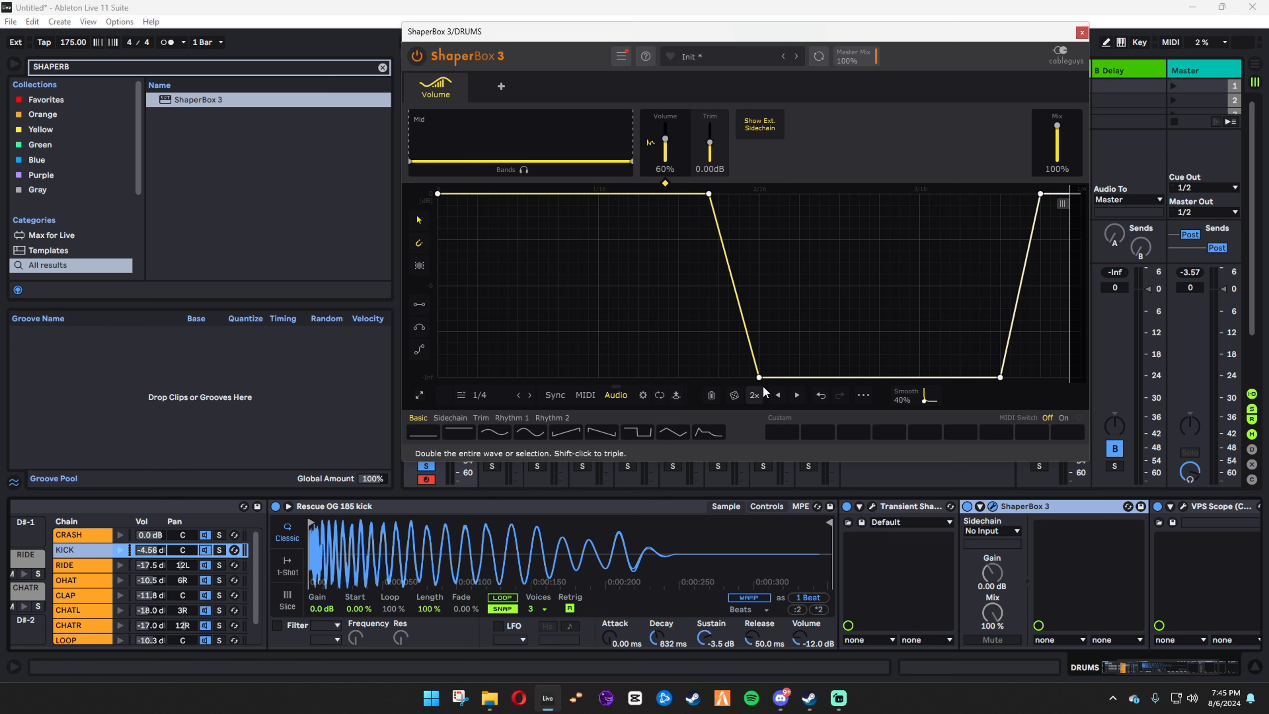
drag(759, 377, 739, 378)
drag(708, 194, 678, 194)
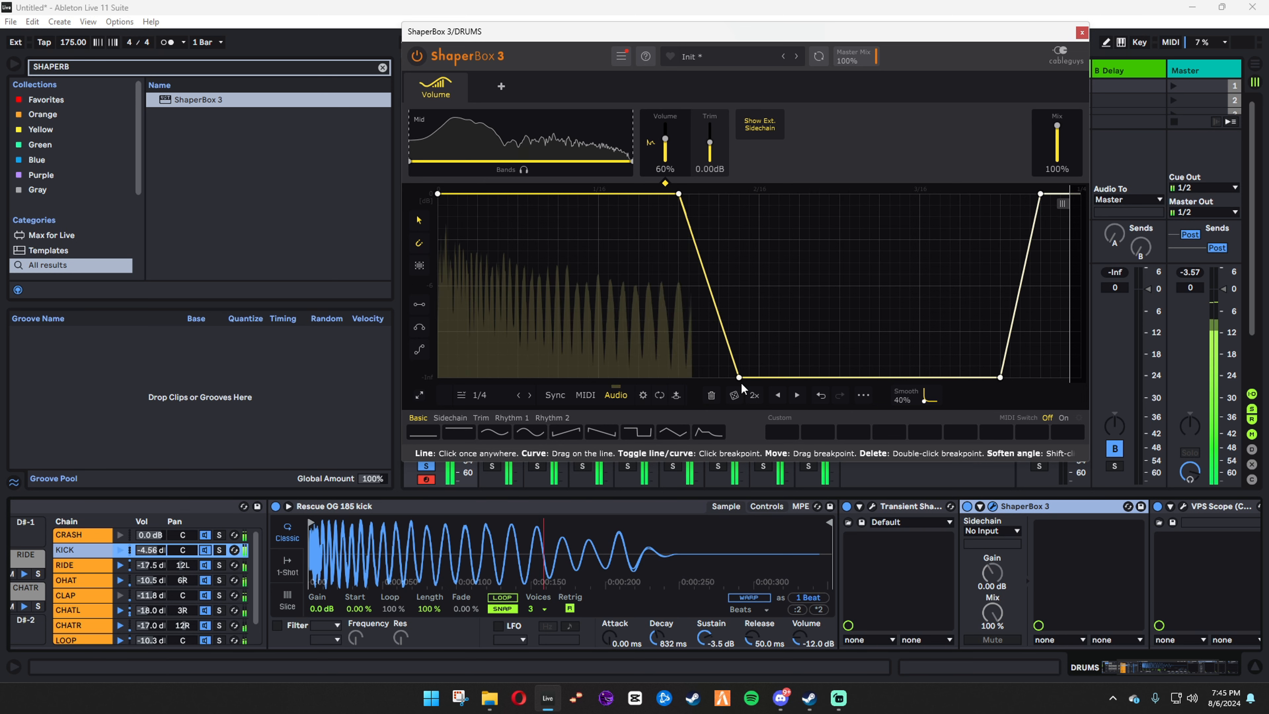
drag(679, 193, 719, 194)
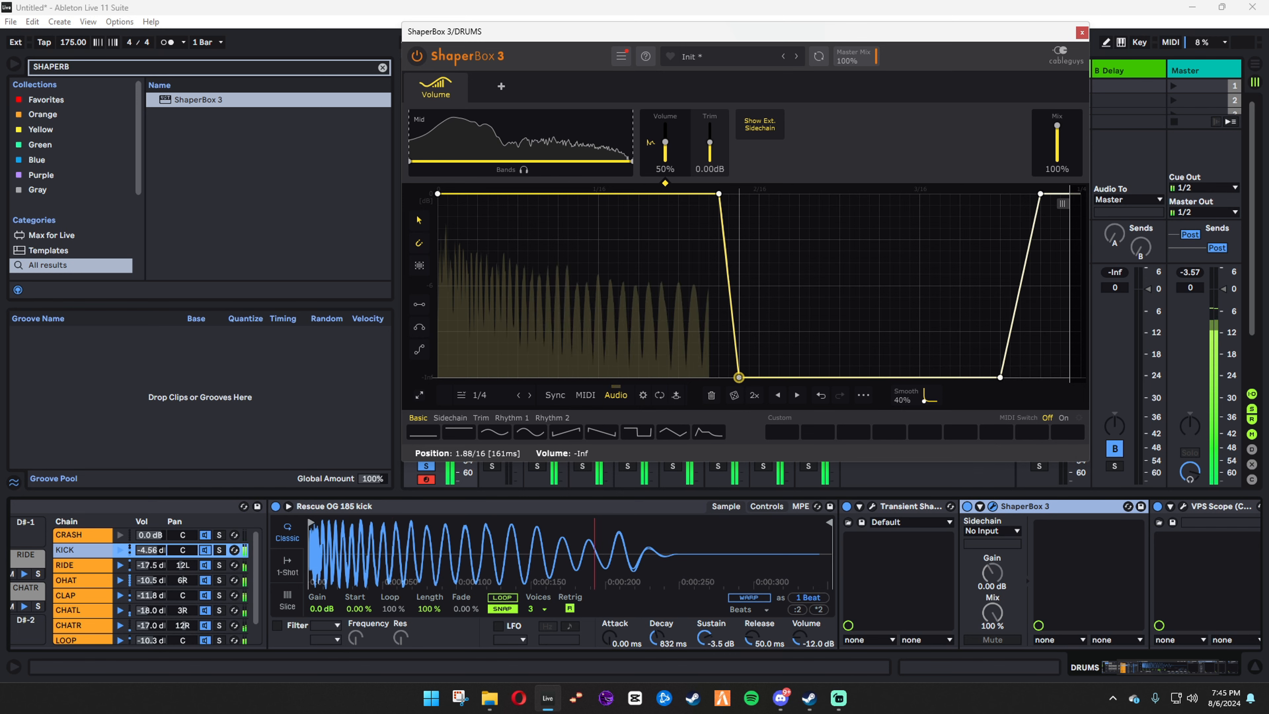
right_click(741, 379)
click(761, 378)
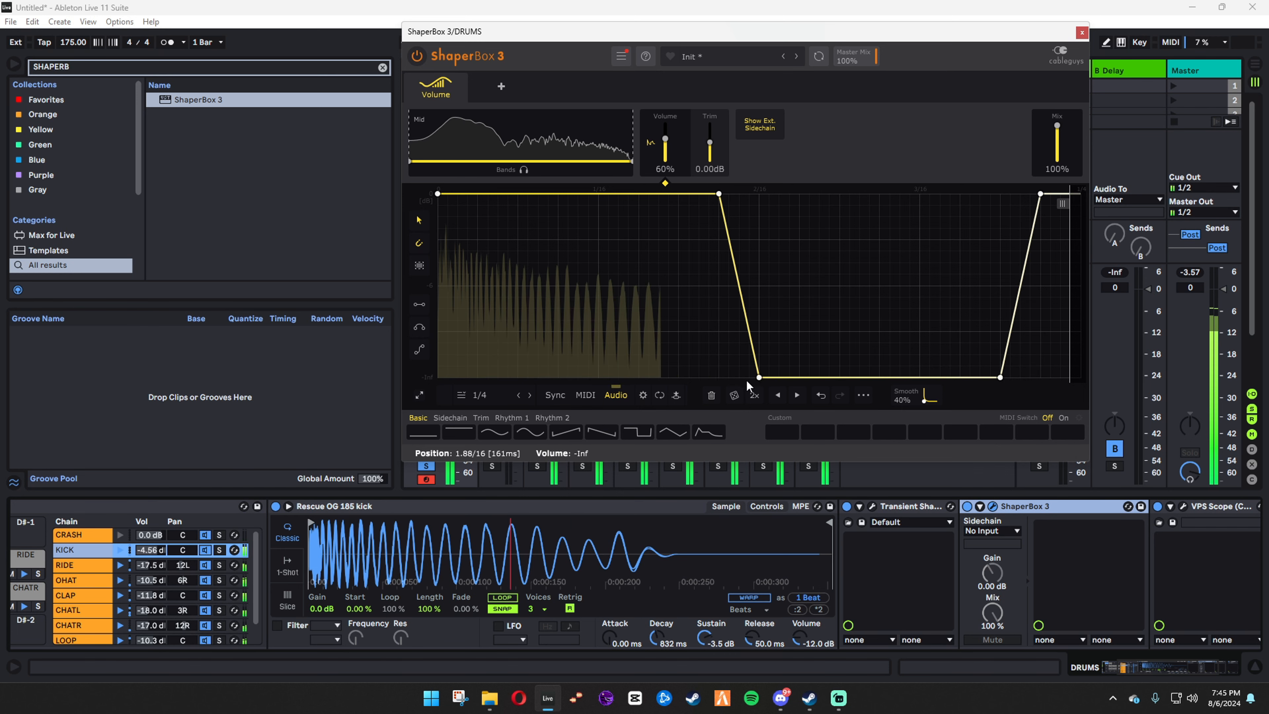